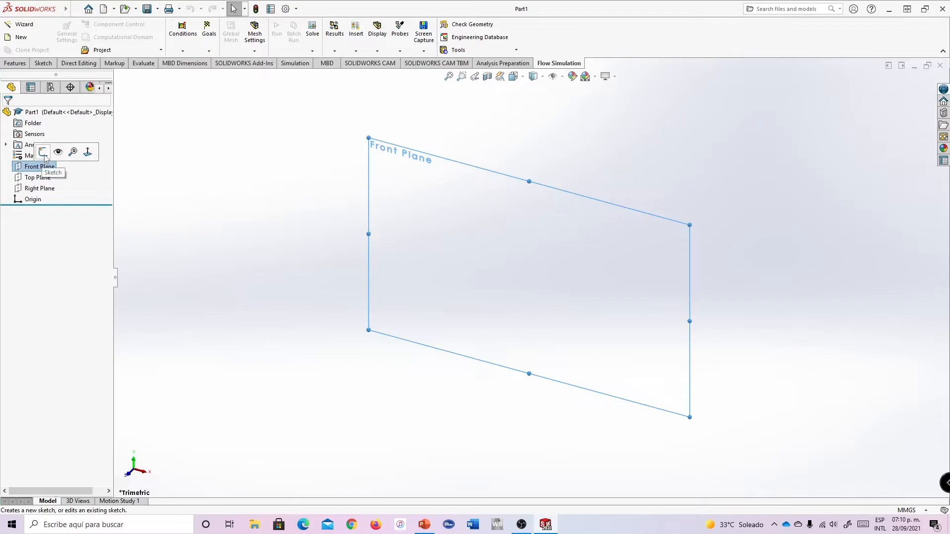
- Start a sketch on the Front Plane and draw a horizontal centerline about 184 mm long through the origin
{"action": "left_click", "coordinate": [44, 155]}
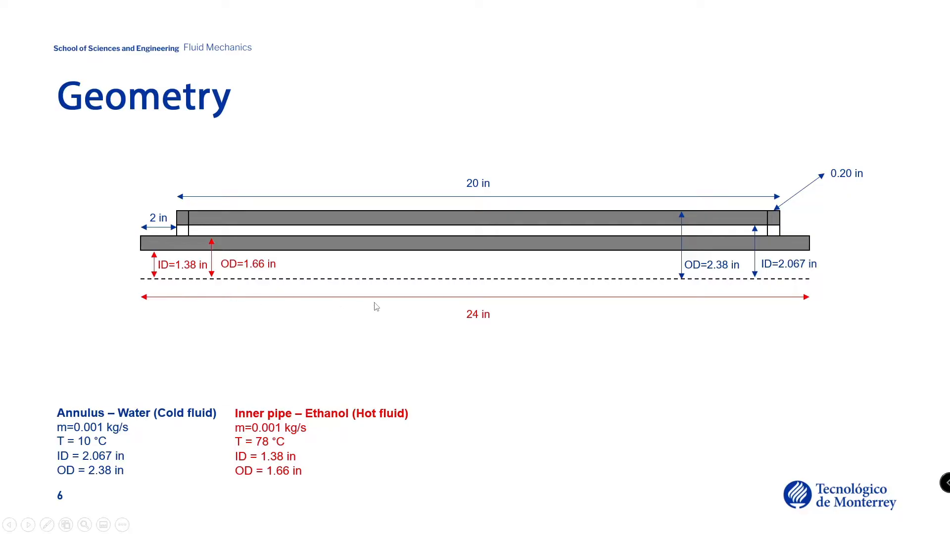
{"action": "key", "text": "alt+Tab"}
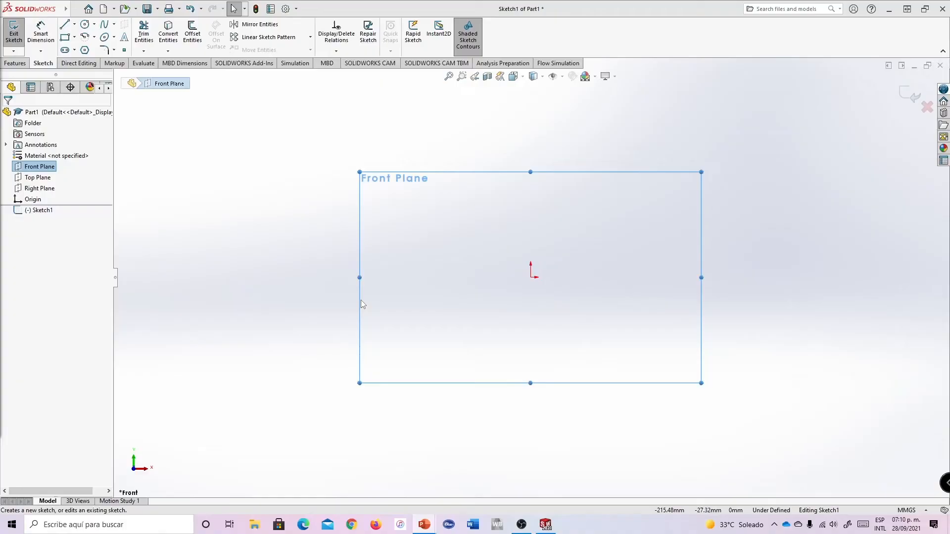
{"action": "left_click", "coordinate": [75, 25]}
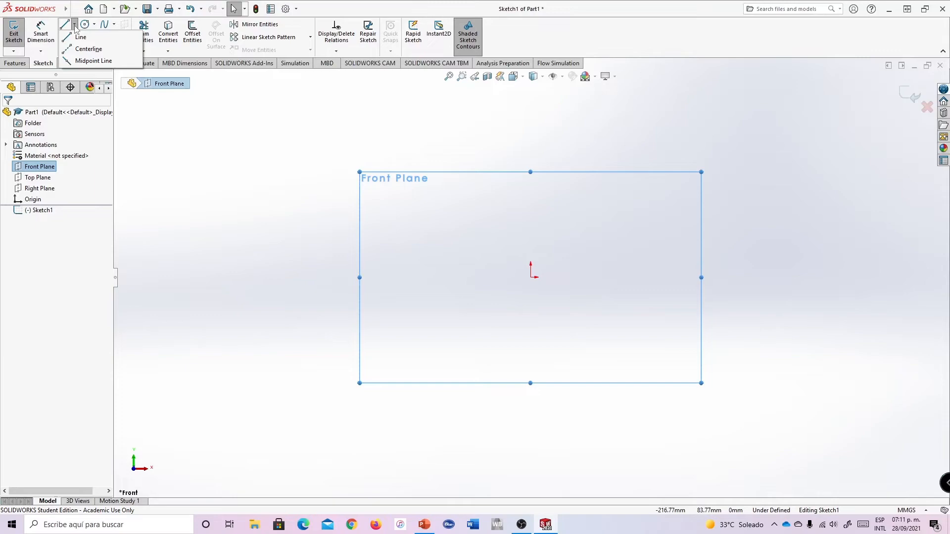
{"action": "left_click", "coordinate": [87, 49]}
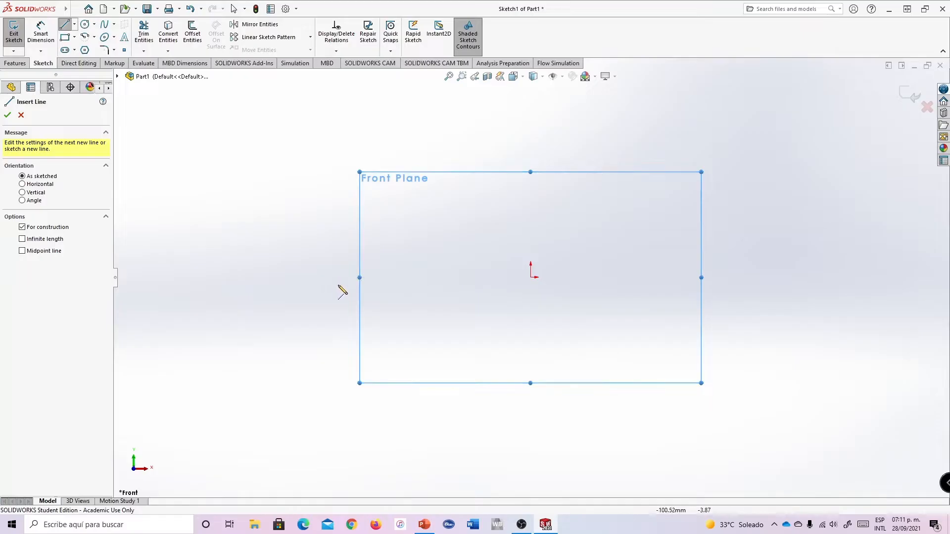
{"action": "left_click", "coordinate": [367, 278]}
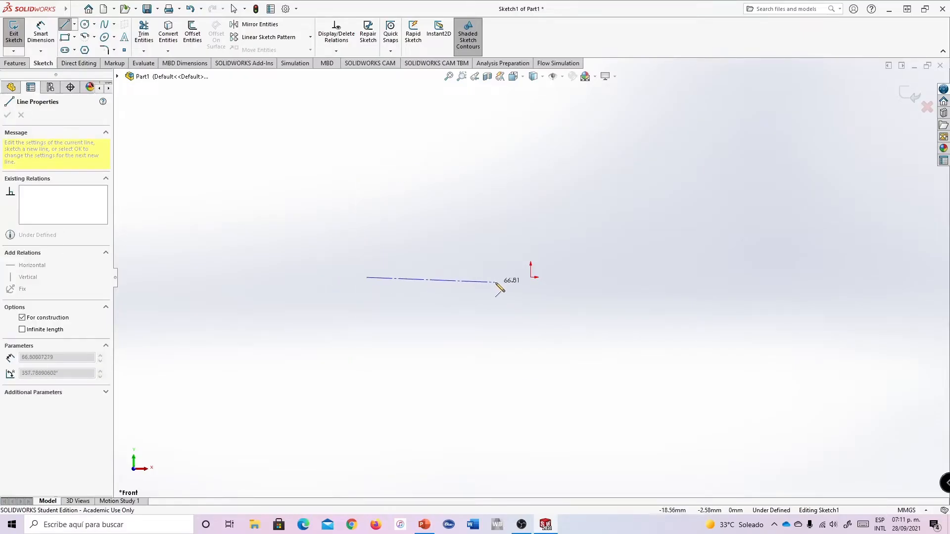
{"action": "left_click", "coordinate": [721, 277]}
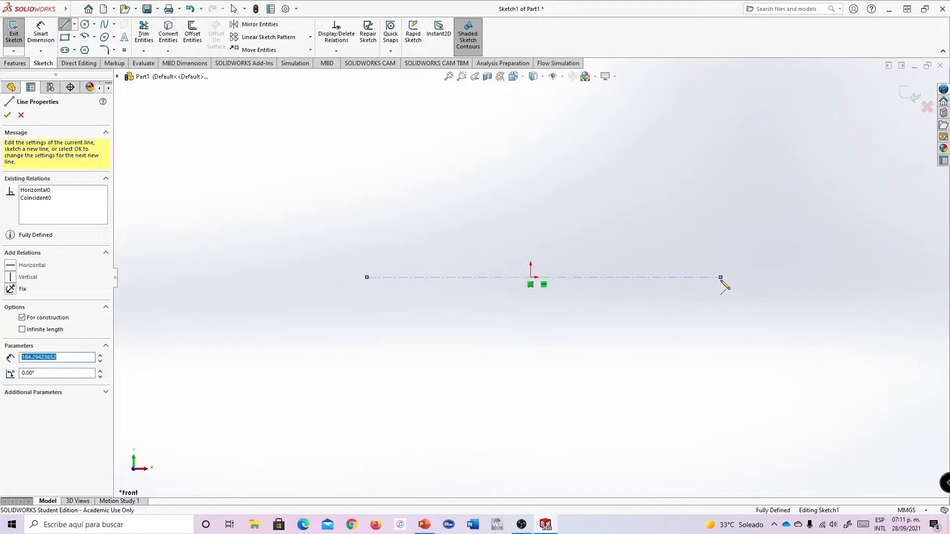
{"action": "key", "text": "Escape"}
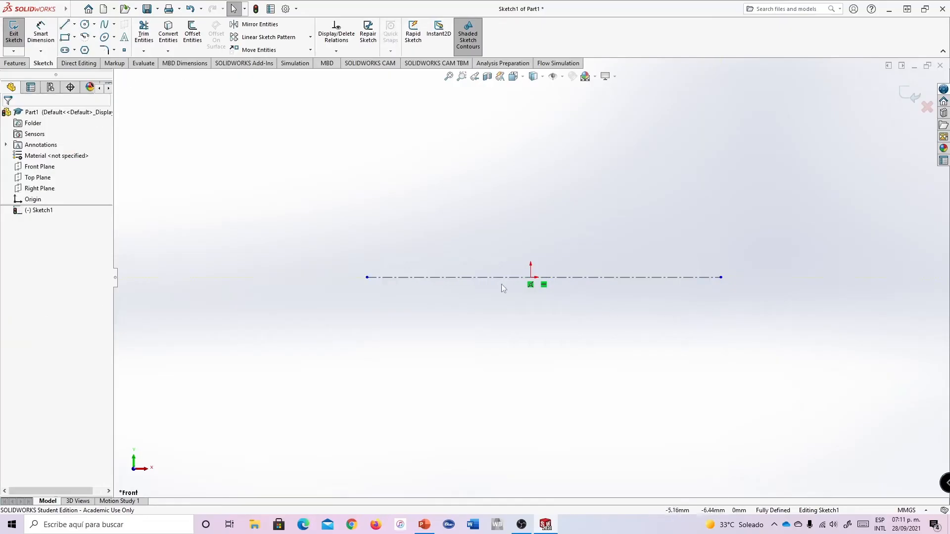
- Sketch two closely spaced horizontal lines, each about 184 mm long, above the centerline and aligned with its ends
{"action": "left_click", "coordinate": [65, 26]}
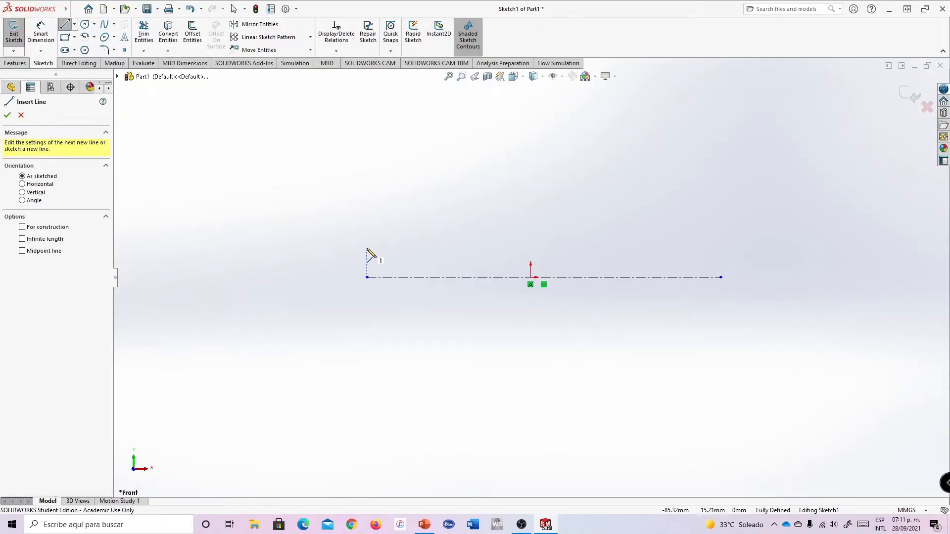
{"action": "left_click", "coordinate": [366, 250]}
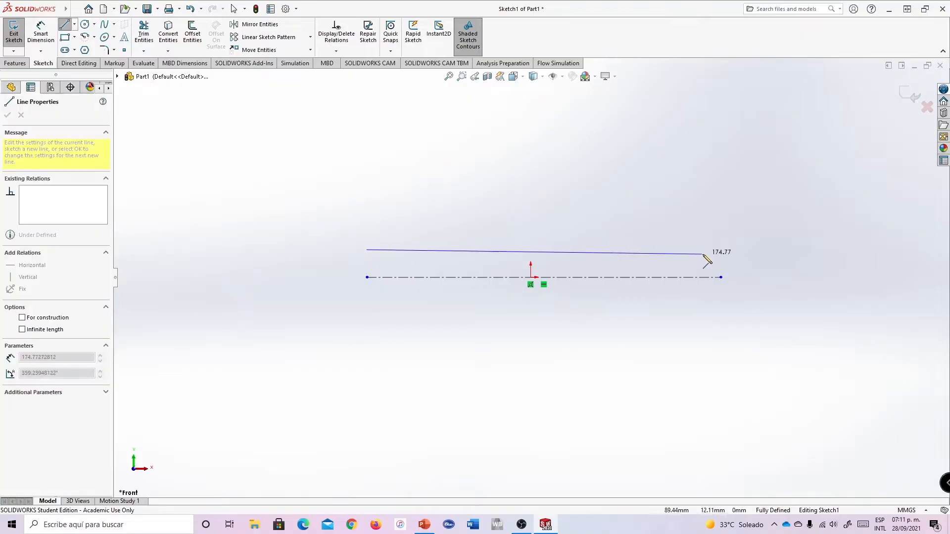
{"action": "left_click", "coordinate": [721, 251]}
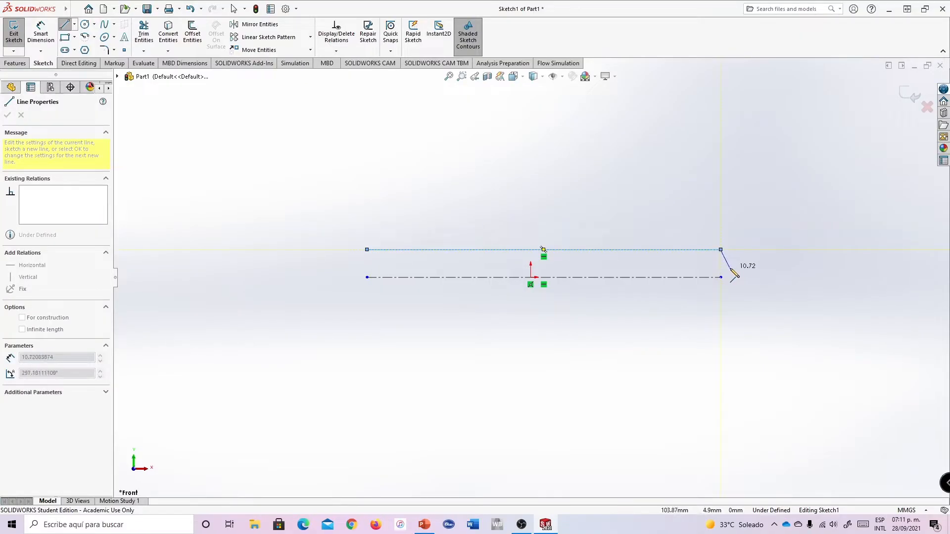
{"action": "key", "text": "Escape"}
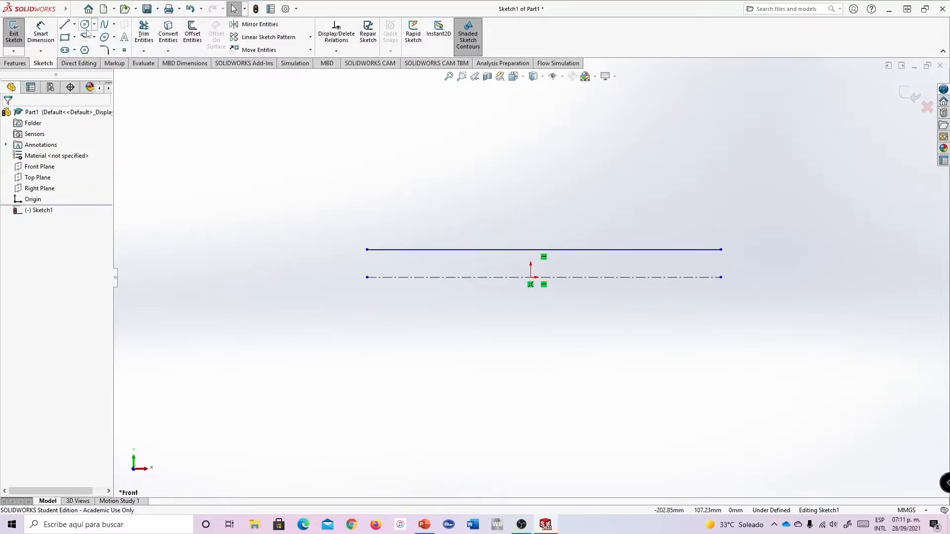
{"action": "left_click", "coordinate": [64, 24]}
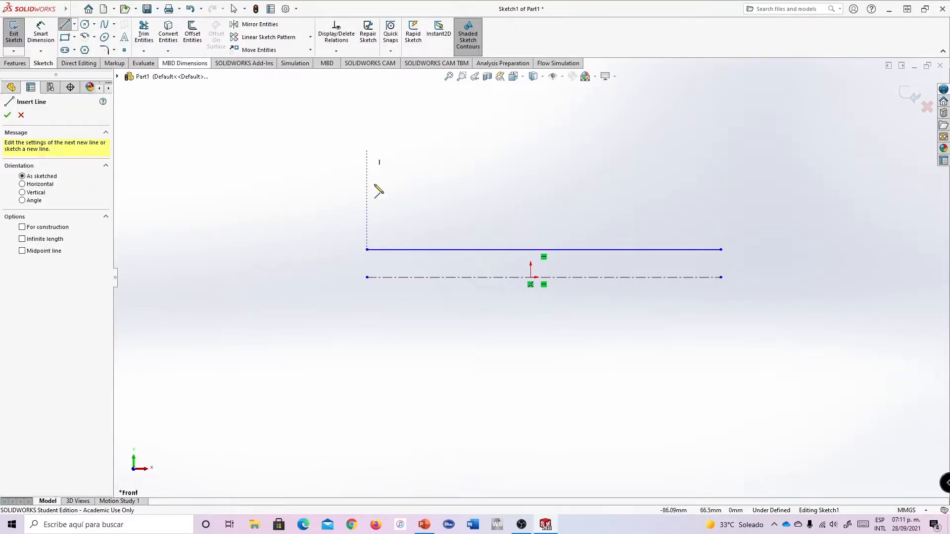
{"action": "left_click", "coordinate": [367, 249]}
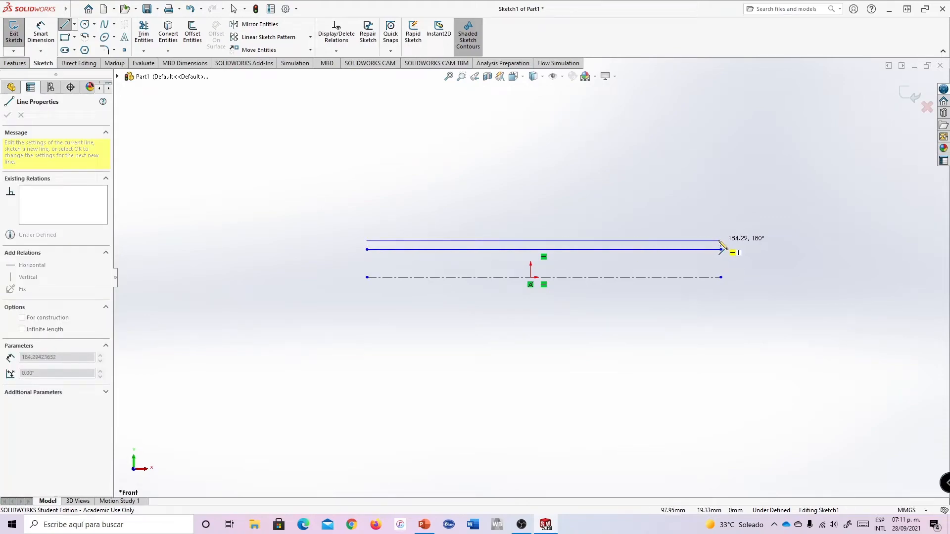
{"action": "left_click", "coordinate": [723, 249]}
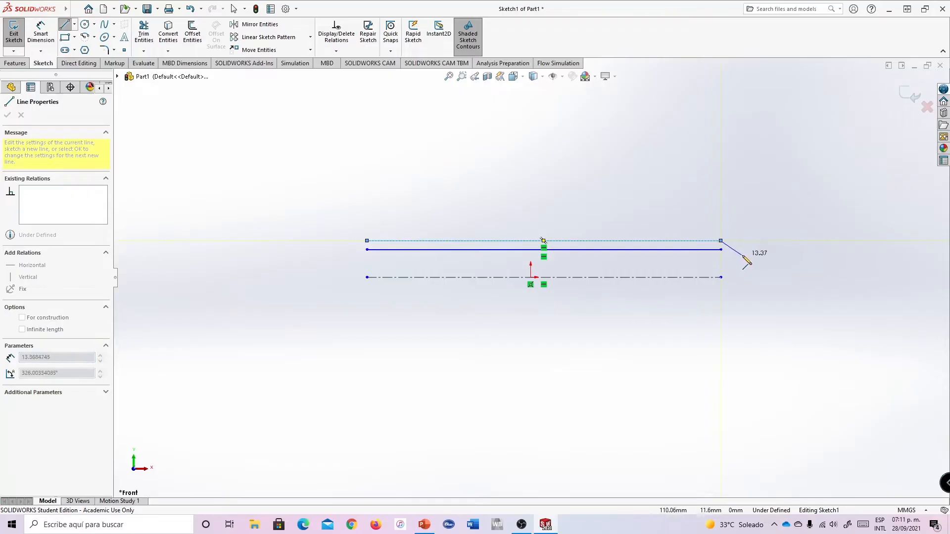
{"action": "key", "text": "Escape"}
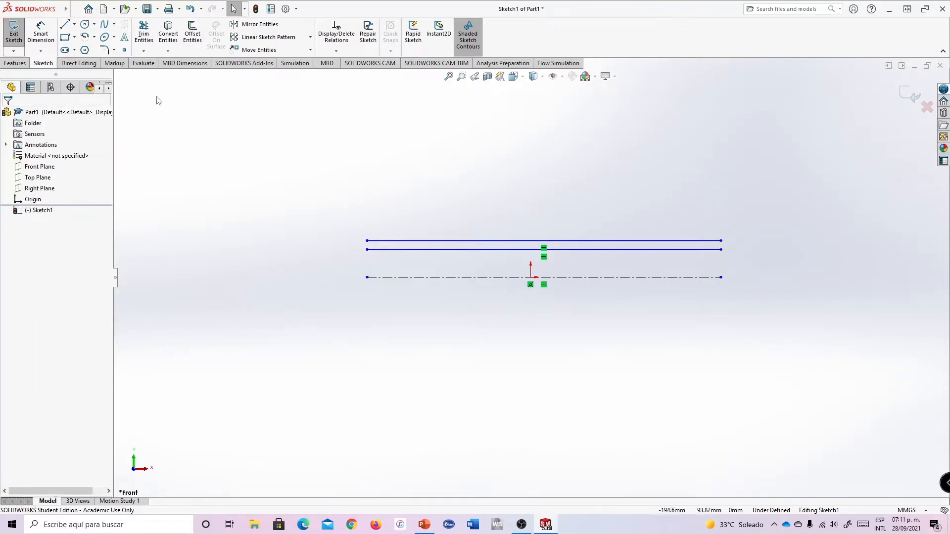
- Join the two horizontal lines with vertical lines about 4.6 mm long at both ends to close the pipe wall profile
{"action": "left_click", "coordinate": [65, 25]}
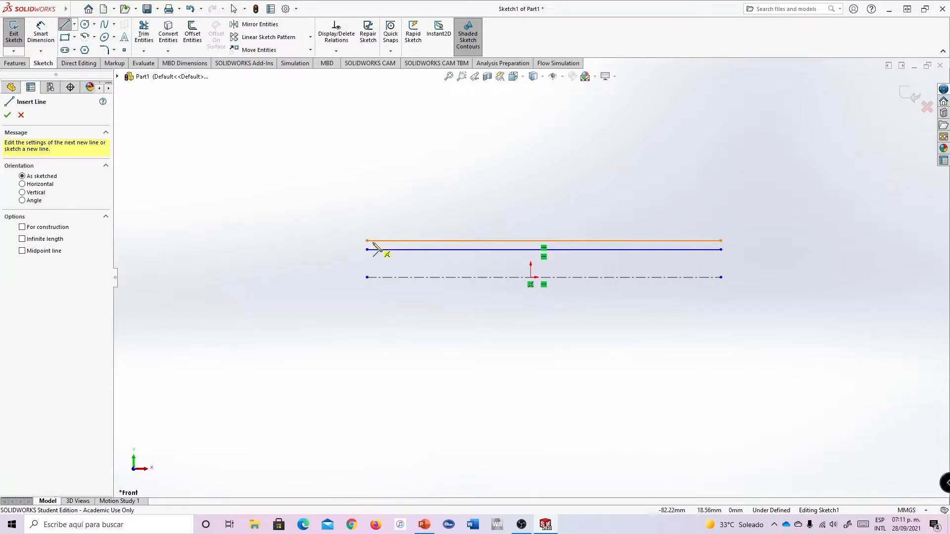
{"action": "scroll", "coordinate": [374, 252], "scroll_direction": "down", "scroll_amount": 5}
{"action": "scroll", "coordinate": [383, 251], "scroll_direction": "down", "scroll_amount": 2}
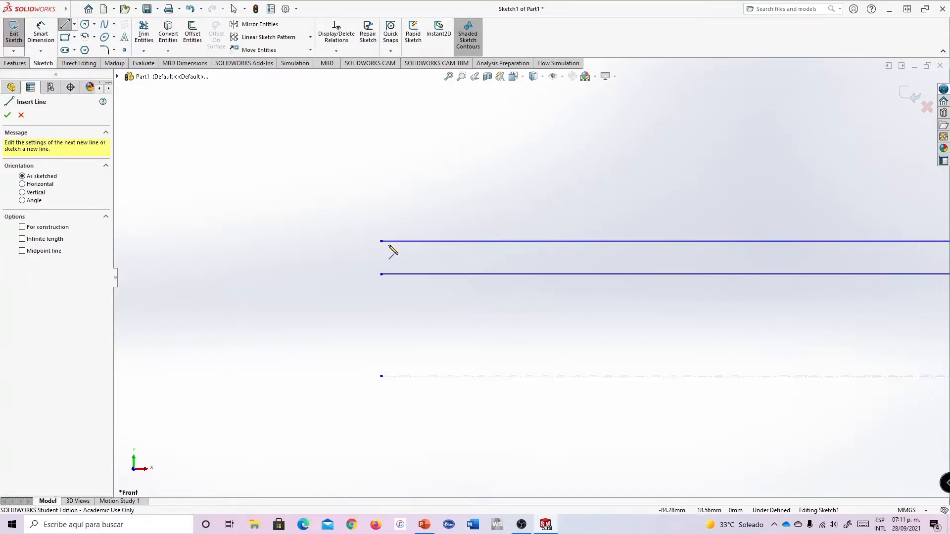
{"action": "left_click_drag", "start_coordinate": [381, 242], "coordinate": [381, 274]}
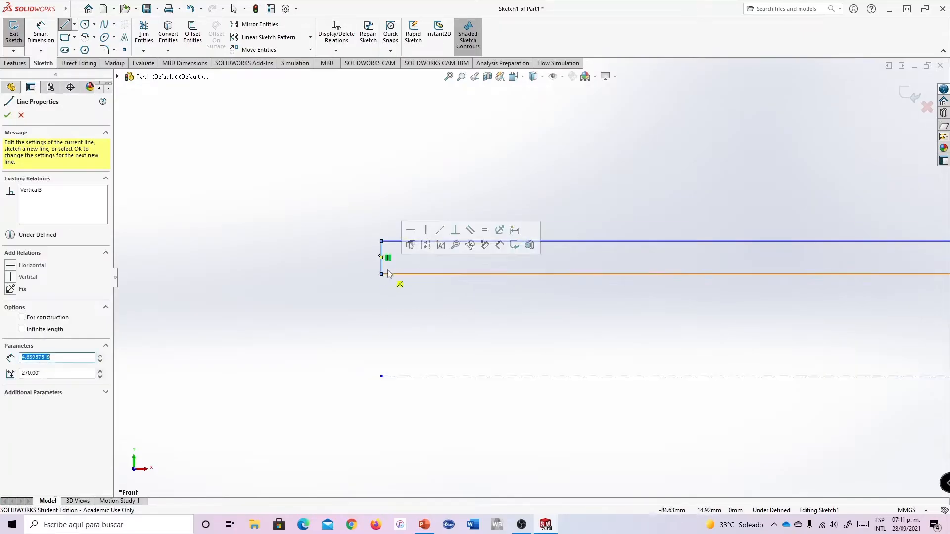
{"action": "scroll", "coordinate": [618, 317], "scroll_direction": "up", "scroll_amount": 6}
{"action": "scroll", "coordinate": [787, 307], "scroll_direction": "down", "scroll_amount": 8}
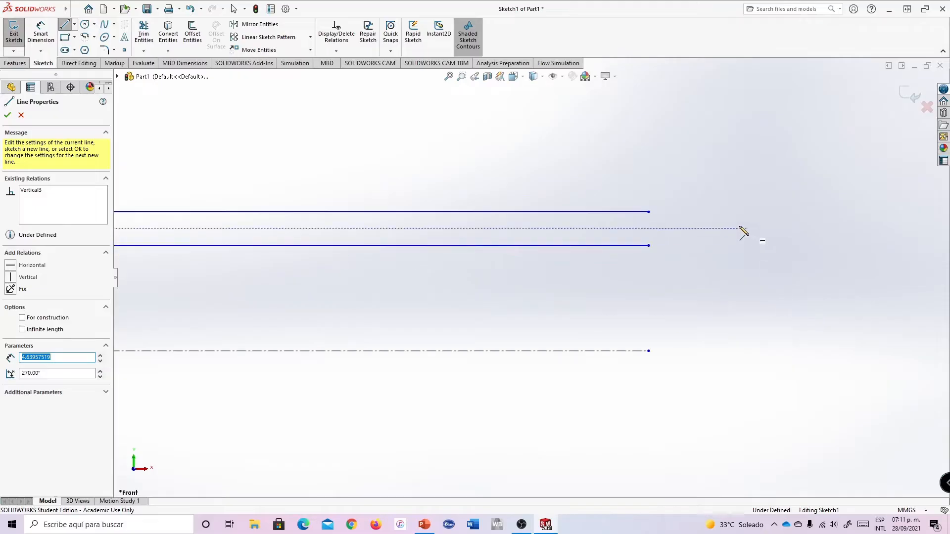
{"action": "left_click_drag", "start_coordinate": [600, 208], "coordinate": [599, 267]}
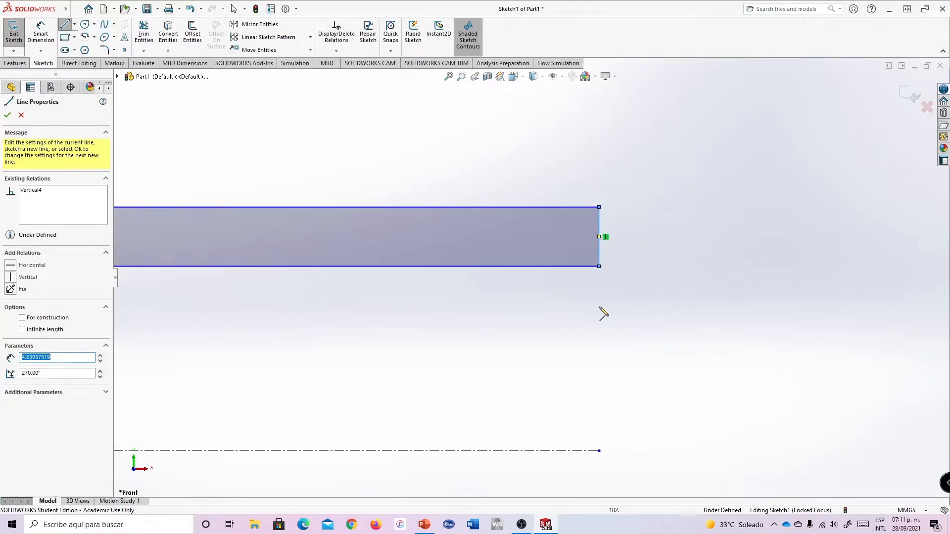
{"action": "scroll", "coordinate": [545, 296], "scroll_direction": "up", "scroll_amount": 8}
{"action": "scroll", "coordinate": [376, 298], "scroll_direction": "down", "scroll_amount": 2}
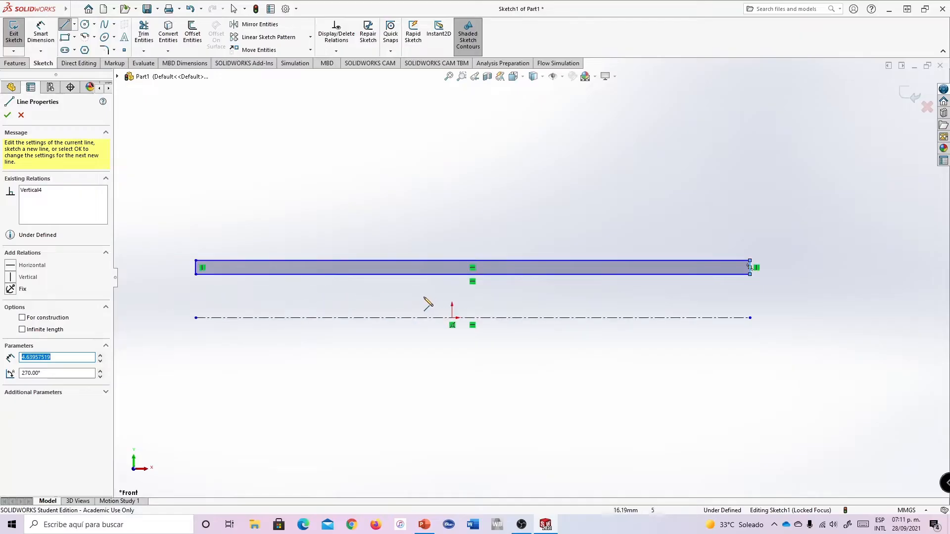
{"action": "scroll", "coordinate": [396, 290], "scroll_direction": "up", "scroll_amount": 6}
{"action": "scroll", "coordinate": [495, 275], "scroll_direction": "down", "scroll_amount": 5}
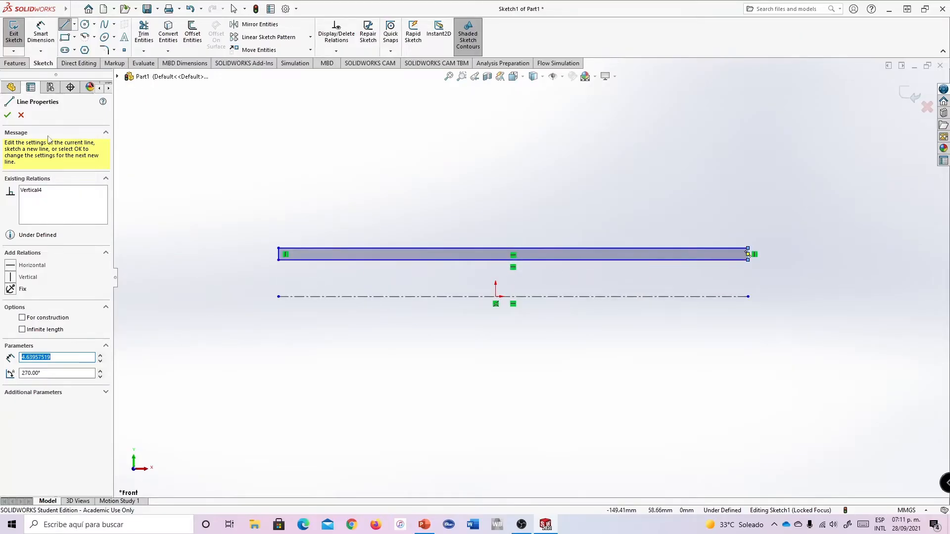
{"action": "left_click", "coordinate": [8, 115]}
{"action": "left_click", "coordinate": [8, 115]}
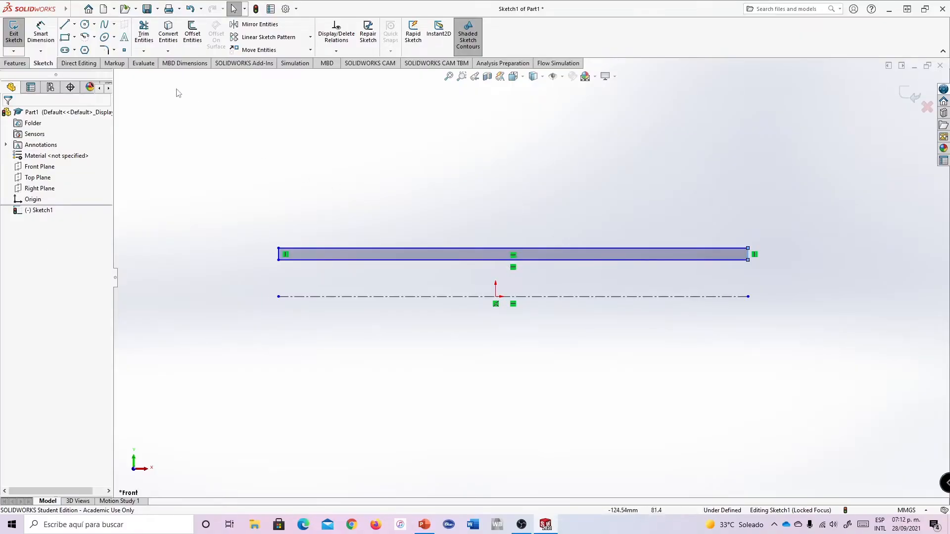
- Add a length dimension to the centerline, placed below it, keeping its drawn length
{"action": "left_click", "coordinate": [40, 31]}
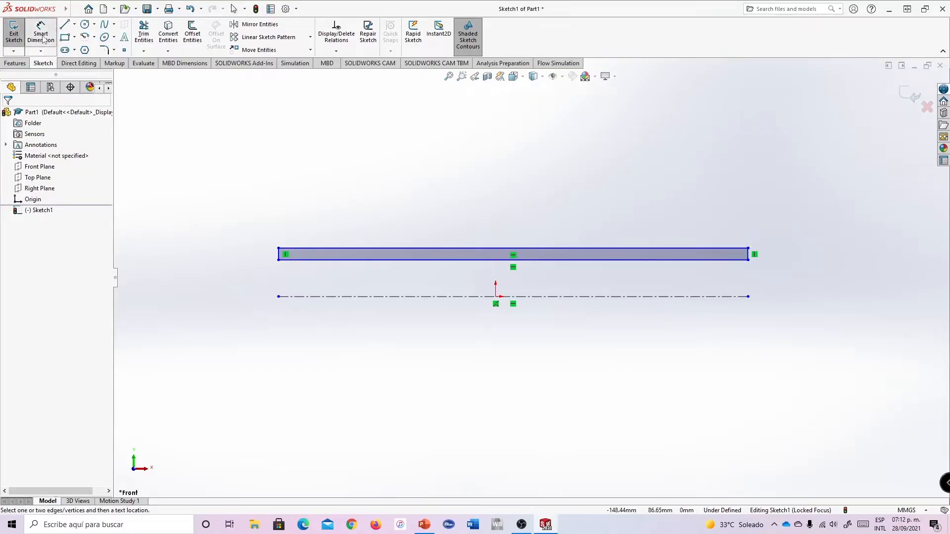
{"action": "left_click", "coordinate": [447, 297]}
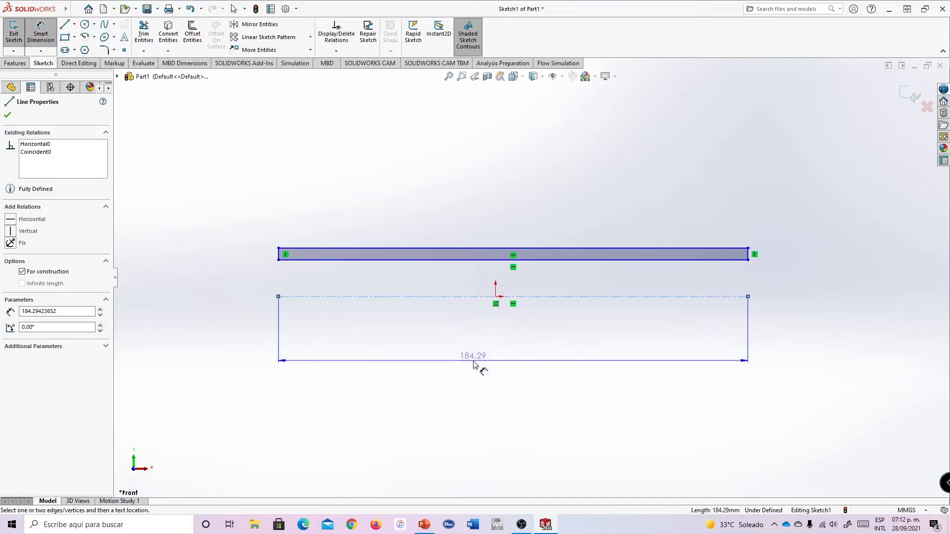
{"action": "left_click", "coordinate": [509, 360]}
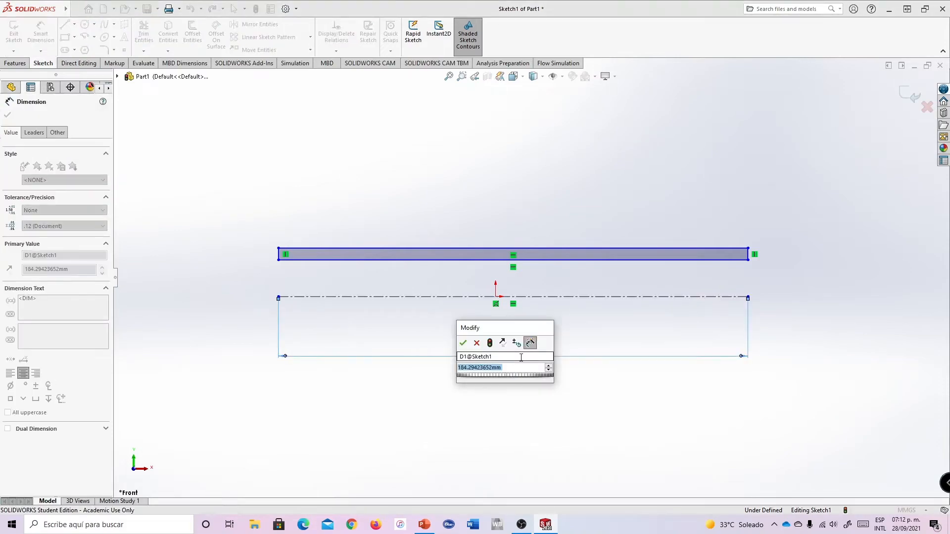
{"action": "left_click", "coordinate": [463, 343]}
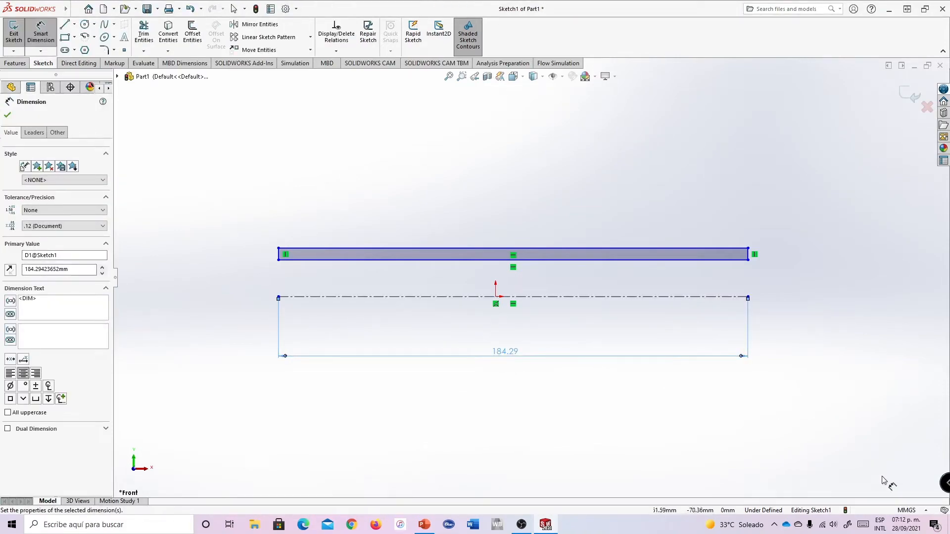
- Change the document units to IPS (inch, pound, second) and reopen Sketch1 for editing
{"action": "left_click", "coordinate": [913, 512]}
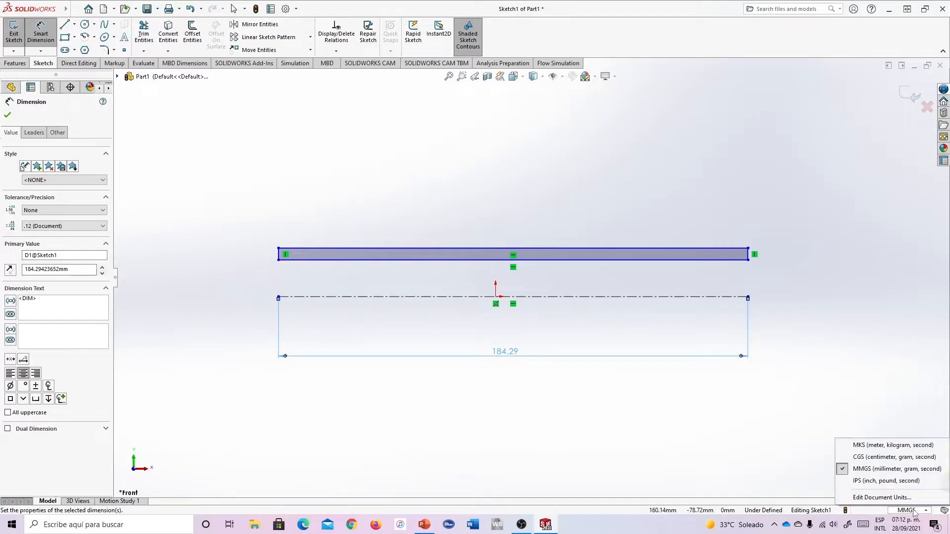
{"action": "left_click", "coordinate": [864, 481]}
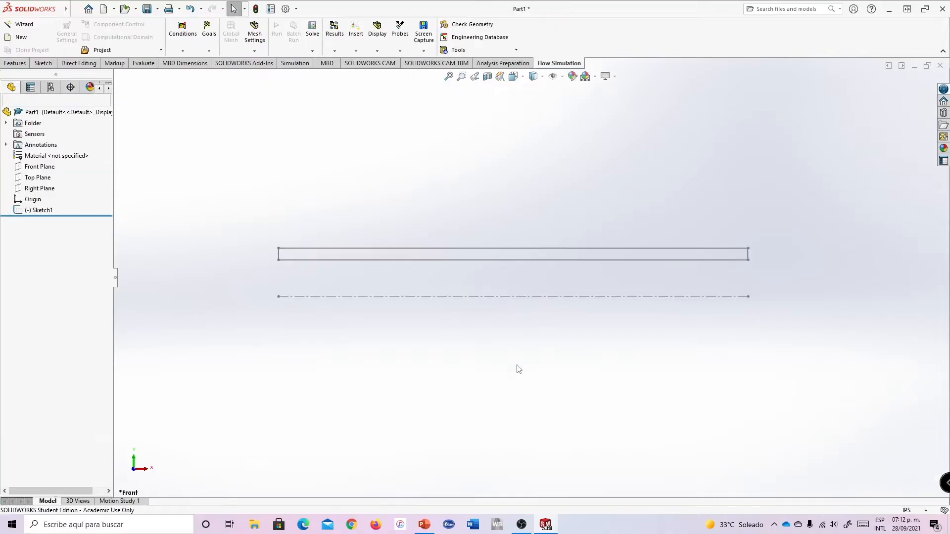
{"action": "left_click", "coordinate": [34, 211]}
{"action": "left_click", "coordinate": [35, 190]}
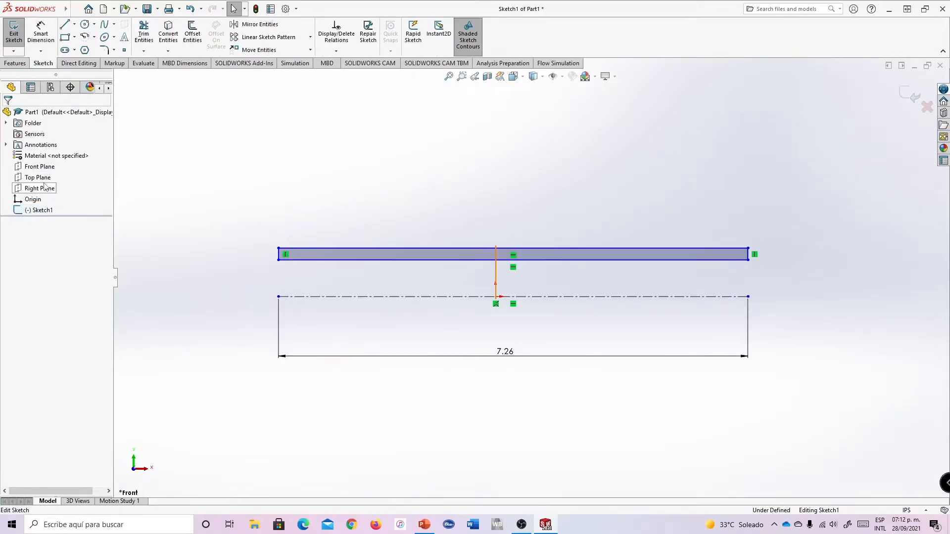
- Set the centerline's length dimension to 24 in
{"action": "double_click", "coordinate": [506, 352]}
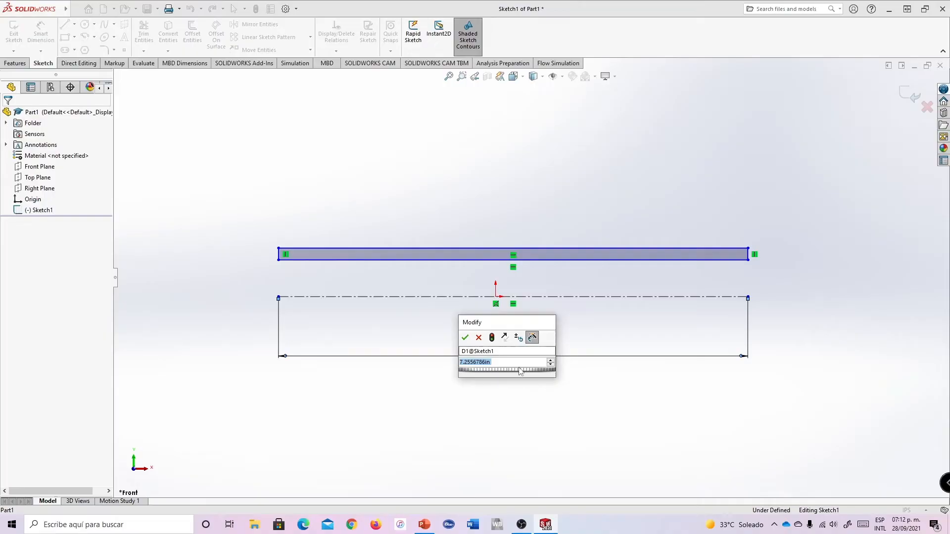
{"action": "type", "text": "24"}
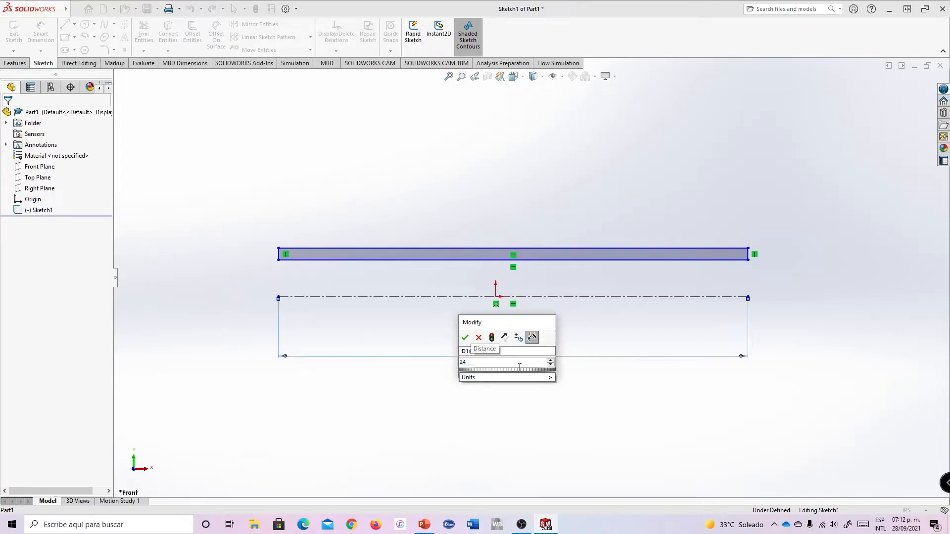
{"action": "key", "text": "Return"}
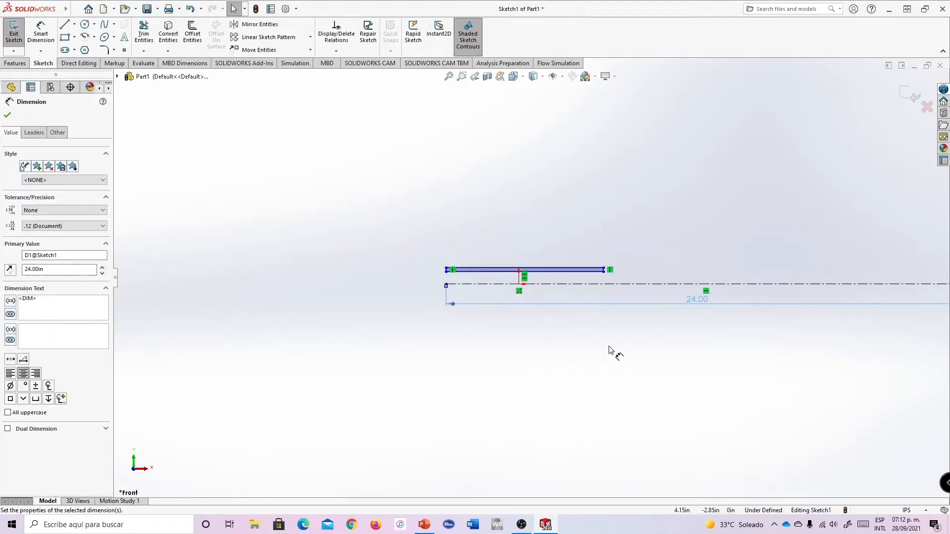
{"action": "scroll", "coordinate": [609, 350], "scroll_direction": "up", "scroll_amount": 1}
{"action": "scroll", "coordinate": [604, 346], "scroll_direction": "down", "scroll_amount": 1}
{"action": "scroll", "coordinate": [604, 346], "scroll_direction": "up", "scroll_amount": 5}
{"action": "scroll", "coordinate": [589, 325], "scroll_direction": "down", "scroll_amount": 6}
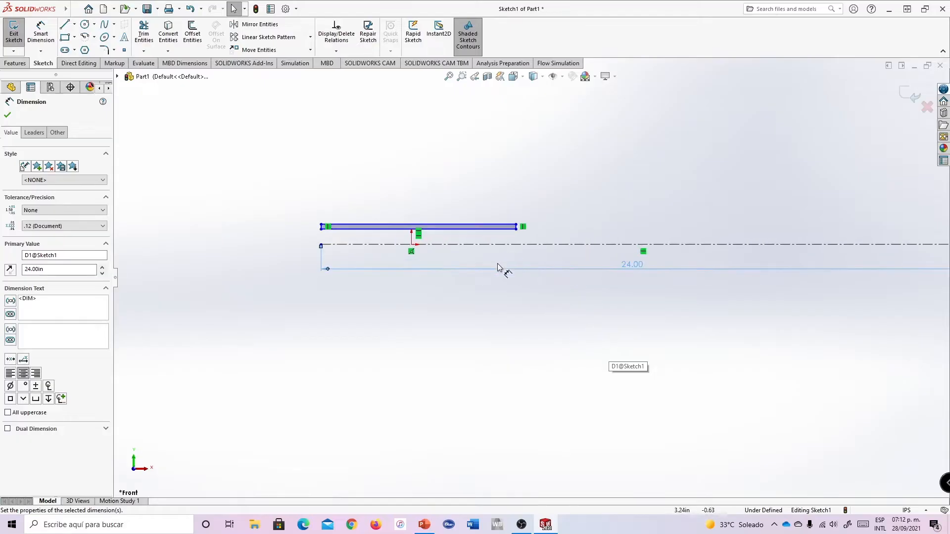
{"action": "scroll", "coordinate": [487, 264], "scroll_direction": "down", "scroll_amount": 2}
{"action": "scroll", "coordinate": [320, 217], "scroll_direction": "up", "scroll_amount": 3}
{"action": "scroll", "coordinate": [401, 244], "scroll_direction": "down", "scroll_amount": 2}
{"action": "scroll", "coordinate": [388, 235], "scroll_direction": "up", "scroll_amount": 2}
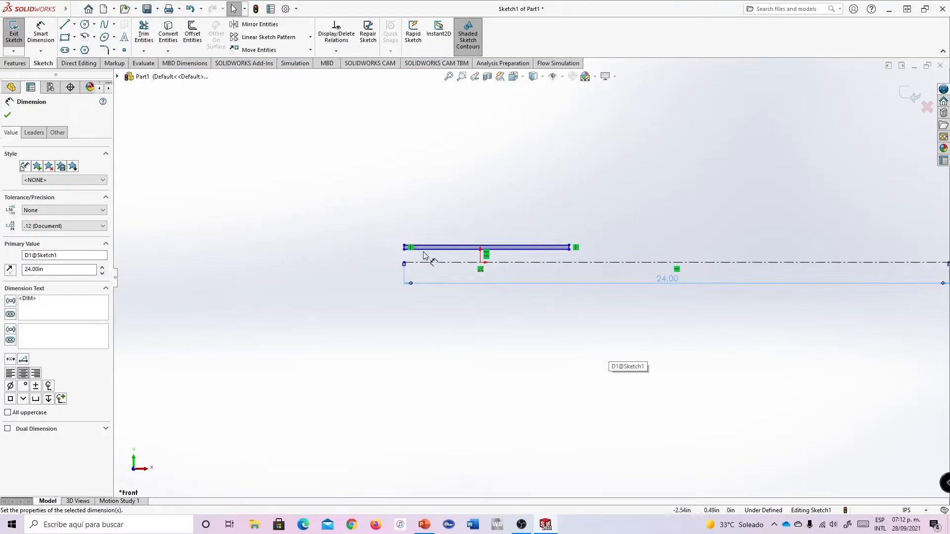
- Dimension the length of the pipe wall profile's lower horizontal line as 24 in, placing the dimension below the centerline's dimension
{"action": "left_click", "coordinate": [41, 33]}
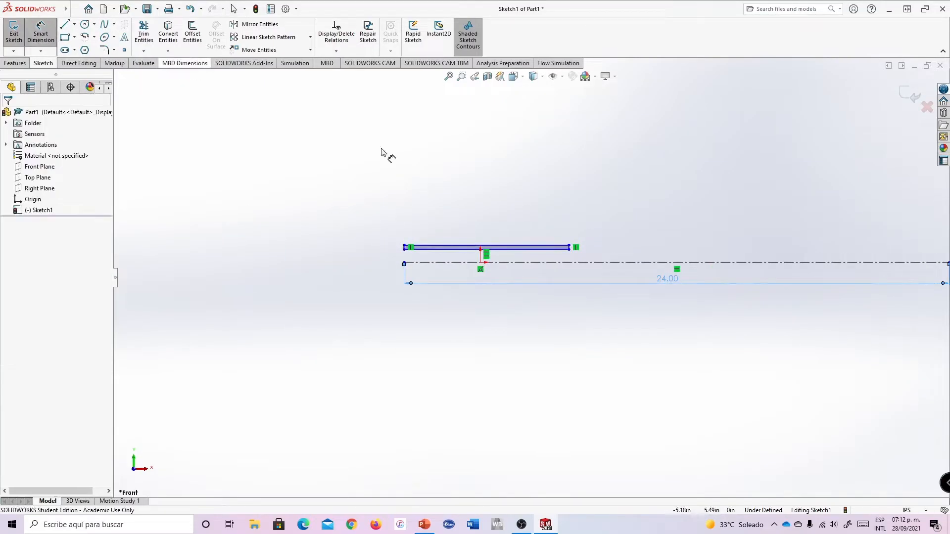
{"action": "left_click", "coordinate": [437, 253]}
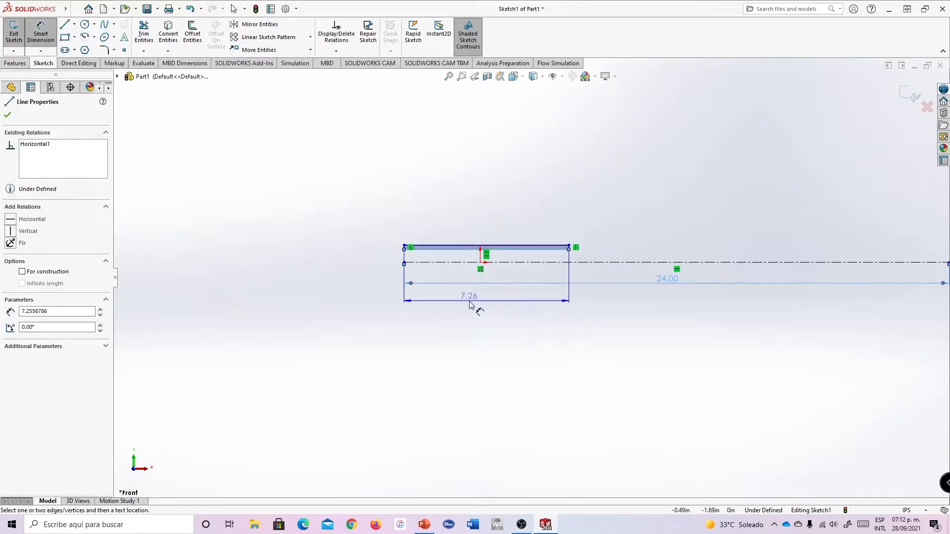
{"action": "left_click", "coordinate": [473, 305]}
{"action": "type", "text": "24"}
{"action": "key", "text": "Return"}
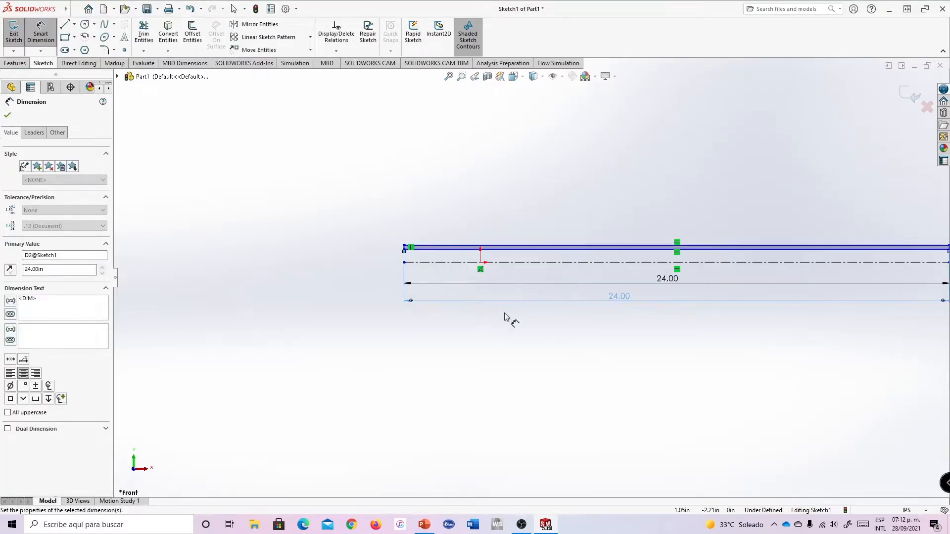
{"action": "scroll", "coordinate": [553, 273], "scroll_direction": "down", "scroll_amount": 4}
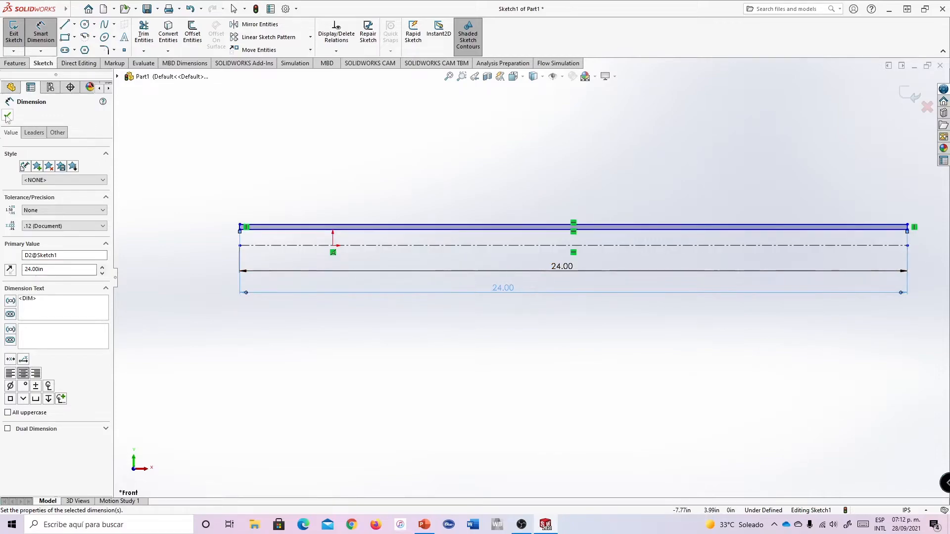
{"action": "key", "text": "Escape"}
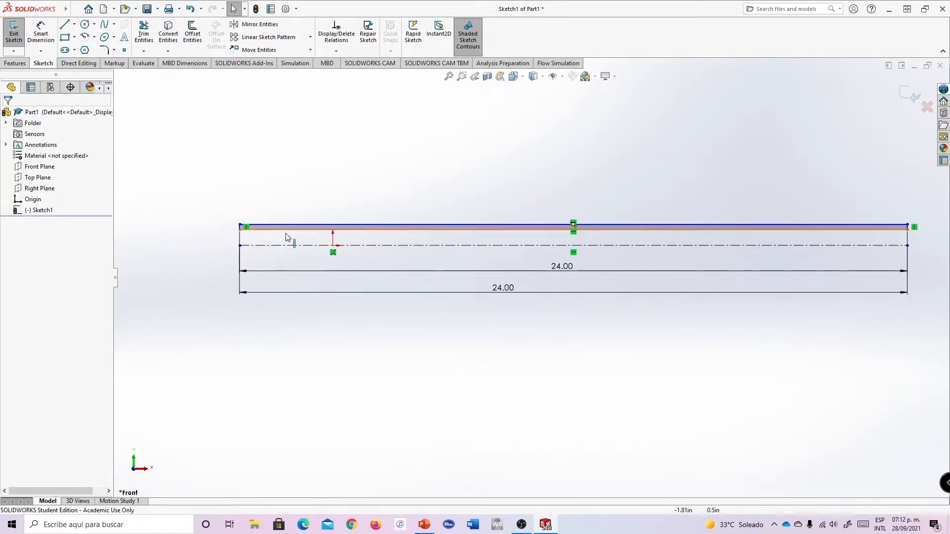
{"action": "scroll", "coordinate": [709, 271], "scroll_direction": "up", "scroll_amount": 3}
{"action": "scroll", "coordinate": [759, 280], "scroll_direction": "down", "scroll_amount": 2}
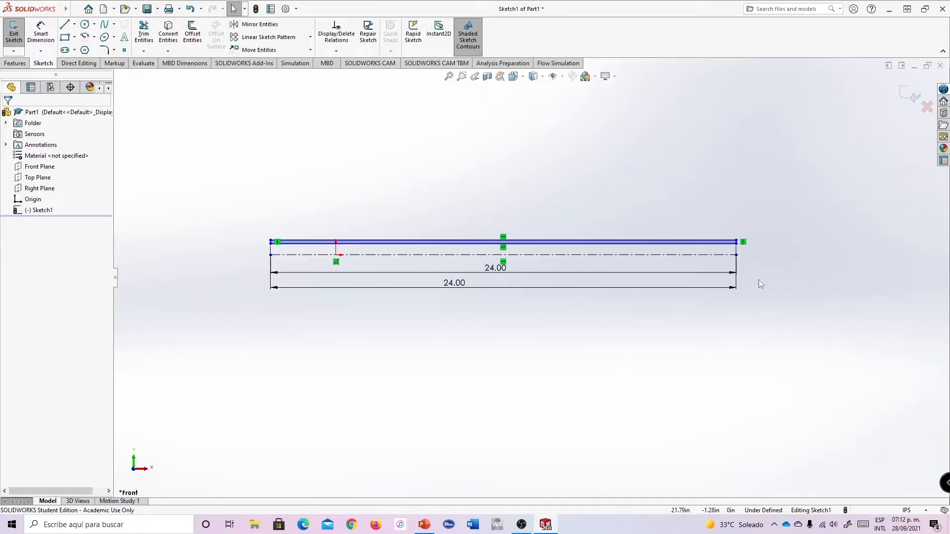
- Dimension the distance from the centerline to the wall profile's lower line as 0.69 in, placed beyond the right end
{"action": "left_click", "coordinate": [41, 36]}
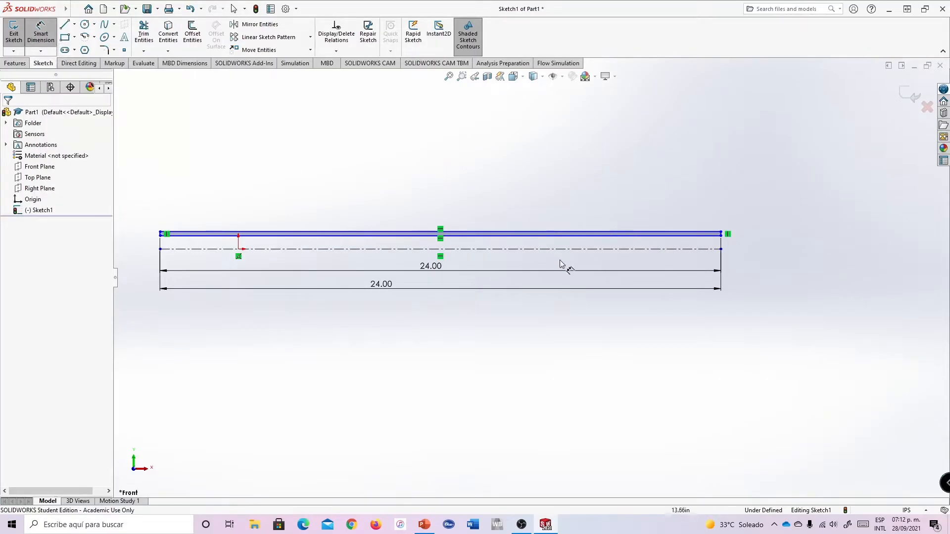
{"action": "scroll", "coordinate": [672, 273], "scroll_direction": "down", "scroll_amount": 5}
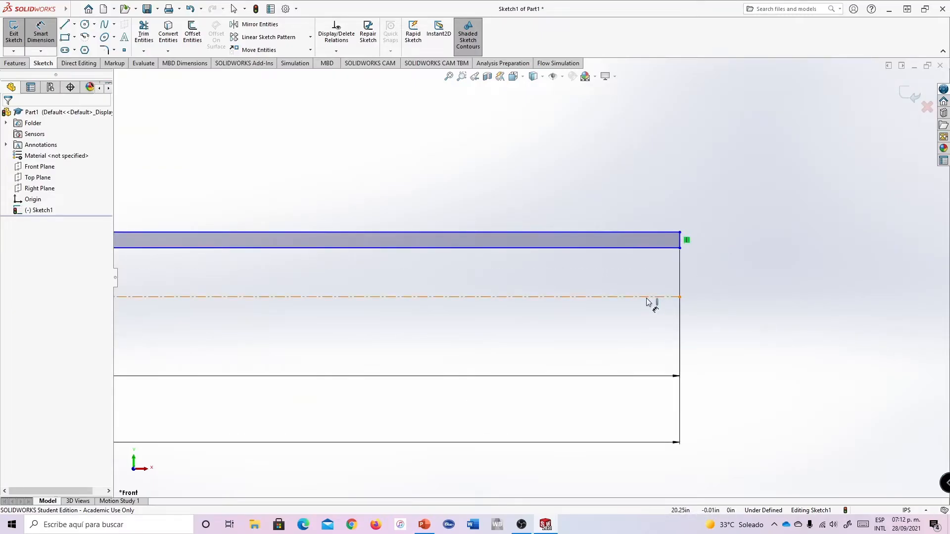
{"action": "left_click", "coordinate": [648, 297]}
{"action": "left_click", "coordinate": [662, 248]}
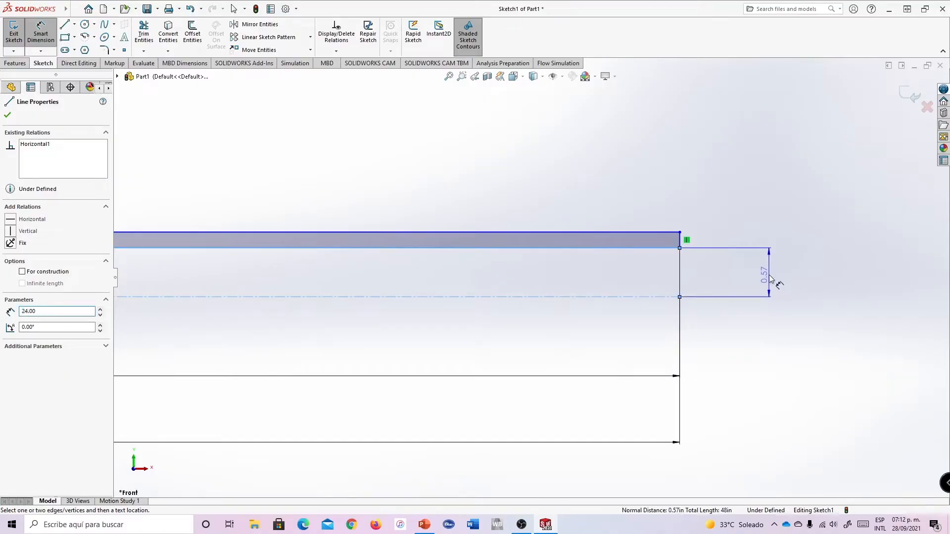
{"action": "left_click", "coordinate": [769, 274]}
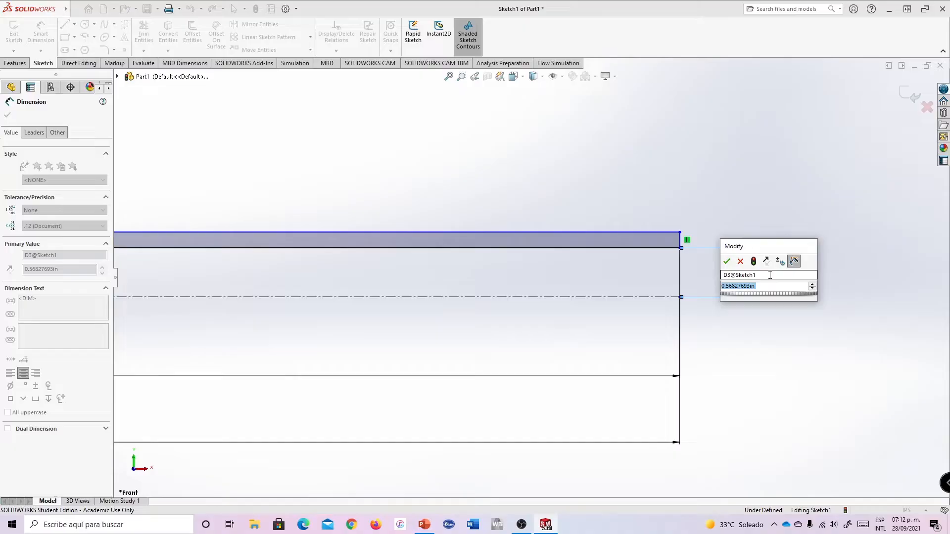
{"action": "type", "text": "0.69"}
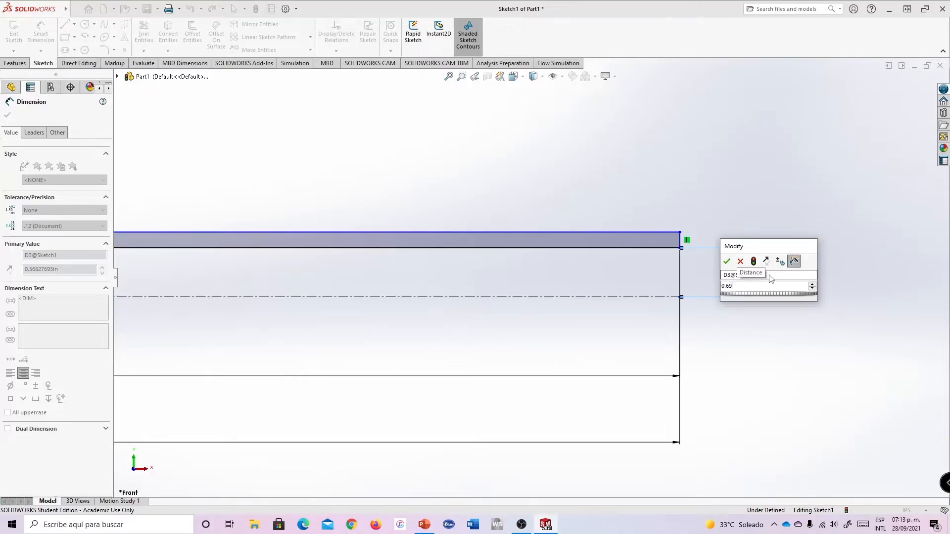
{"action": "key", "text": "Return"}
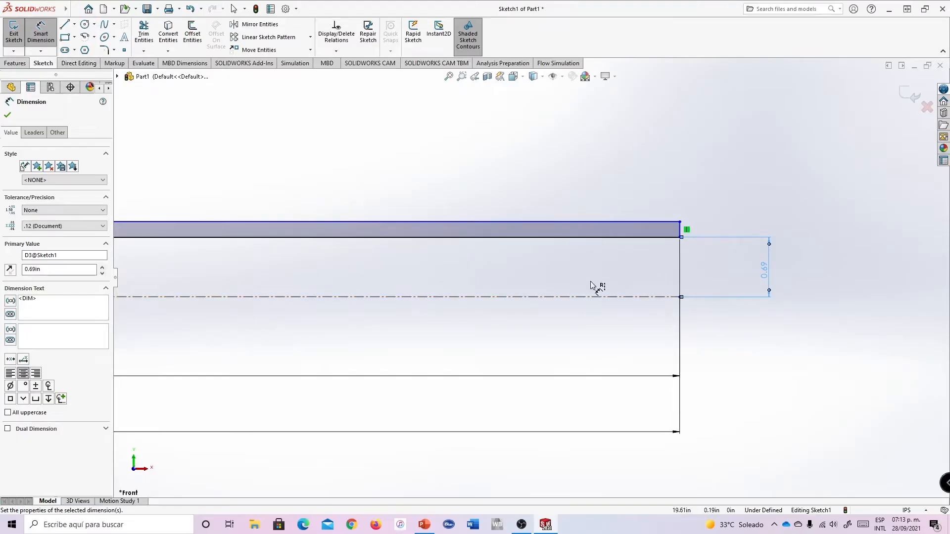
- Dimension the distance from the centerline to the wall profile's upper line as 0.83 in, outside the inner radius dimension
{"action": "left_click", "coordinate": [606, 297]}
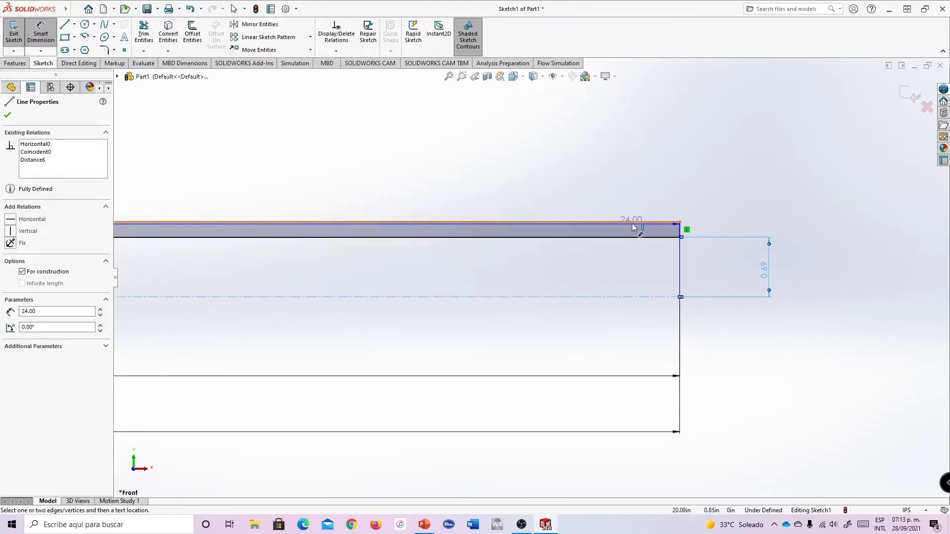
{"action": "left_click", "coordinate": [633, 222]}
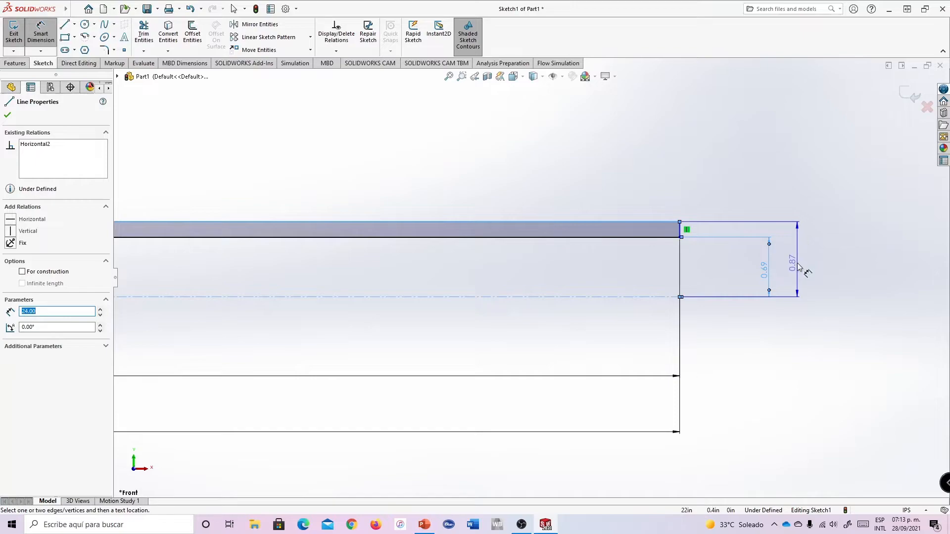
{"action": "left_click", "coordinate": [797, 263]}
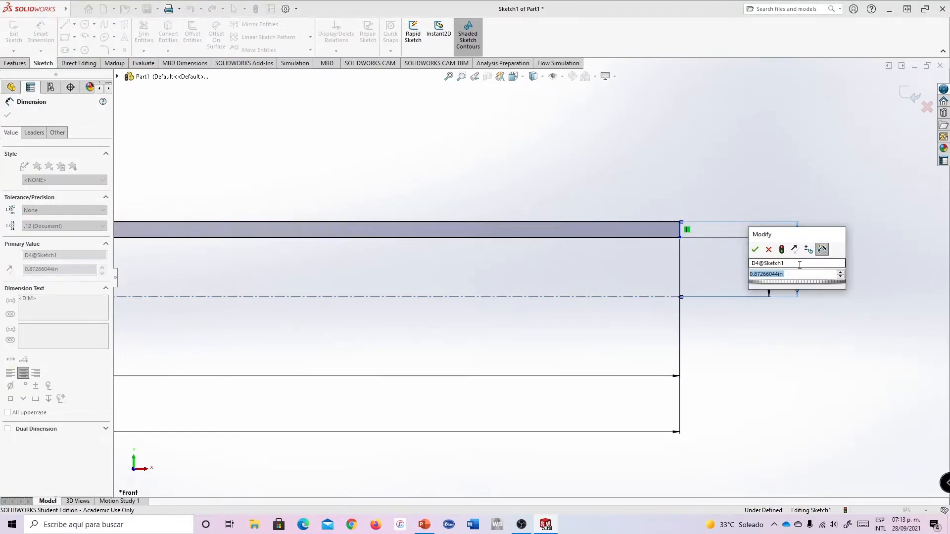
{"action": "type", "text": ".83"}
{"action": "key", "text": "Return"}
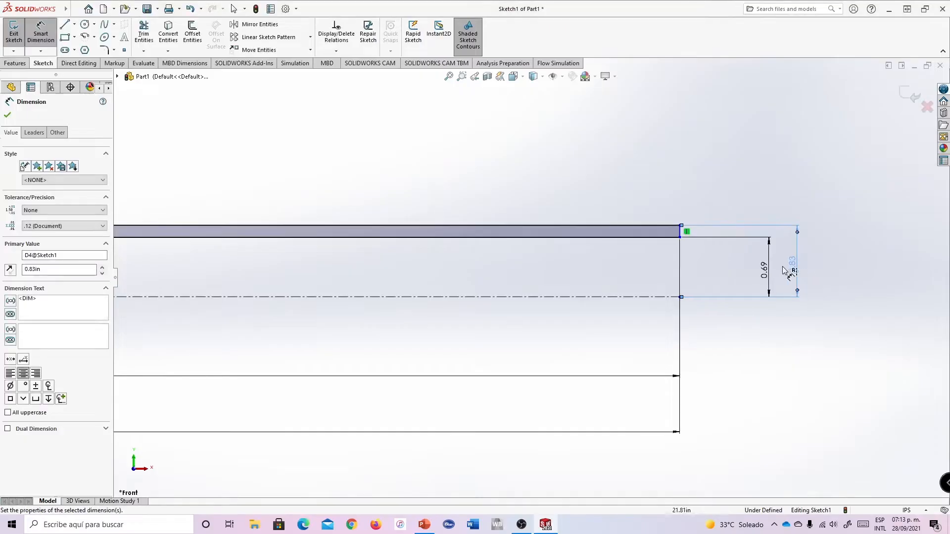
- Sketch a line about 0.41 in long on the wall profile's upper edge, starting at its left corner
{"action": "scroll", "coordinate": [637, 333], "scroll_direction": "down", "scroll_amount": 10}
{"action": "scroll", "coordinate": [374, 292], "scroll_direction": "up", "scroll_amount": 5}
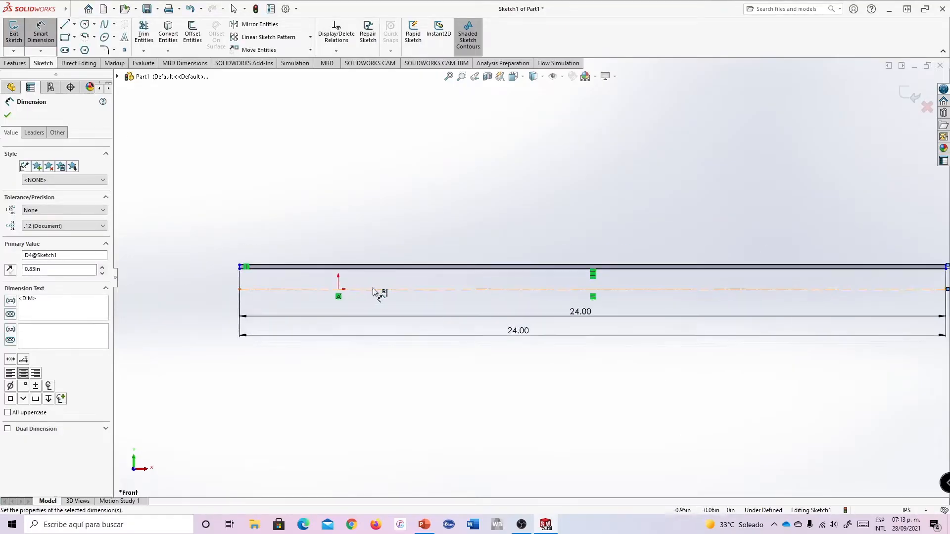
{"action": "scroll", "coordinate": [683, 310], "scroll_direction": "down", "scroll_amount": 1}
{"action": "scroll", "coordinate": [683, 307], "scroll_direction": "up", "scroll_amount": 1}
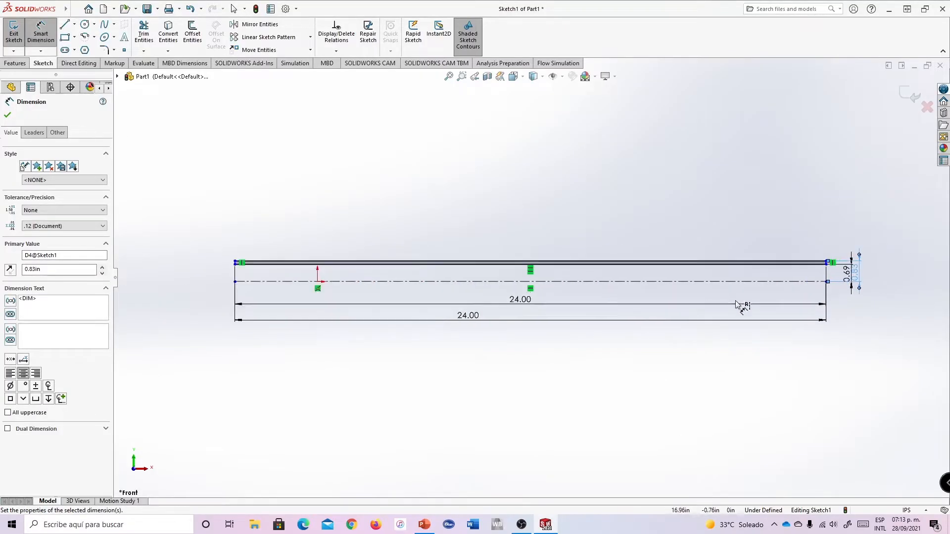
{"action": "scroll", "coordinate": [345, 263], "scroll_direction": "up", "scroll_amount": 1}
{"action": "scroll", "coordinate": [354, 253], "scroll_direction": "up", "scroll_amount": 5}
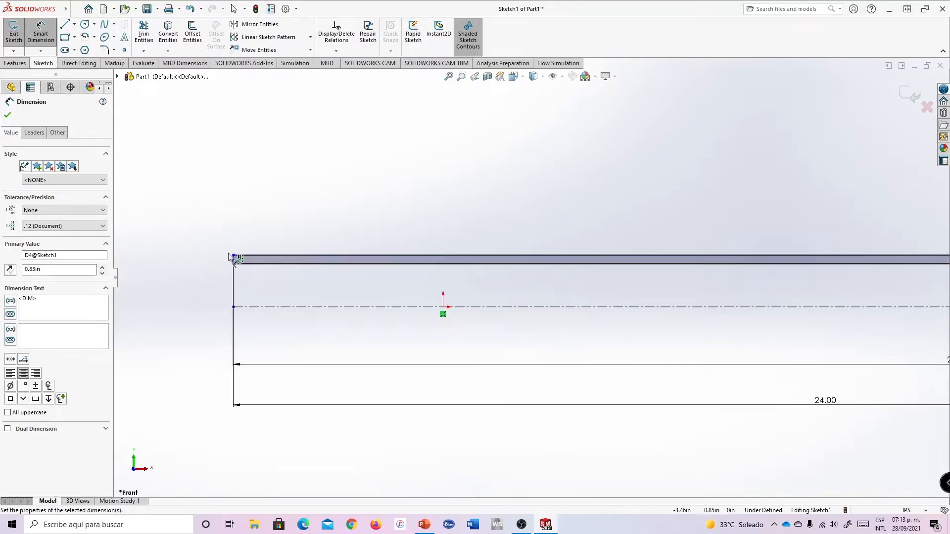
{"action": "scroll", "coordinate": [250, 265], "scroll_direction": "up", "scroll_amount": 3}
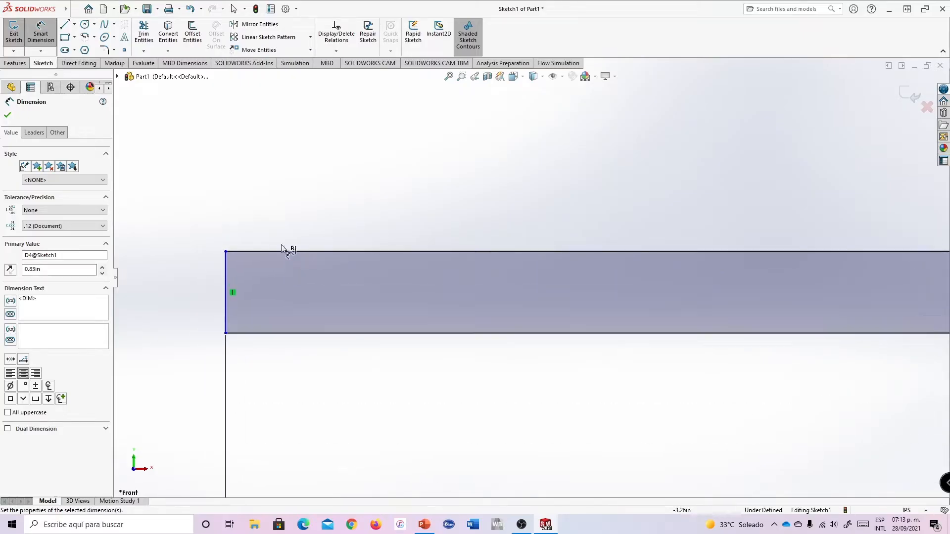
{"action": "left_click", "coordinate": [65, 25]}
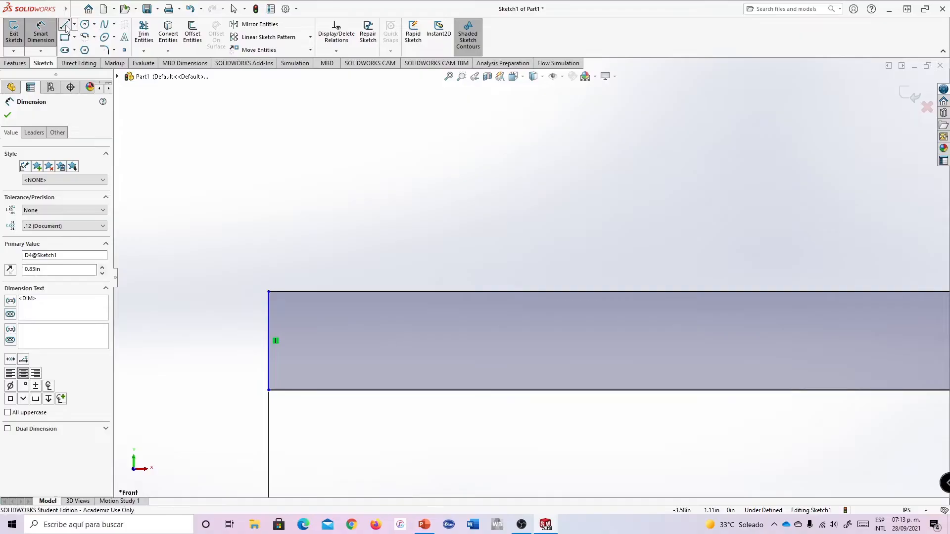
{"action": "left_click", "coordinate": [269, 292]}
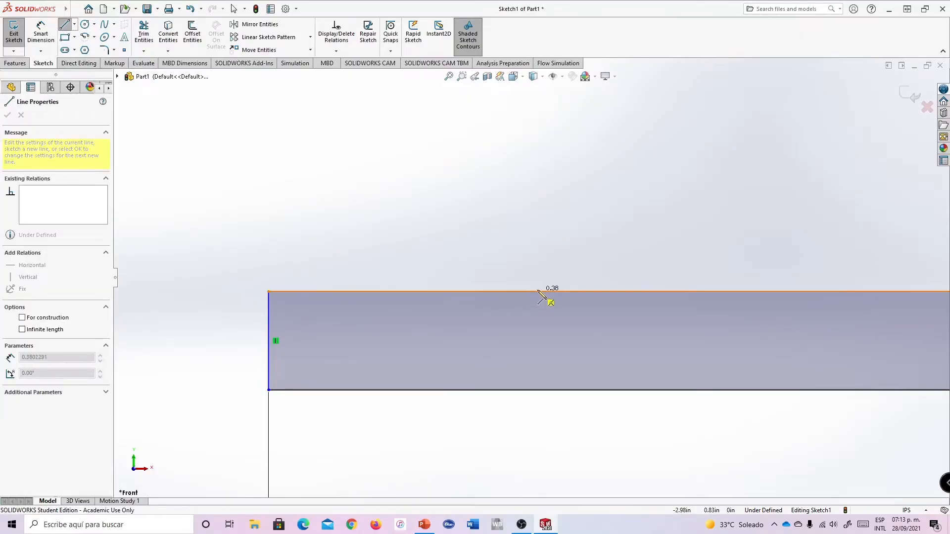
{"action": "left_click", "coordinate": [557, 292]}
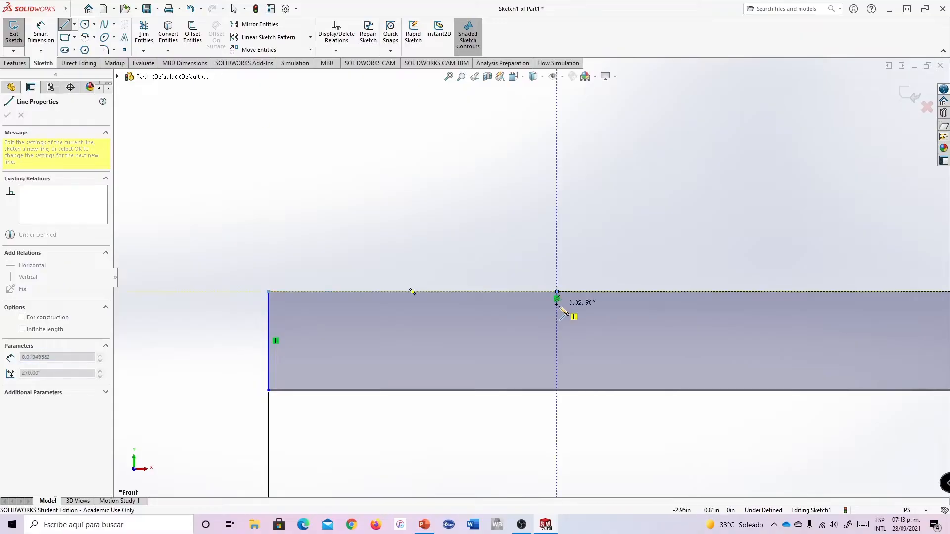
{"action": "key", "text": "Escape"}
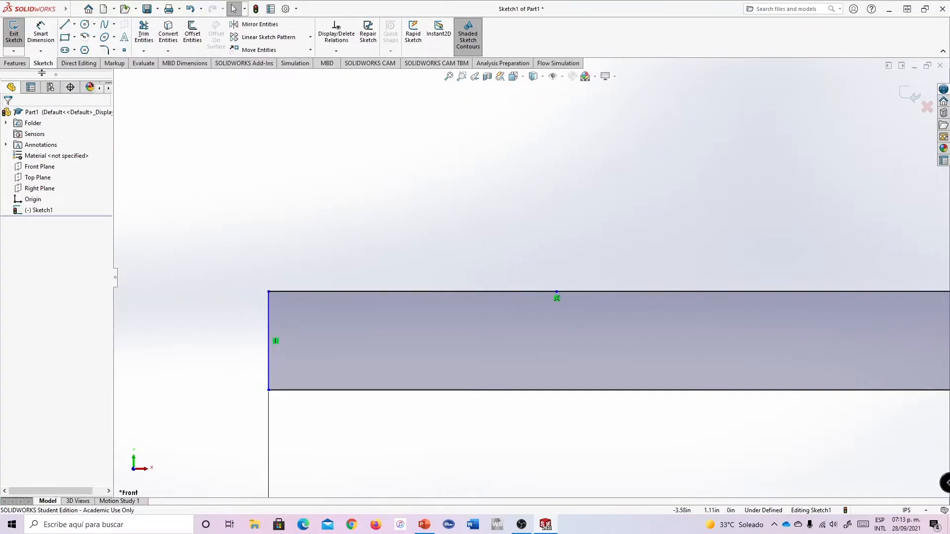
- Dimension the distance from the wall profile's upper-left corner to the short line's right endpoint as 2 in
{"action": "left_click", "coordinate": [40, 33]}
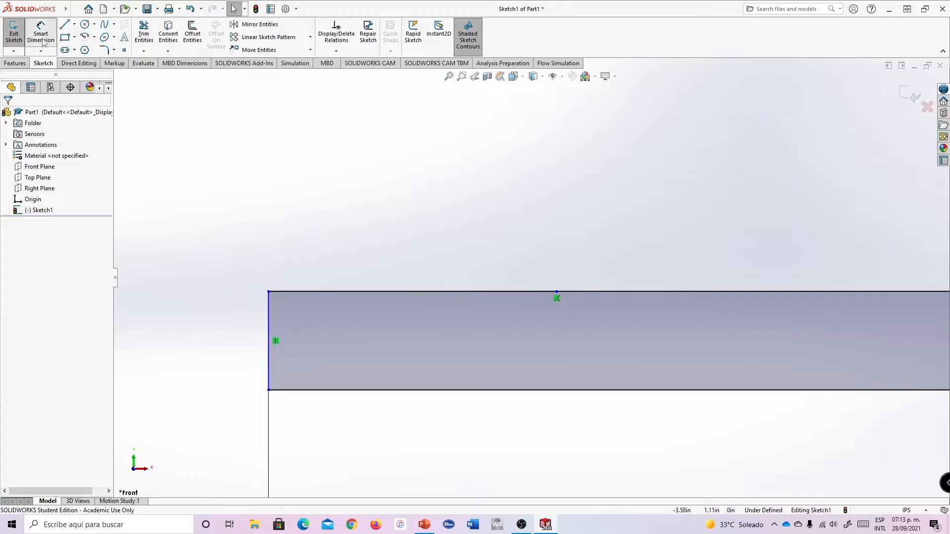
{"action": "left_click", "coordinate": [268, 292]}
{"action": "left_click", "coordinate": [557, 293]}
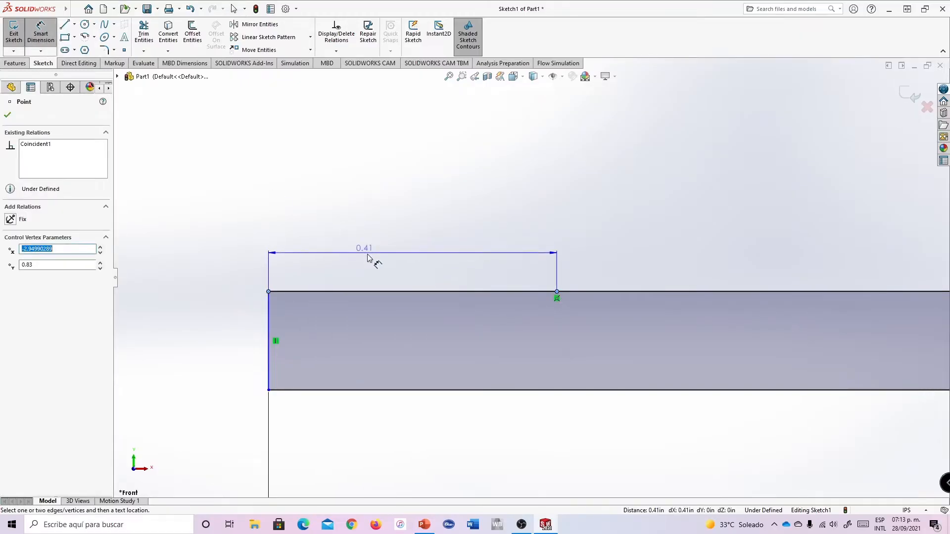
{"action": "left_click", "coordinate": [394, 267]}
{"action": "type", "text": "2in"}
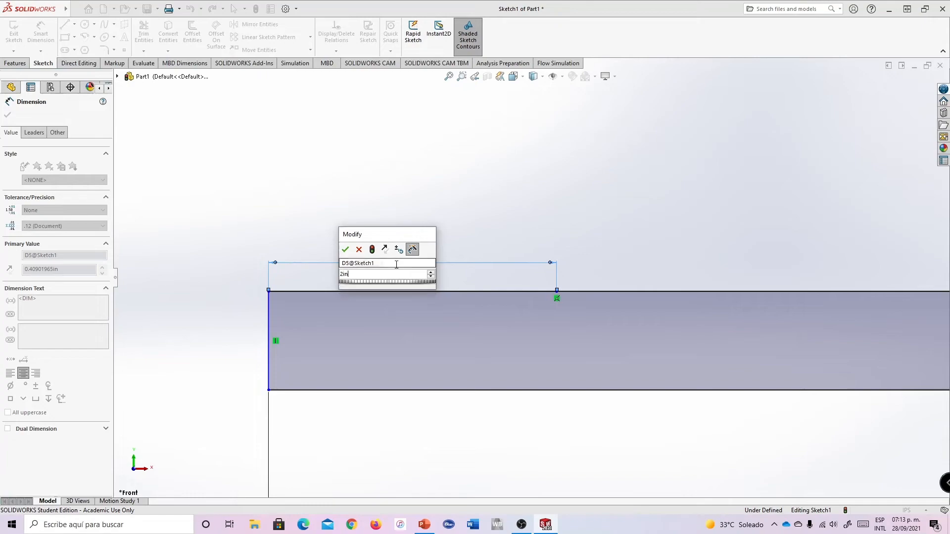
{"action": "key", "text": "Return"}
- Sketch a vertical line upward from the point 2 in from the pipe's left end, continued by a longer horizontal line to the right
{"action": "scroll", "coordinate": [699, 283], "scroll_direction": "up", "scroll_amount": 8}
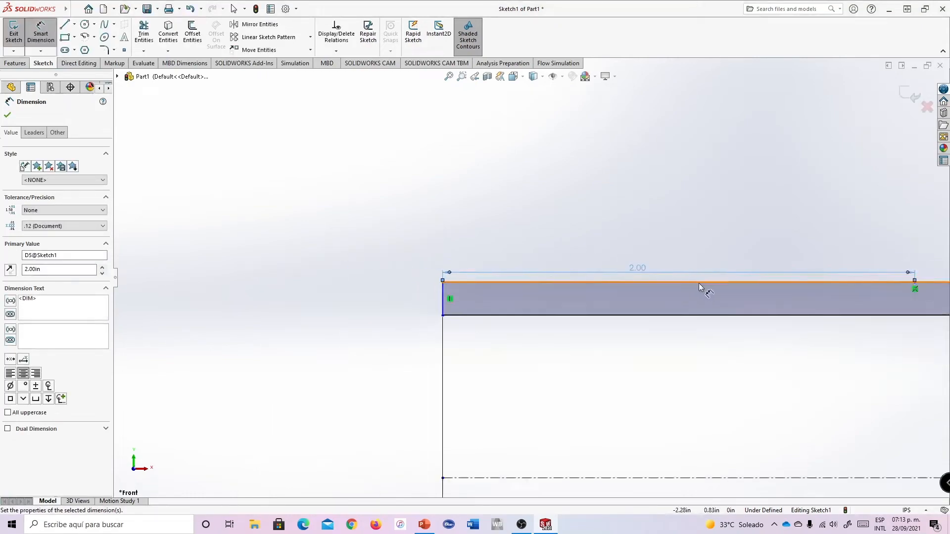
{"action": "scroll", "coordinate": [697, 267], "scroll_direction": "down", "scroll_amount": 3}
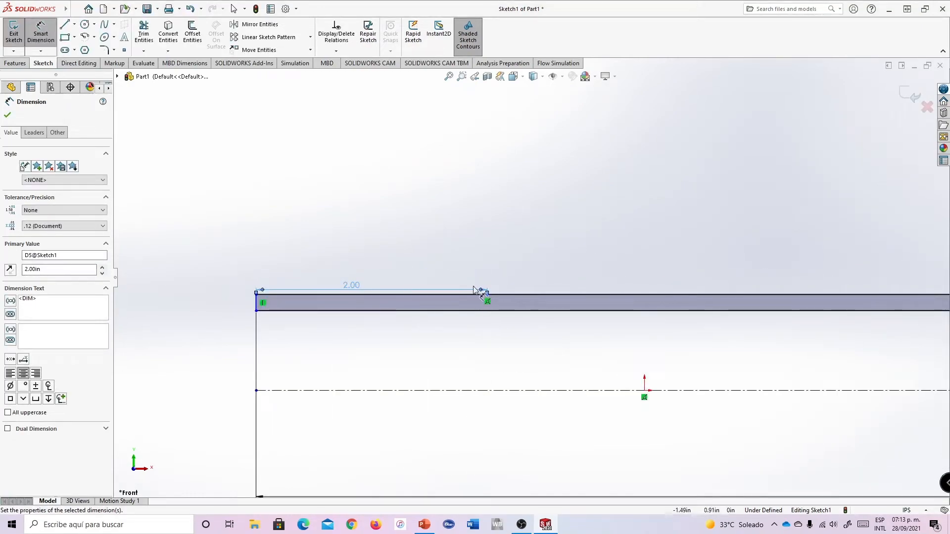
{"action": "left_click", "coordinate": [65, 24]}
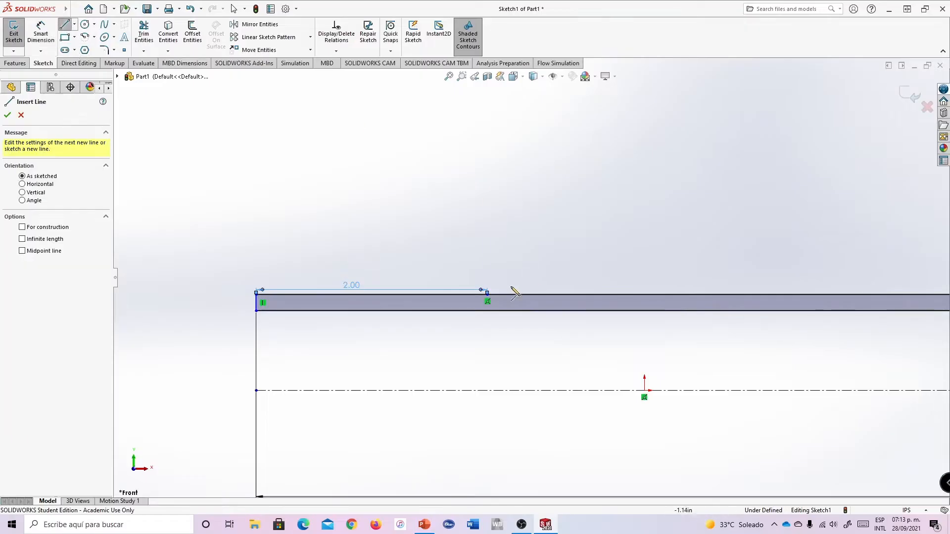
{"action": "left_click", "coordinate": [488, 295]}
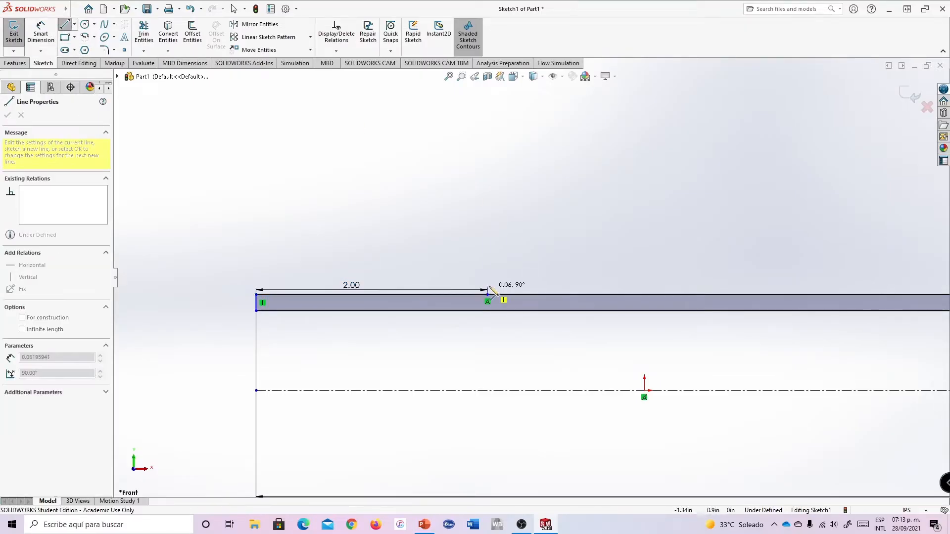
{"action": "left_click", "coordinate": [487, 231]}
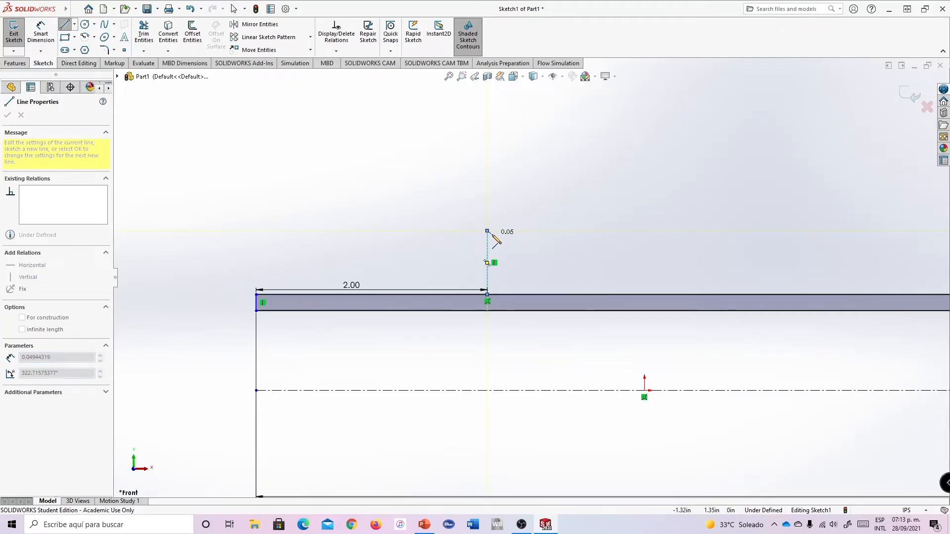
{"action": "left_click", "coordinate": [868, 231]}
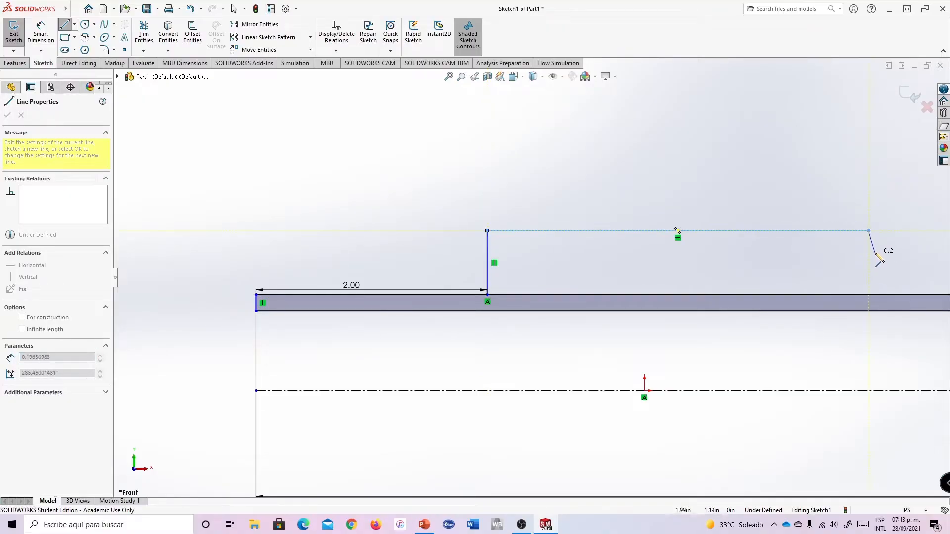
{"action": "key", "text": "Escape"}
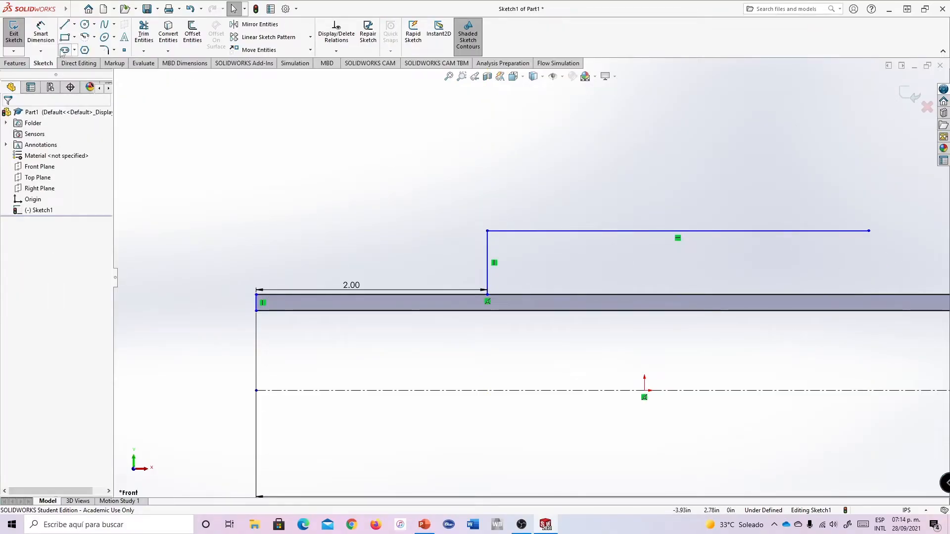
{"action": "scroll", "coordinate": [661, 269], "scroll_direction": "up", "scroll_amount": 5}
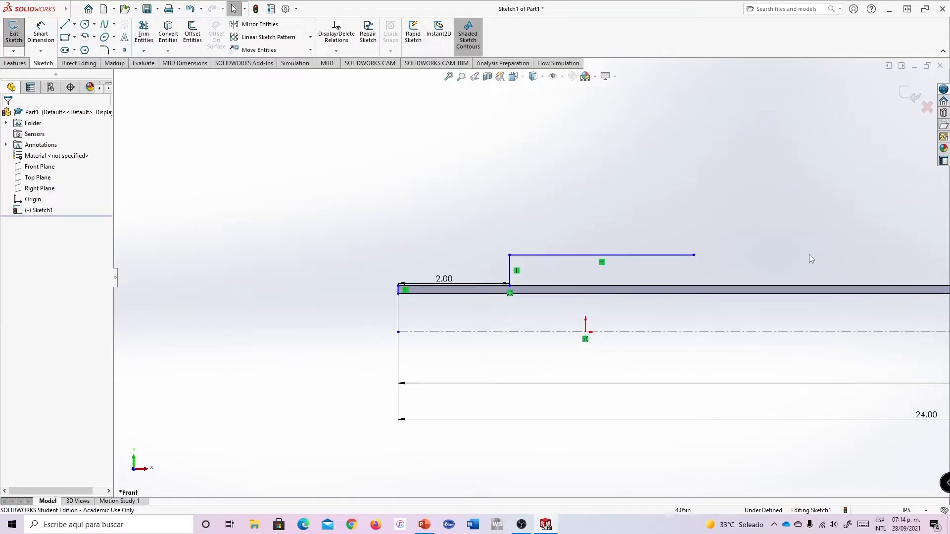
- Dimension the length of the horizontal line above the inner pipe's wall as 20 in
{"action": "scroll", "coordinate": [752, 257], "scroll_direction": "down", "scroll_amount": 3}
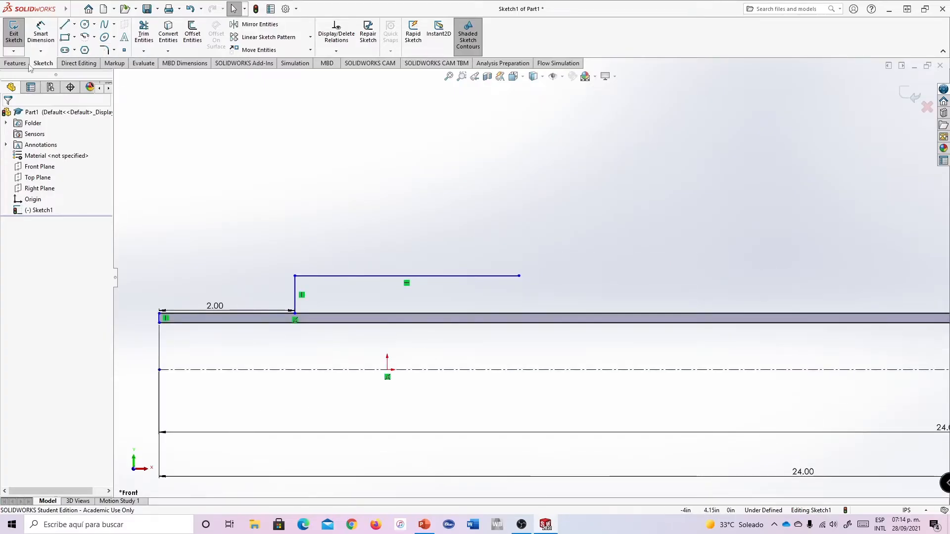
{"action": "left_click", "coordinate": [39, 35]}
{"action": "left_click", "coordinate": [351, 276]}
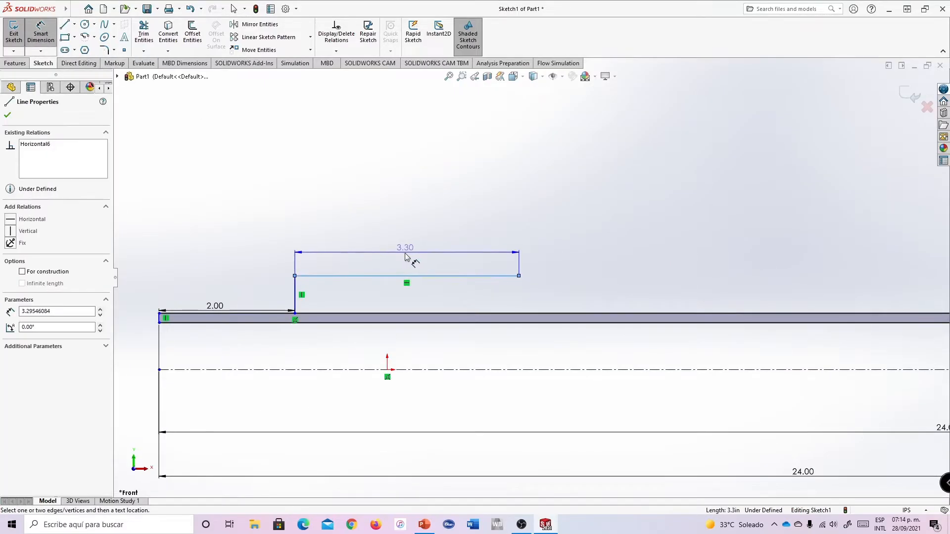
{"action": "left_click", "coordinate": [401, 260]}
{"action": "type", "text": "20in"}
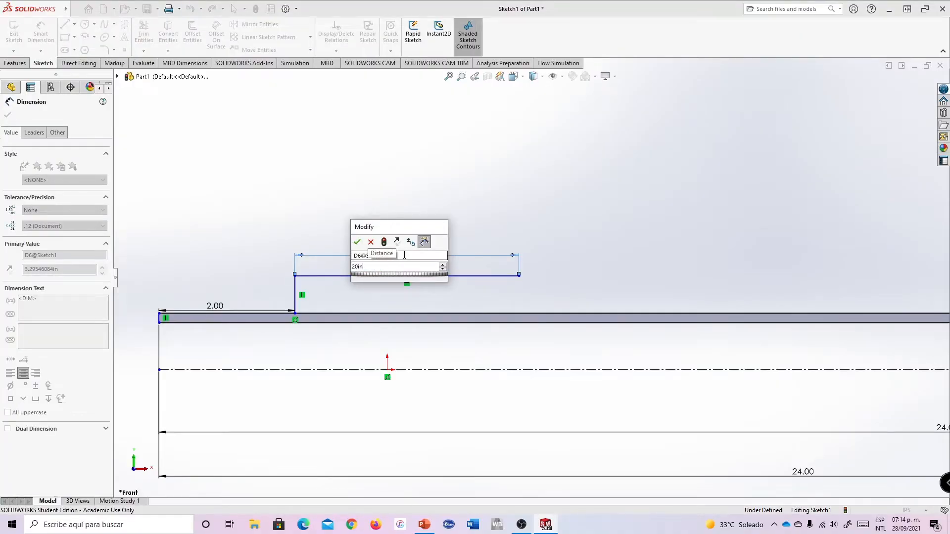
{"action": "key", "text": "Return"}
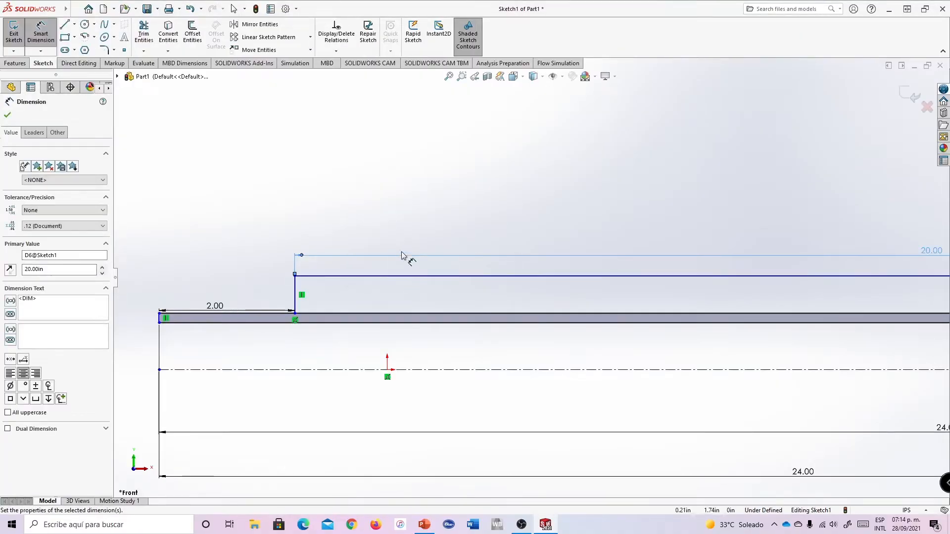
- Sketch a second horizontal line, 20 in long, above the first one, with its endpoints aligned with that line's endpoints
{"action": "scroll", "coordinate": [589, 297], "scroll_direction": "up", "scroll_amount": 6}
{"action": "scroll", "coordinate": [644, 300], "scroll_direction": "down", "scroll_amount": 4}
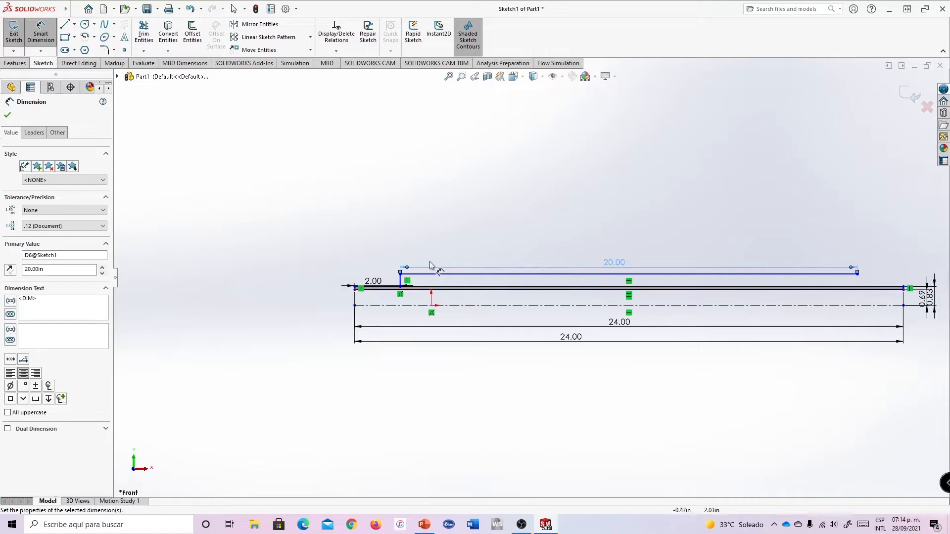
{"action": "scroll", "coordinate": [830, 310], "scroll_direction": "up", "scroll_amount": 3}
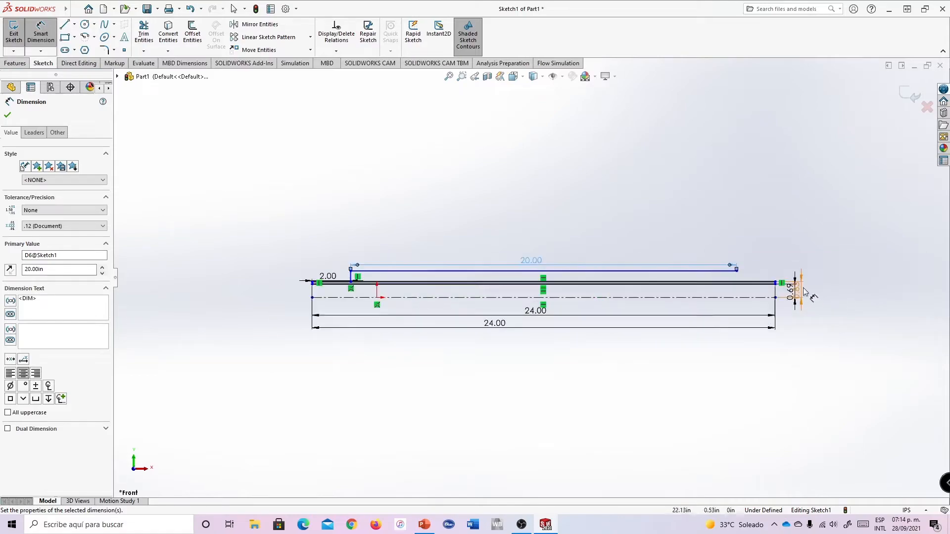
{"action": "scroll", "coordinate": [789, 262], "scroll_direction": "down", "scroll_amount": 1}
{"action": "scroll", "coordinate": [676, 254], "scroll_direction": "down", "scroll_amount": 1}
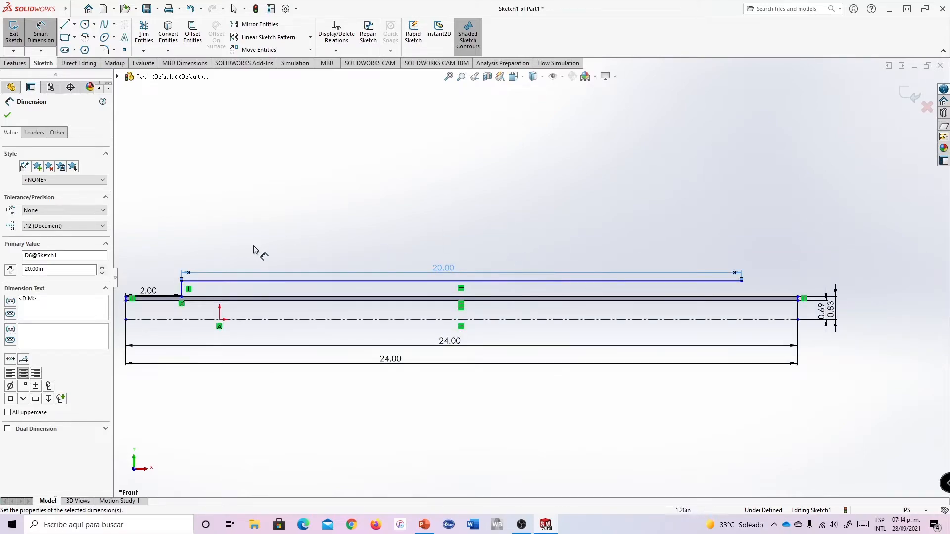
{"action": "left_click", "coordinate": [64, 25]}
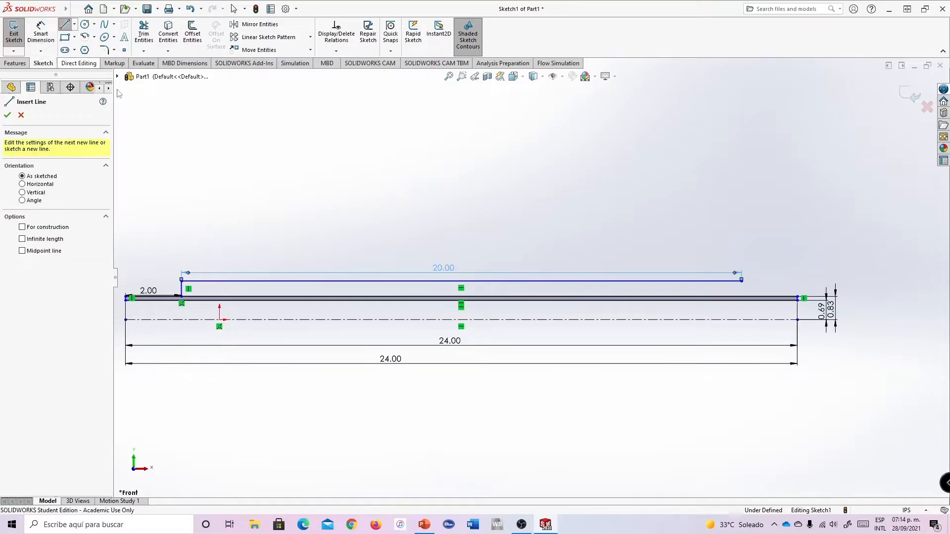
{"action": "left_click", "coordinate": [181, 265]}
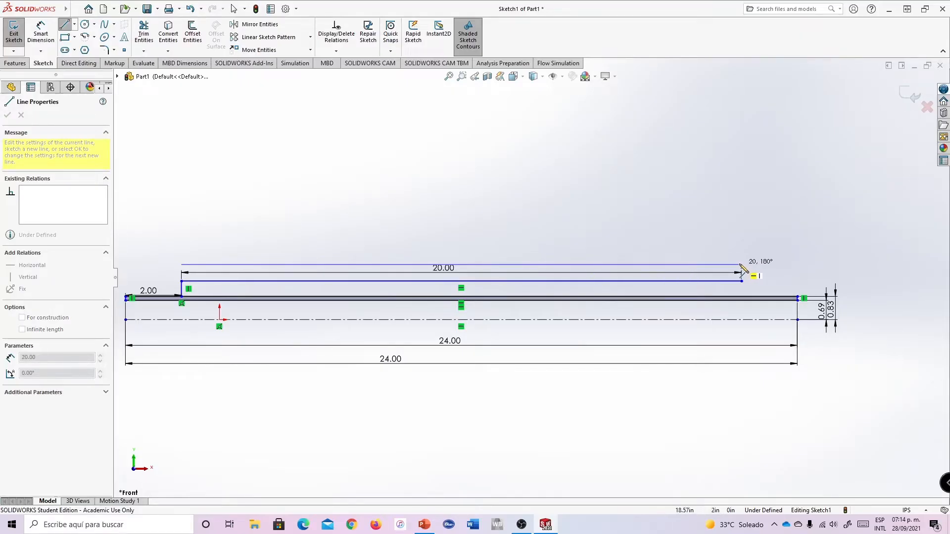
{"action": "left_click", "coordinate": [741, 265]}
{"action": "key", "text": "Escape"}
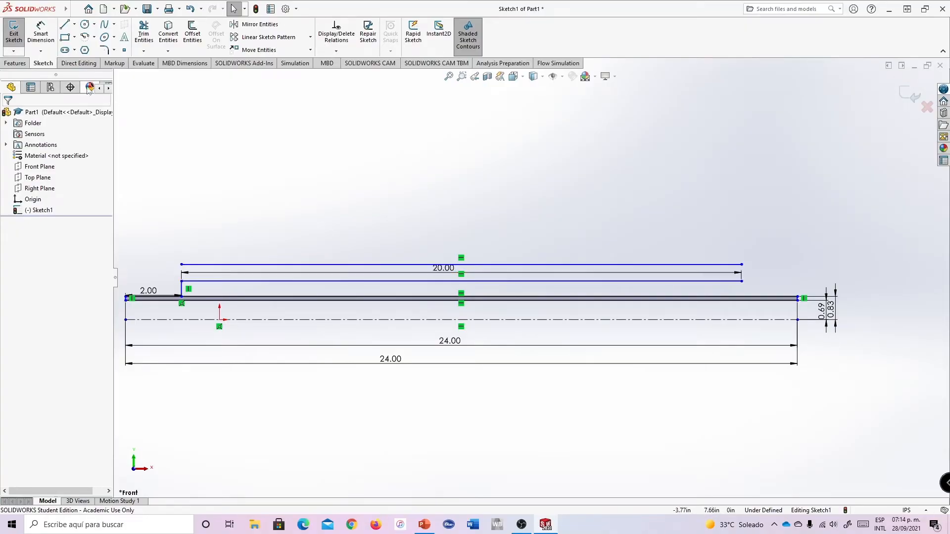
- Dimension the distance from the centerline to the outer pipe's lower horizontal line as 1.0335 in, outside the existing radius dimensions
{"action": "left_click", "coordinate": [41, 35]}
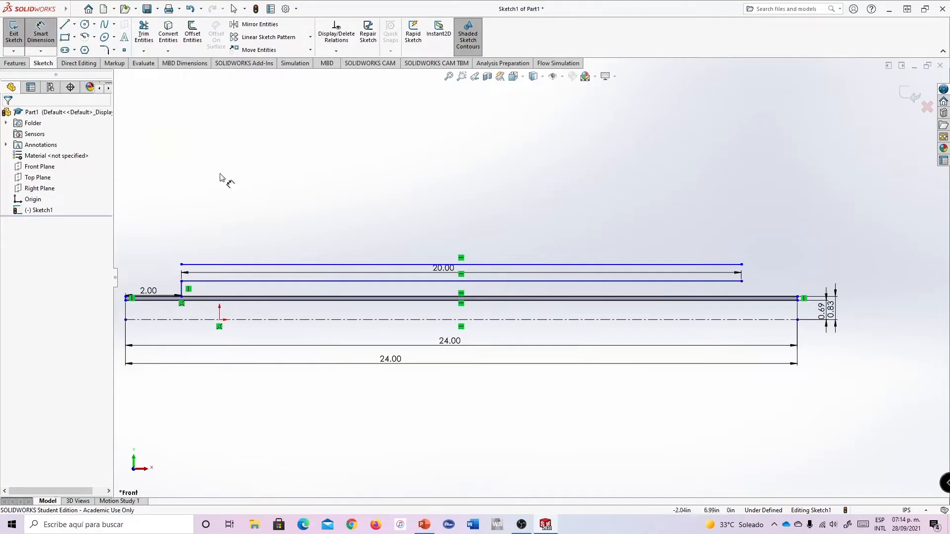
{"action": "left_click", "coordinate": [641, 321]}
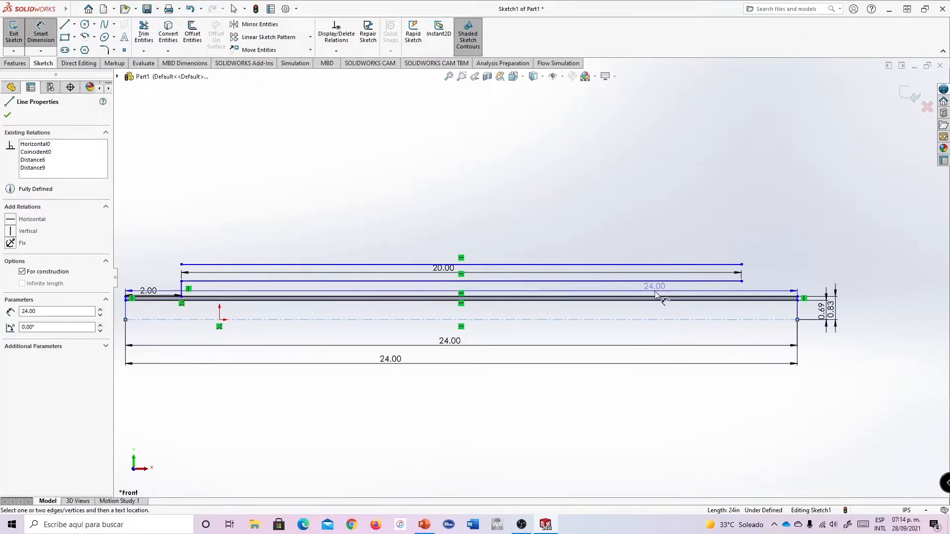
{"action": "left_click", "coordinate": [658, 282]}
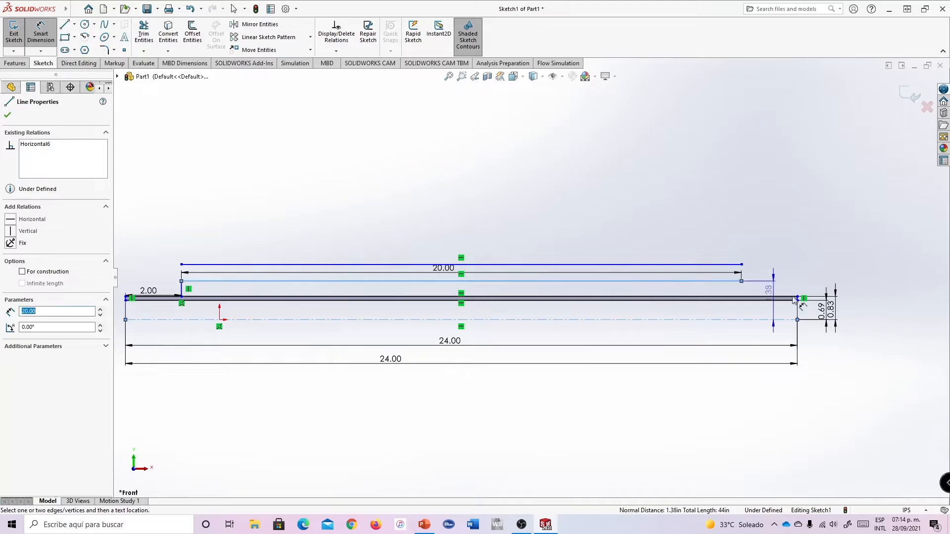
{"action": "left_click", "coordinate": [883, 302]}
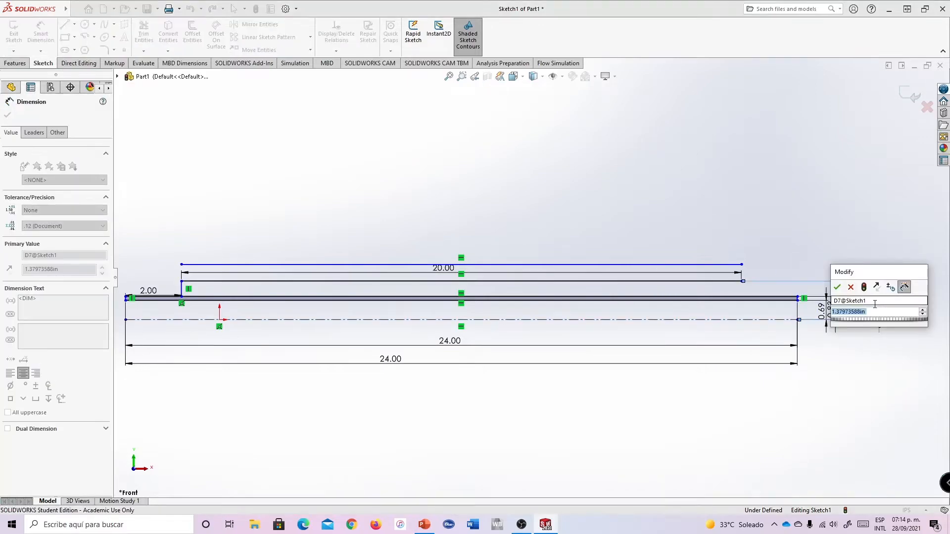
{"action": "type", "text": "1.0"}
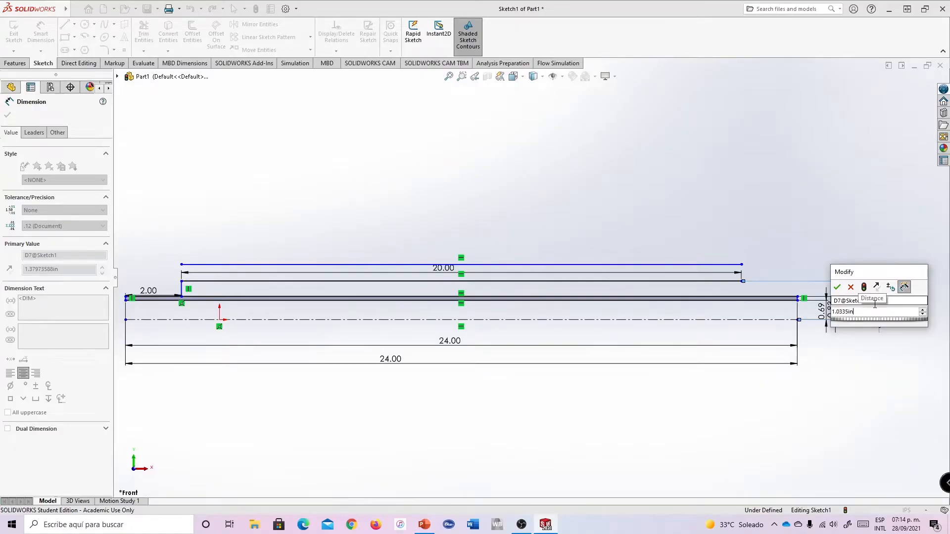
{"action": "key", "text": "Return"}
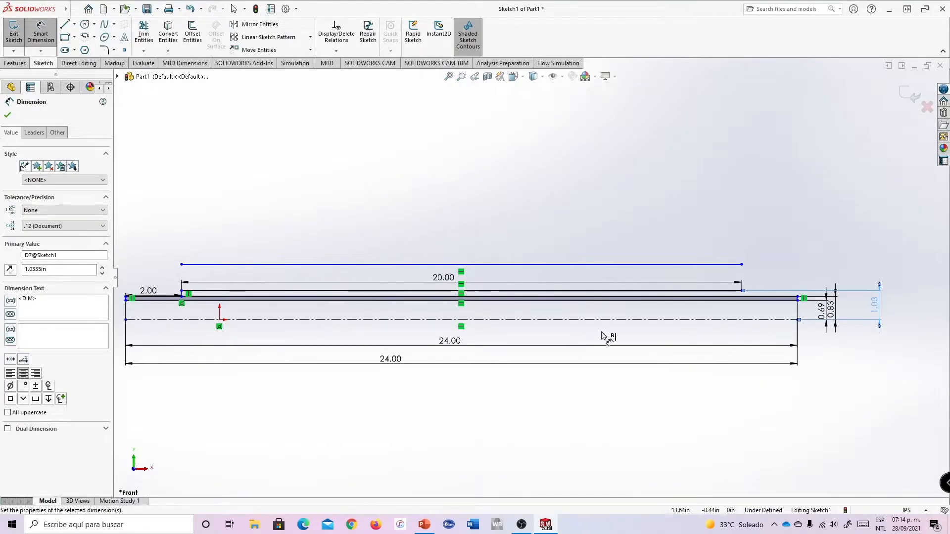
- Dimension the distance from the centerline to the outer pipe's upper horizontal line as 1.19 in
{"action": "left_click", "coordinate": [633, 321]}
{"action": "left_click", "coordinate": [653, 265]}
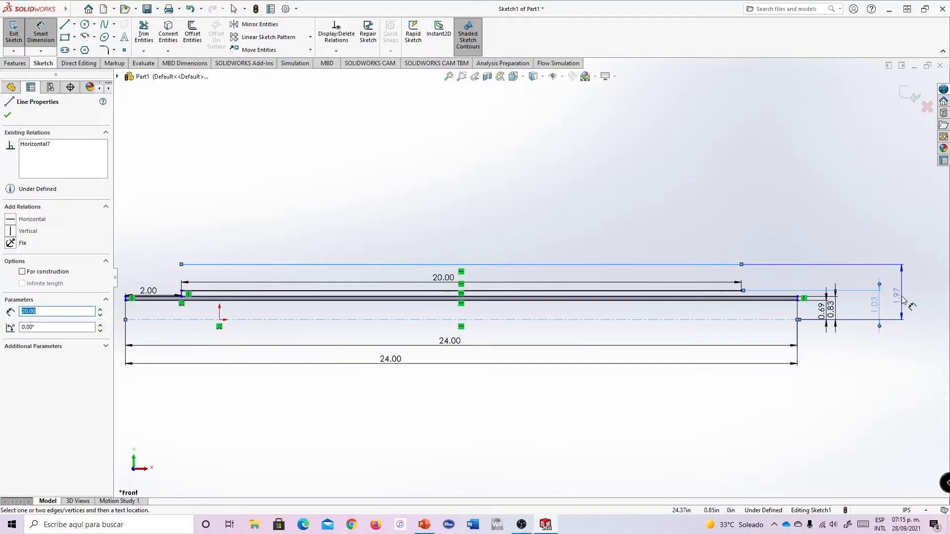
{"action": "left_click", "coordinate": [906, 300]}
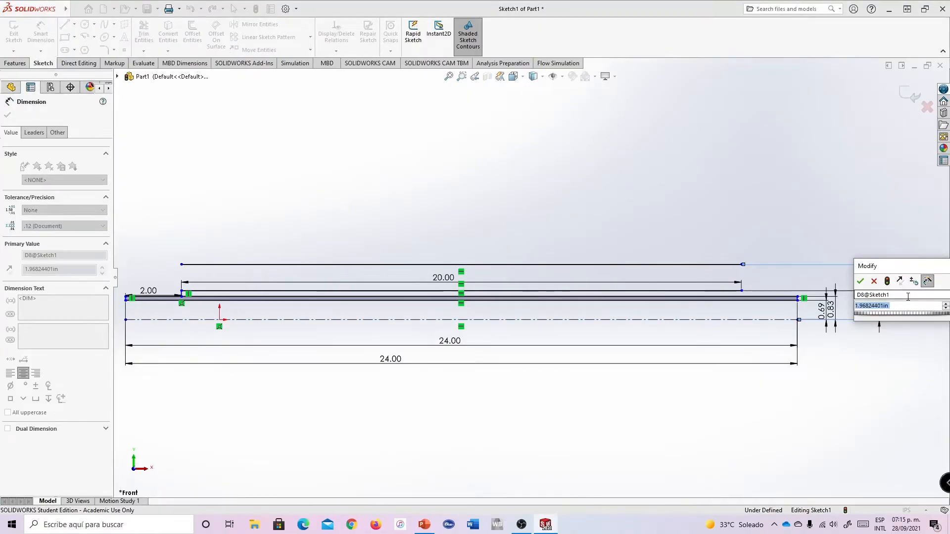
{"action": "key", "text": "Return"}
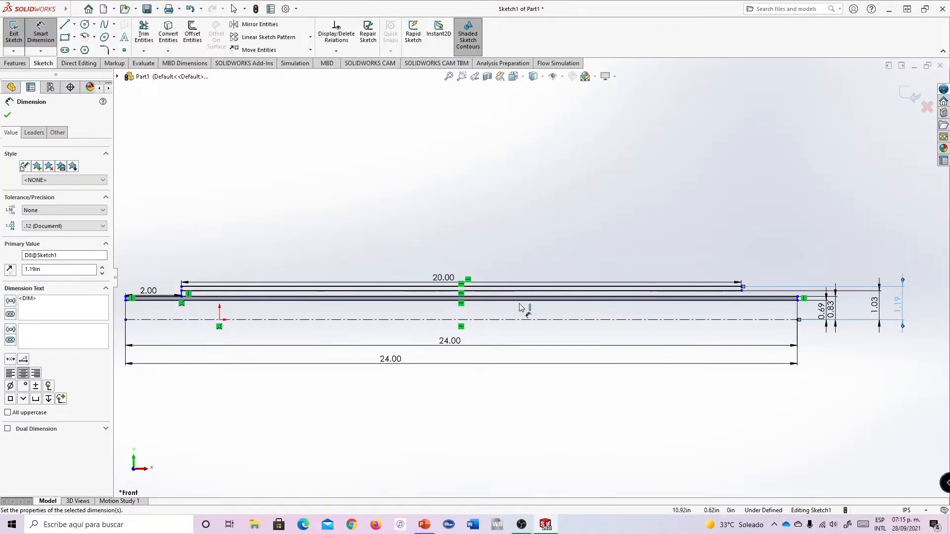
- Sketch a vertical line about 0.36 in long from the upper line's left endpoint down to the inner pipe wall's upper edge
{"action": "scroll", "coordinate": [250, 301], "scroll_direction": "down", "scroll_amount": 8}
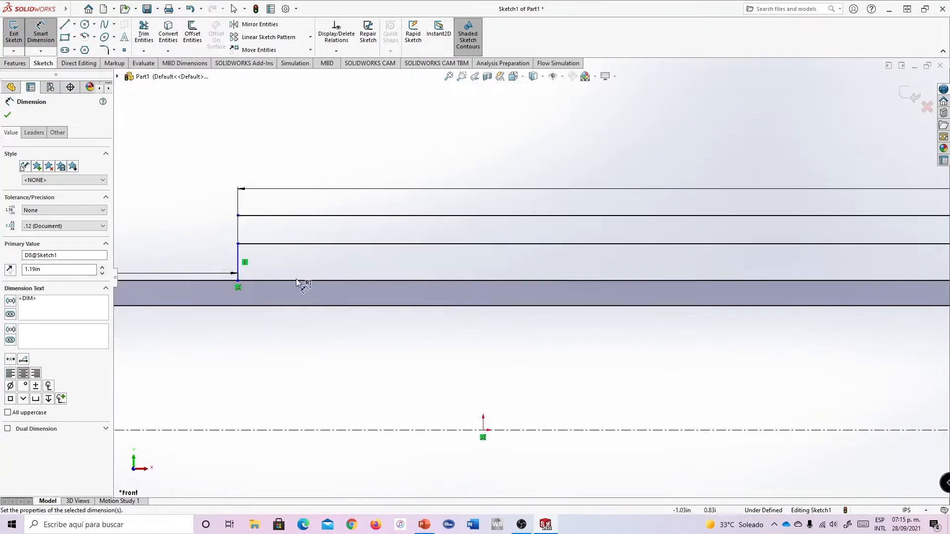
{"action": "scroll", "coordinate": [295, 270], "scroll_direction": "down", "scroll_amount": 4}
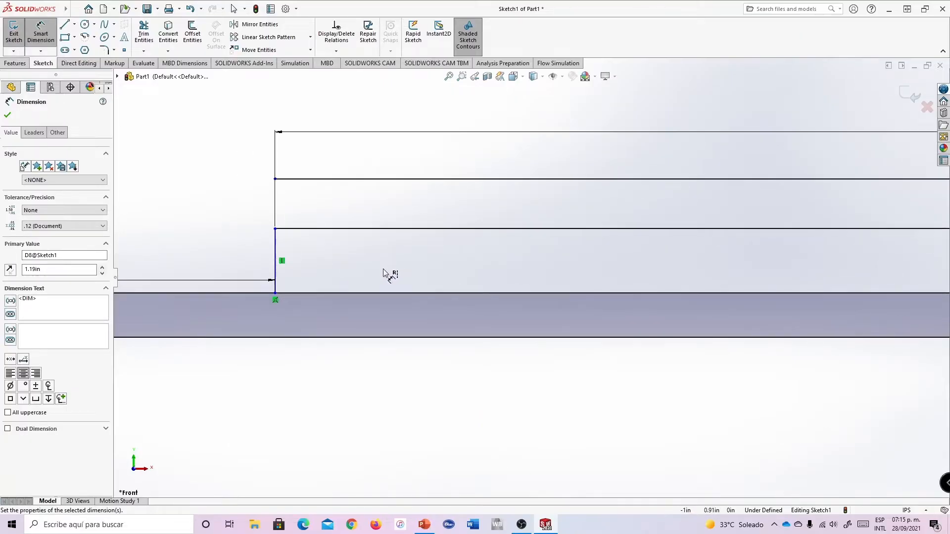
{"action": "left_click", "coordinate": [7, 116]}
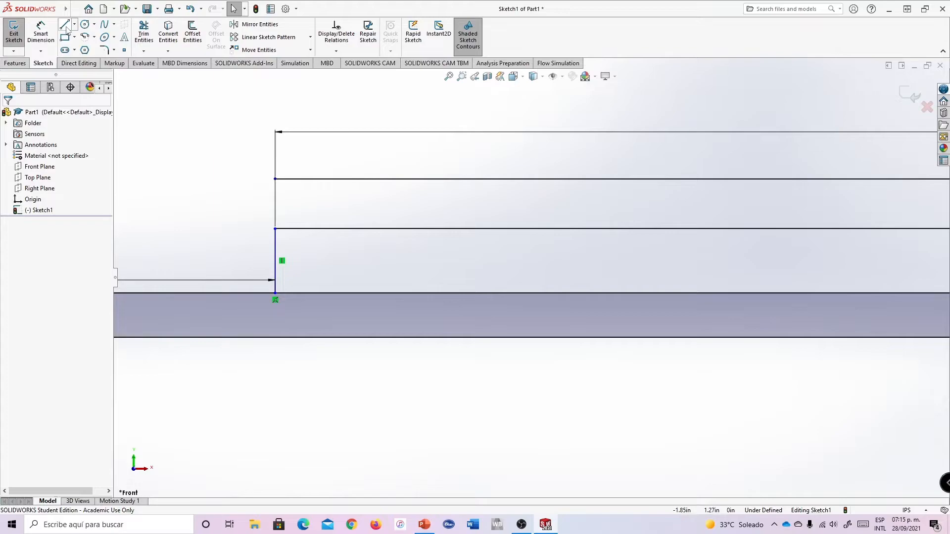
{"action": "left_click", "coordinate": [66, 26]}
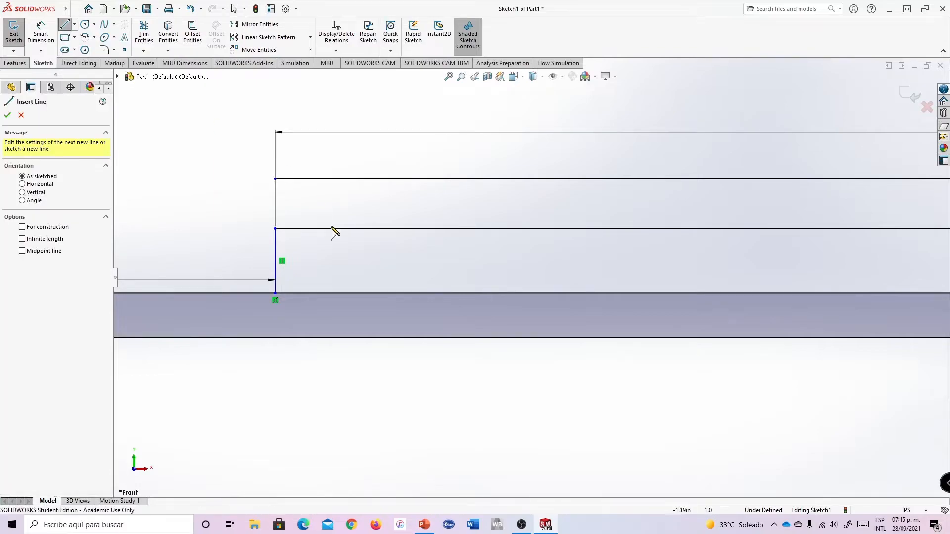
{"action": "left_click", "coordinate": [275, 178]}
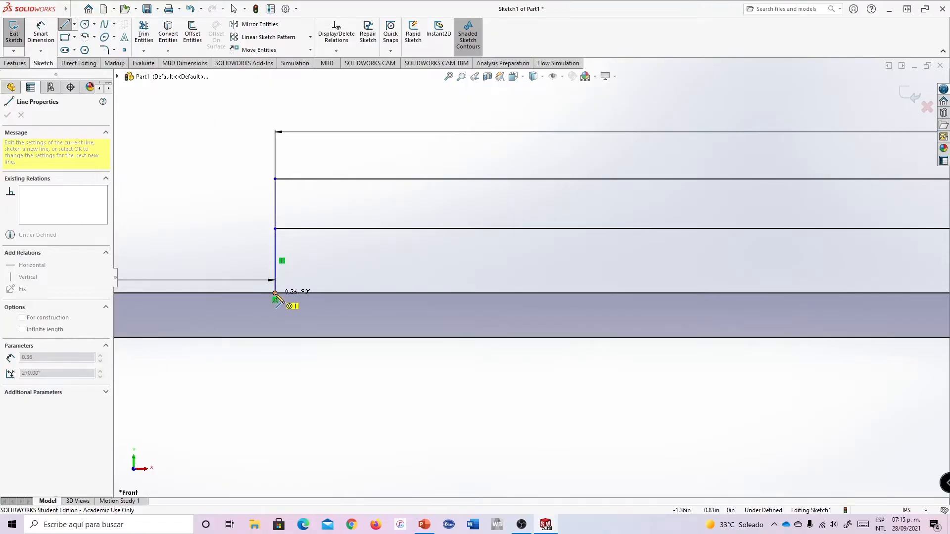
{"action": "left_click", "coordinate": [275, 294]}
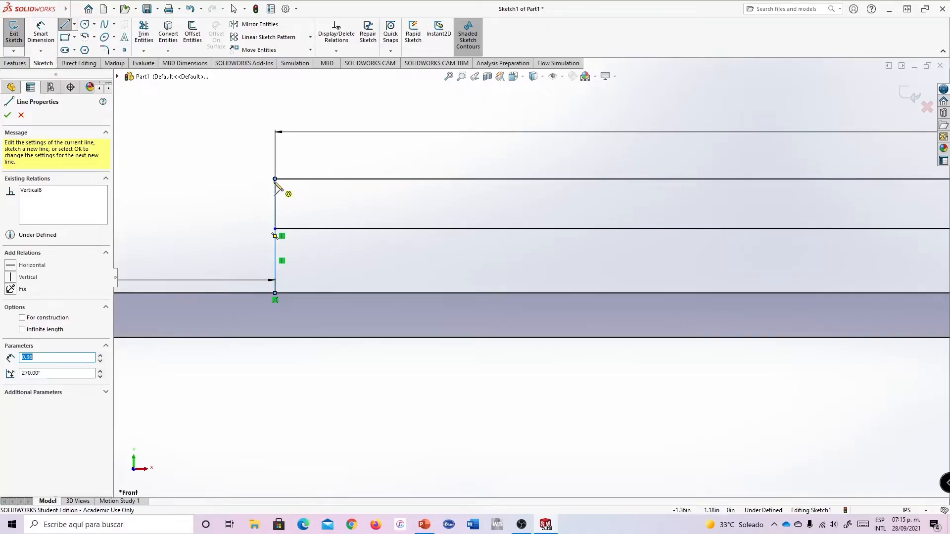
- Sketch a short line about 0.23 in long along the outer pipe's upper line, starting at its left endpoint
{"action": "left_click", "coordinate": [275, 179]}
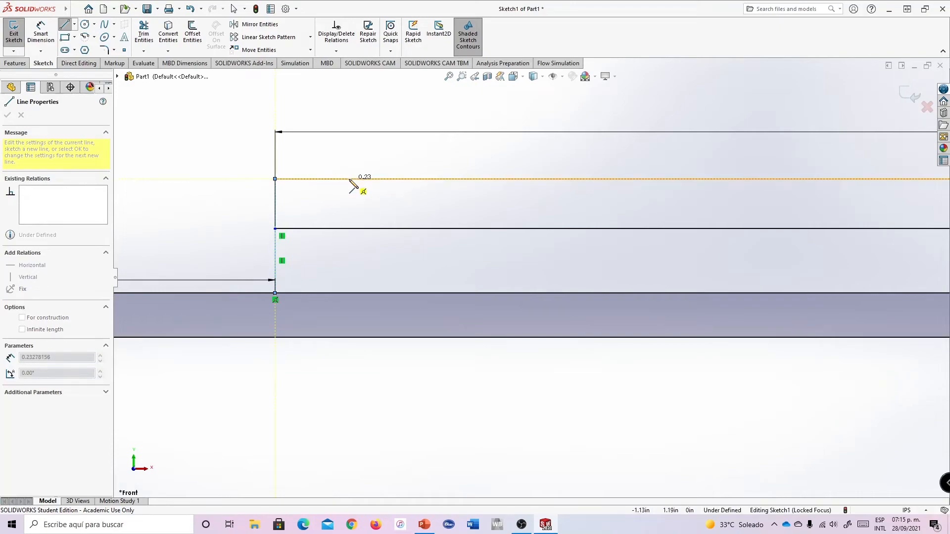
{"action": "left_click", "coordinate": [350, 179]}
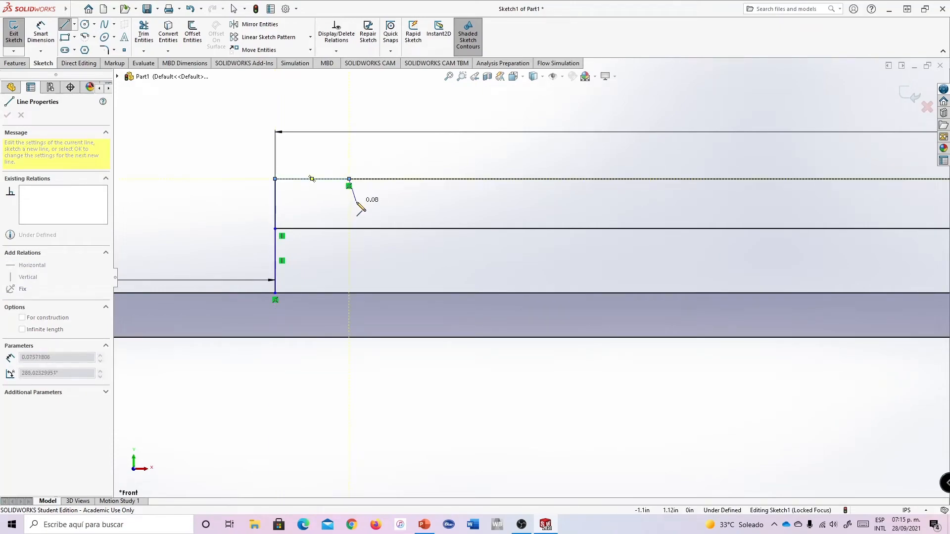
{"action": "key", "text": "Escape"}
- Dimension the distance from the upper line's left endpoint to the short line's right endpoint as 0.20 in
{"action": "left_click", "coordinate": [40, 30]}
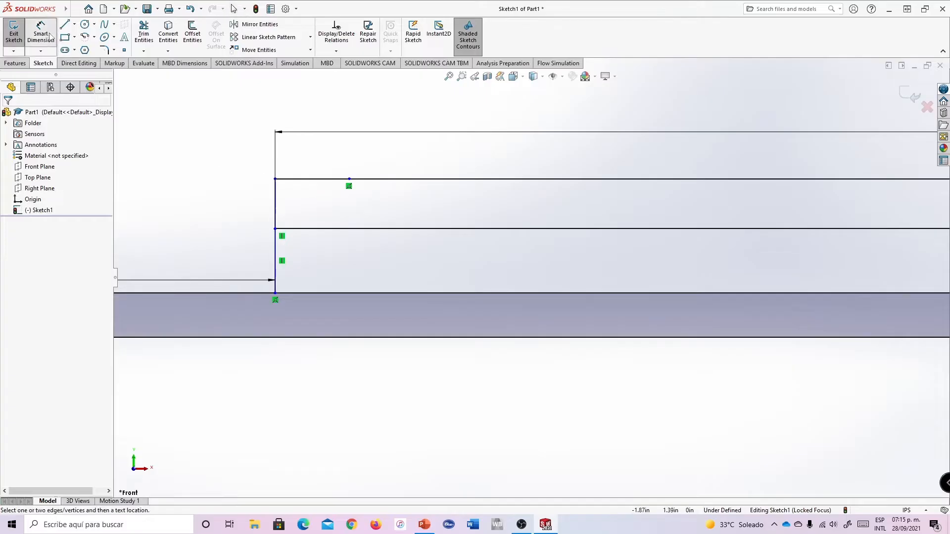
{"action": "left_click", "coordinate": [275, 179]}
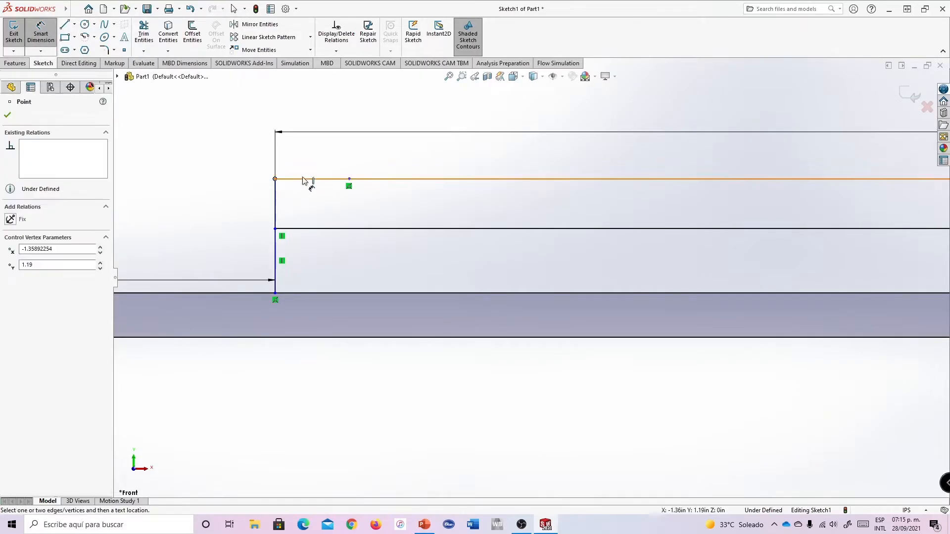
{"action": "left_click", "coordinate": [349, 179]}
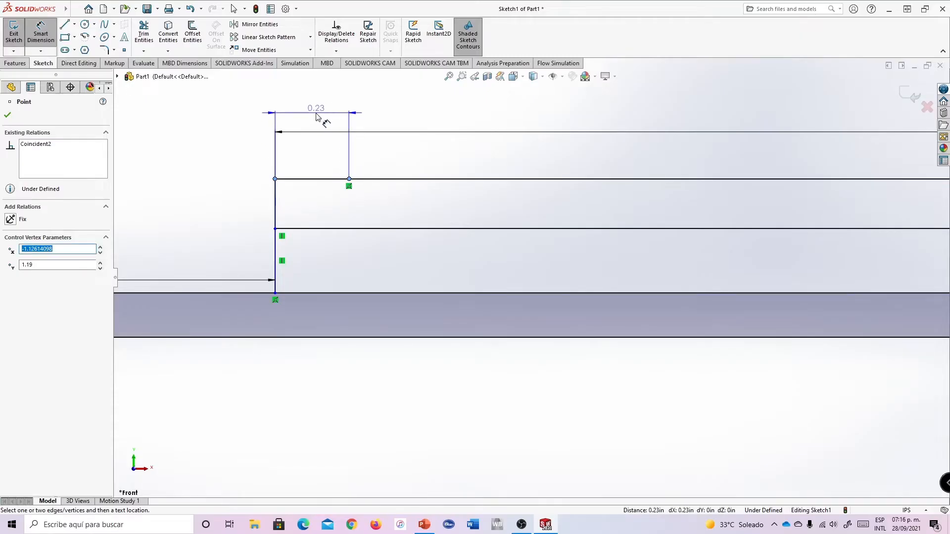
{"action": "left_click", "coordinate": [320, 120]}
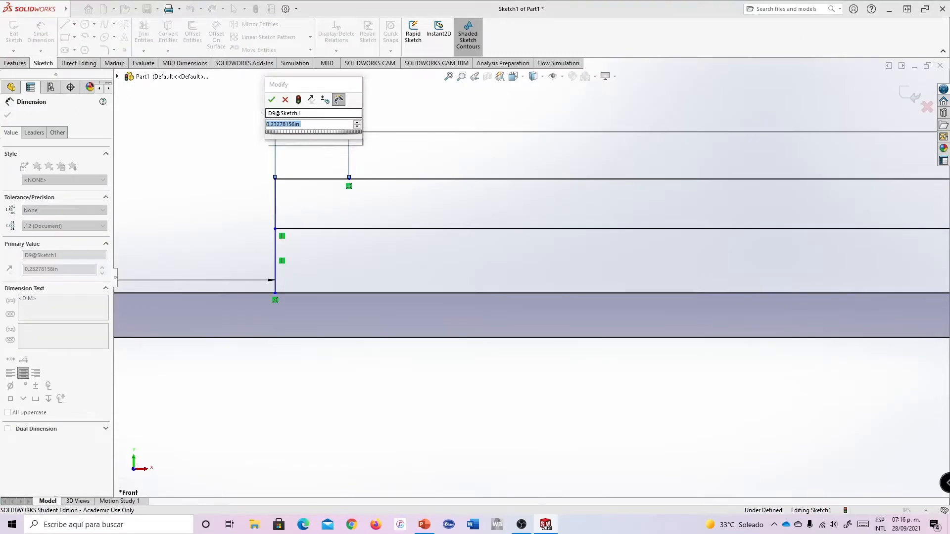
{"action": "type", "text": "0.20"}
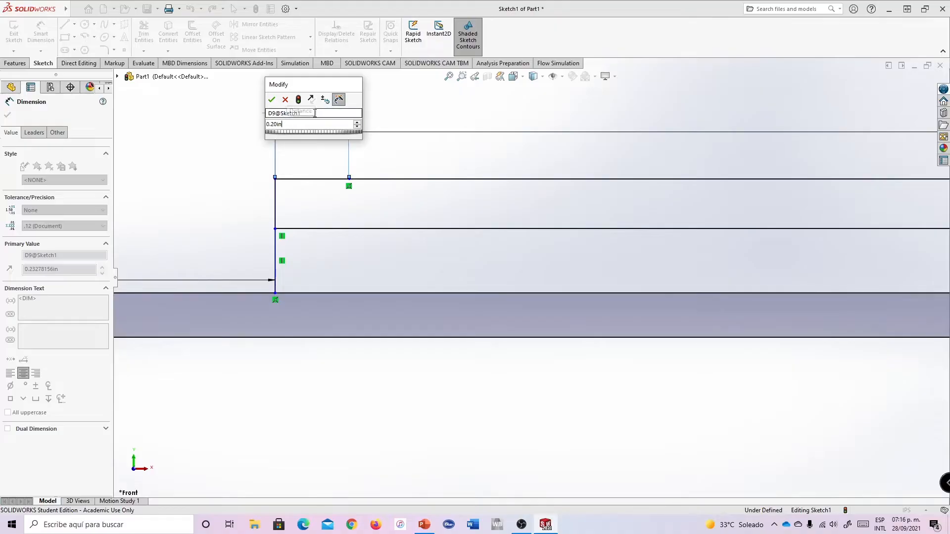
{"action": "key", "text": "Return"}
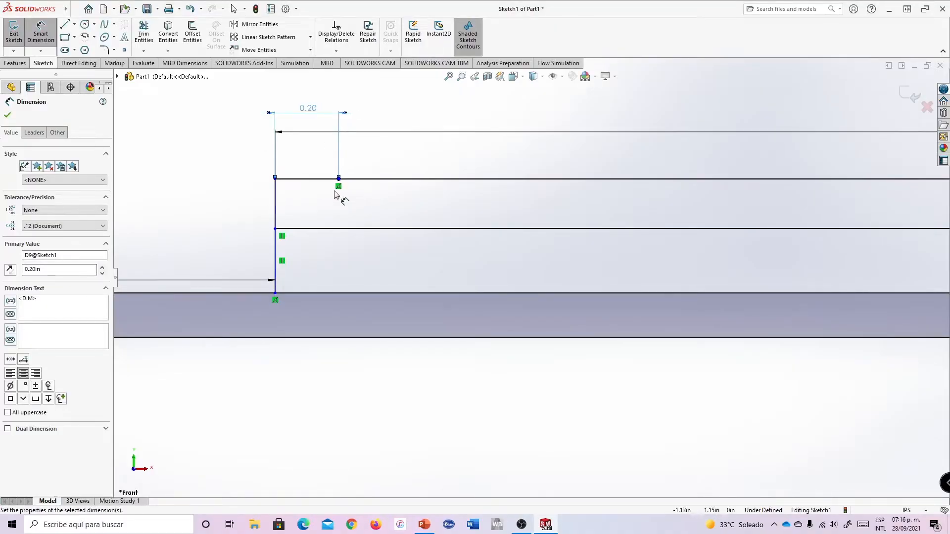
- Sketch a vertical line from the 0.20 in point on the upper line down to the inner pipe wall's upper edge
{"action": "key", "text": "l"}
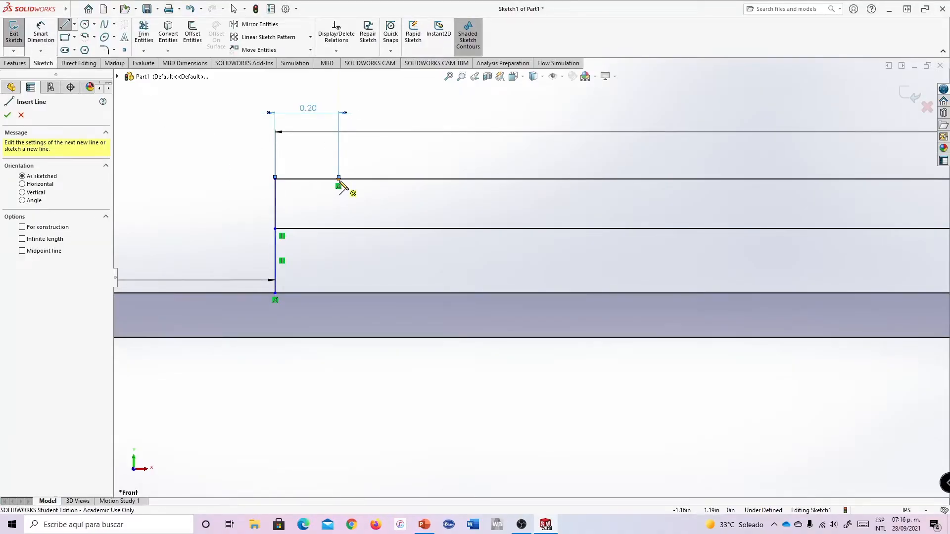
{"action": "left_click", "coordinate": [339, 179]}
{"action": "left_click", "coordinate": [339, 294]}
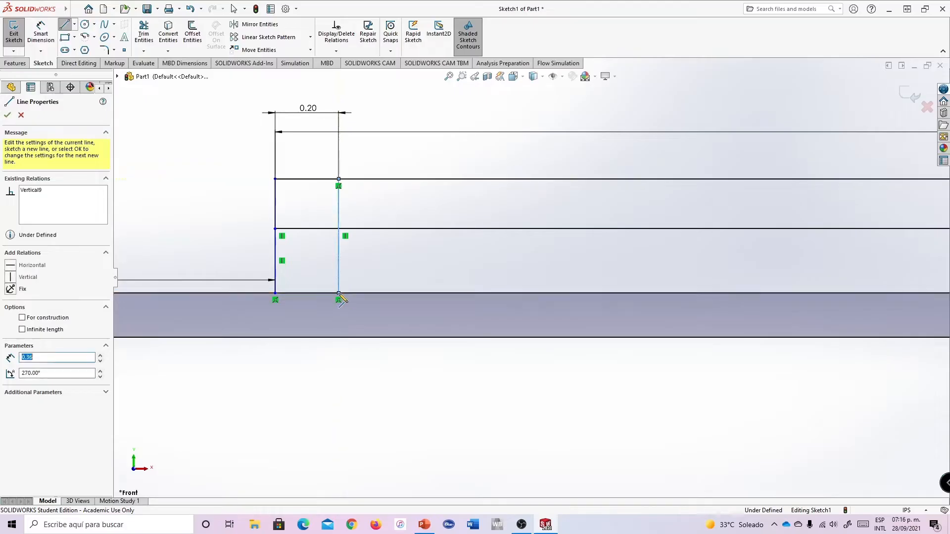
- Sketch a vertical line about 0.36 in long from the outer pipe upper line's right endpoint down to the inner pipe wall's upper edge
{"action": "key", "text": "Escape"}
{"action": "scroll", "coordinate": [396, 263], "scroll_direction": "up", "scroll_amount": 6}
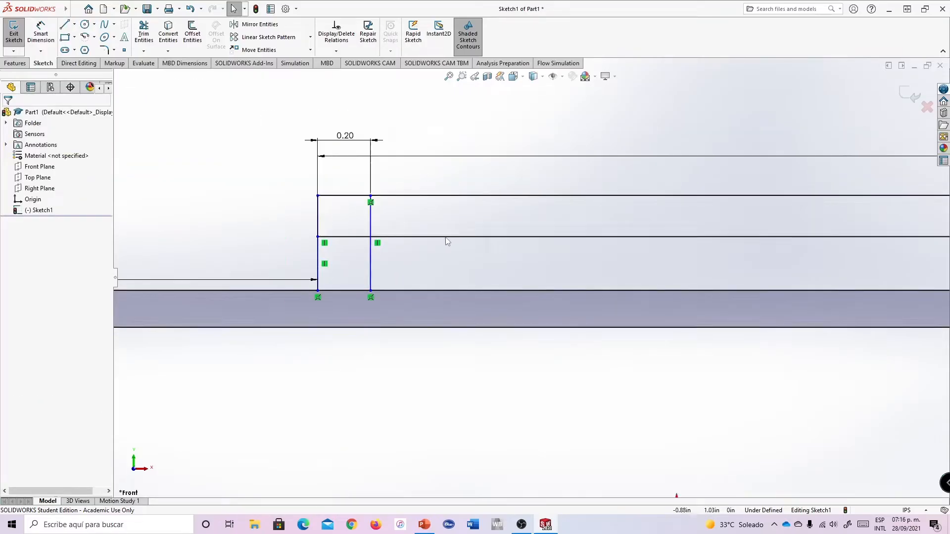
{"action": "scroll", "coordinate": [770, 250], "scroll_direction": "up", "scroll_amount": 8}
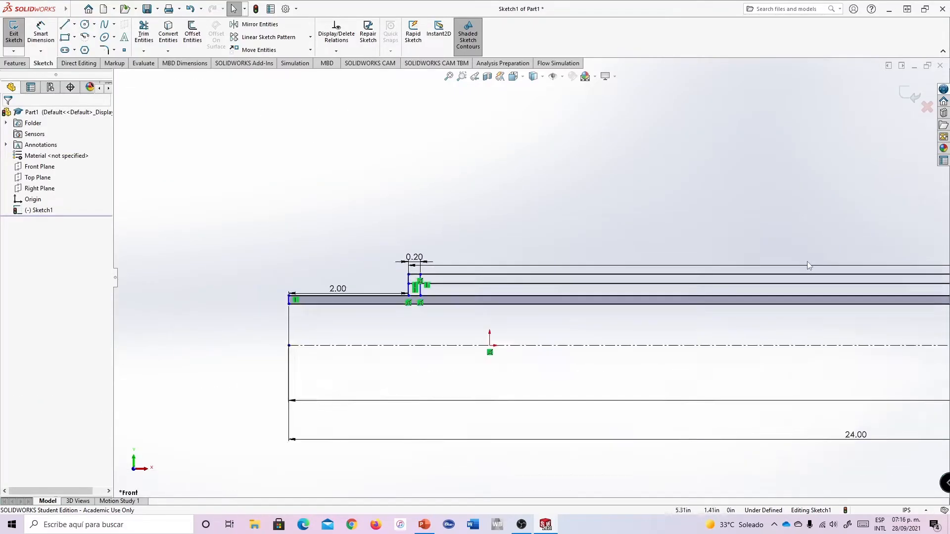
{"action": "scroll", "coordinate": [720, 268], "scroll_direction": "down", "scroll_amount": 10}
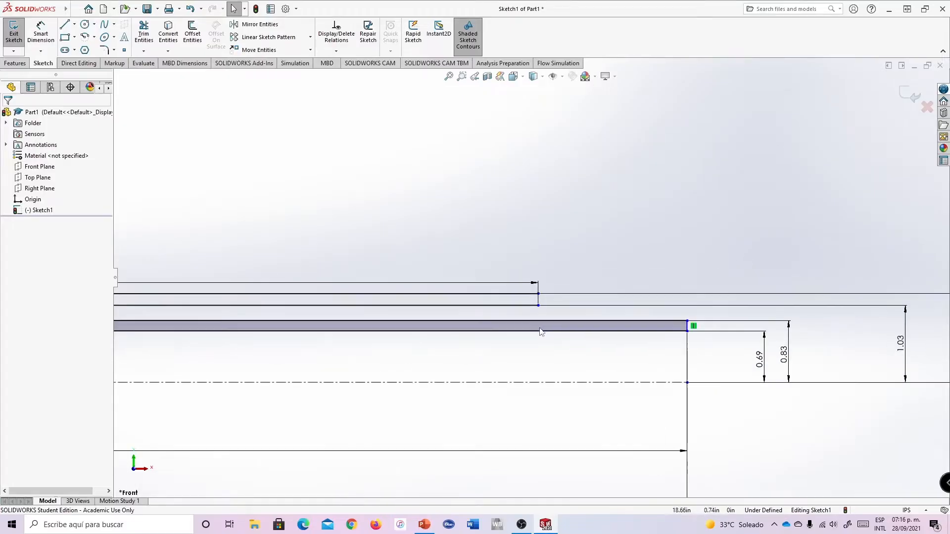
{"action": "scroll", "coordinate": [557, 305], "scroll_direction": "down", "scroll_amount": 3}
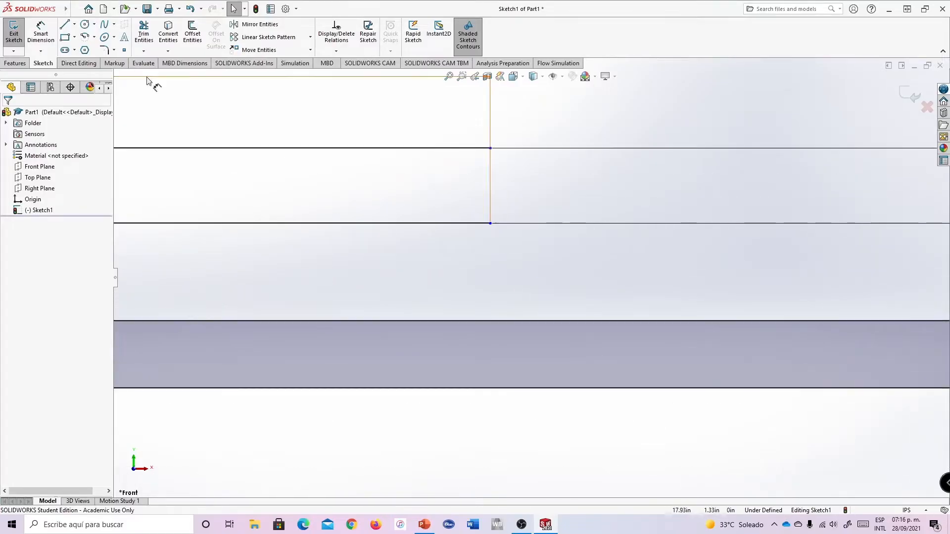
{"action": "left_click", "coordinate": [65, 29]}
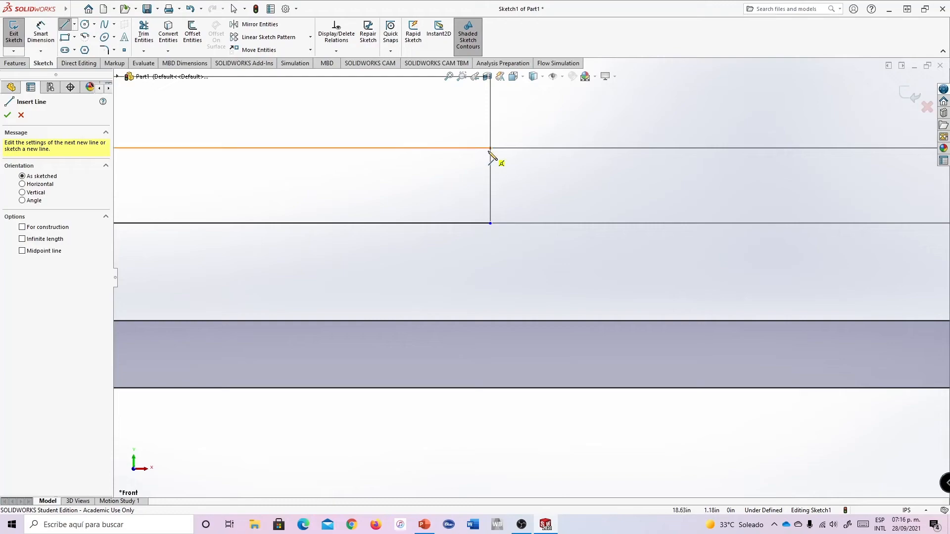
{"action": "left_click", "coordinate": [491, 148]}
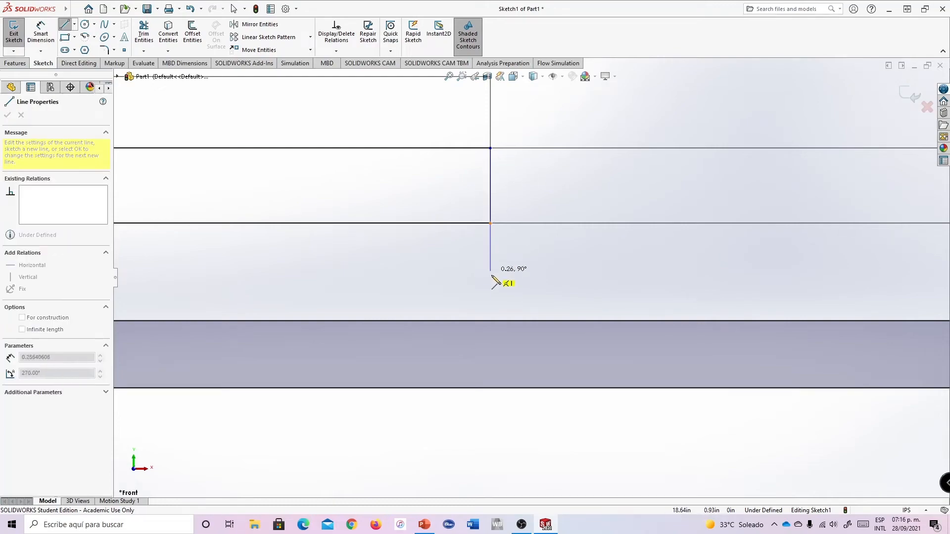
{"action": "left_click", "coordinate": [490, 321]}
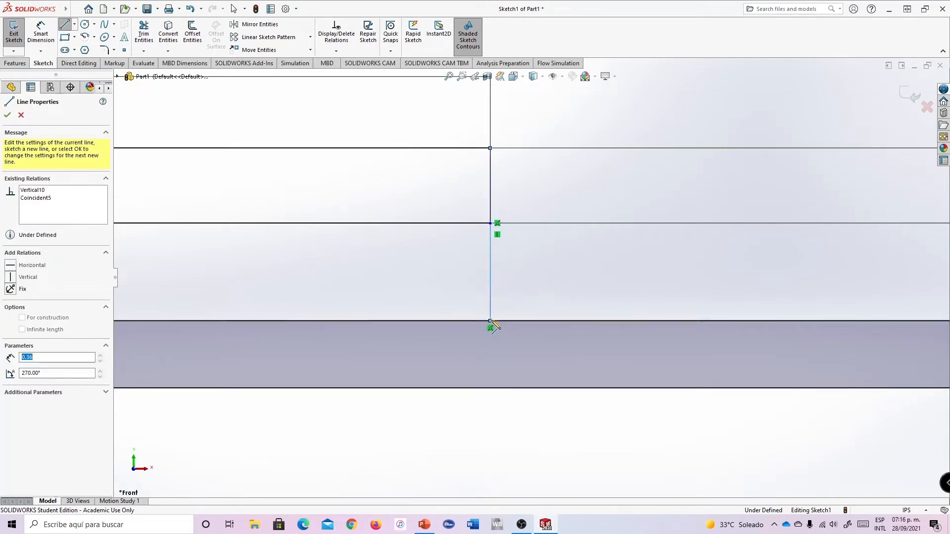
{"action": "key", "text": "Escape"}
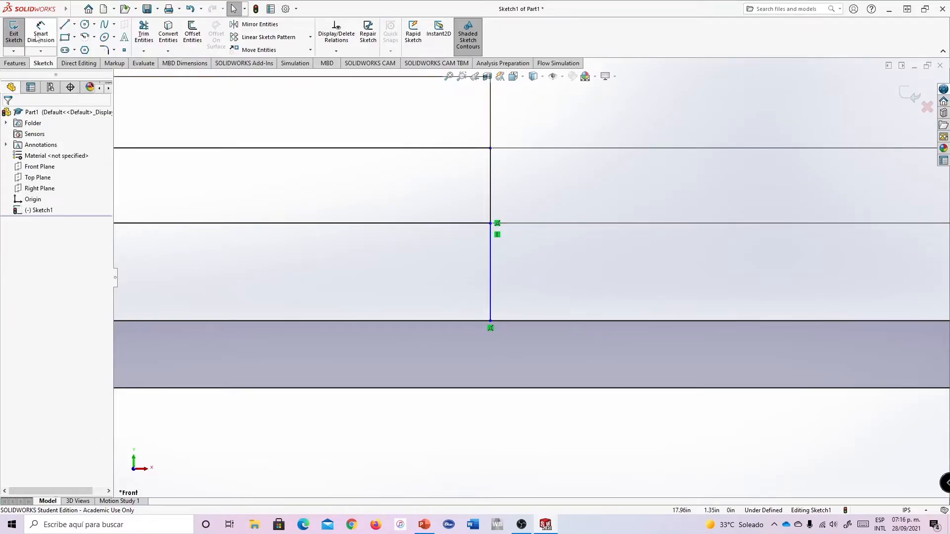
- Sketch a short line about 0.28 in long along the outer pipe's upper line, starting at its right endpoint
{"action": "left_click", "coordinate": [68, 25]}
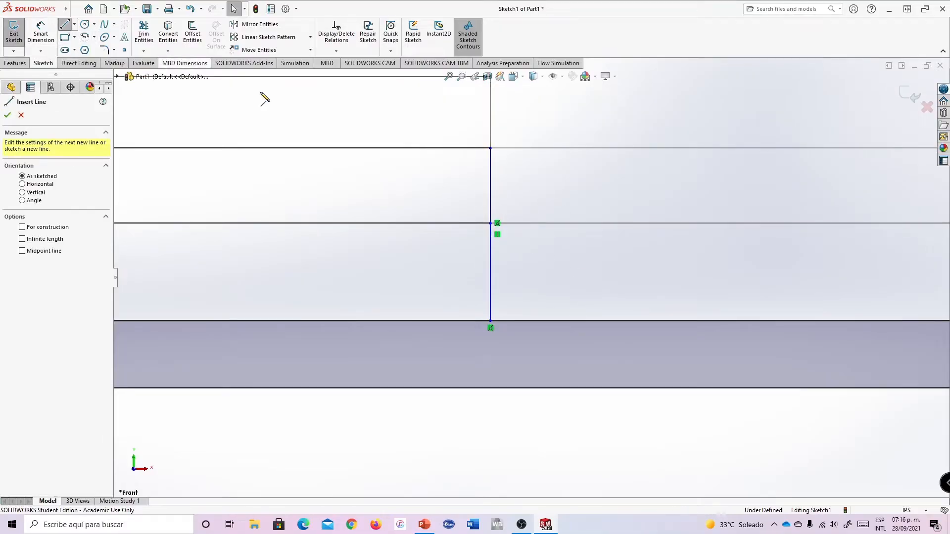
{"action": "left_click", "coordinate": [489, 148]}
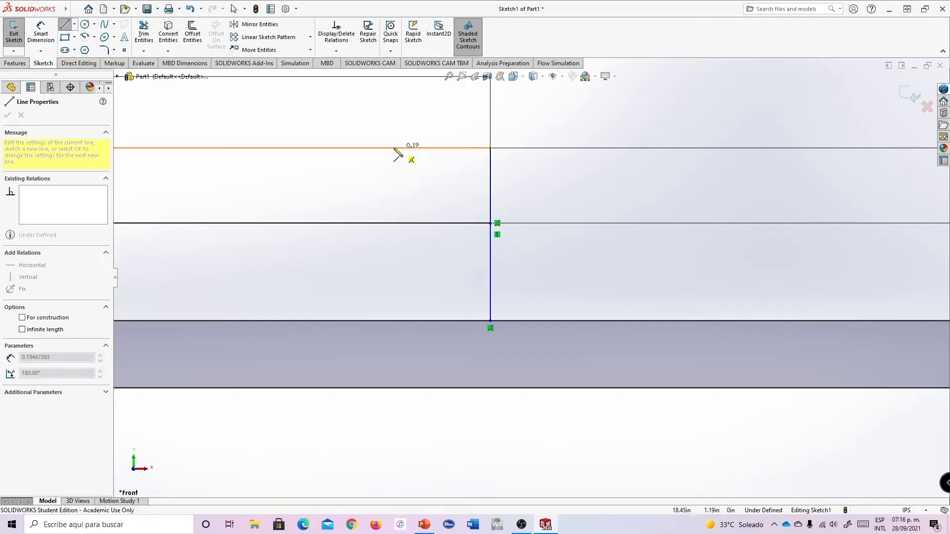
{"action": "left_click", "coordinate": [354, 148]}
{"action": "key", "text": "Escape"}
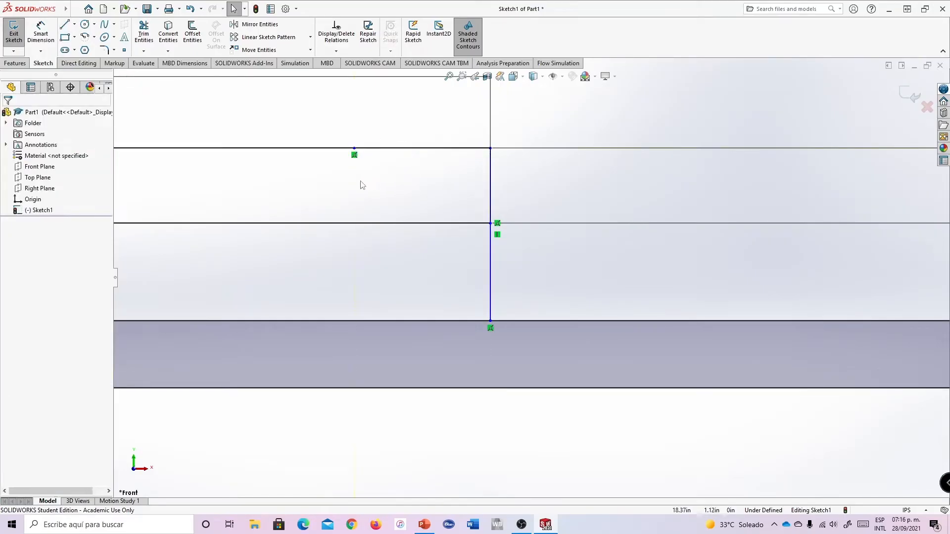
- Dimension the distance from the upper line's right endpoint to the short line's left endpoint as 0.20 in
{"action": "left_click", "coordinate": [44, 37]}
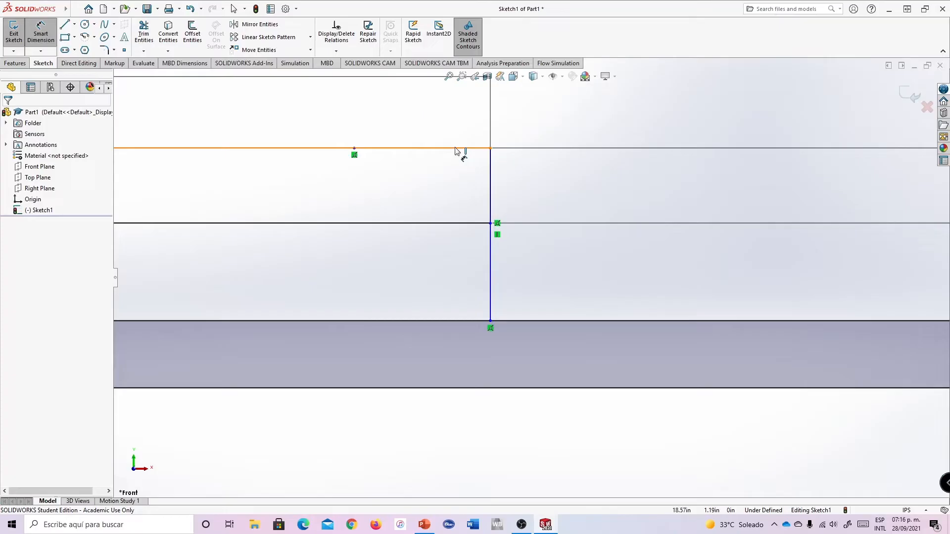
{"action": "left_click", "coordinate": [491, 149]}
{"action": "left_click", "coordinate": [354, 148]}
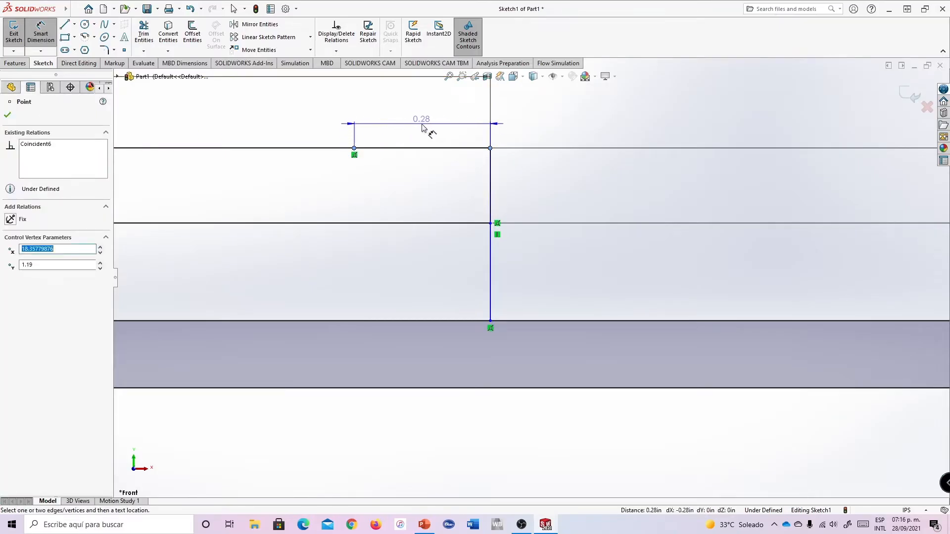
{"action": "left_click", "coordinate": [423, 129]}
{"action": "type", "text": "0.2"}
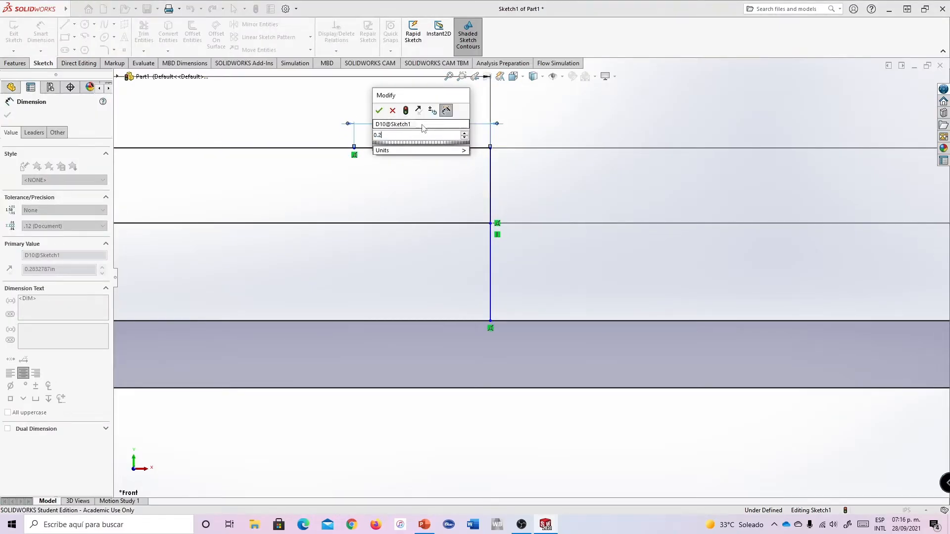
{"action": "key", "text": "Return"}
- Sketch a vertical line about 0.36 in long from the right-hand 0.20 in point down to the inner pipe wall's upper edge
{"action": "key", "text": "l"}
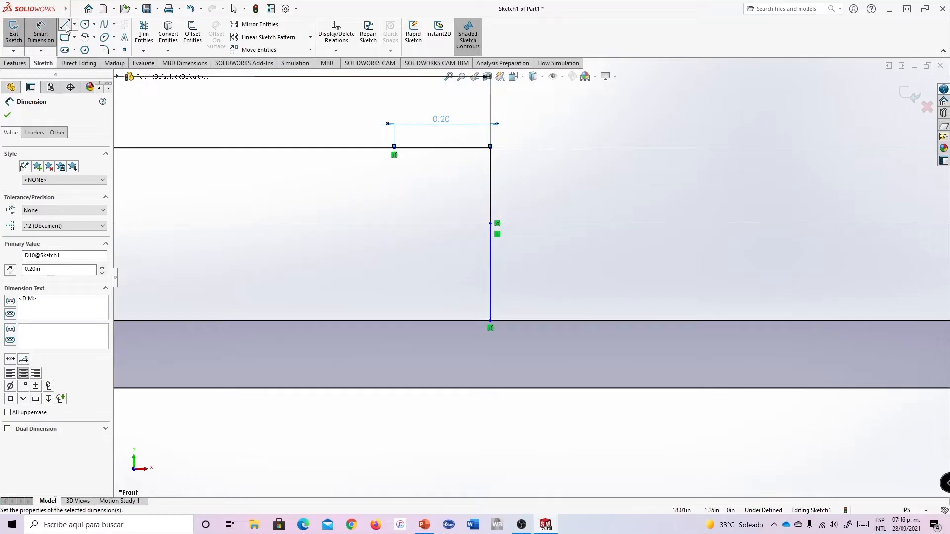
{"action": "left_click", "coordinate": [394, 149]}
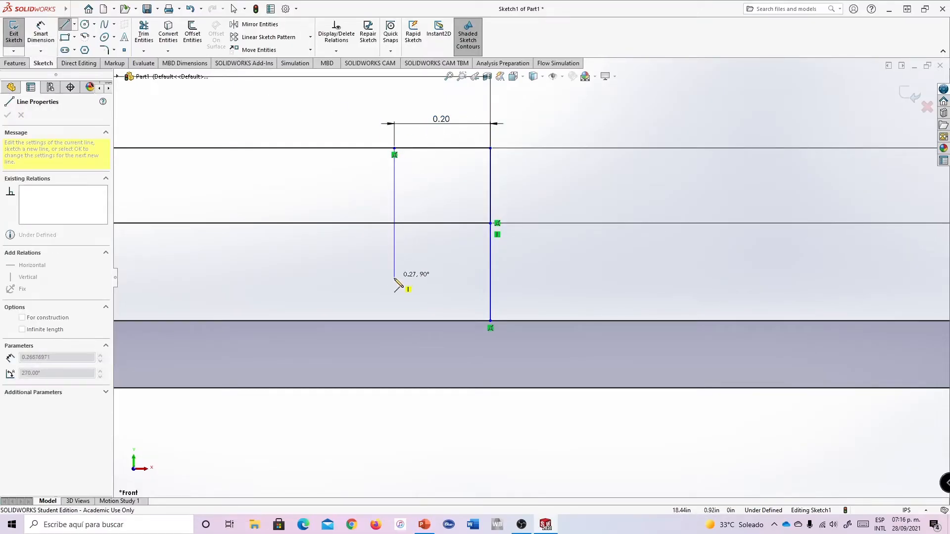
{"action": "left_click", "coordinate": [397, 322]}
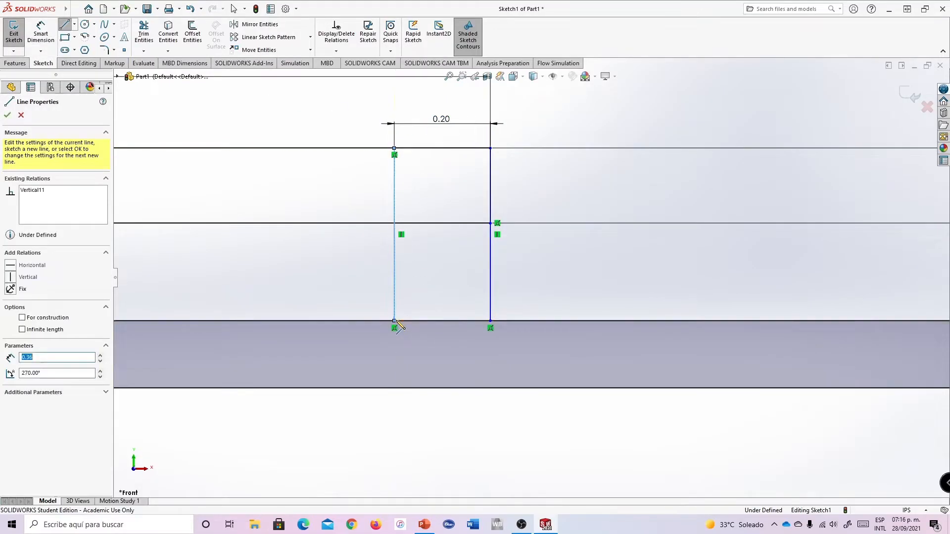
{"action": "key", "text": "Escape"}
- Examine the whole sketch, checking both pipe walls, the end cap profiles and their dimensions
{"action": "scroll", "coordinate": [459, 275], "scroll_direction": "up", "scroll_amount": 10}
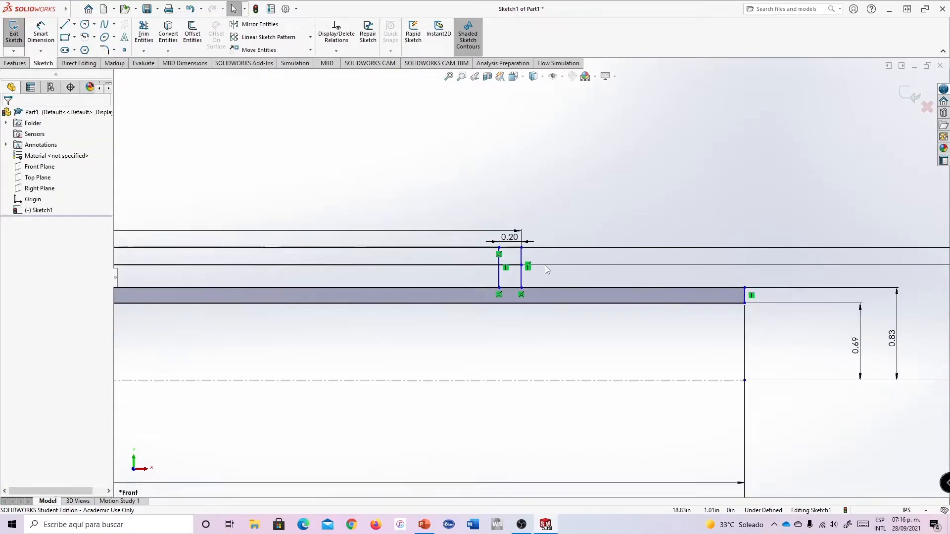
{"action": "scroll", "coordinate": [396, 275], "scroll_direction": "up", "scroll_amount": 5}
{"action": "scroll", "coordinate": [307, 282], "scroll_direction": "down", "scroll_amount": 4}
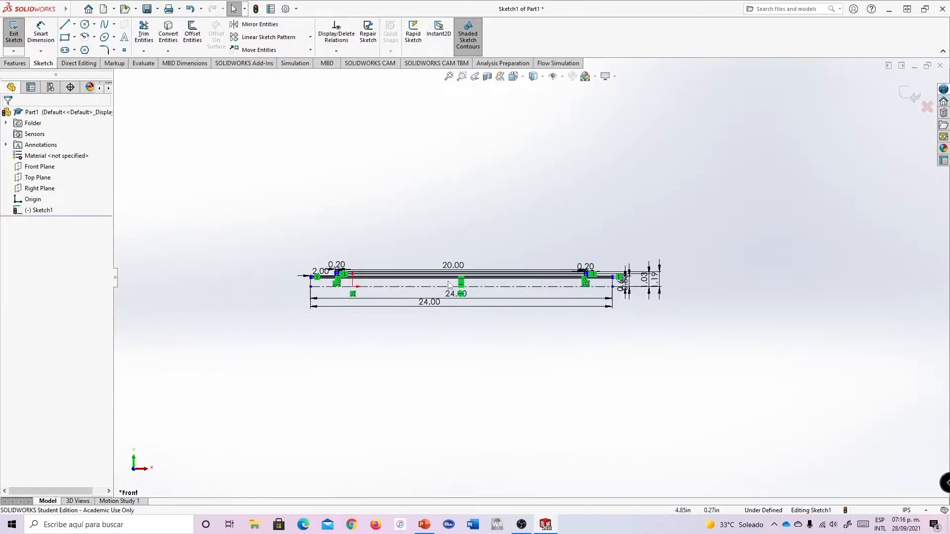
{"action": "scroll", "coordinate": [569, 296], "scroll_direction": "down", "scroll_amount": 1}
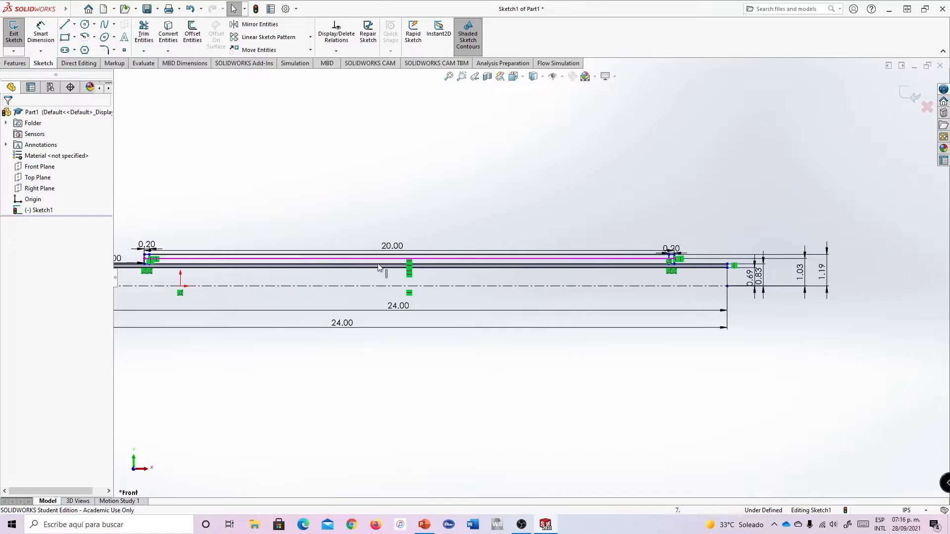
{"action": "scroll", "coordinate": [430, 280], "scroll_direction": "up", "scroll_amount": 3}
{"action": "scroll", "coordinate": [705, 274], "scroll_direction": "down", "scroll_amount": 6}
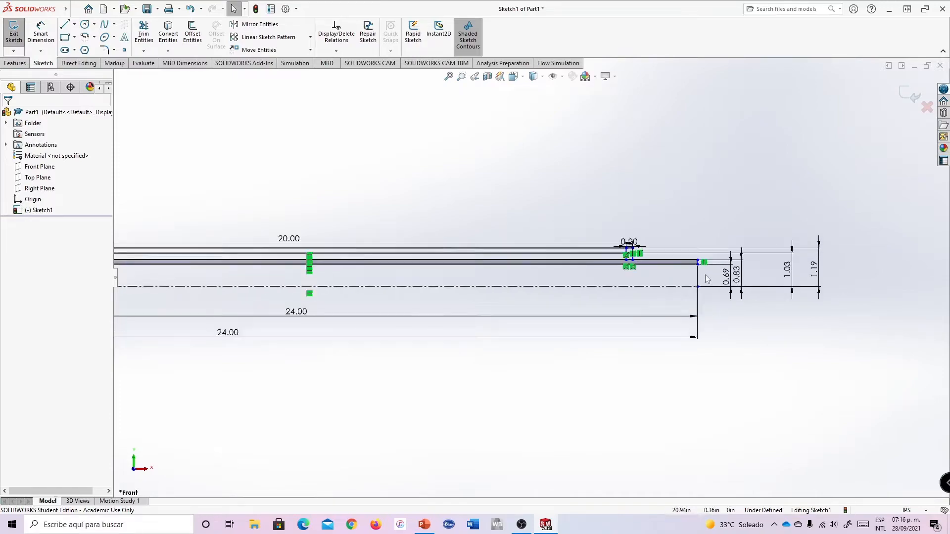
{"action": "scroll", "coordinate": [615, 280], "scroll_direction": "up", "scroll_amount": 7}
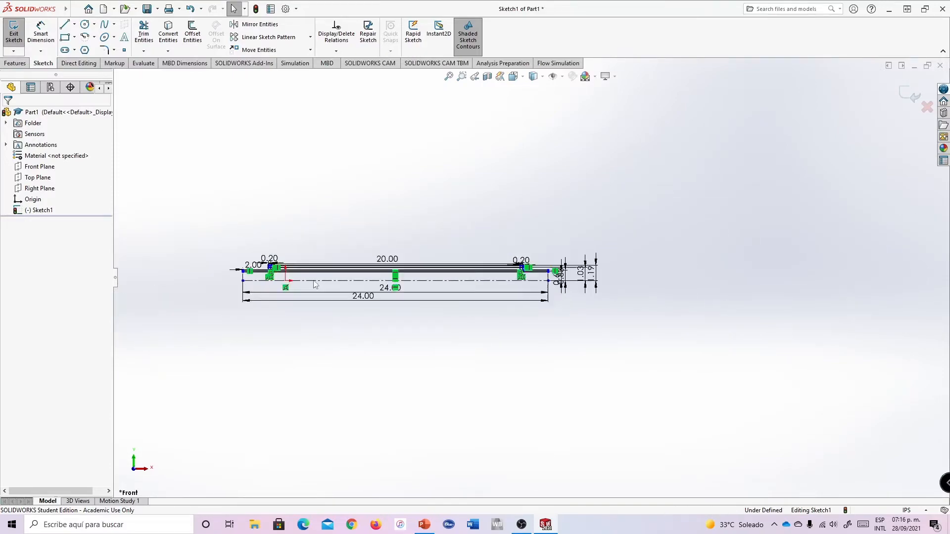
{"action": "scroll", "coordinate": [523, 282], "scroll_direction": "down", "scroll_amount": 3}
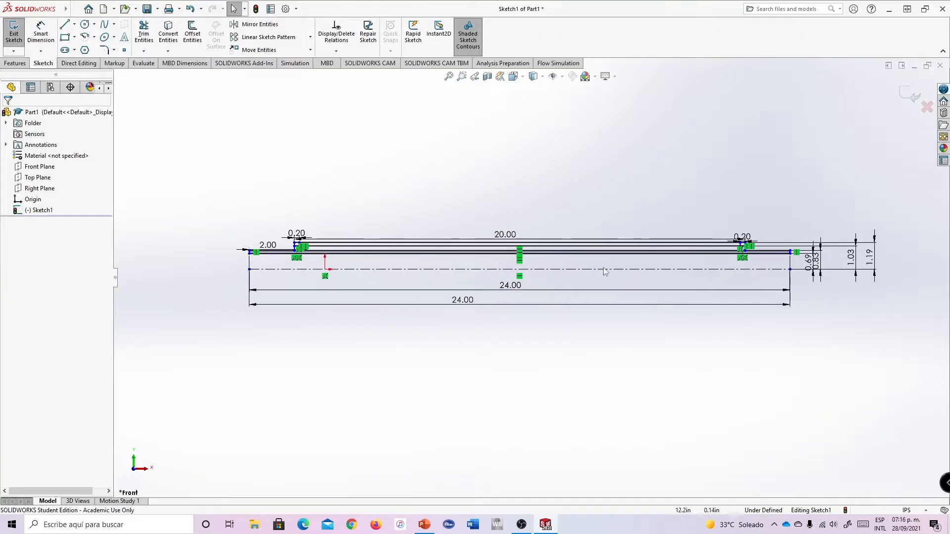
- Start a 360° Revolved Boss/Base about the centerline and select the inner pipe wall region as a contour
{"action": "left_click", "coordinate": [22, 64]}
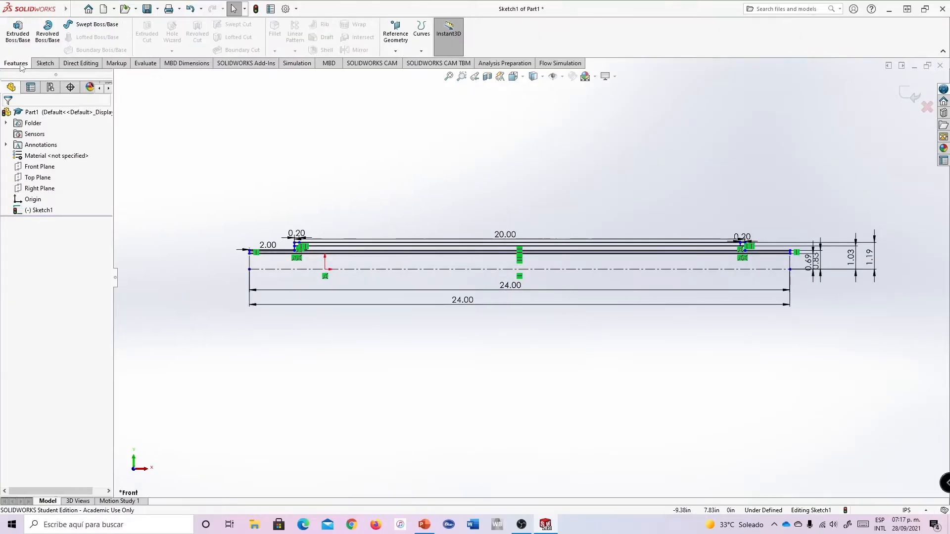
{"action": "left_click", "coordinate": [54, 45]}
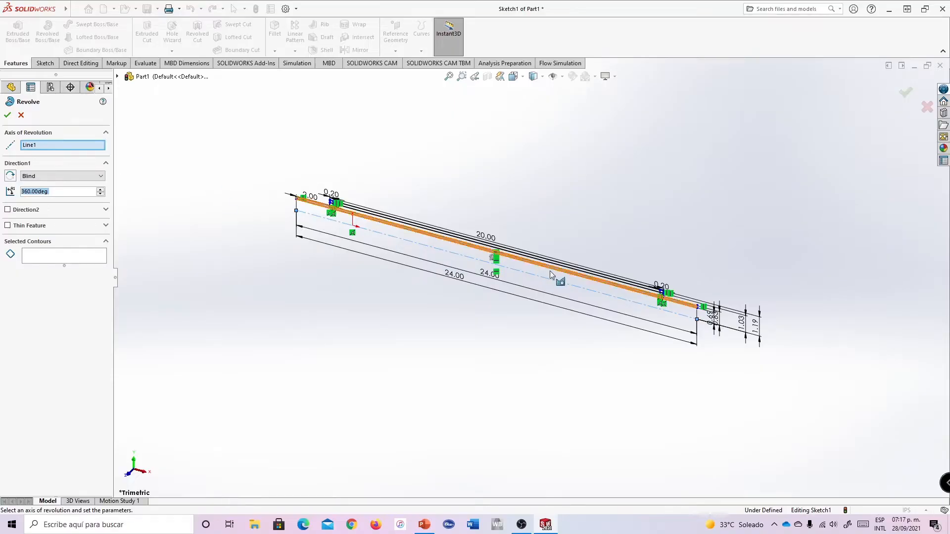
{"action": "scroll", "coordinate": [545, 278], "scroll_direction": "down", "scroll_amount": 8}
{"action": "scroll", "coordinate": [402, 248], "scroll_direction": "up", "scroll_amount": 1}
{"action": "scroll", "coordinate": [404, 250], "scroll_direction": "up", "scroll_amount": 6}
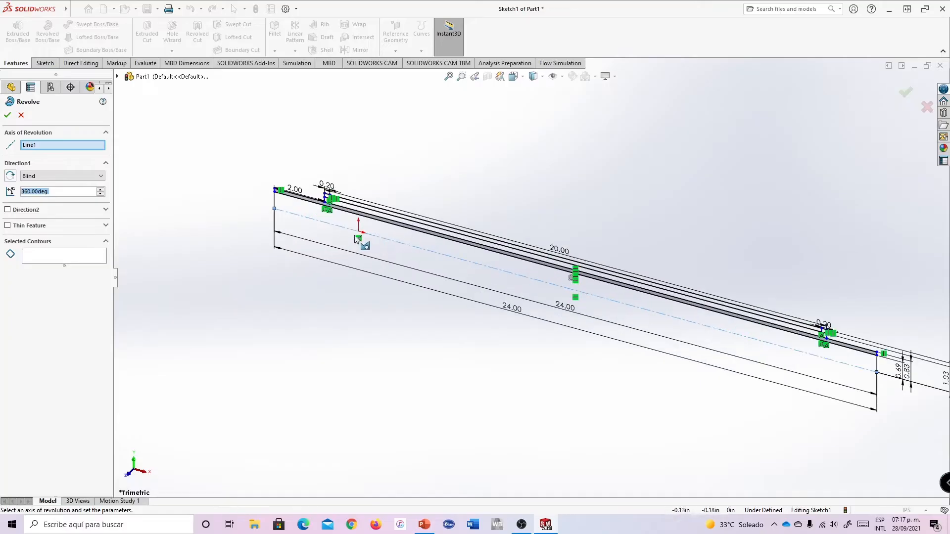
{"action": "scroll", "coordinate": [465, 250], "scroll_direction": "down", "scroll_amount": 5}
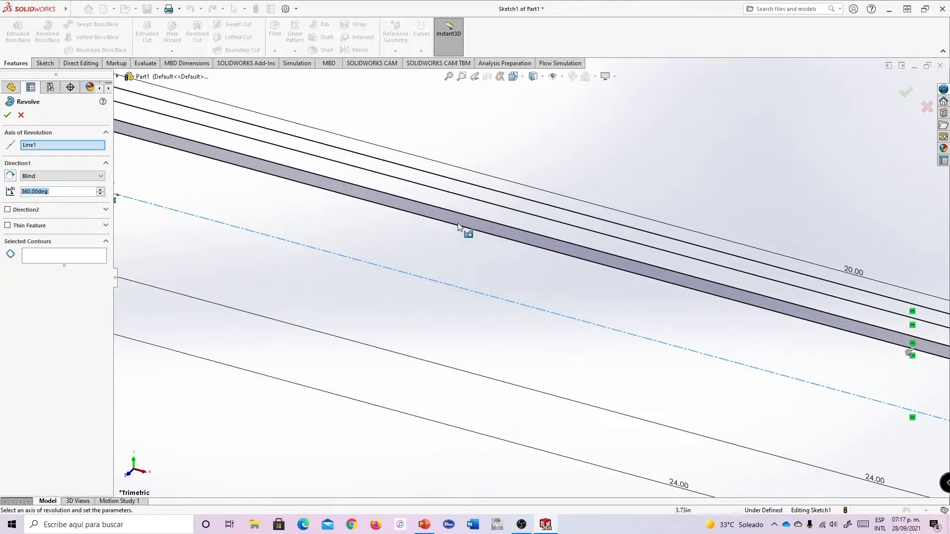
{"action": "left_click", "coordinate": [469, 229]}
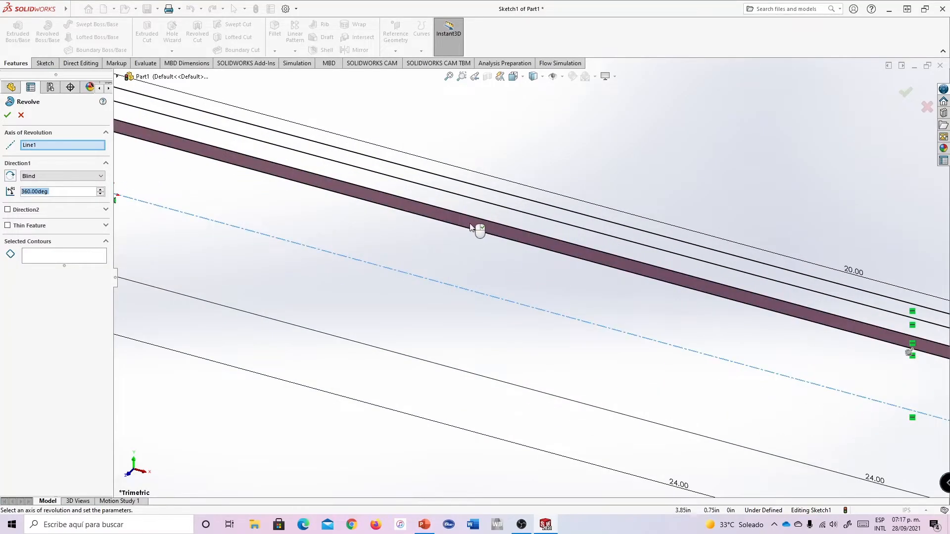
- Add the outer pipe wall region between the two end caps to the revolve contours
{"action": "scroll", "coordinate": [490, 241], "scroll_direction": "up", "scroll_amount": 7}
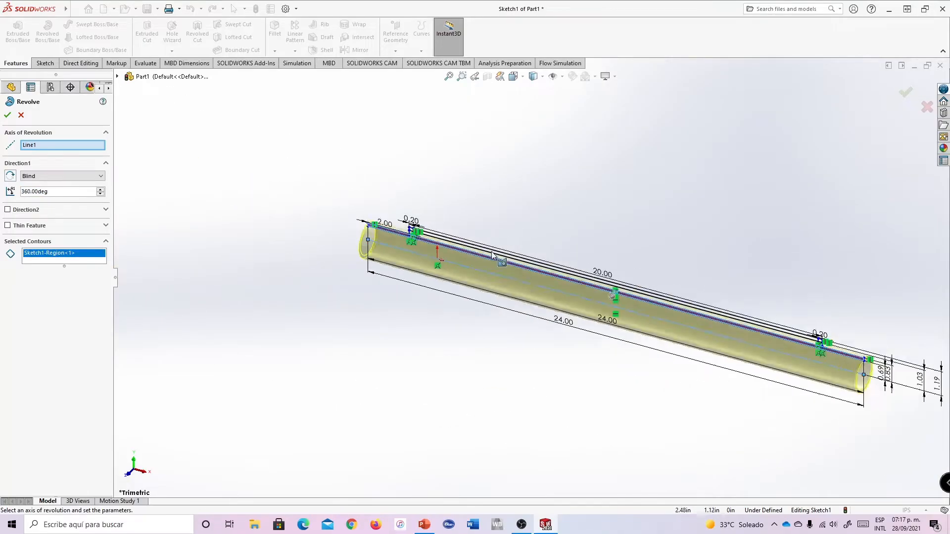
{"action": "scroll", "coordinate": [492, 253], "scroll_direction": "up", "scroll_amount": 3}
{"action": "scroll", "coordinate": [694, 290], "scroll_direction": "down", "scroll_amount": 4}
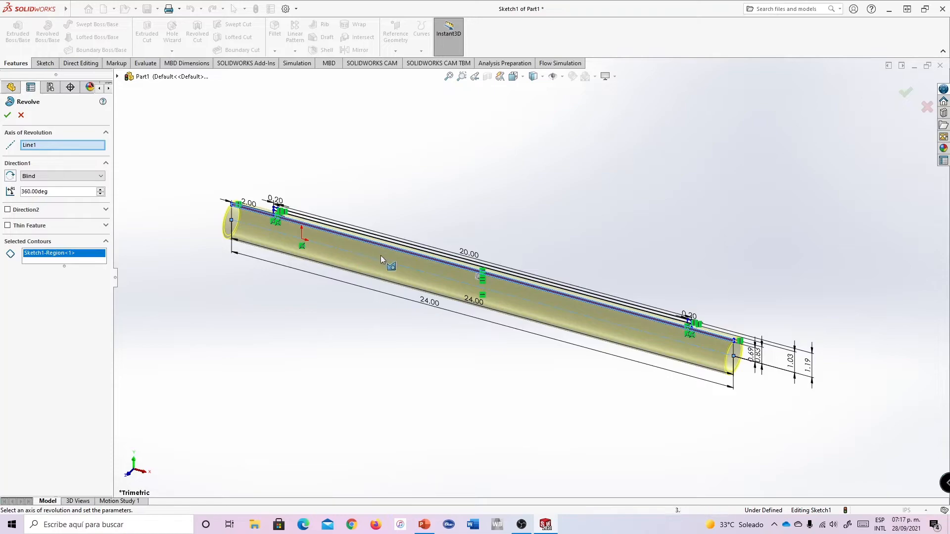
{"action": "scroll", "coordinate": [390, 260], "scroll_direction": "down", "scroll_amount": 8}
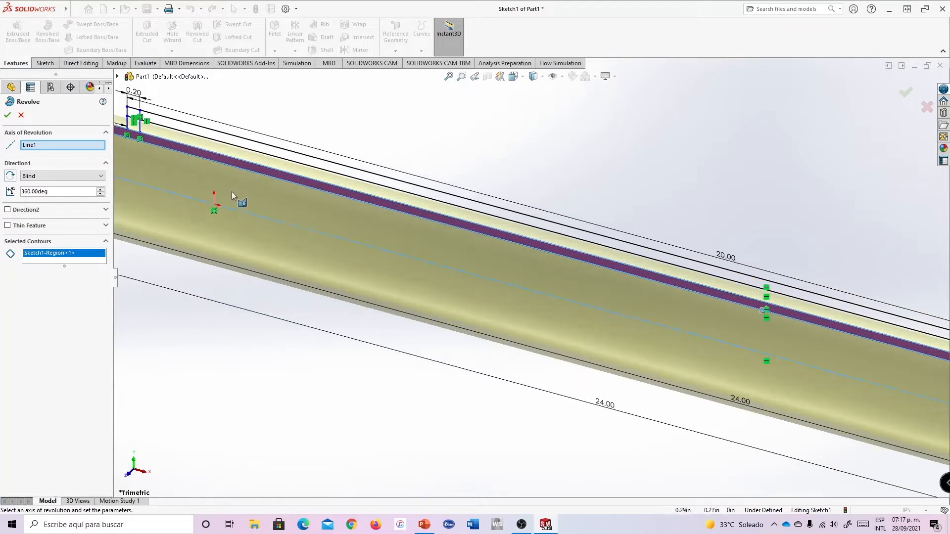
{"action": "left_click", "coordinate": [272, 152]}
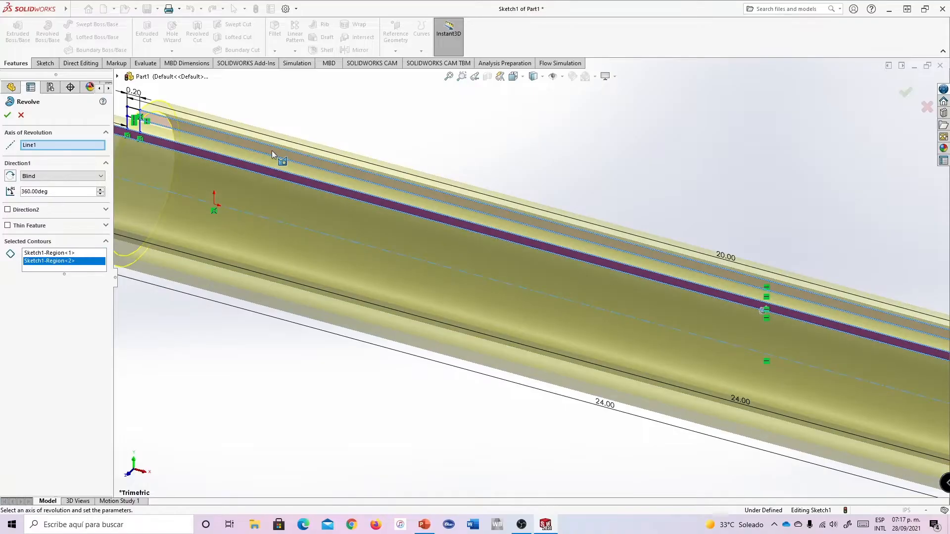
- Add the lower and upper regions of the left-hand end cap to the revolve contours
{"action": "scroll", "coordinate": [549, 253], "scroll_direction": "up", "scroll_amount": 2}
{"action": "scroll", "coordinate": [548, 254], "scroll_direction": "up", "scroll_amount": 3}
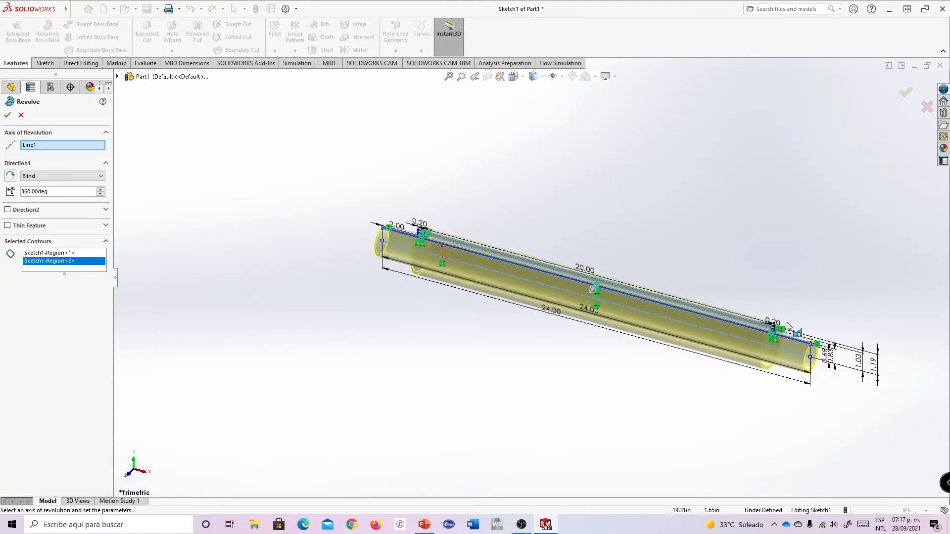
{"action": "scroll", "coordinate": [788, 326], "scroll_direction": "down", "scroll_amount": 8}
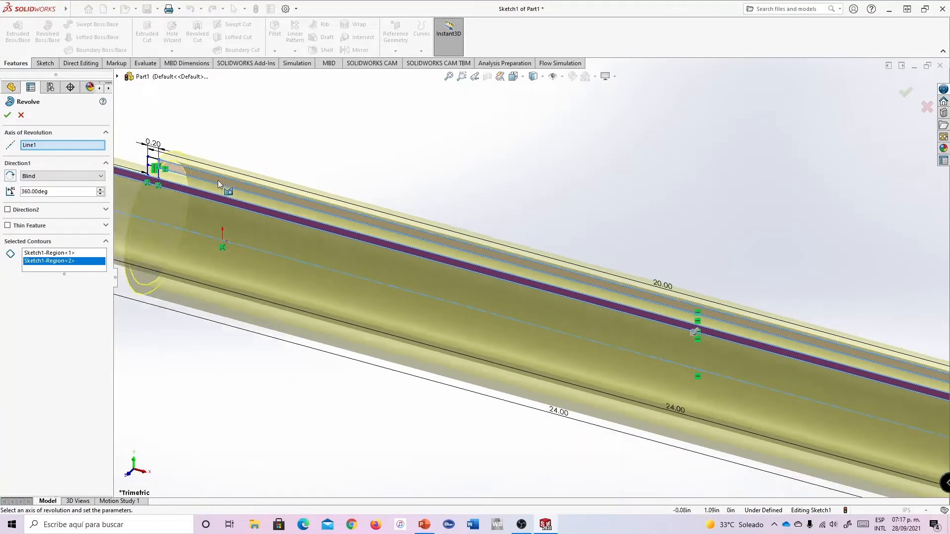
{"action": "scroll", "coordinate": [219, 184], "scroll_direction": "down", "scroll_amount": 6}
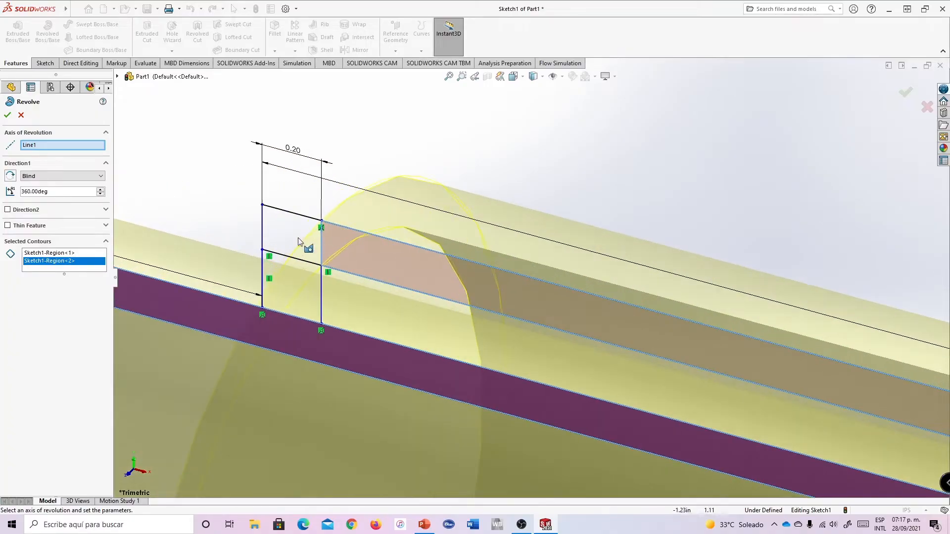
{"action": "left_click", "coordinate": [287, 281]}
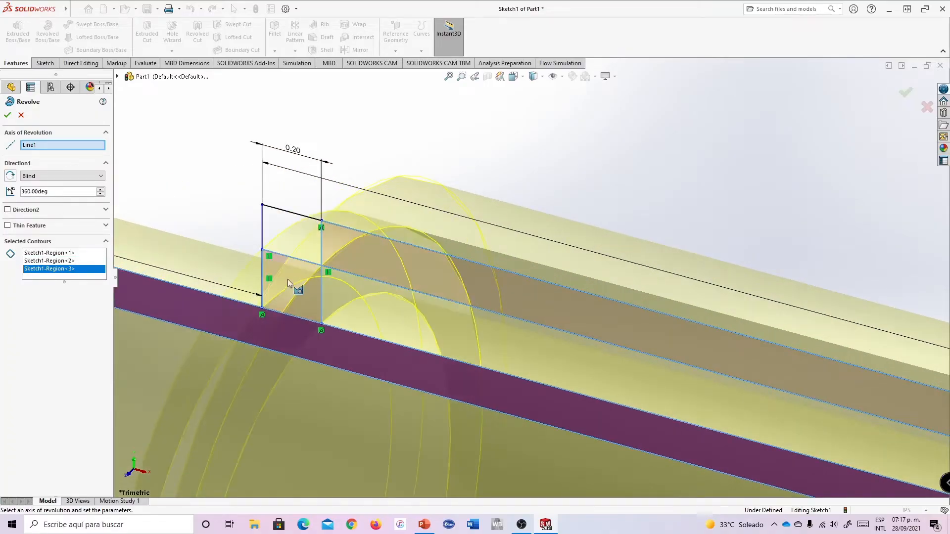
{"action": "left_click", "coordinate": [291, 243]}
- Add the lower and upper regions of the right-hand end cap to the revolve contours
{"action": "scroll", "coordinate": [312, 271], "scroll_direction": "up", "scroll_amount": 8}
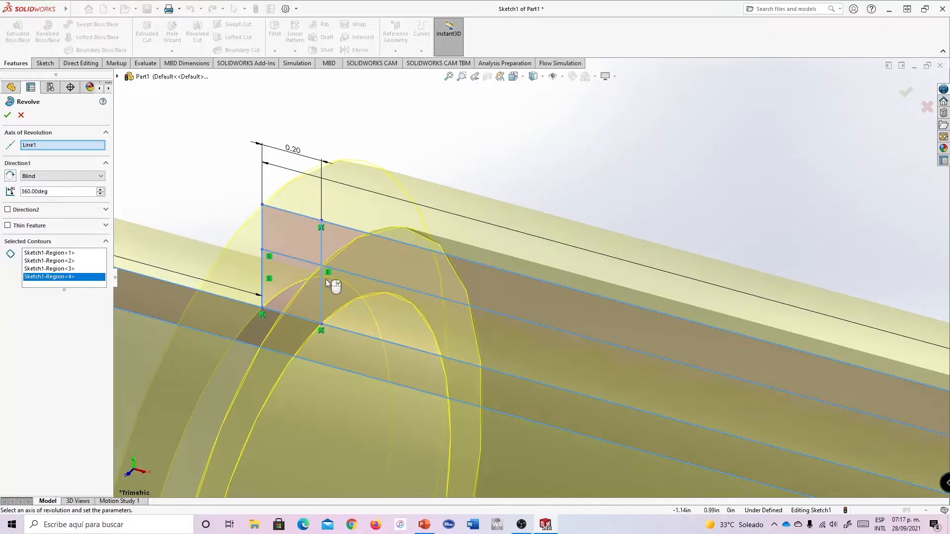
{"action": "scroll", "coordinate": [697, 331], "scroll_direction": "up", "scroll_amount": 5}
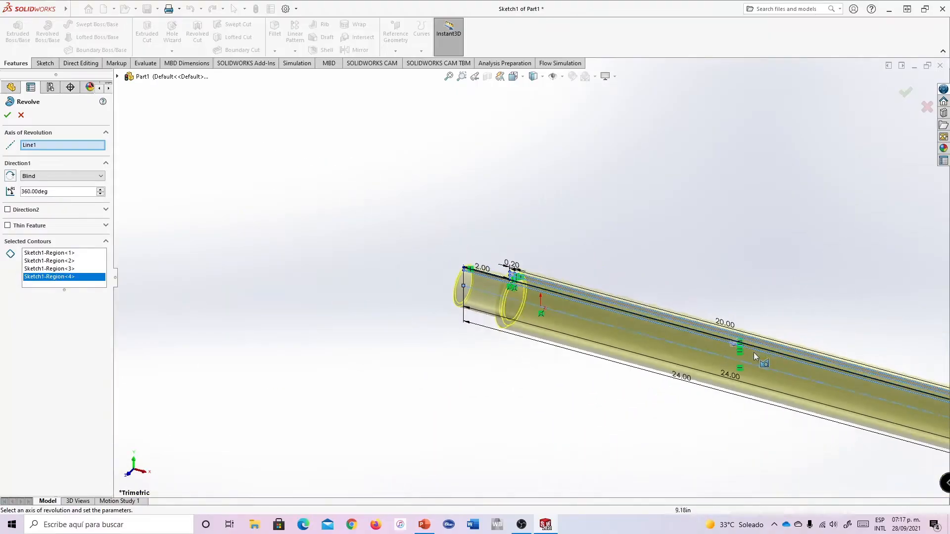
{"action": "scroll", "coordinate": [614, 291], "scroll_direction": "down", "scroll_amount": 4}
{"action": "scroll", "coordinate": [613, 290], "scroll_direction": "down", "scroll_amount": 6}
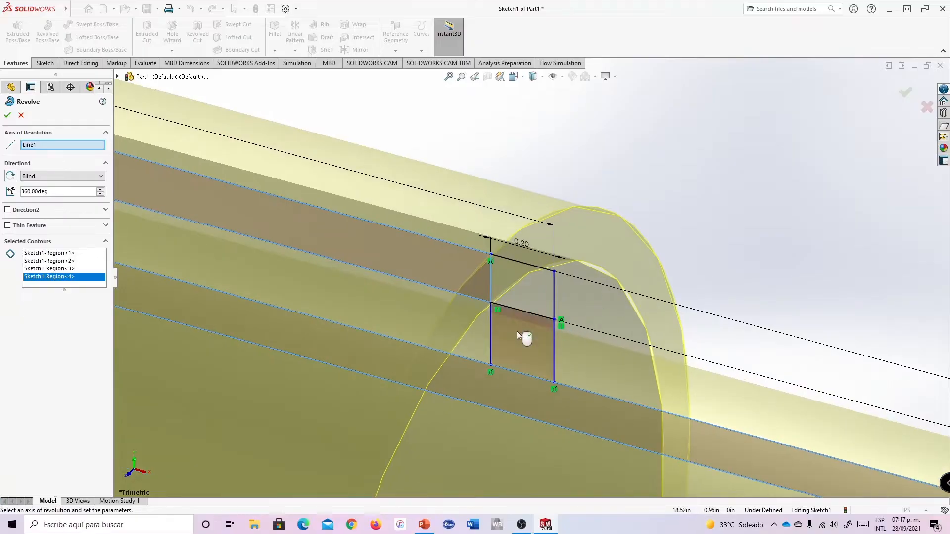
{"action": "left_click", "coordinate": [516, 331]}
{"action": "left_click", "coordinate": [522, 289]}
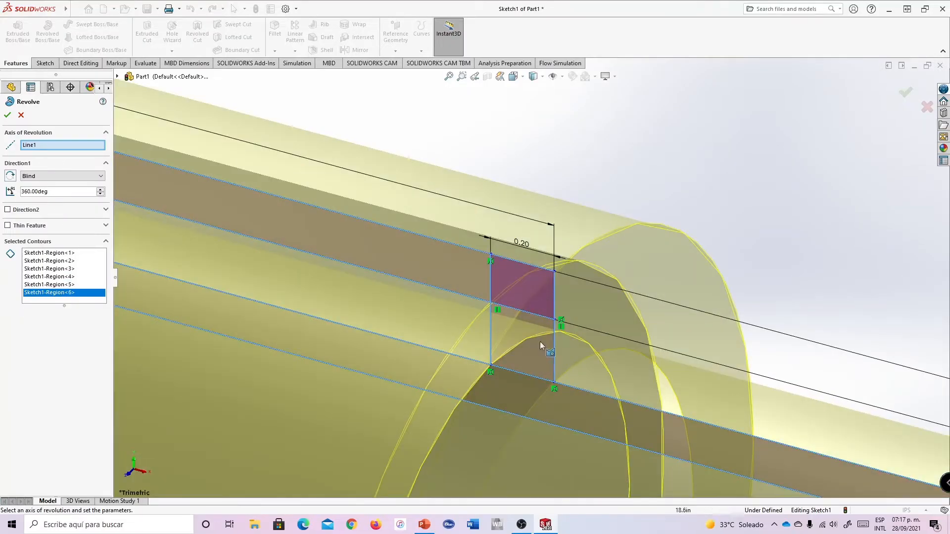
- Check the preview of both pipes and end caps and complete the 360° revolve
{"action": "scroll", "coordinate": [539, 342], "scroll_direction": "up", "scroll_amount": 5}
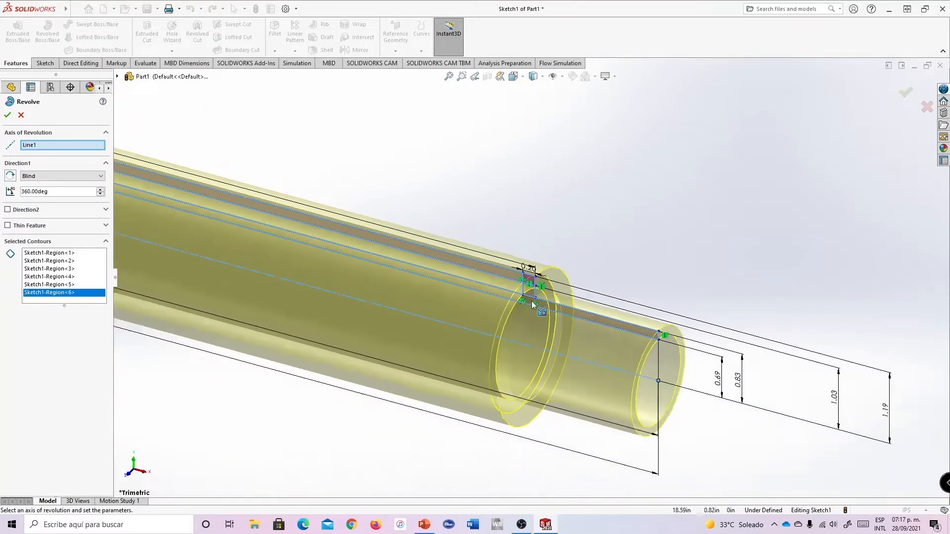
{"action": "scroll", "coordinate": [532, 303], "scroll_direction": "up", "scroll_amount": 6}
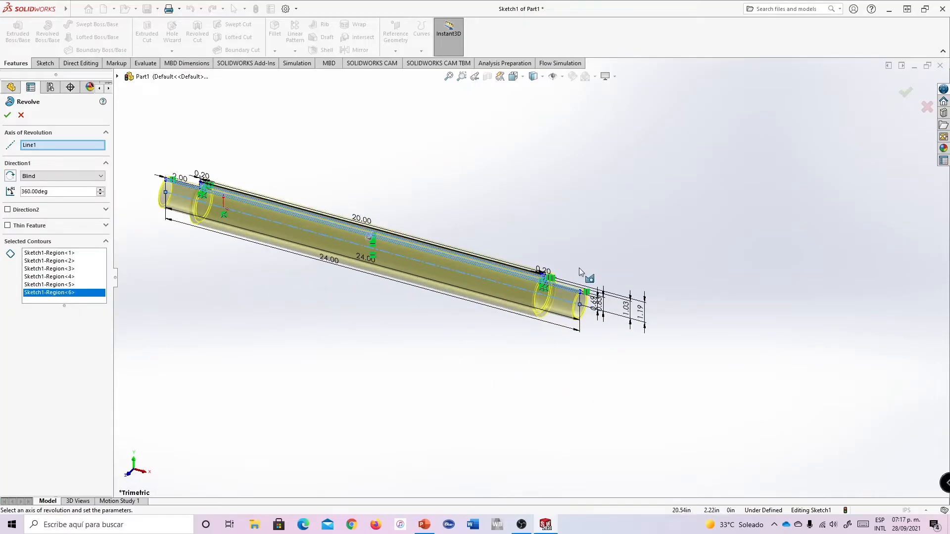
{"action": "mouse_move", "coordinate": [580, 271]}
{"action": "middle_mouse_down"}
{"action": "mouse_move", "coordinate": [604, 255]}
{"action": "mouse_move", "coordinate": [588, 235]}
{"action": "mouse_move", "coordinate": [610, 235]}
{"action": "mouse_move", "coordinate": [572, 260]}
{"action": "mouse_move", "coordinate": [615, 251]}
{"action": "mouse_move", "coordinate": [582, 248]}
{"action": "mouse_move", "coordinate": [612, 268]}
{"action": "middle_mouse_up"}
{"action": "scroll", "coordinate": [520, 259], "scroll_direction": "up", "scroll_amount": 3}
{"action": "scroll", "coordinate": [422, 213], "scroll_direction": "down", "scroll_amount": 3}
{"action": "scroll", "coordinate": [358, 215], "scroll_direction": "down", "scroll_amount": 1}
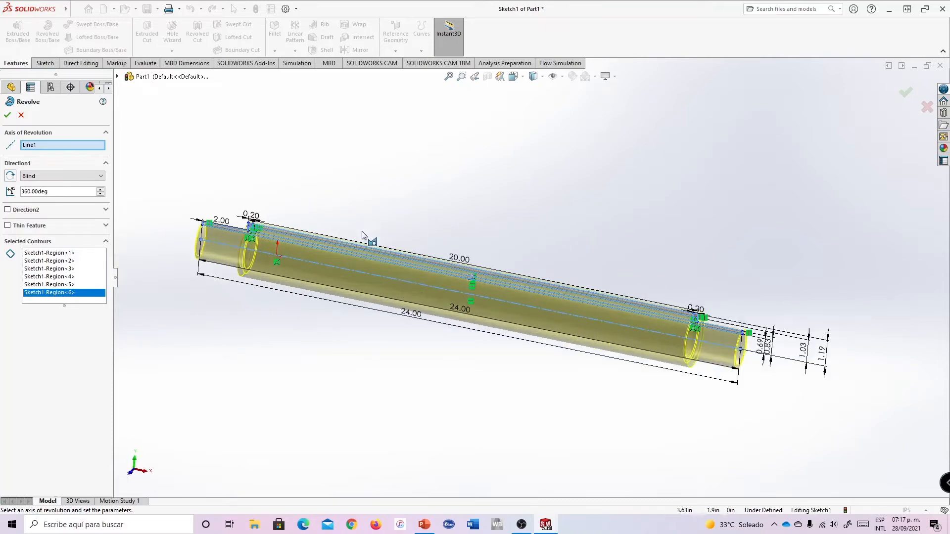
{"action": "left_click", "coordinate": [7, 116]}
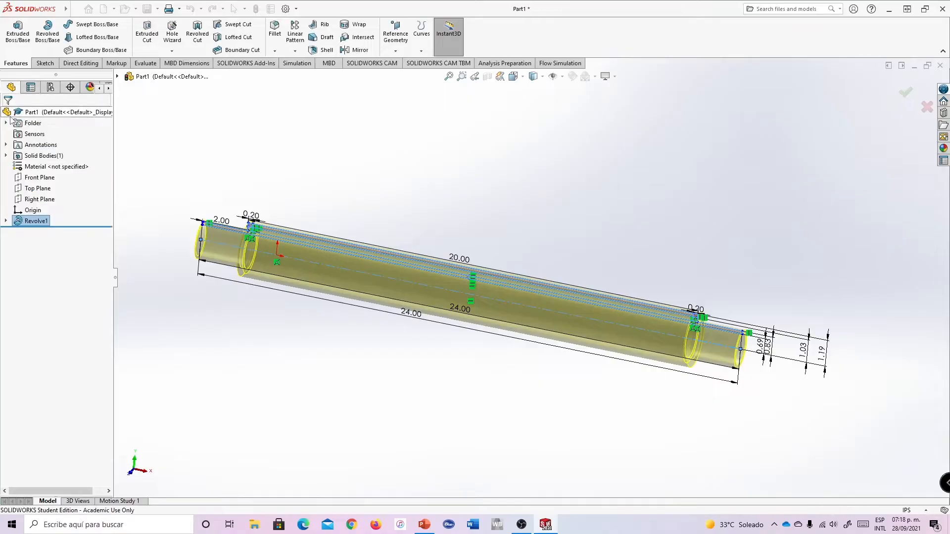
- Create a reference plane parallel to the Top Plane, offset 4.19 in above it
{"action": "middle_click_drag", "start_coordinate": [735, 307], "coordinate": [720, 245]}
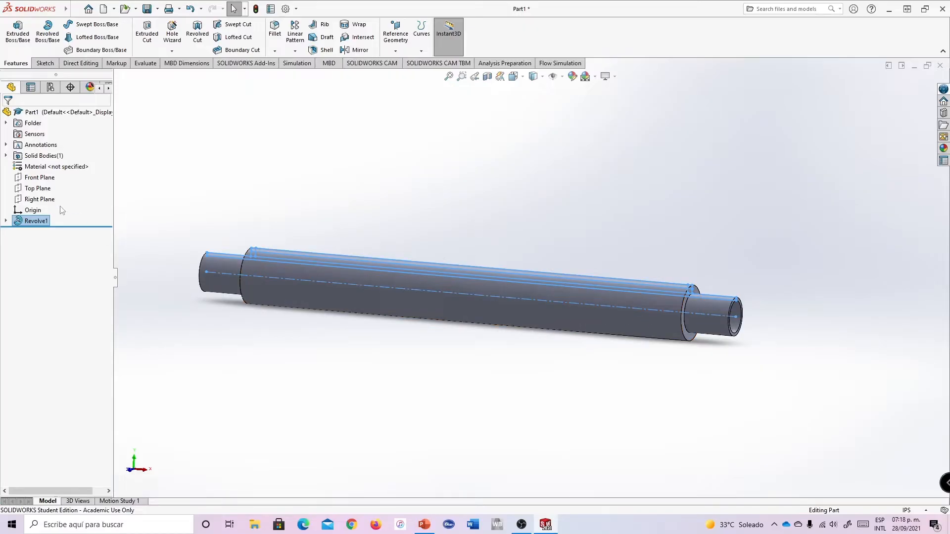
{"action": "left_click", "coordinate": [33, 190]}
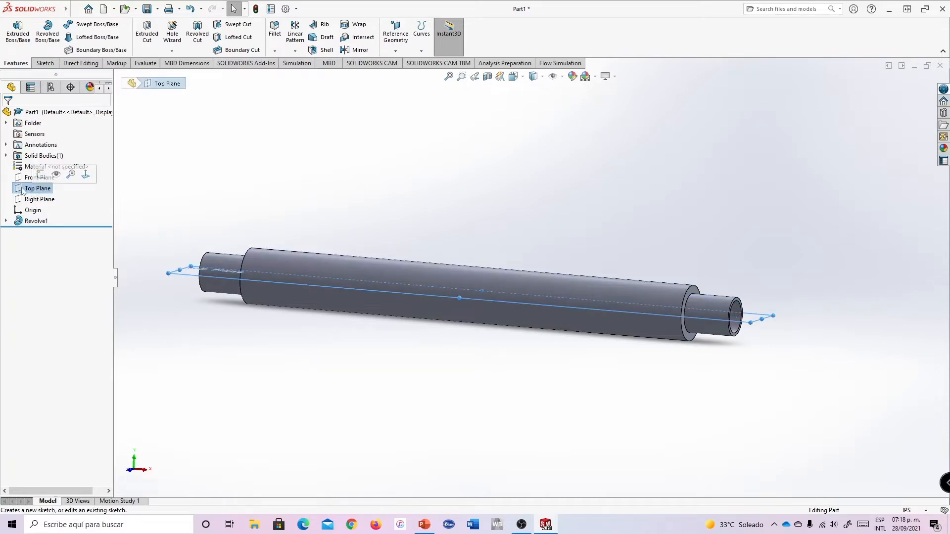
{"action": "middle_click_drag", "start_coordinate": [658, 245], "coordinate": [693, 277]}
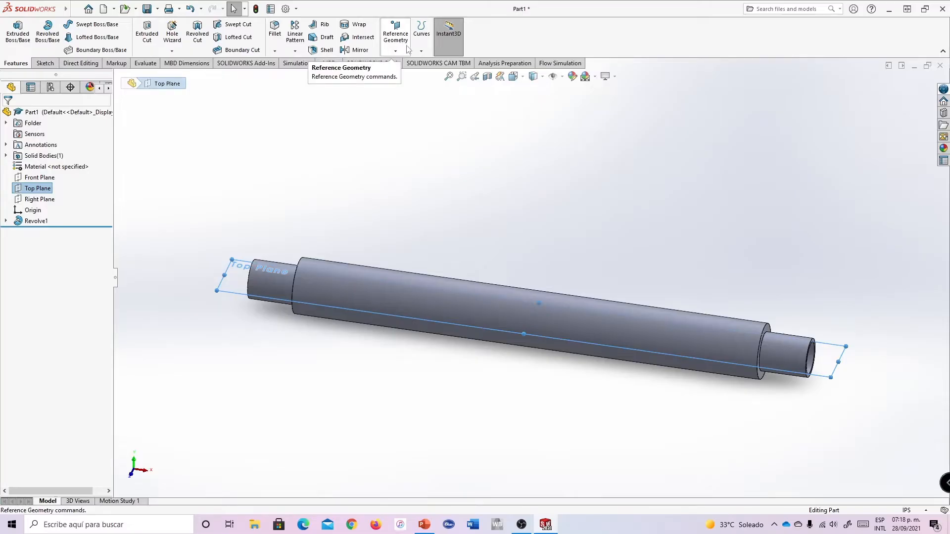
{"action": "left_click", "coordinate": [401, 46]}
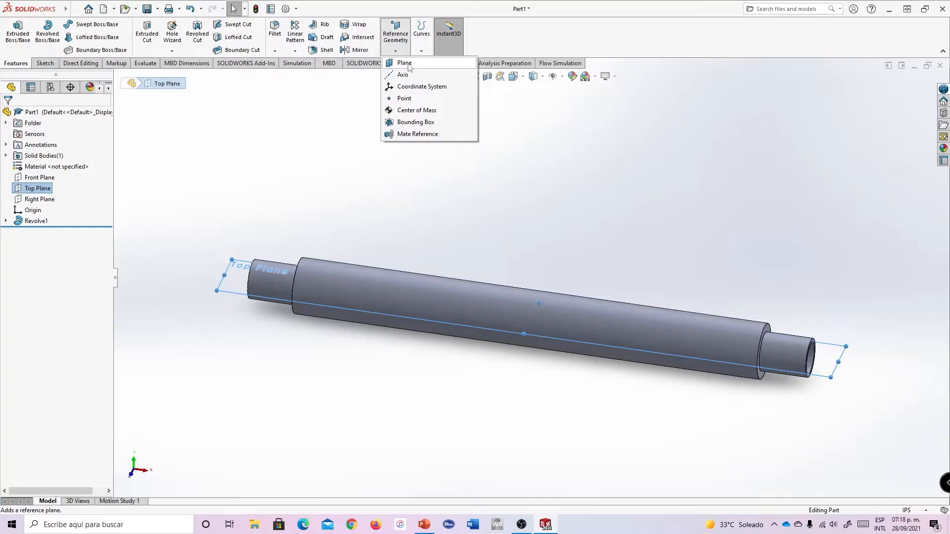
{"action": "left_click", "coordinate": [405, 64]}
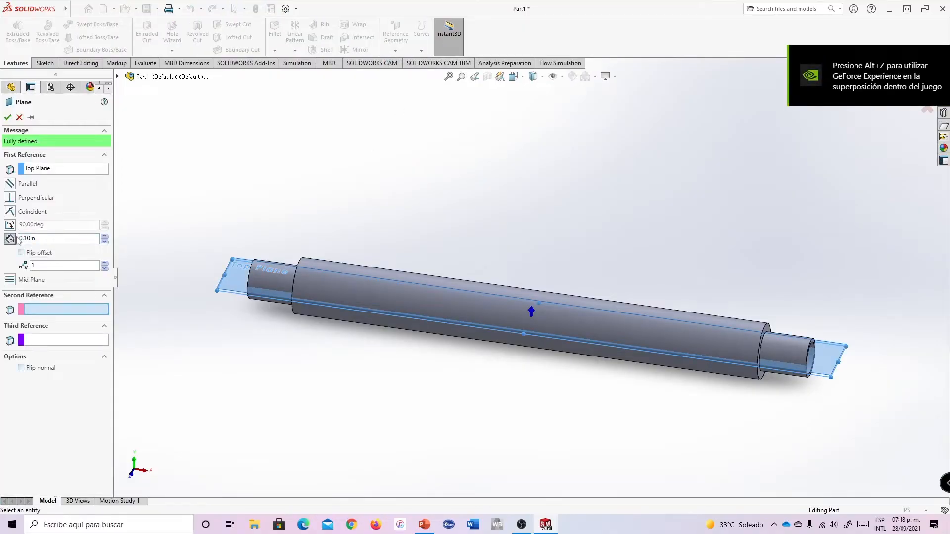
{"action": "double_click", "coordinate": [64, 240]}
{"action": "type", "text": "4"}
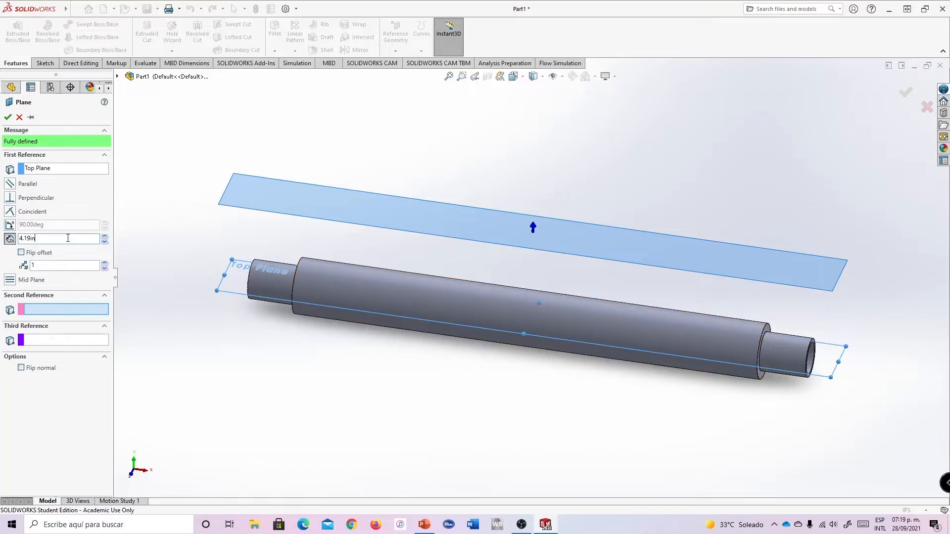
{"action": "left_click", "coordinate": [7, 117]}
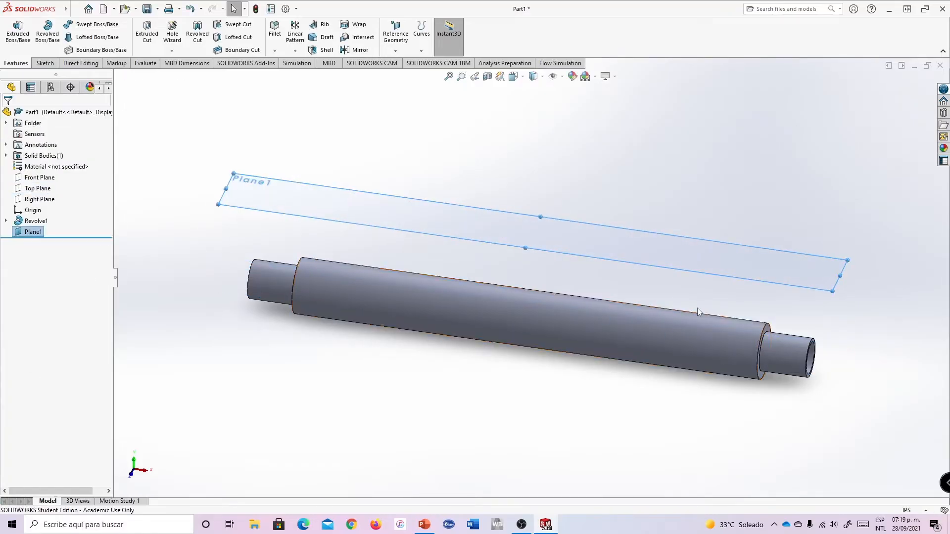
- Start a new sketch on the Top Plane, looking at the left-hand end of the outer pipe
{"action": "mouse_move", "coordinate": [798, 313]}
{"action": "middle_mouse_down"}
{"action": "mouse_move", "coordinate": [809, 327]}
{"action": "mouse_move", "coordinate": [810, 295]}
{"action": "mouse_move", "coordinate": [799, 335]}
{"action": "mouse_move", "coordinate": [815, 316]}
{"action": "mouse_move", "coordinate": [805, 309]}
{"action": "middle_mouse_up"}
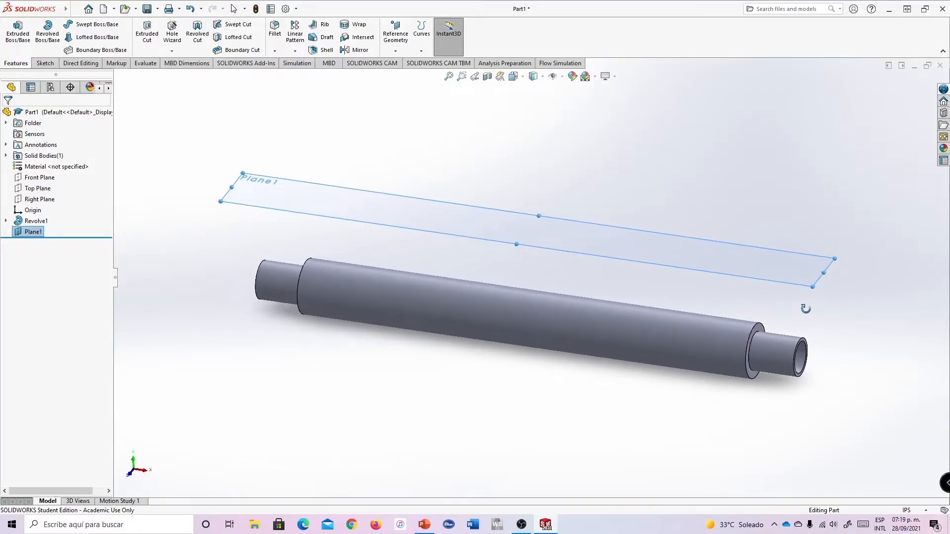
{"action": "left_click", "coordinate": [521, 78]}
{"action": "left_click", "coordinate": [569, 105]}
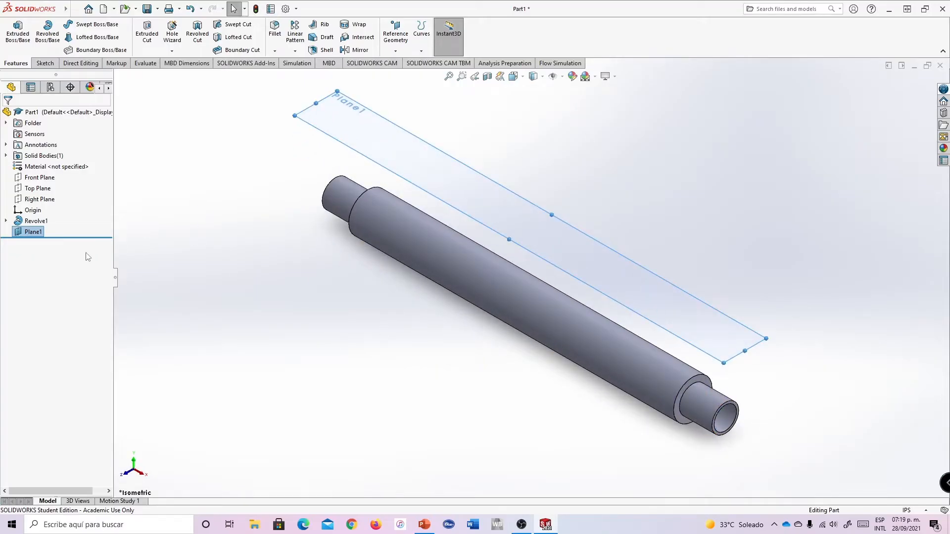
{"action": "left_click", "coordinate": [32, 193]}
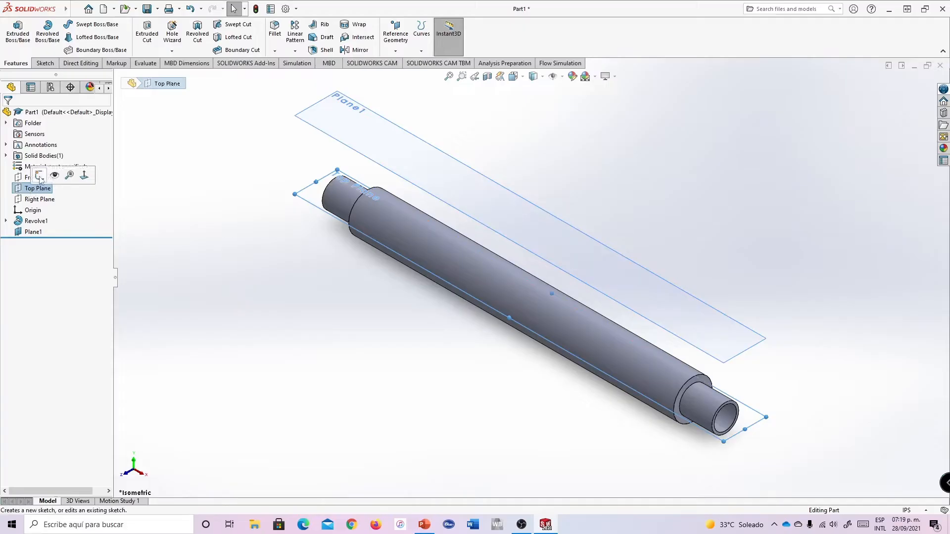
{"action": "left_click", "coordinate": [40, 176]}
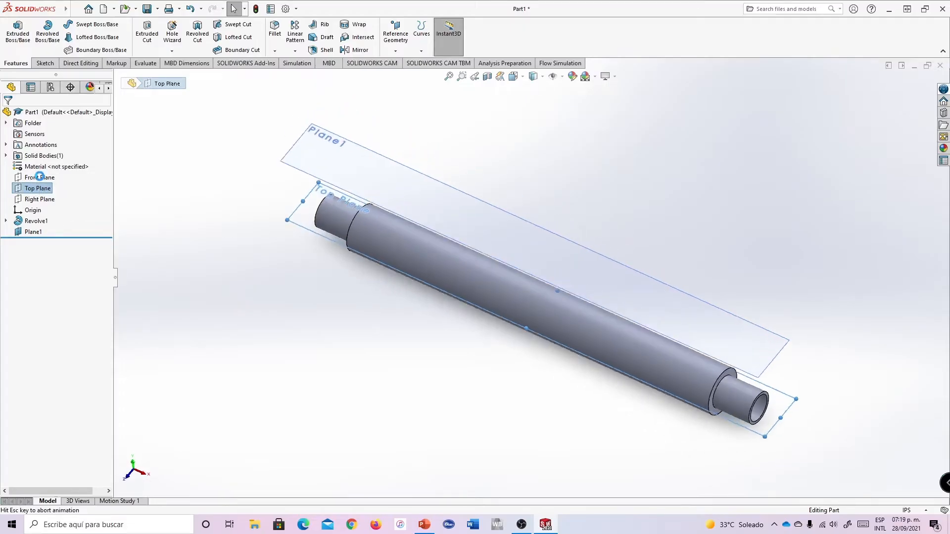
{"action": "scroll", "coordinate": [394, 261], "scroll_direction": "down", "scroll_amount": 3}
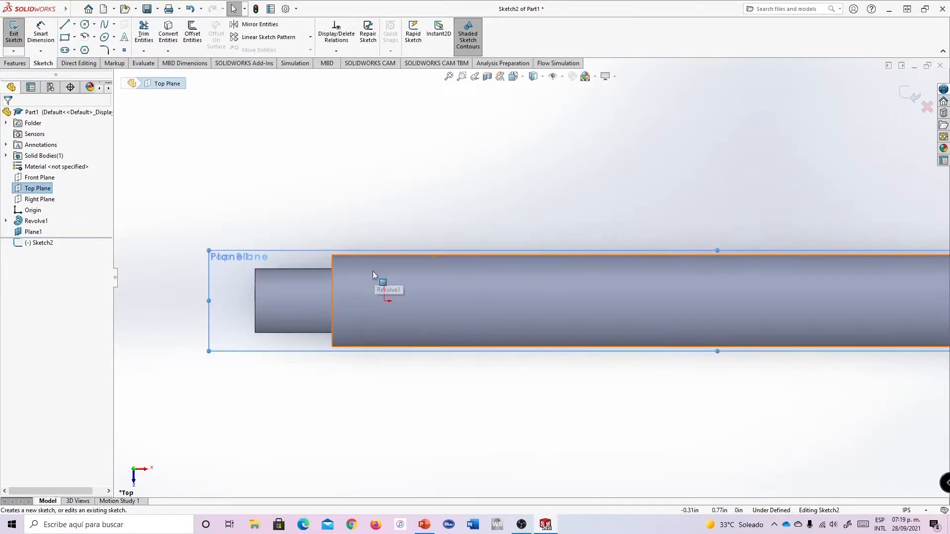
{"action": "scroll", "coordinate": [421, 297], "scroll_direction": "down", "scroll_amount": 3}
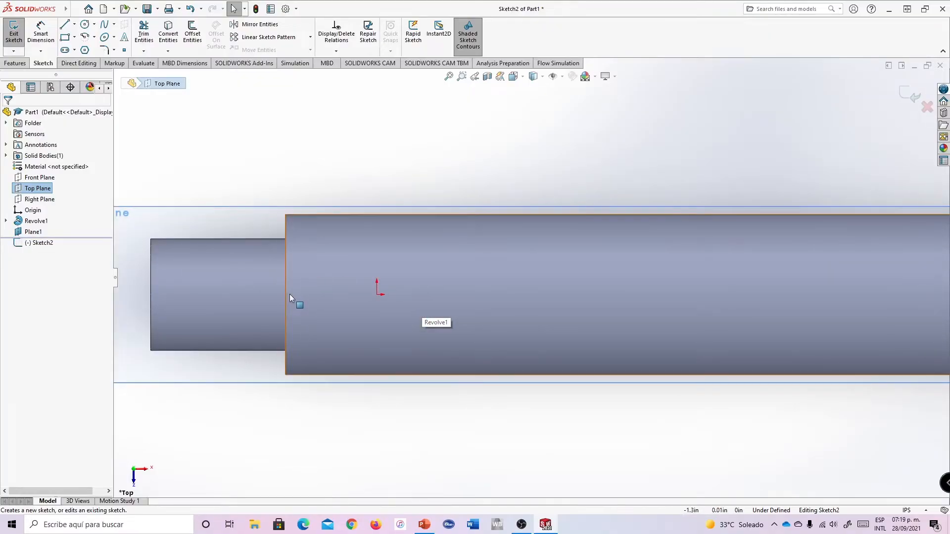
- Sketch a horizontal centerline about 3.01 in long from the midpoint of the outer pipe's left end edge through the origin
{"action": "left_click", "coordinate": [75, 25]}
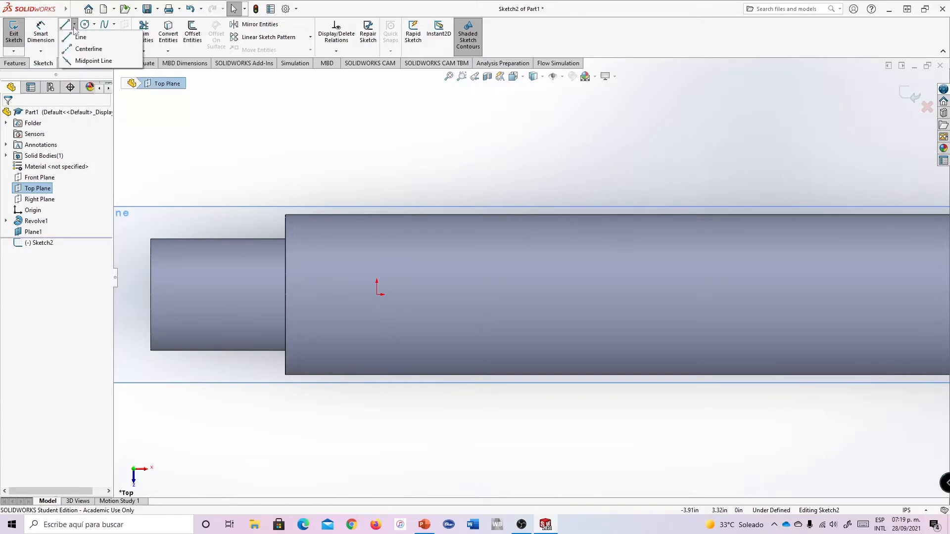
{"action": "left_click", "coordinate": [87, 50]}
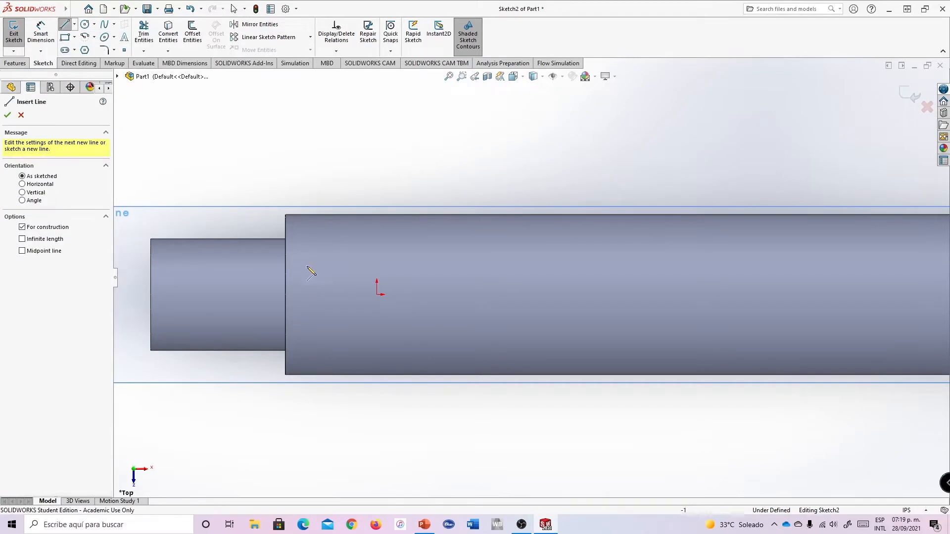
{"action": "left_click", "coordinate": [285, 295]}
{"action": "left_click", "coordinate": [489, 295]}
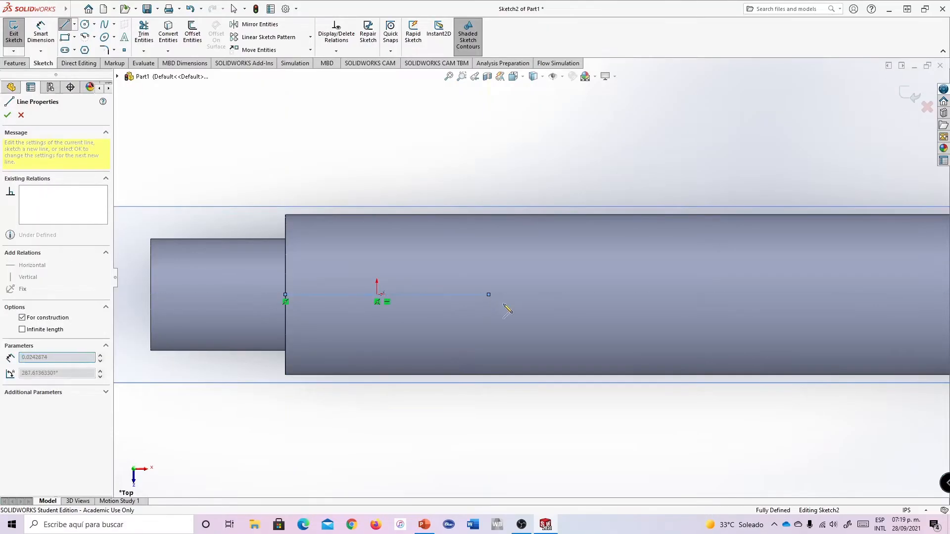
{"action": "key", "text": "Escape"}
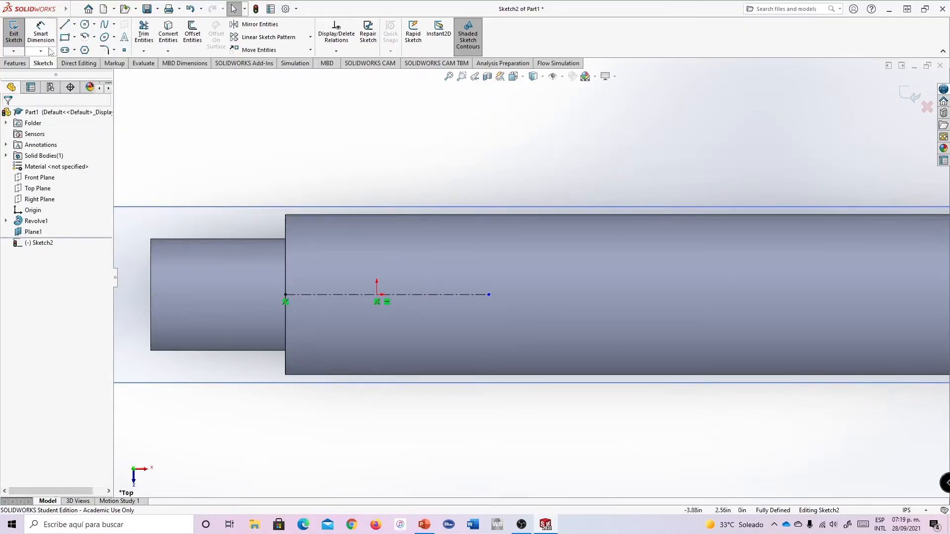
- Dimension the horizontal centerline's length as 1.89 in, placing the dimension above the outer pipe
{"action": "left_click", "coordinate": [41, 34]}
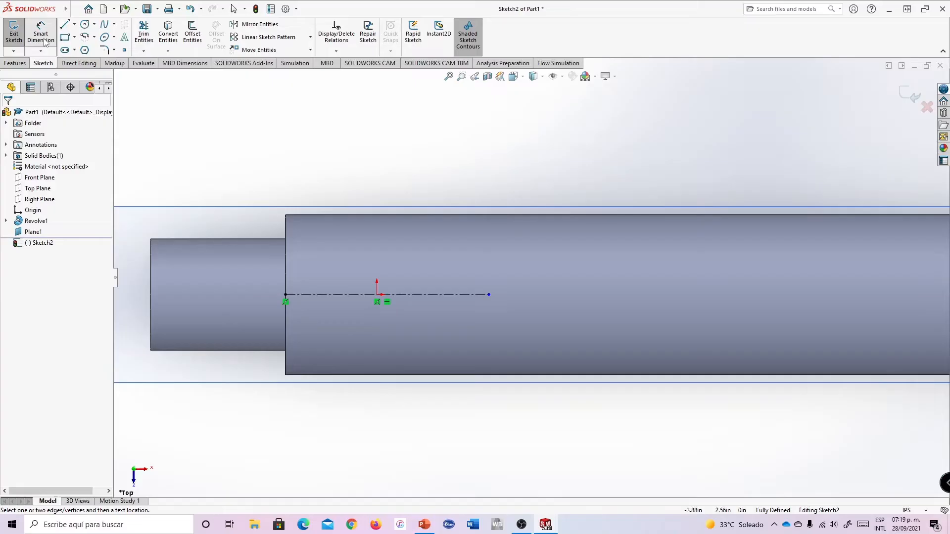
{"action": "left_click", "coordinate": [346, 295]}
{"action": "left_click", "coordinate": [374, 176]}
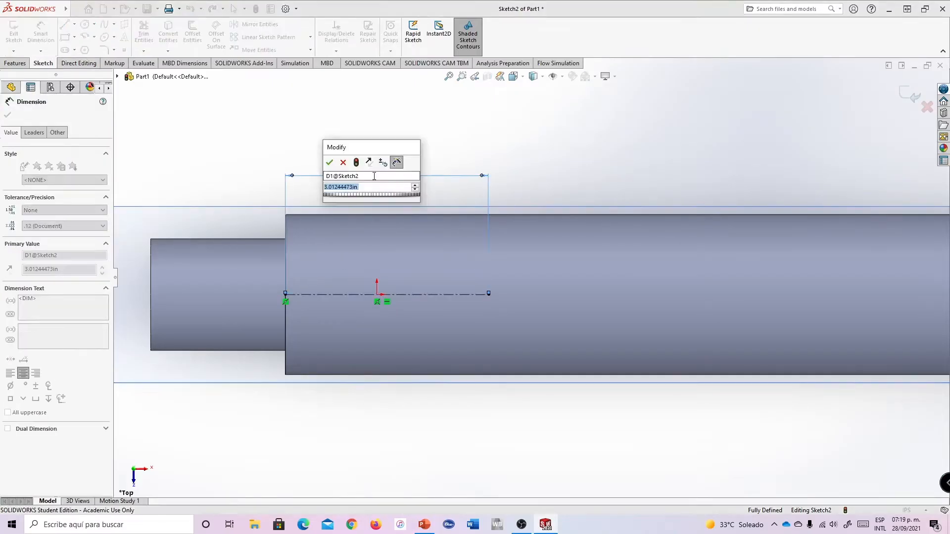
{"action": "type", "text": "1.89"}
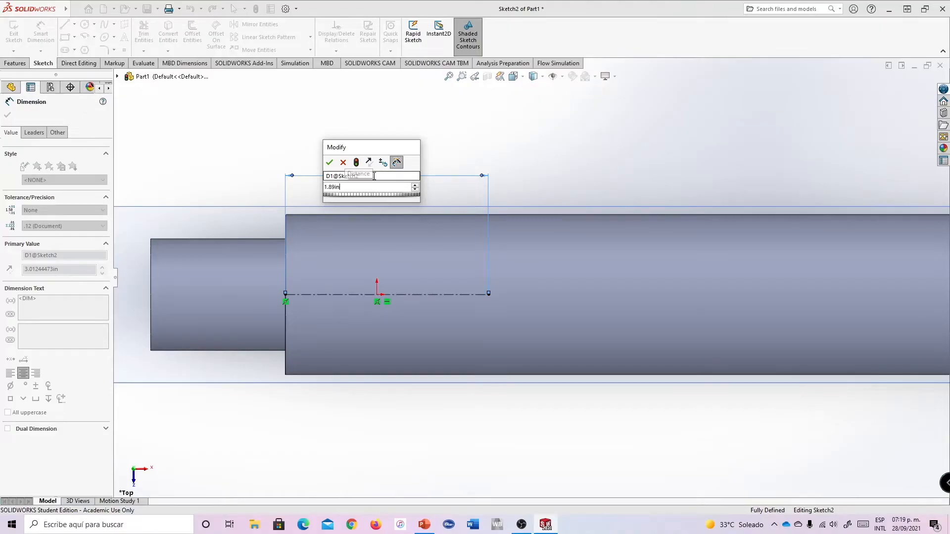
{"action": "key", "text": "Return"}
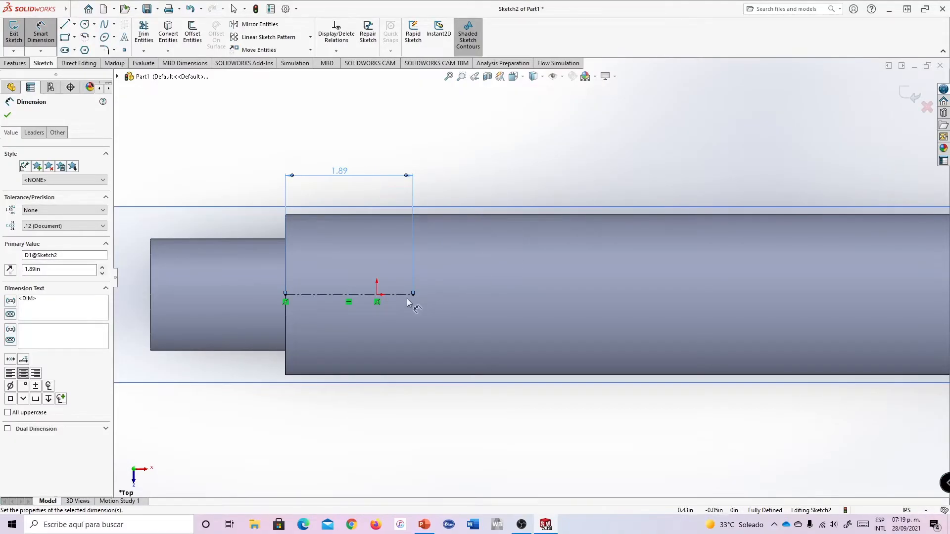
{"action": "scroll", "coordinate": [414, 300], "scroll_direction": "down", "scroll_amount": 4}
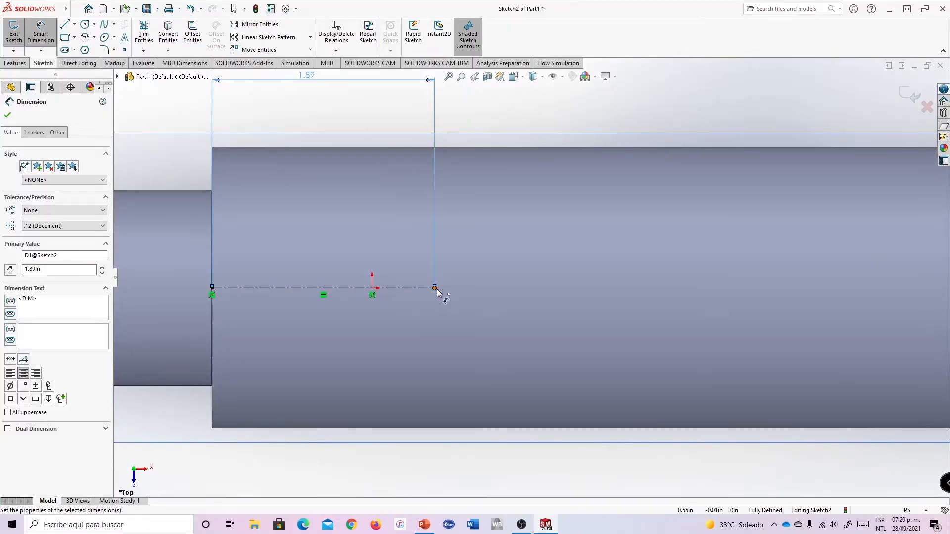
{"action": "scroll", "coordinate": [437, 293], "scroll_direction": "down", "scroll_amount": 1}
{"action": "scroll", "coordinate": [437, 293], "scroll_direction": "up", "scroll_amount": 4}
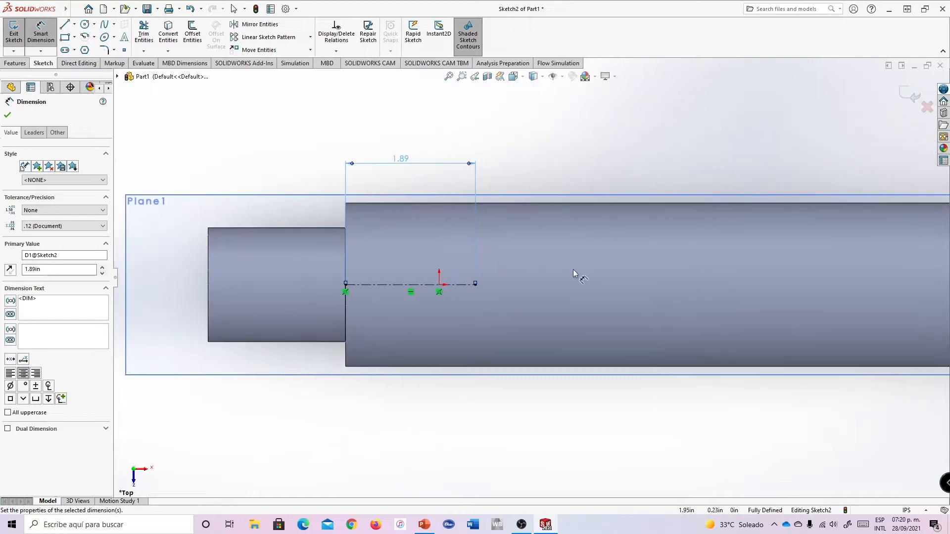
- Sketch two concentric circles centered on the centerline's right endpoint, with radii of about 1.17 in and 1.04 in
{"action": "scroll", "coordinate": [574, 277], "scroll_direction": "down", "scroll_amount": 2}
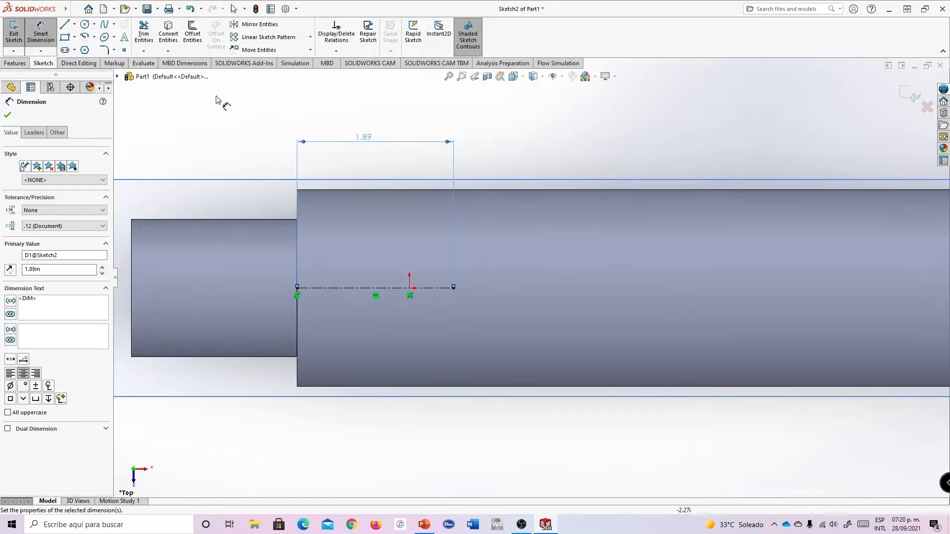
{"action": "left_click", "coordinate": [85, 25]}
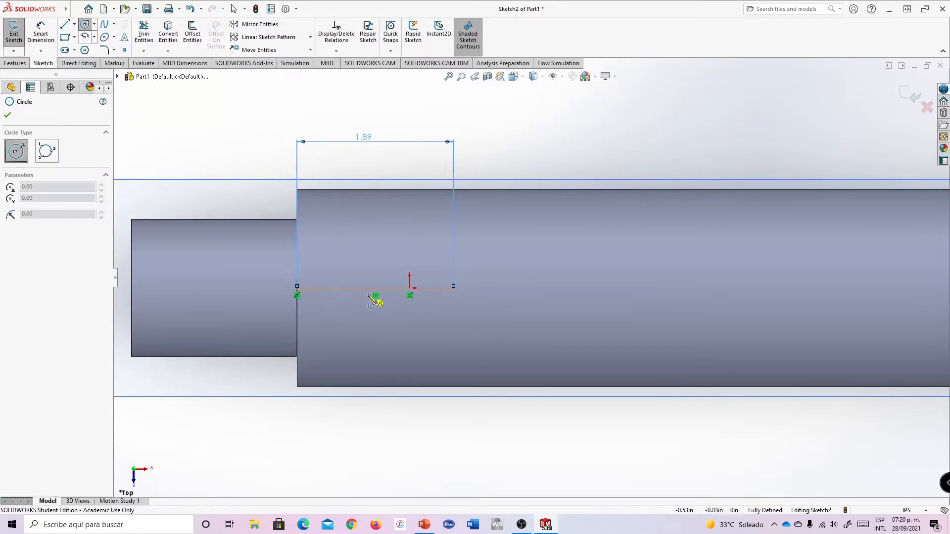
{"action": "left_click", "coordinate": [453, 288]}
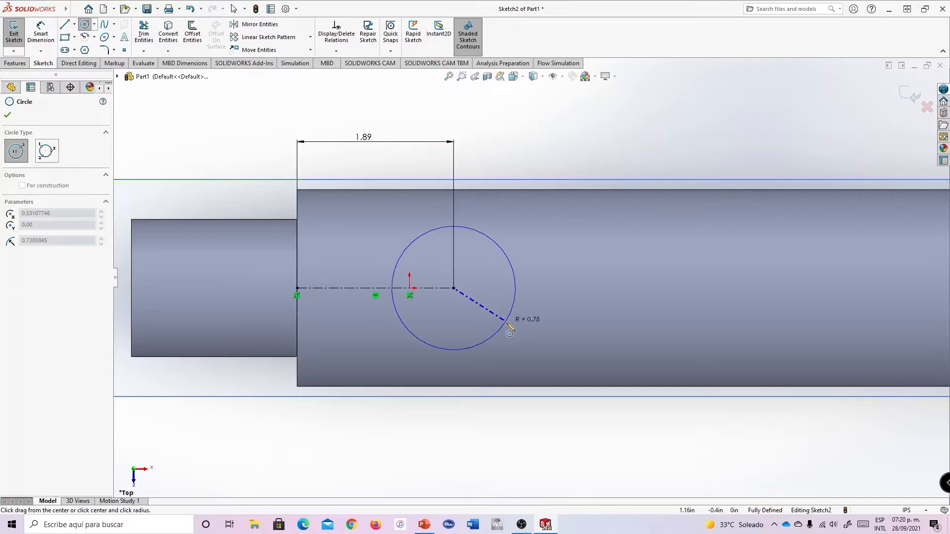
{"action": "left_click", "coordinate": [536, 344]}
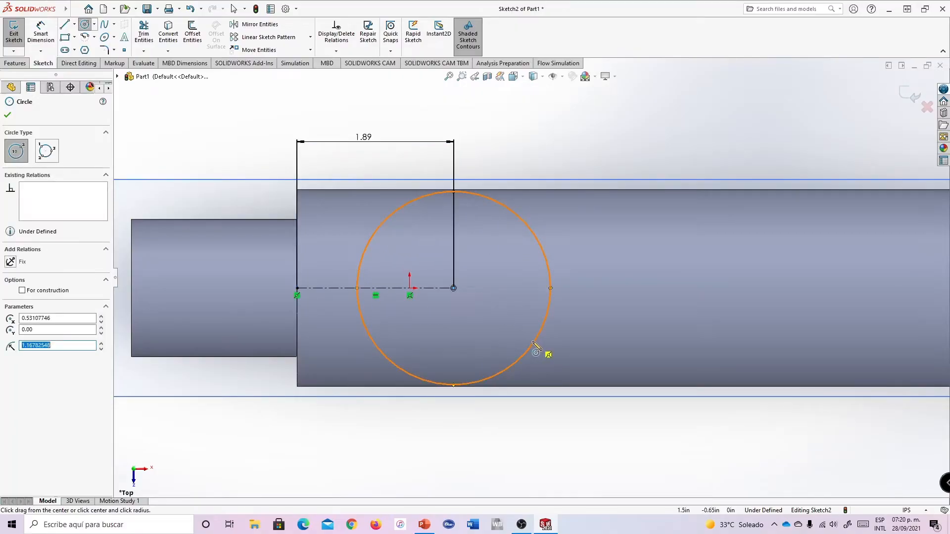
{"action": "left_click", "coordinate": [453, 288]}
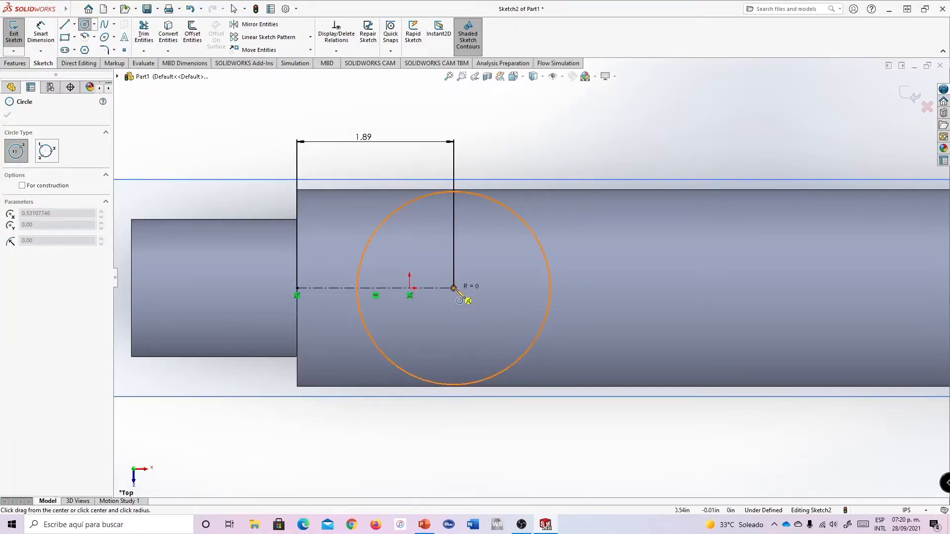
{"action": "left_click", "coordinate": [529, 334]}
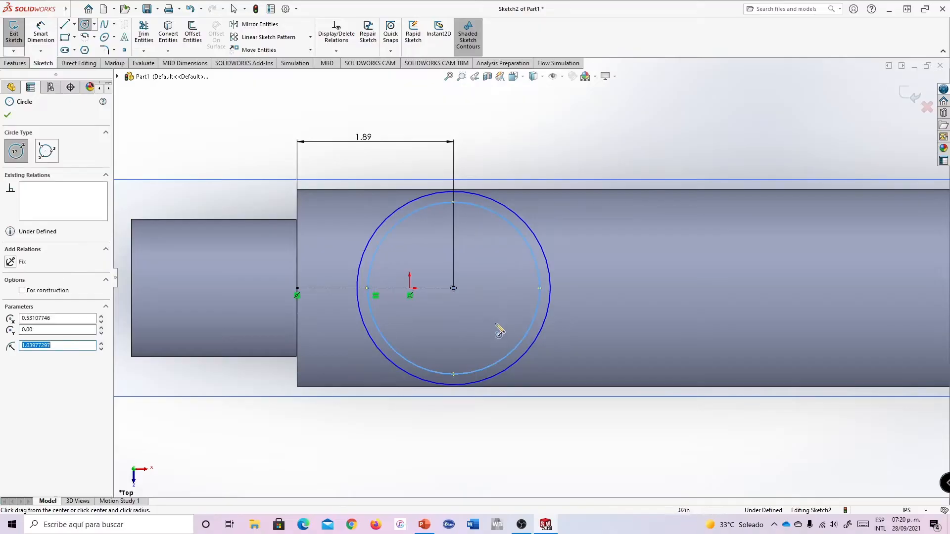
{"action": "left_click", "coordinate": [8, 116]}
- Dimension the outer circle's diameter as 2.38 in, placing the dimension below the pipe
{"action": "left_click", "coordinate": [40, 33]}
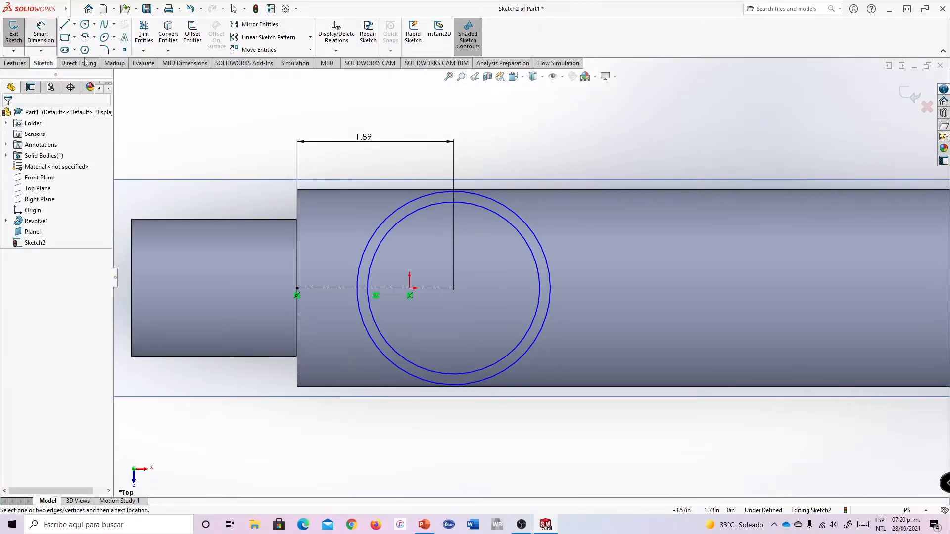
{"action": "left_click", "coordinate": [451, 384]}
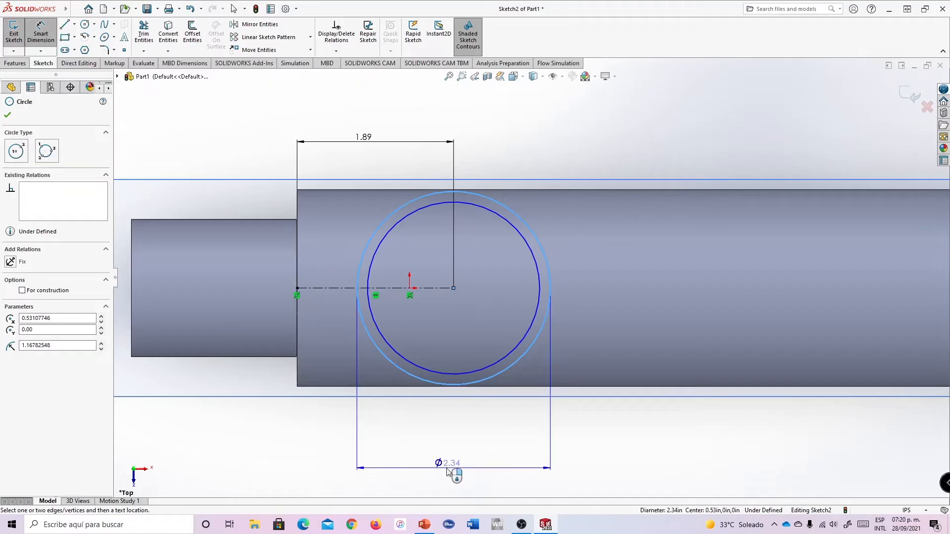
{"action": "left_click", "coordinate": [447, 469]}
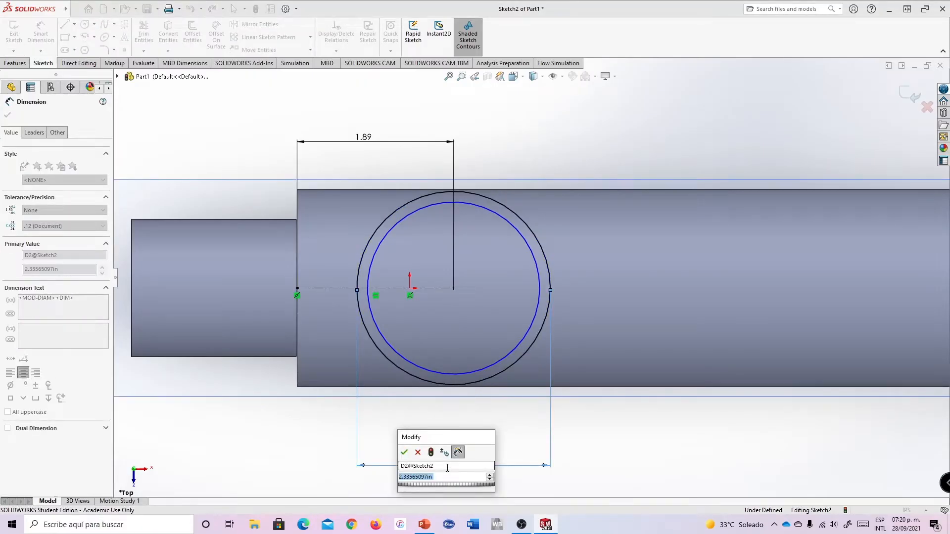
{"action": "type", "text": "2.38in"}
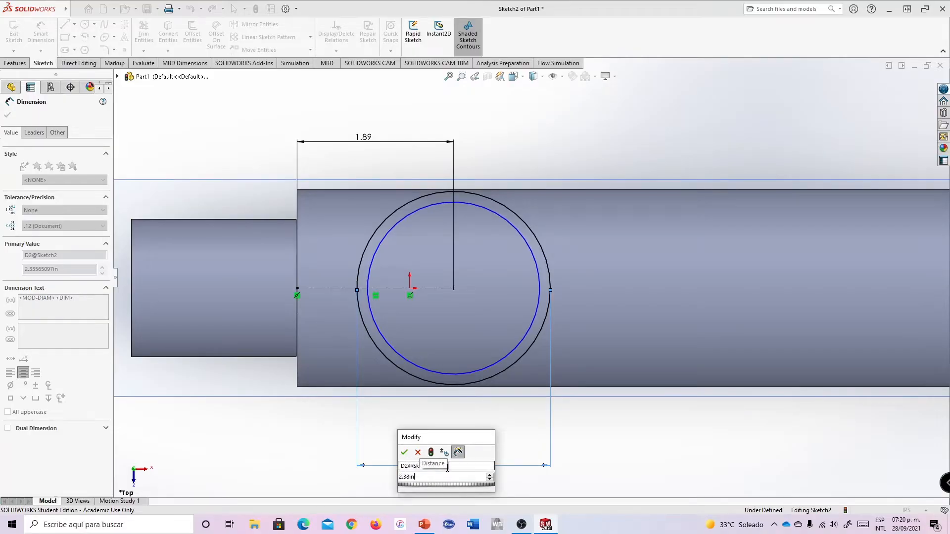
{"action": "key", "text": "Return"}
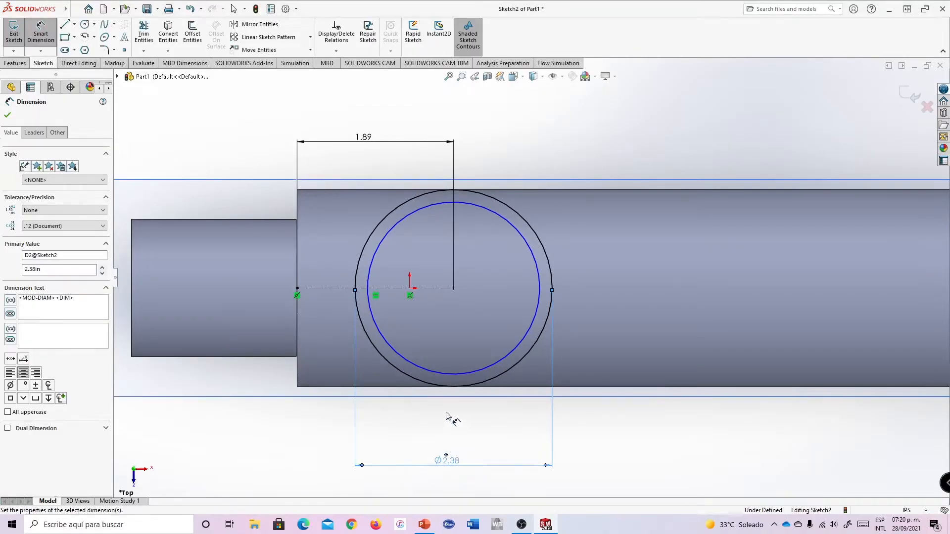
- Dimension the inner circle's diameter as 2.067 in, finish dimensioning, and show the model in an isometric view
{"action": "left_click", "coordinate": [462, 375]}
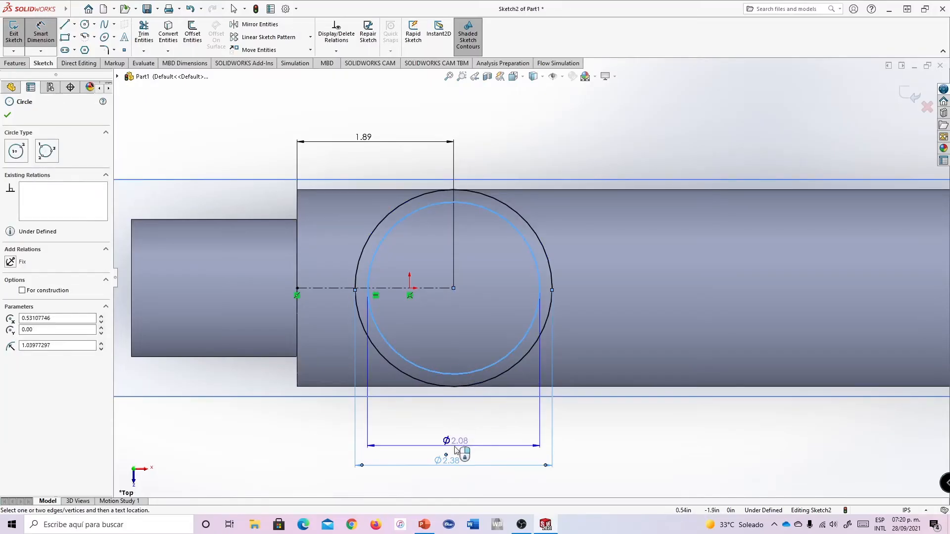
{"action": "left_click", "coordinate": [452, 441]}
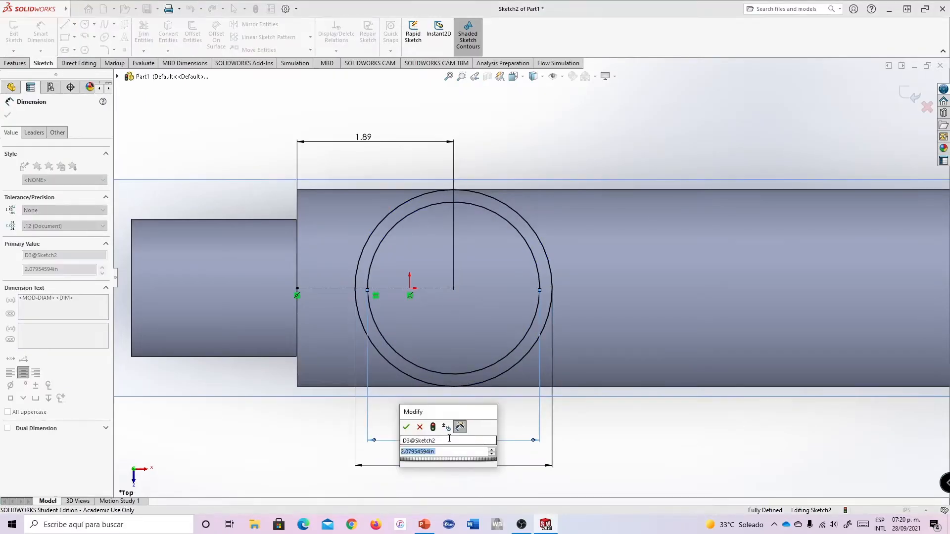
{"action": "type", "text": "2."}
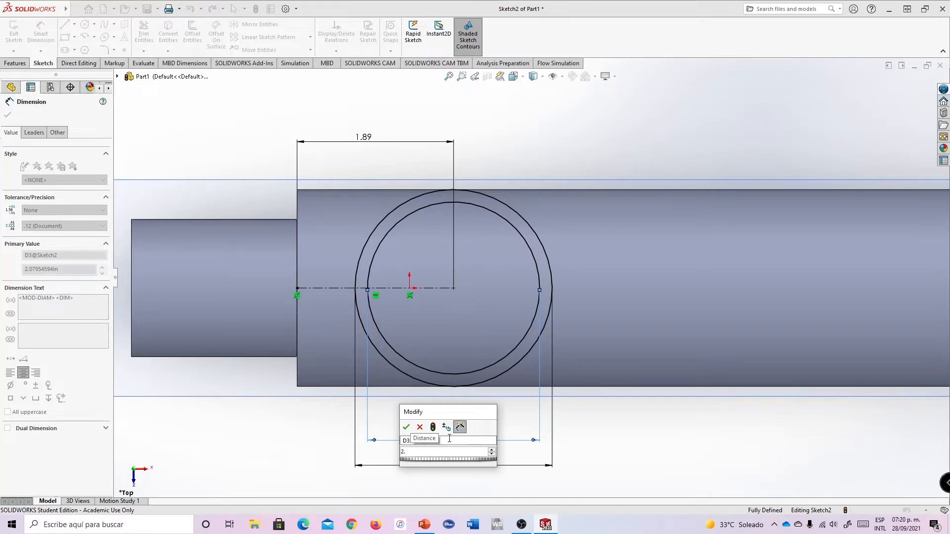
{"action": "type", "text": "067"}
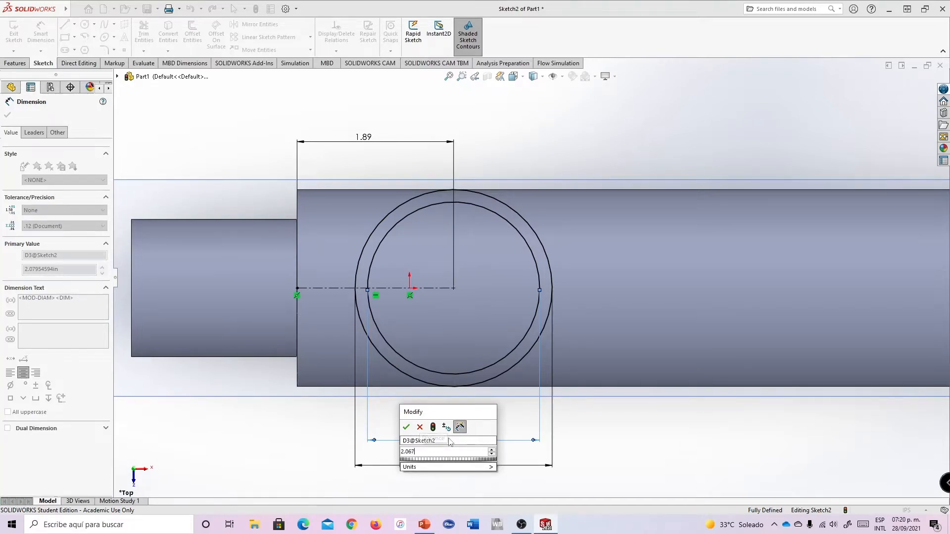
{"action": "key", "text": "Return"}
{"action": "scroll", "coordinate": [518, 295], "scroll_direction": "up", "scroll_amount": 5}
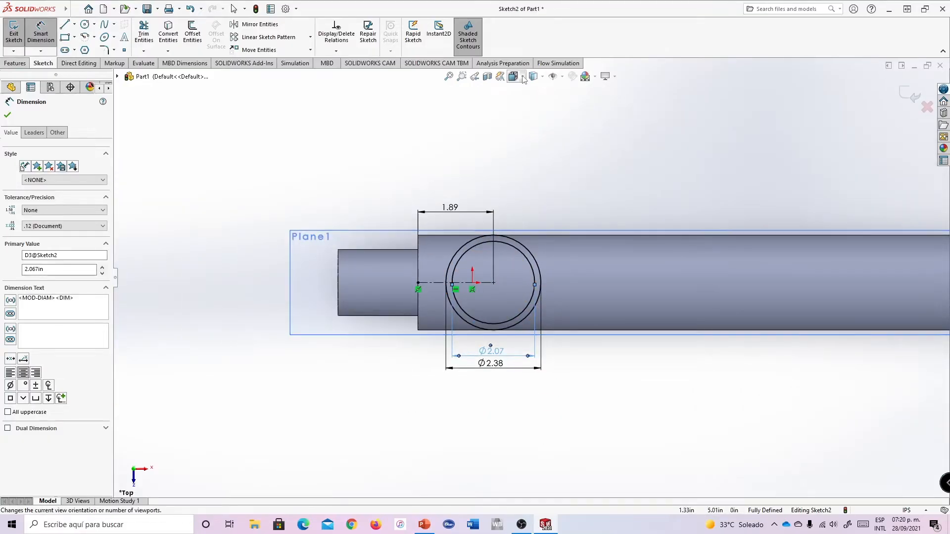
{"action": "key", "text": "space"}
{"action": "left_click", "coordinate": [573, 112]}
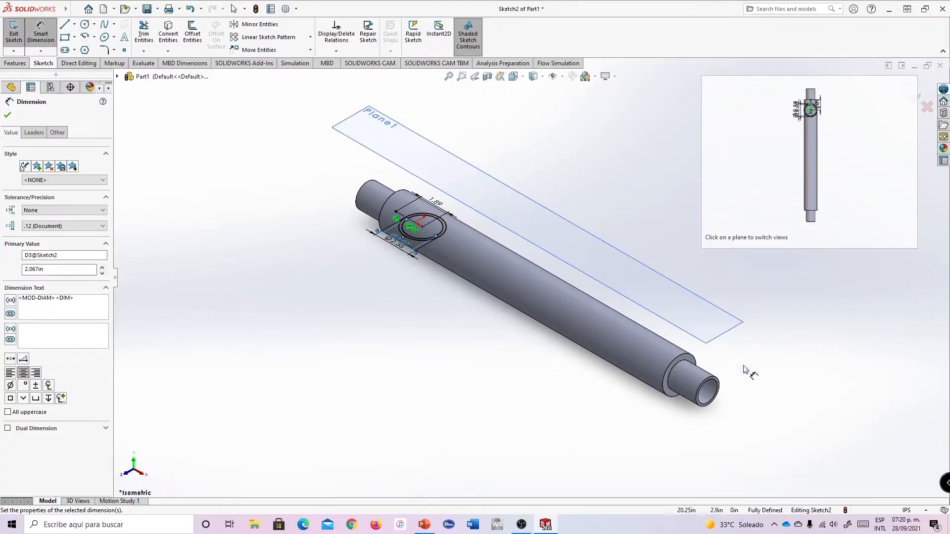
{"action": "mouse_move", "coordinate": [748, 366]}
{"action": "middle_mouse_down"}
{"action": "mouse_move", "coordinate": [746, 324]}
{"action": "mouse_move", "coordinate": [757, 333]}
{"action": "mouse_move", "coordinate": [750, 344]}
{"action": "mouse_move", "coordinate": [782, 321]}
{"action": "mouse_move", "coordinate": [764, 327]}
{"action": "mouse_move", "coordinate": [774, 333]}
{"action": "middle_mouse_up"}
{"action": "left_click", "coordinate": [9, 114]}
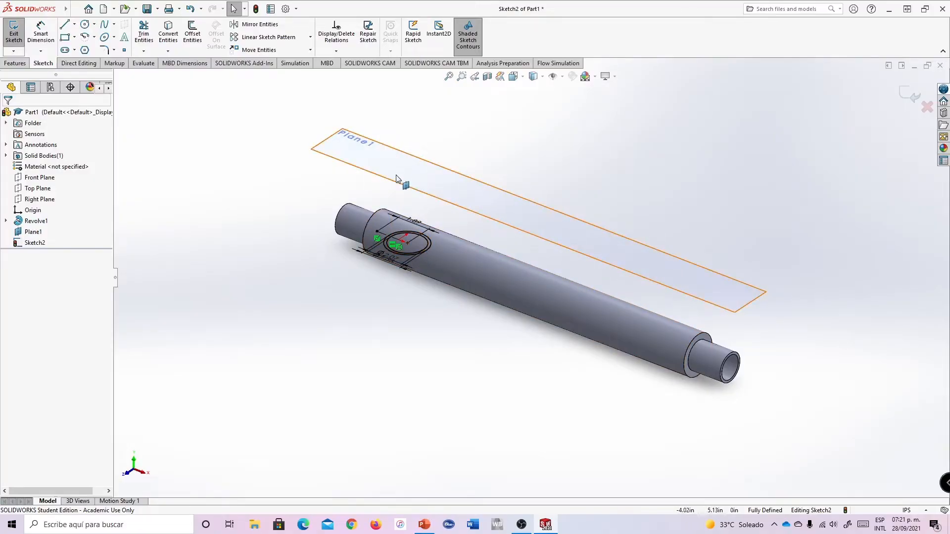
{"action": "left_click", "coordinate": [429, 186]}
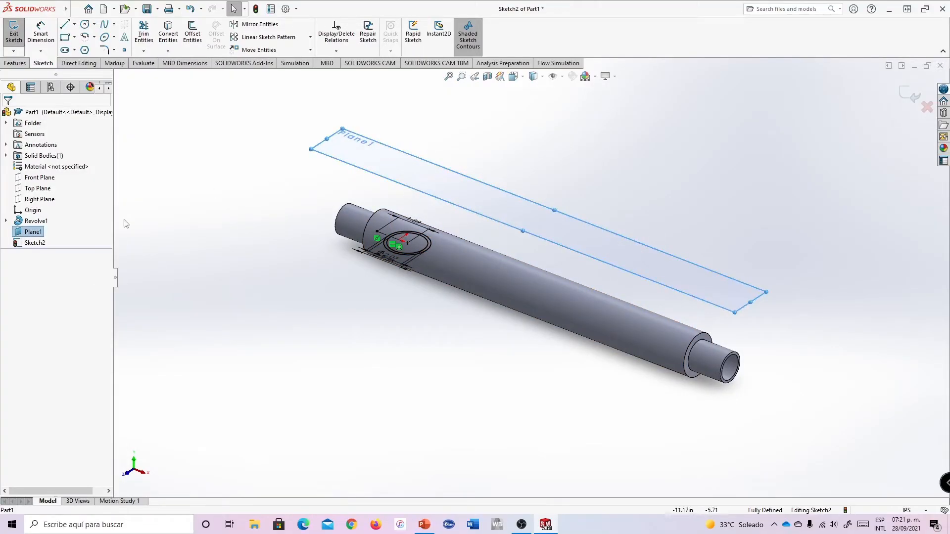
{"action": "left_click", "coordinate": [27, 238]}
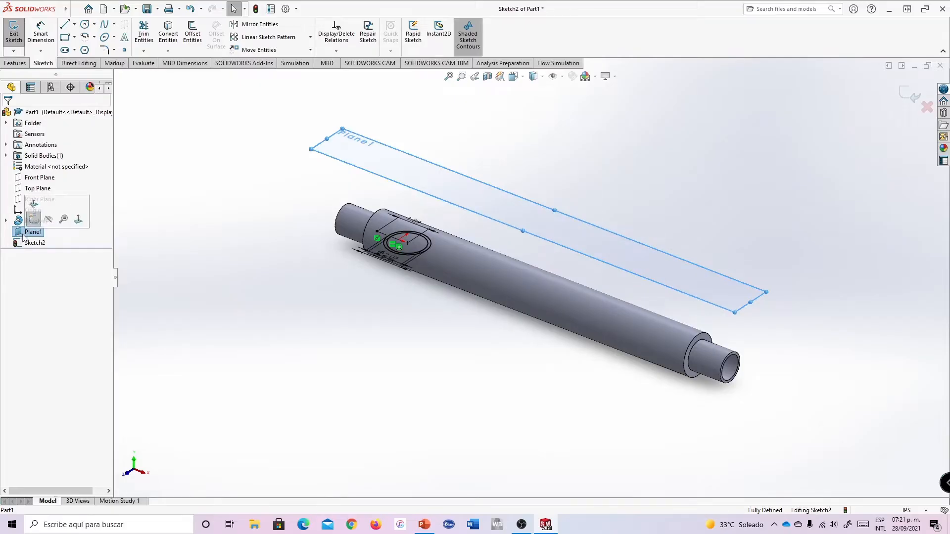
{"action": "left_click", "coordinate": [23, 237]}
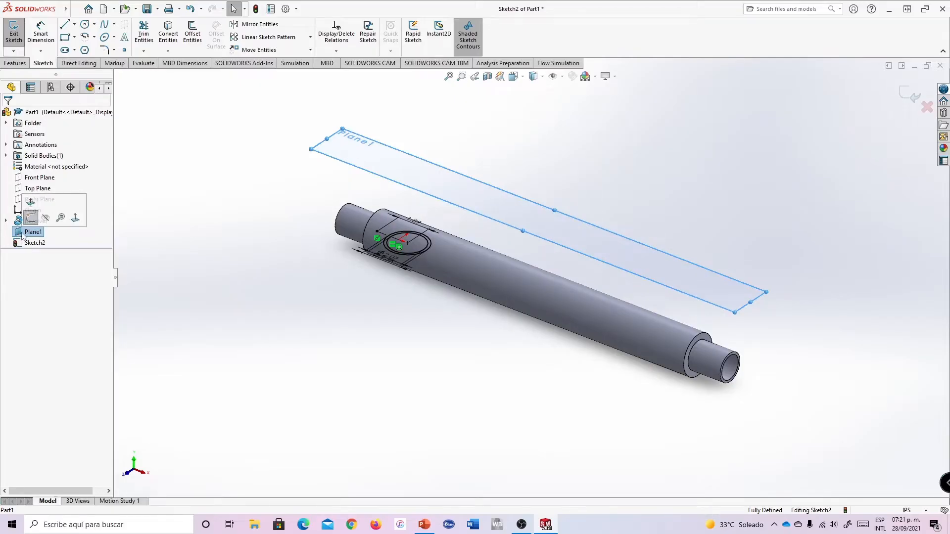
{"action": "left_click", "coordinate": [31, 218]}
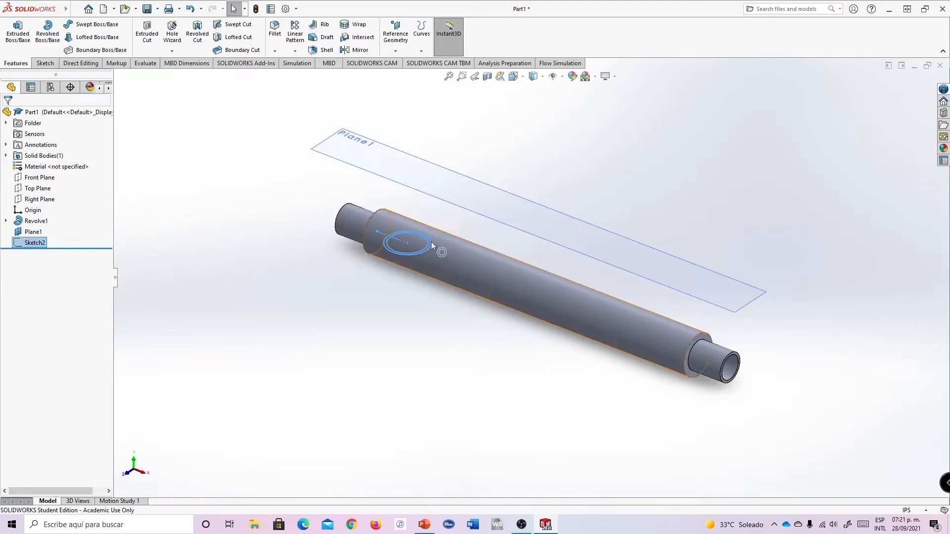
{"action": "left_click", "coordinate": [45, 63]}
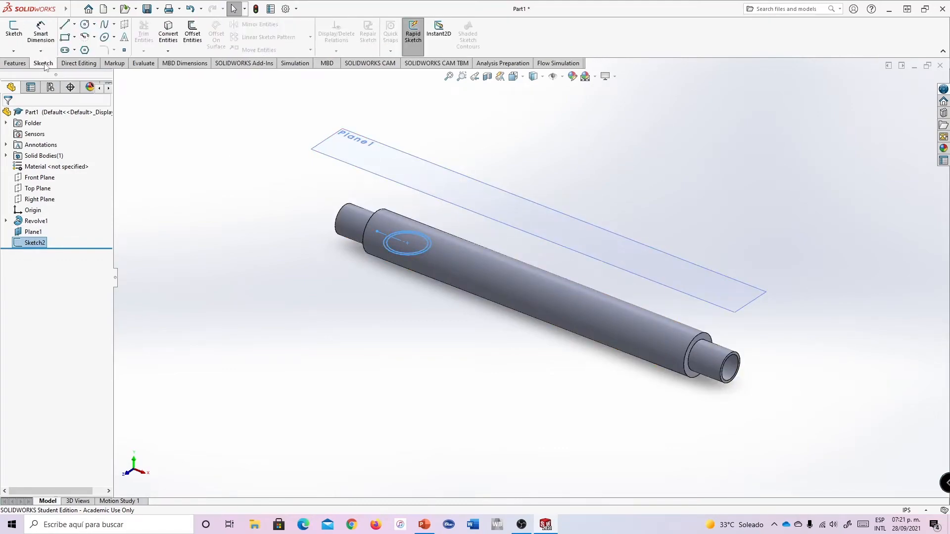
{"action": "left_click", "coordinate": [31, 243]}
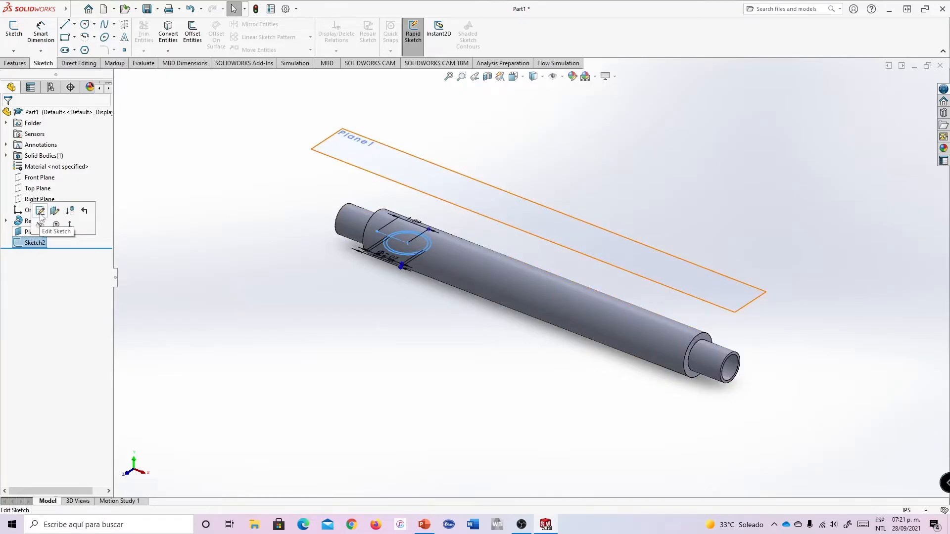
{"action": "left_click", "coordinate": [40, 212]}
{"action": "mouse_move", "coordinate": [410, 324]}
{"action": "middle_mouse_down"}
{"action": "mouse_move", "coordinate": [388, 184]}
{"action": "mouse_move", "coordinate": [361, 304]}
{"action": "mouse_move", "coordinate": [333, 290]}
{"action": "mouse_move", "coordinate": [409, 280]}
{"action": "middle_mouse_up"}
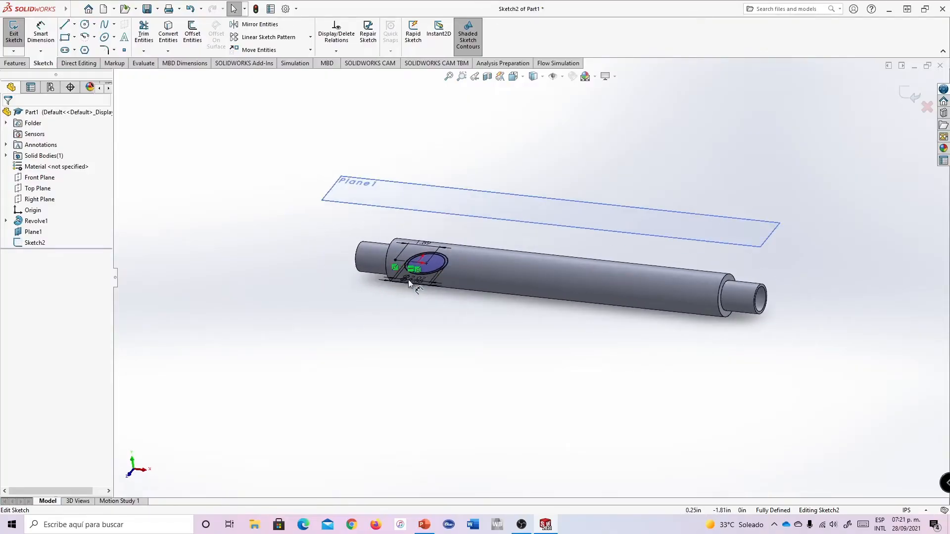
{"action": "scroll", "coordinate": [408, 280], "scroll_direction": "down", "scroll_amount": 3}
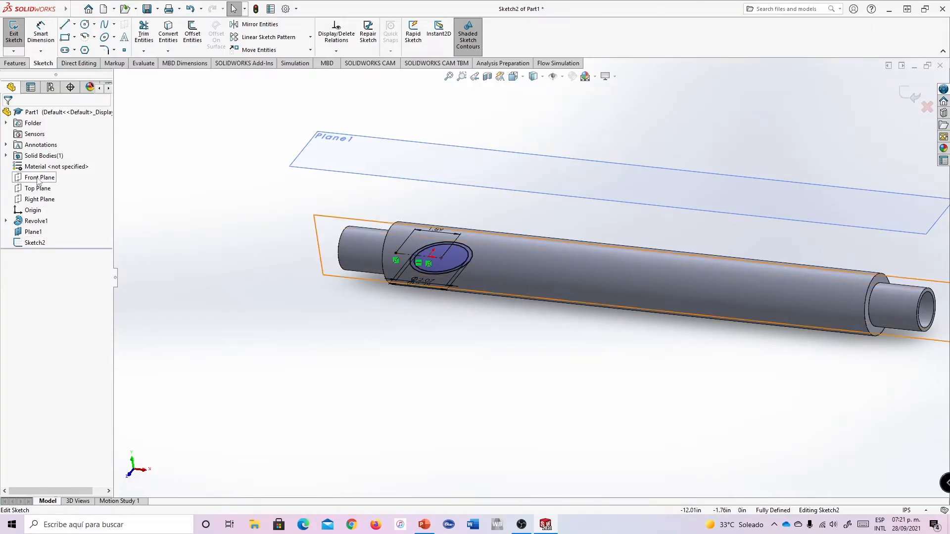
{"action": "left_click", "coordinate": [33, 233]}
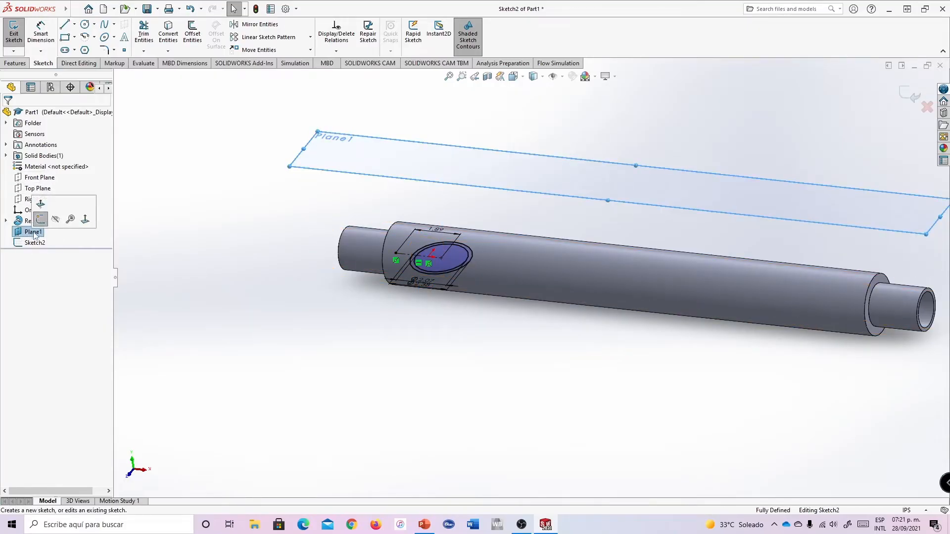
{"action": "left_click", "coordinate": [470, 261]}
{"action": "left_click", "coordinate": [168, 34]}
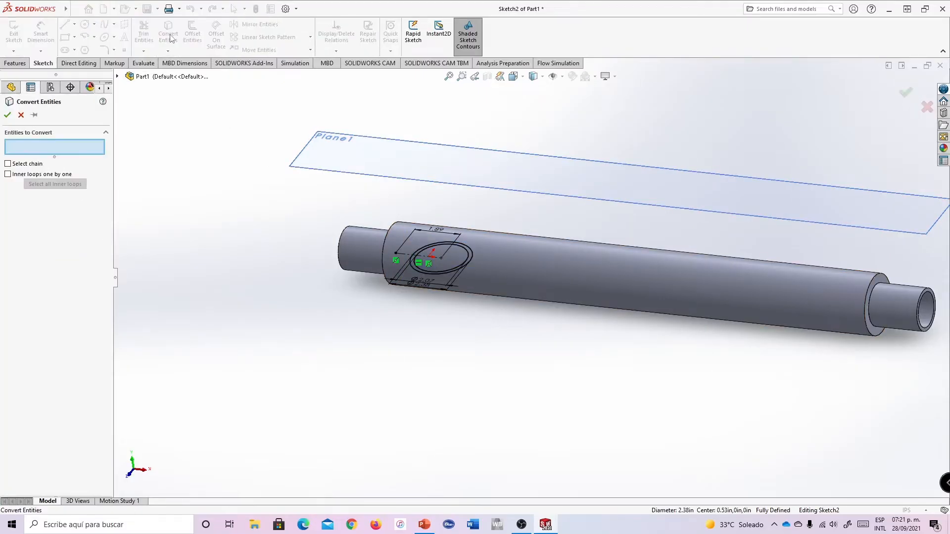
{"action": "left_click", "coordinate": [20, 114]}
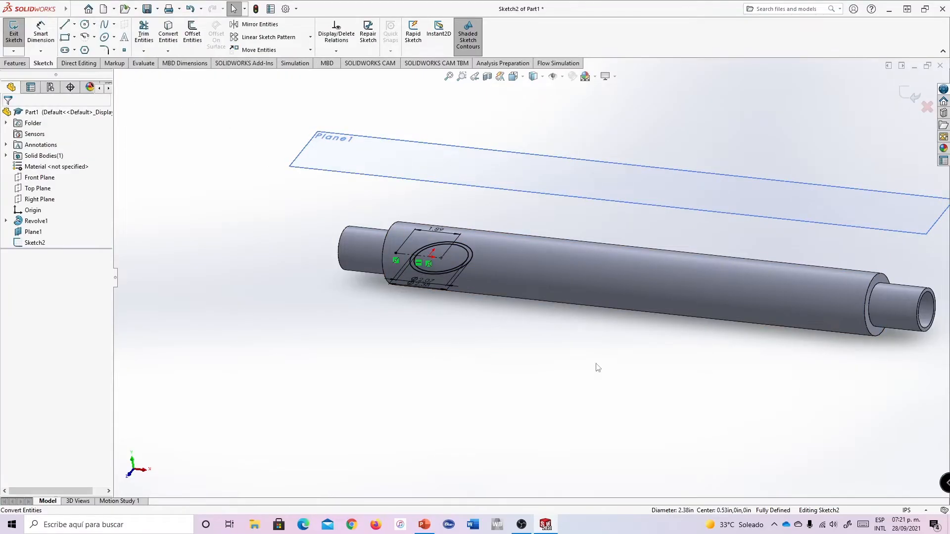
{"action": "middle_click_drag", "start_coordinate": [598, 367], "coordinate": [569, 363]}
- Close the concentric circle sketch and start a new sketch on the offset plane above the pipe
{"action": "left_click", "coordinate": [14, 28]}
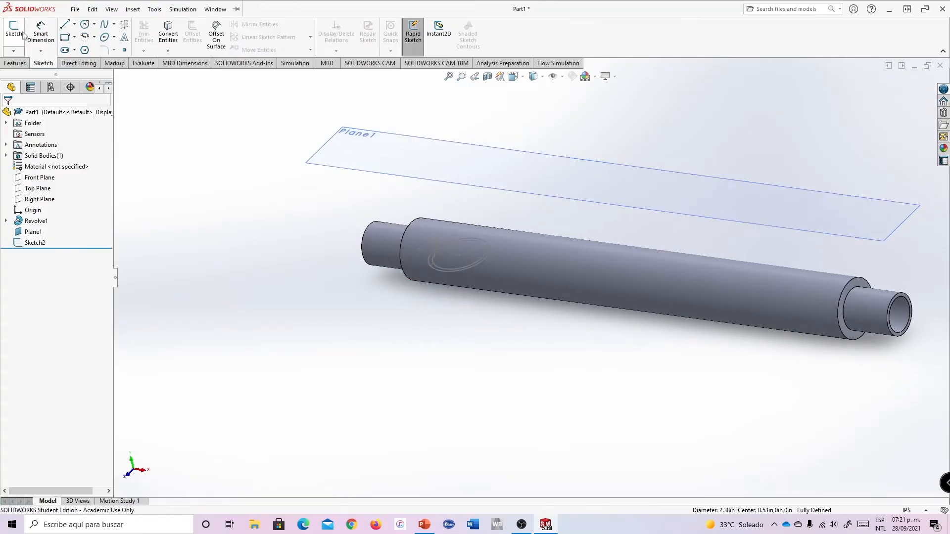
{"action": "left_click", "coordinate": [34, 233]}
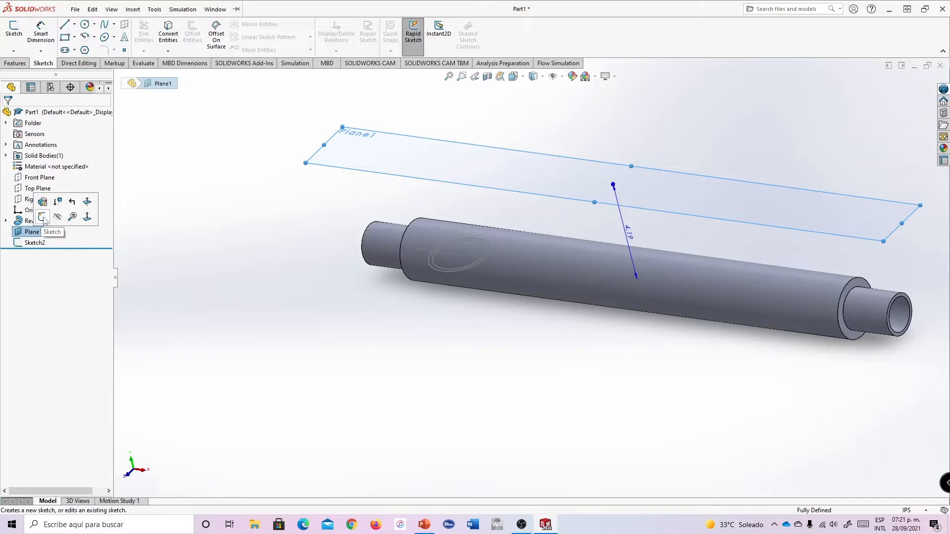
{"action": "left_click", "coordinate": [44, 221]}
{"action": "mouse_move", "coordinate": [376, 333]}
{"action": "middle_mouse_down"}
{"action": "mouse_move", "coordinate": [375, 229]}
{"action": "mouse_move", "coordinate": [360, 209]}
{"action": "middle_mouse_up"}
{"action": "scroll", "coordinate": [410, 210], "scroll_direction": "down", "scroll_amount": 5}
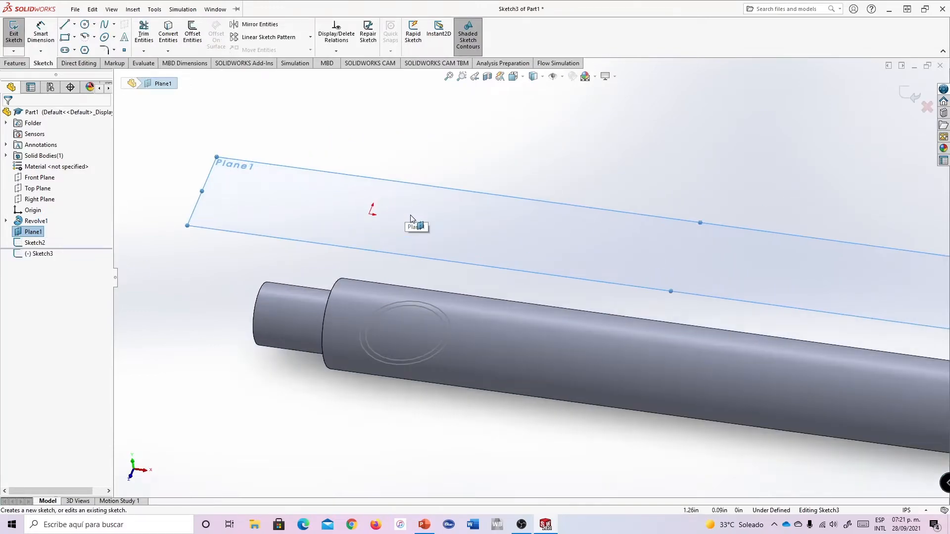
- Project the outer 2.38 in circle of the Top Plane sketch onto the offset plane with Convert Entities
{"action": "left_click", "coordinate": [443, 349]}
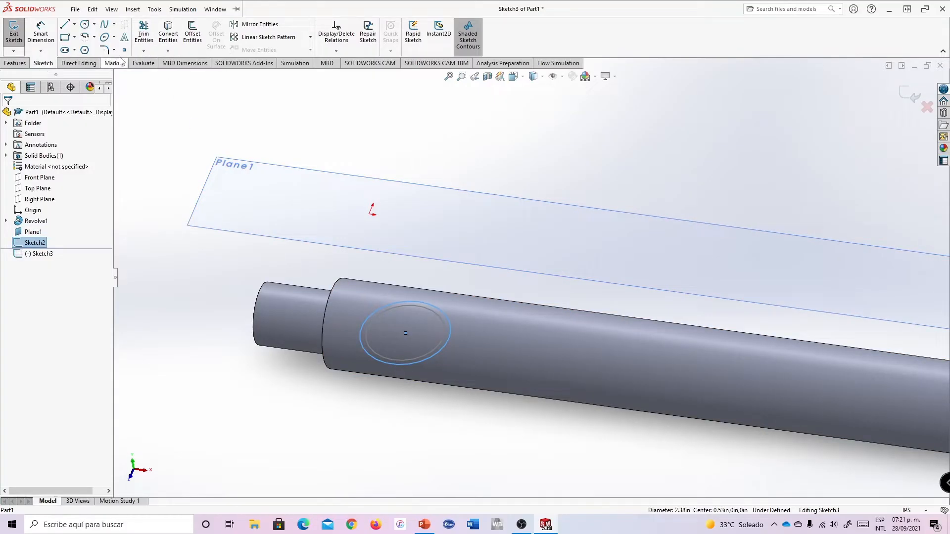
{"action": "left_click", "coordinate": [168, 35]}
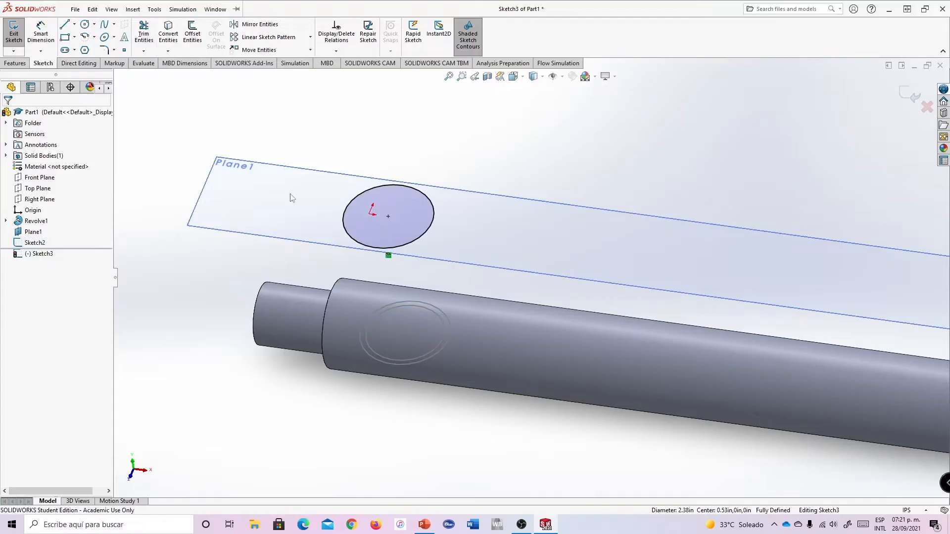
{"action": "mouse_move", "coordinate": [371, 415]}
{"action": "middle_mouse_down"}
{"action": "mouse_move", "coordinate": [375, 381]}
{"action": "mouse_move", "coordinate": [375, 404]}
{"action": "middle_mouse_up"}
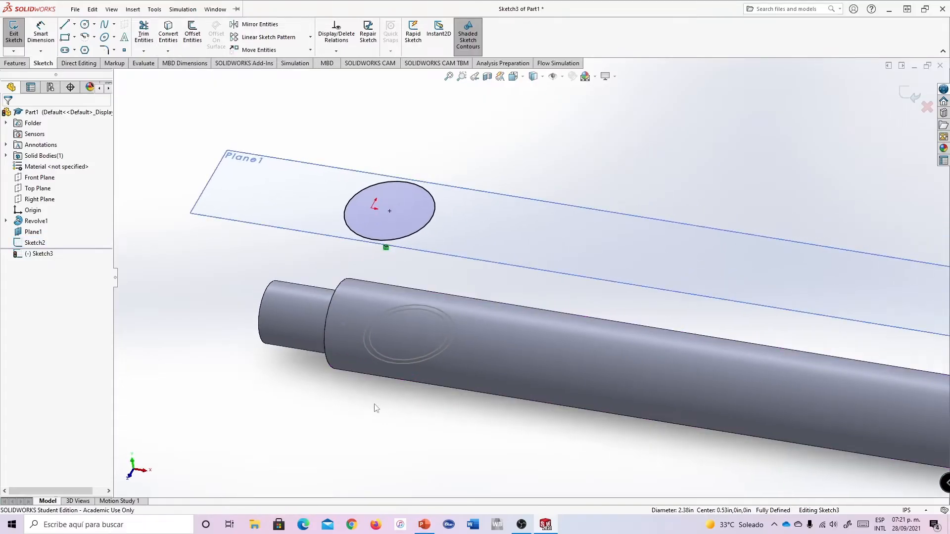
- Project the inner 2.067 in circle of the Top Plane sketch onto the offset plane with Convert Entities
{"action": "left_click", "coordinate": [440, 346]}
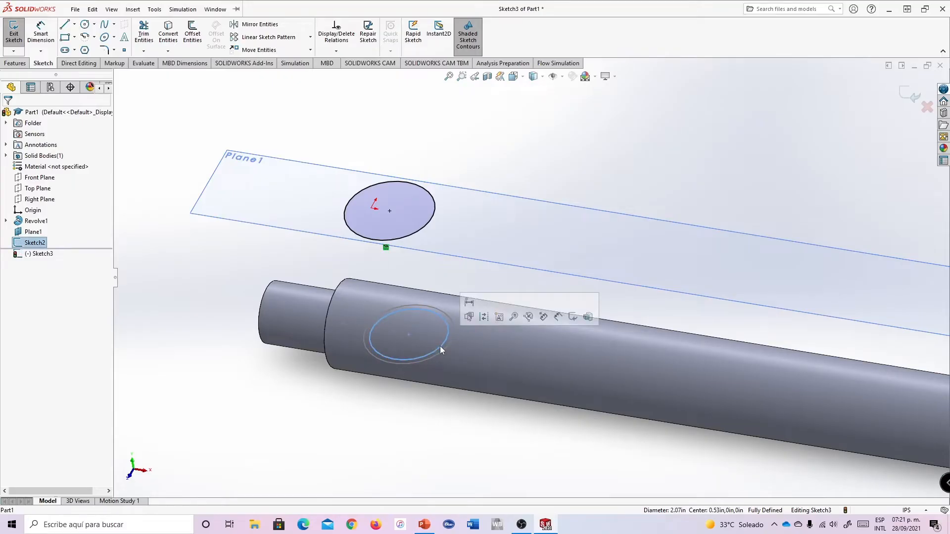
{"action": "left_click", "coordinate": [168, 34]}
{"action": "middle_click_drag", "start_coordinate": [376, 386], "coordinate": [376, 376]}
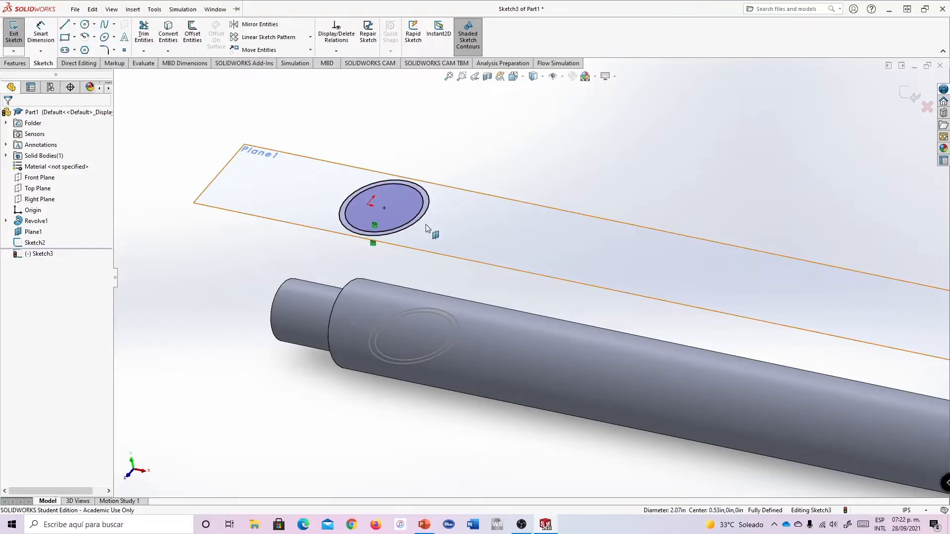
{"action": "middle_click_drag", "start_coordinate": [424, 244], "coordinate": [471, 206]}
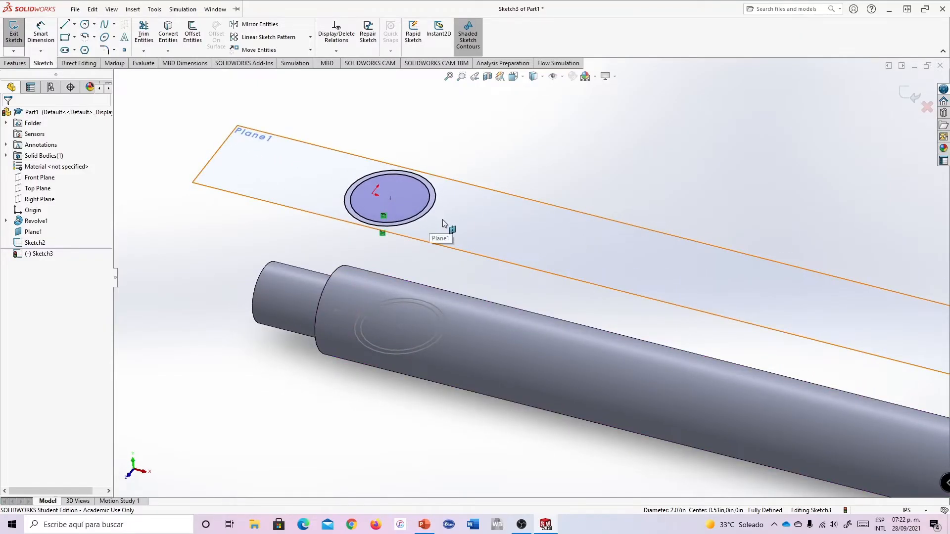
- Extrude the ring between the two projected circles Up To Surface, ending at the outer pipe's outer face
{"action": "left_click", "coordinate": [16, 63]}
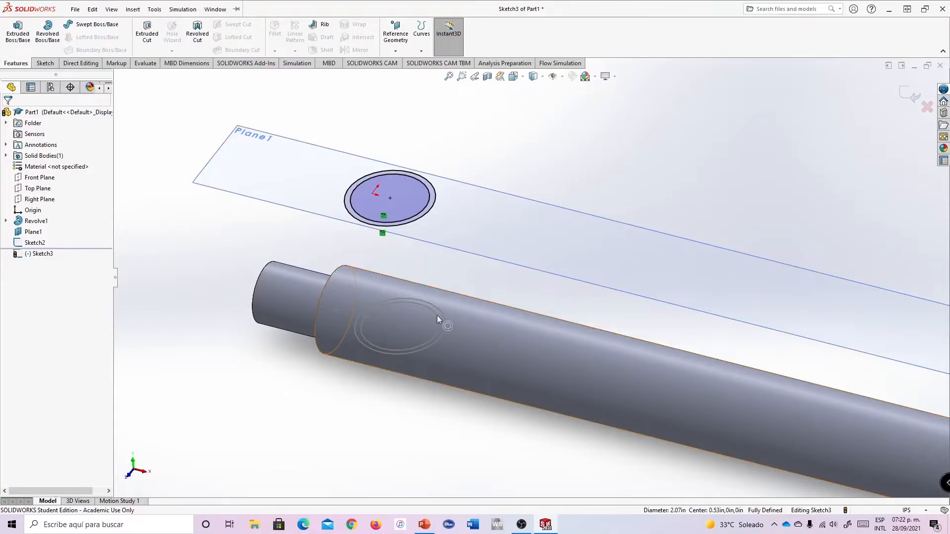
{"action": "left_click", "coordinate": [19, 42]}
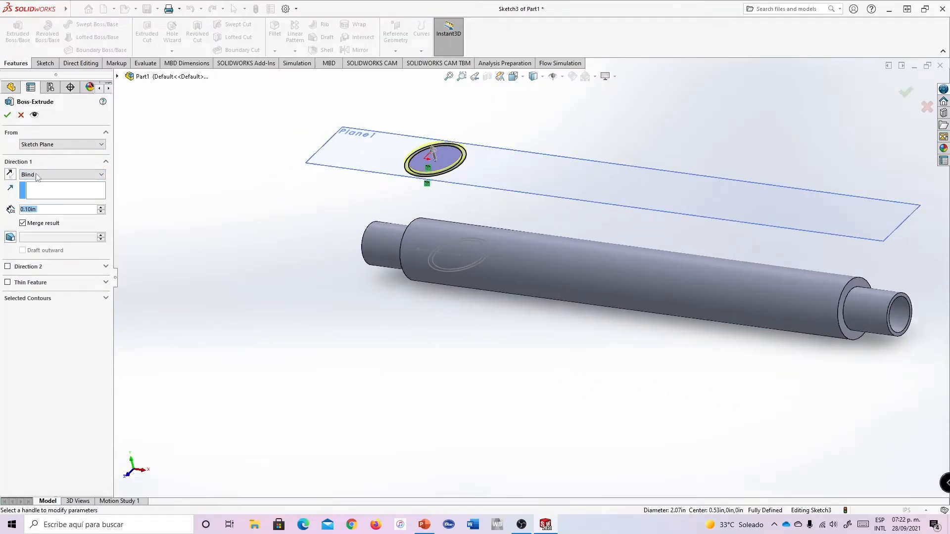
{"action": "left_click", "coordinate": [37, 177]}
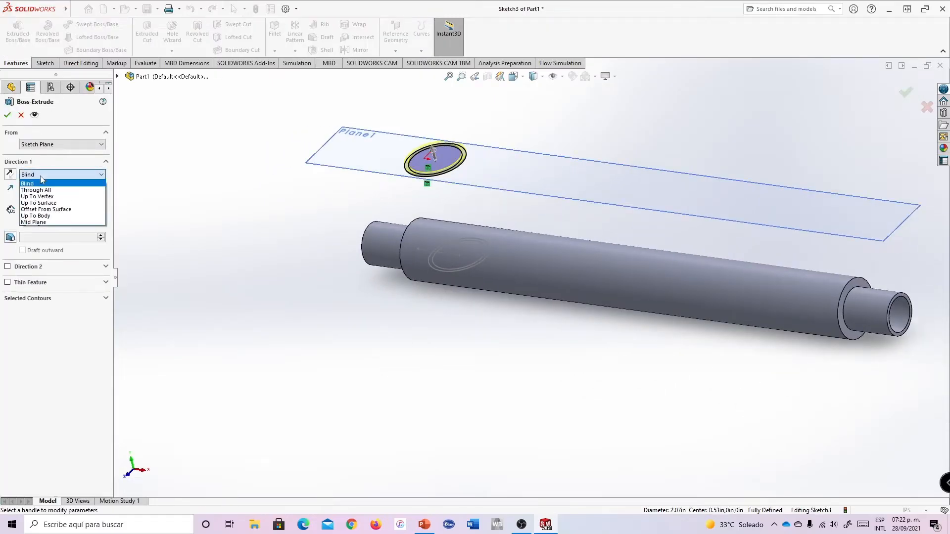
{"action": "left_click", "coordinate": [48, 203]}
{"action": "left_click", "coordinate": [540, 257]}
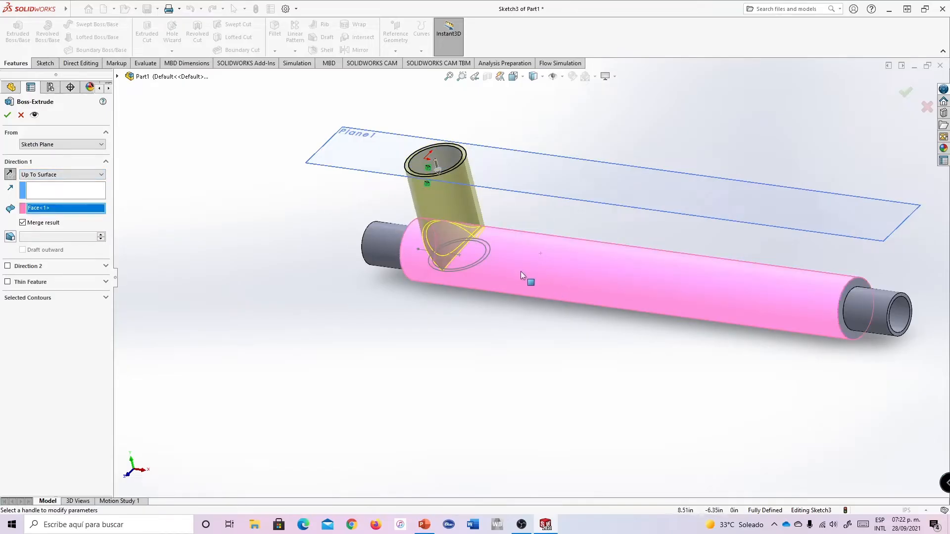
{"action": "middle_click_drag", "start_coordinate": [475, 322], "coordinate": [490, 302]}
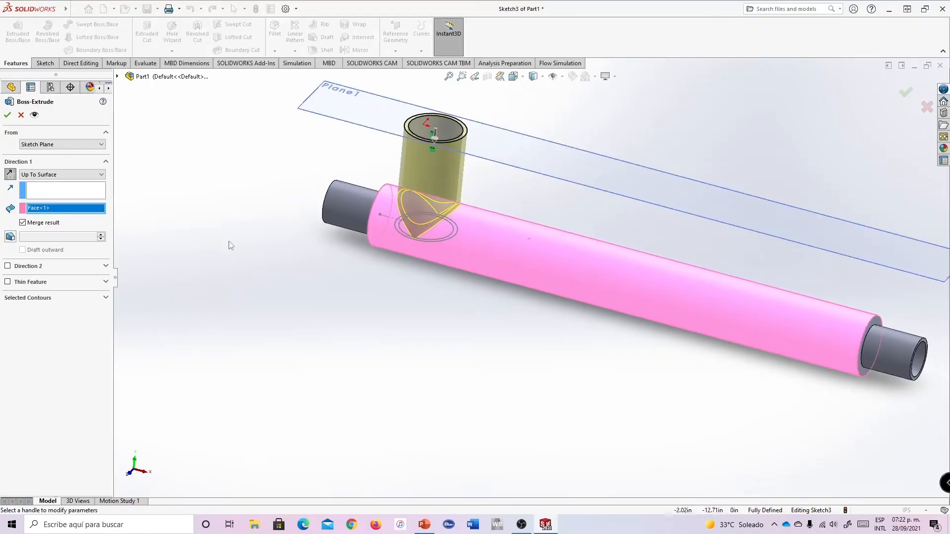
{"action": "left_click", "coordinate": [8, 115]}
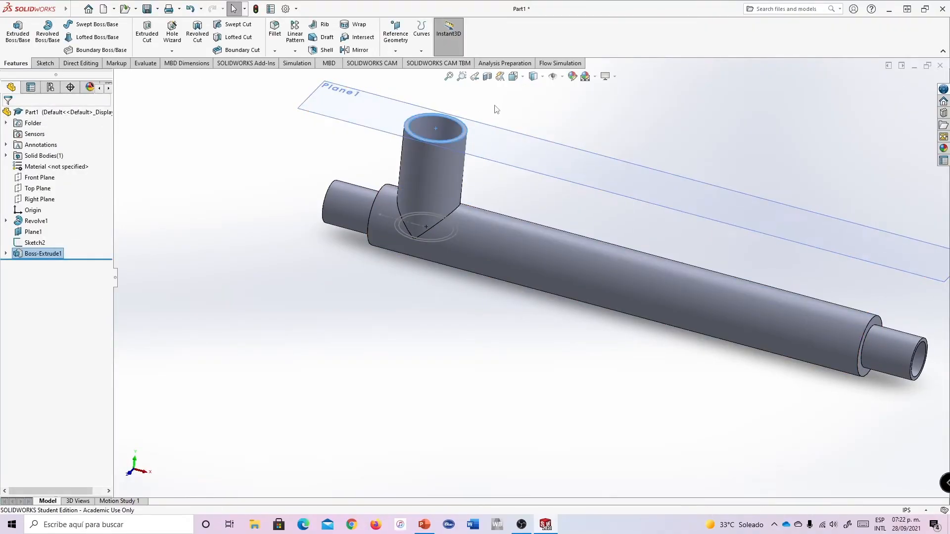
- Section the model along the Front Plane and examine the junction between the nozzle and the outer pipe
{"action": "scroll", "coordinate": [509, 113], "scroll_direction": "up", "scroll_amount": 2}
{"action": "scroll", "coordinate": [504, 134], "scroll_direction": "down", "scroll_amount": 2}
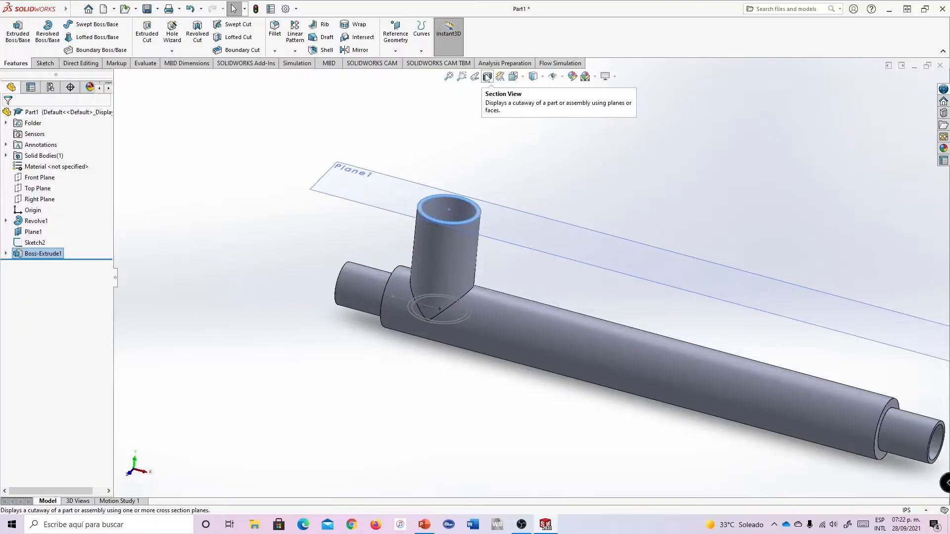
{"action": "left_click", "coordinate": [487, 77]}
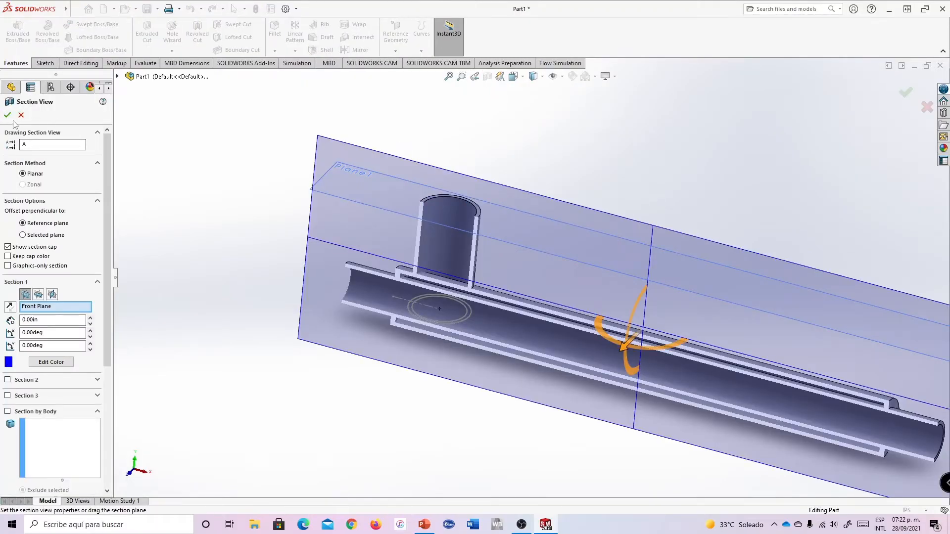
{"action": "left_click", "coordinate": [8, 115]}
{"action": "middle_click_drag", "start_coordinate": [510, 265], "coordinate": [513, 296]}
{"action": "scroll", "coordinate": [441, 282], "scroll_direction": "down", "scroll_amount": 2}
{"action": "scroll", "coordinate": [447, 274], "scroll_direction": "down", "scroll_amount": 8}
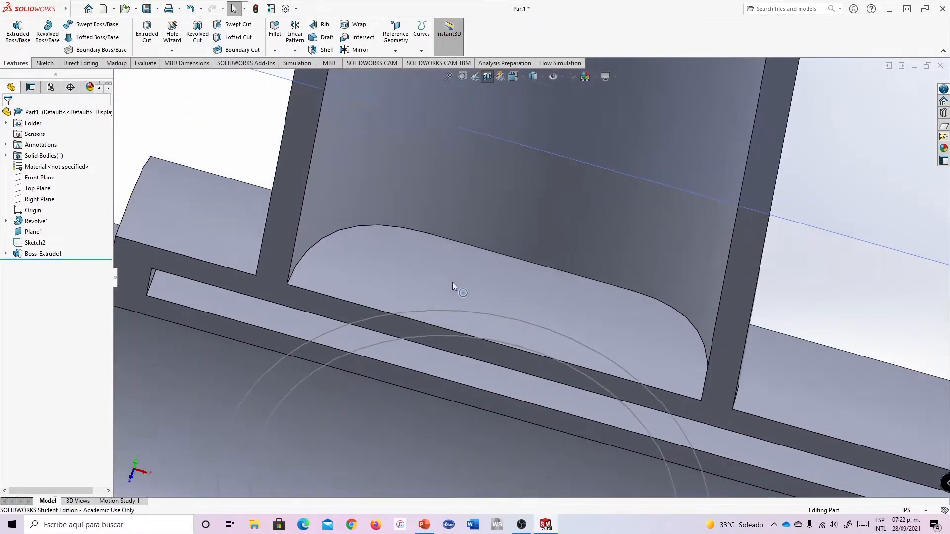
{"action": "scroll", "coordinate": [453, 282], "scroll_direction": "up", "scroll_amount": 5}
{"action": "middle_click_drag", "start_coordinate": [496, 274], "coordinate": [622, 257]}
{"action": "scroll", "coordinate": [623, 265], "scroll_direction": "down", "scroll_amount": 3}
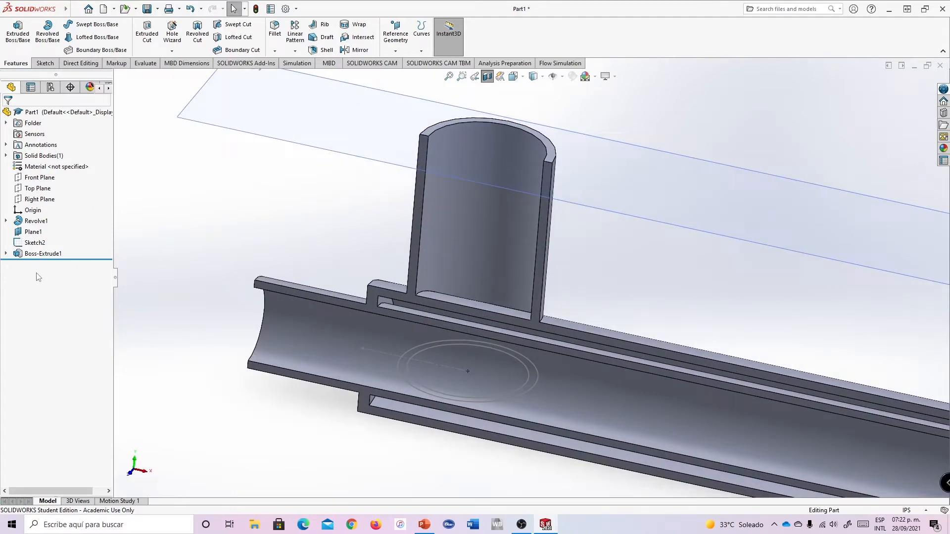
- Start a sketch on the offset plane and project the Top Plane sketch's inner 2.067 in circle onto it with Convert Entities
{"action": "left_click", "coordinate": [32, 232]}
{"action": "left_click", "coordinate": [41, 221]}
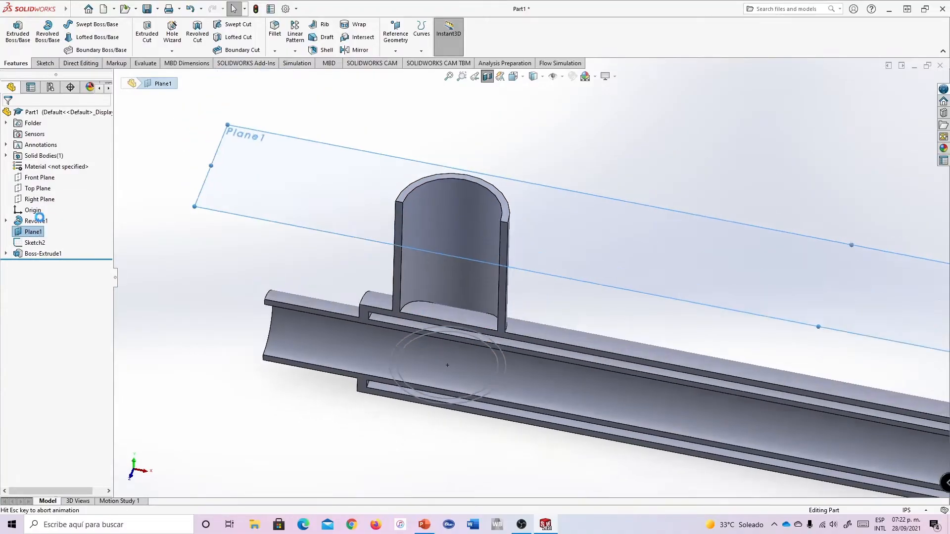
{"action": "middle_click_drag", "start_coordinate": [397, 321], "coordinate": [386, 188]}
{"action": "scroll", "coordinate": [394, 247], "scroll_direction": "down", "scroll_amount": 3}
{"action": "scroll", "coordinate": [394, 247], "scroll_direction": "down", "scroll_amount": 1}
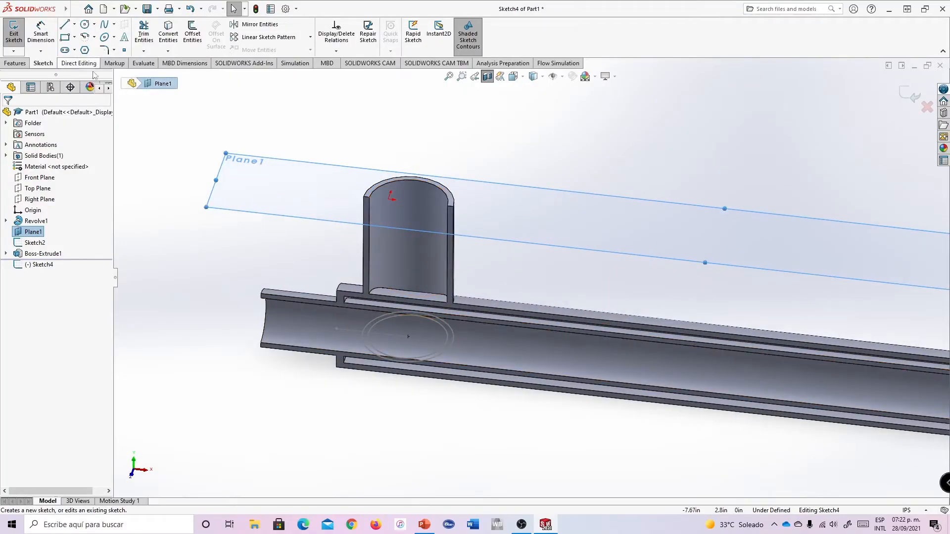
{"action": "left_click", "coordinate": [444, 342]}
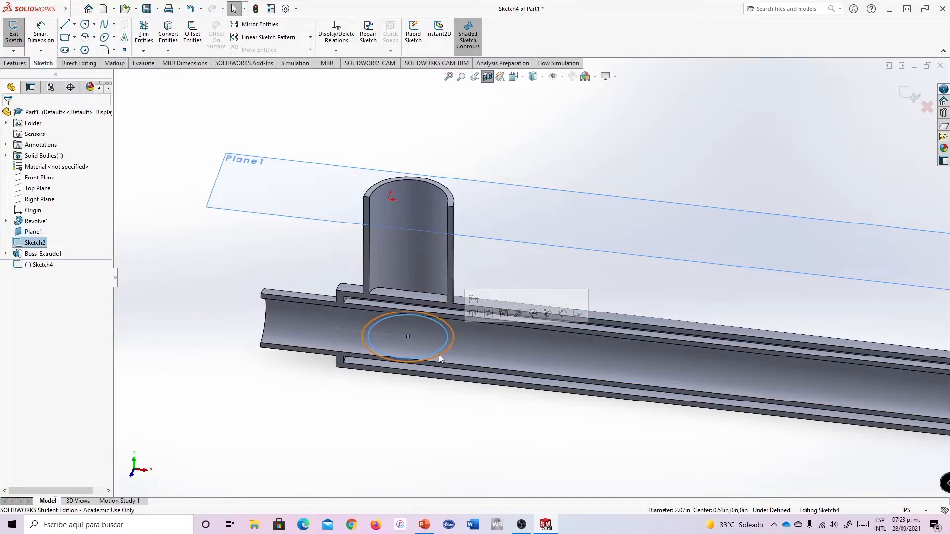
{"action": "left_click", "coordinate": [168, 34]}
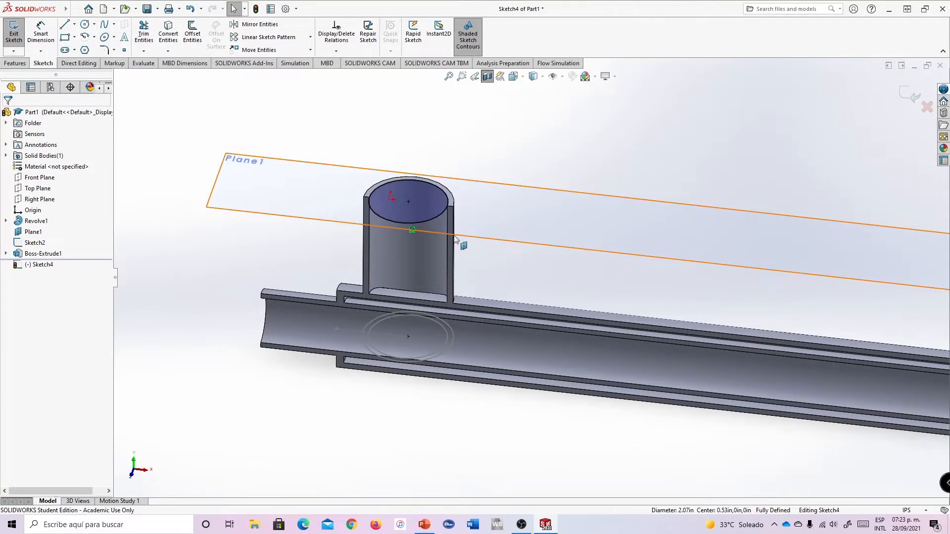
- Cut-extrude the projected inner circle Up To Surface, ending at the outer pipe's inner face to open the nozzle into the annulus
{"action": "left_click", "coordinate": [15, 64]}
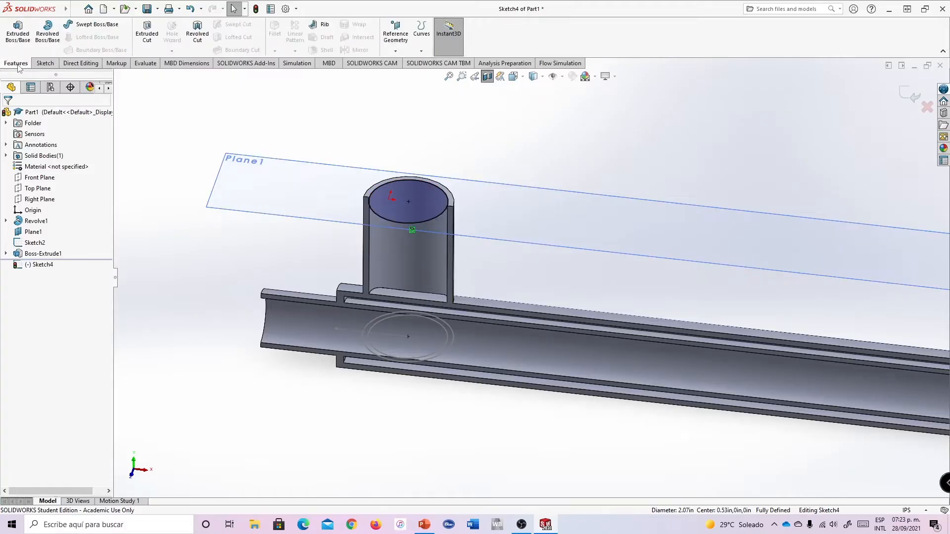
{"action": "left_click", "coordinate": [152, 38]}
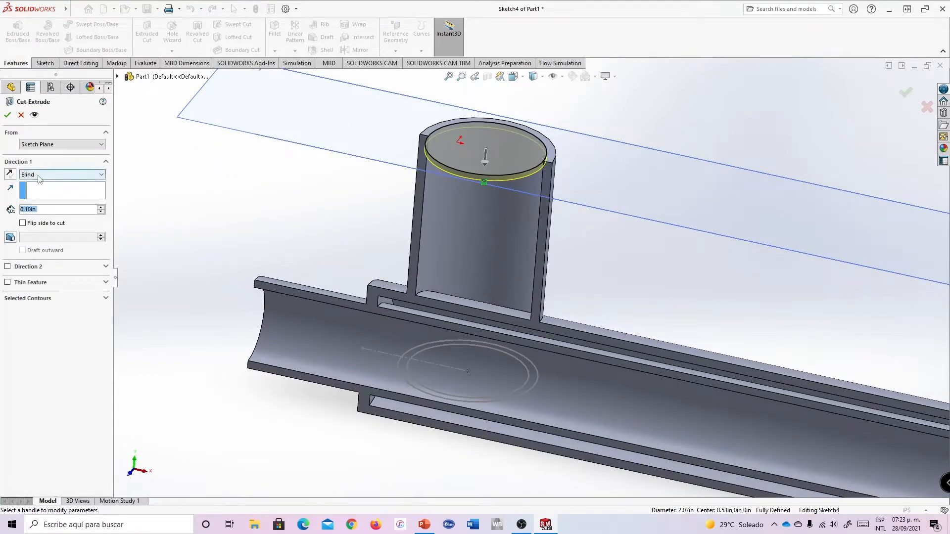
{"action": "left_click", "coordinate": [40, 176]}
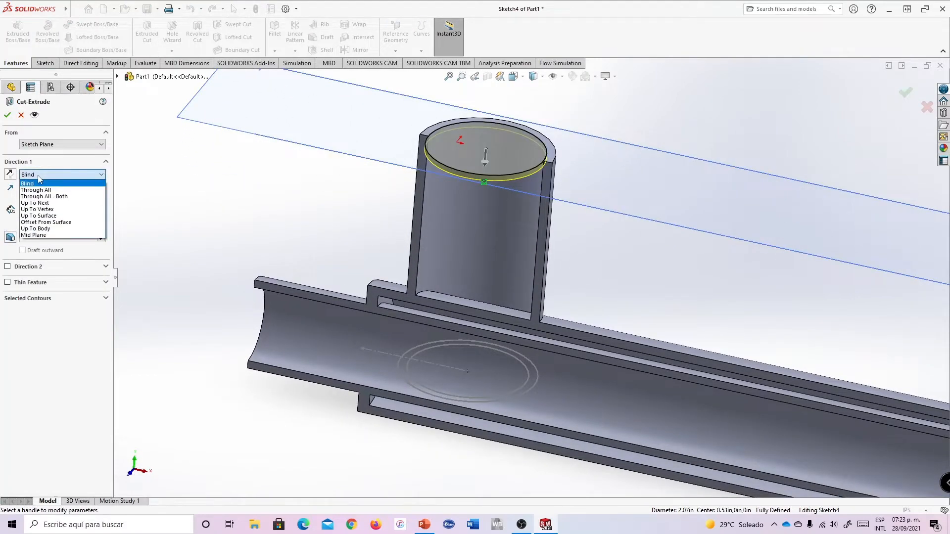
{"action": "left_click", "coordinate": [50, 216]}
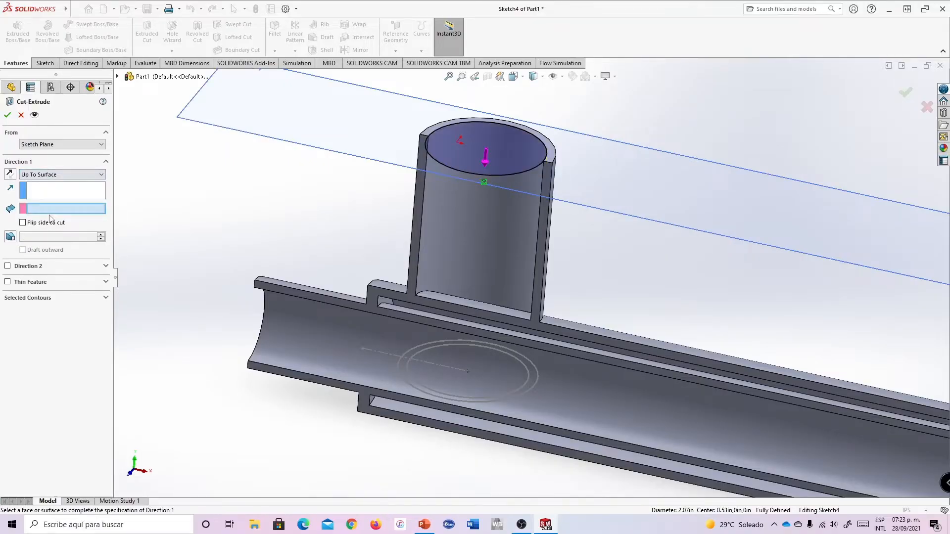
{"action": "left_click", "coordinate": [451, 313]}
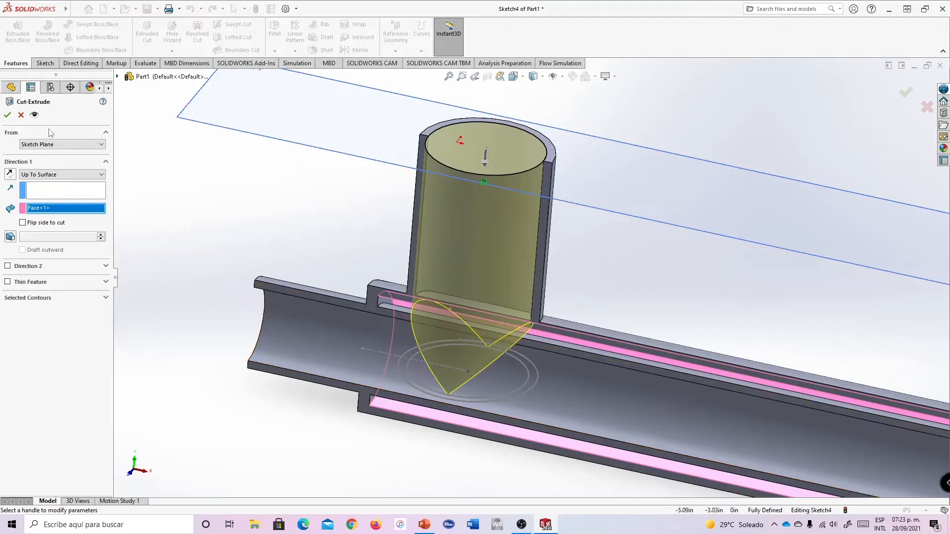
{"action": "left_click", "coordinate": [6, 117]}
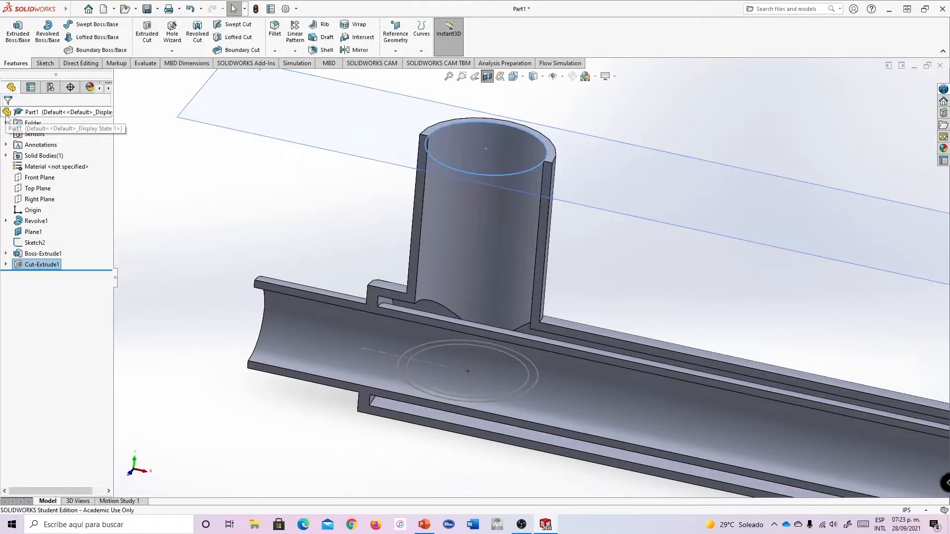
- Inspect the nozzle opening in the sectioned model and turn off the section view
{"action": "middle_click_drag", "start_coordinate": [590, 291], "coordinate": [652, 283]}
{"action": "scroll", "coordinate": [672, 291], "scroll_direction": "up", "scroll_amount": 5}
{"action": "scroll", "coordinate": [673, 295], "scroll_direction": "down", "scroll_amount": 2}
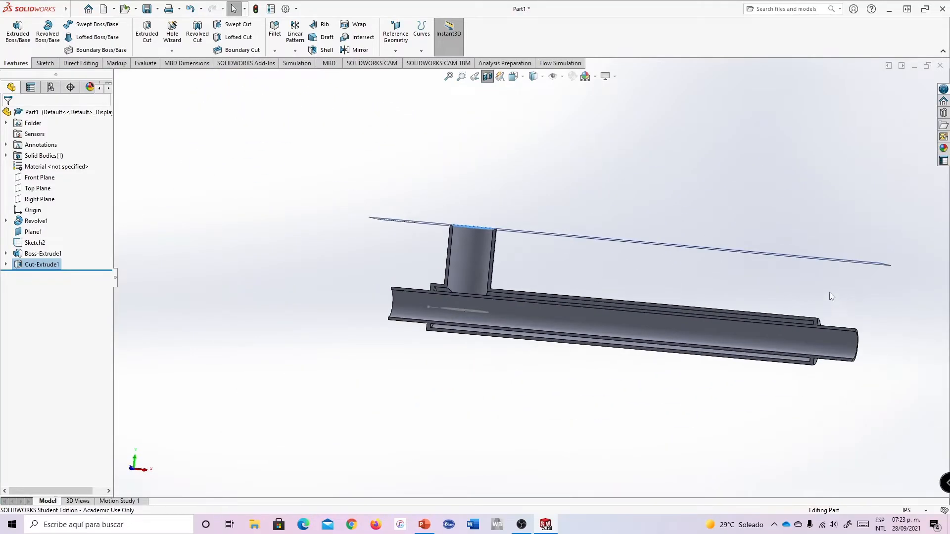
{"action": "middle_click_drag", "start_coordinate": [830, 296], "coordinate": [789, 349]}
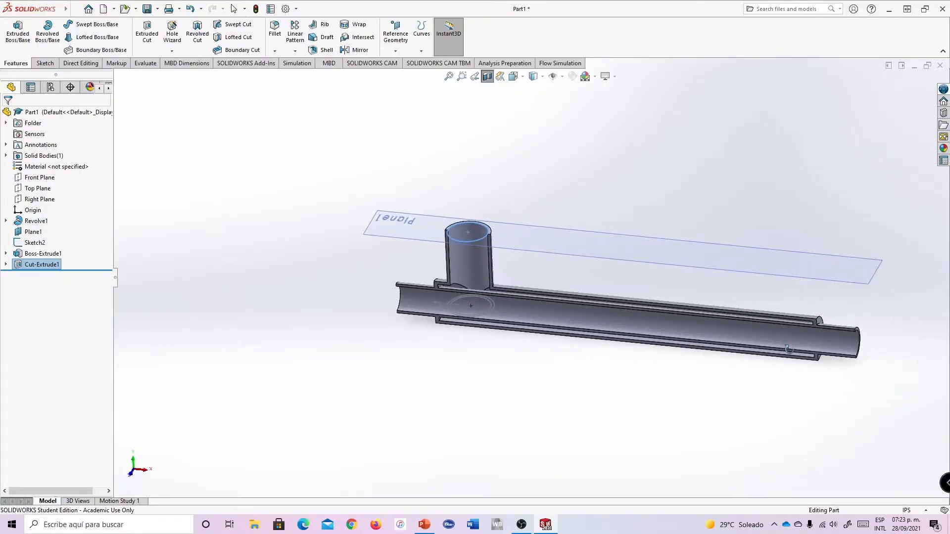
{"action": "left_click", "coordinate": [487, 77]}
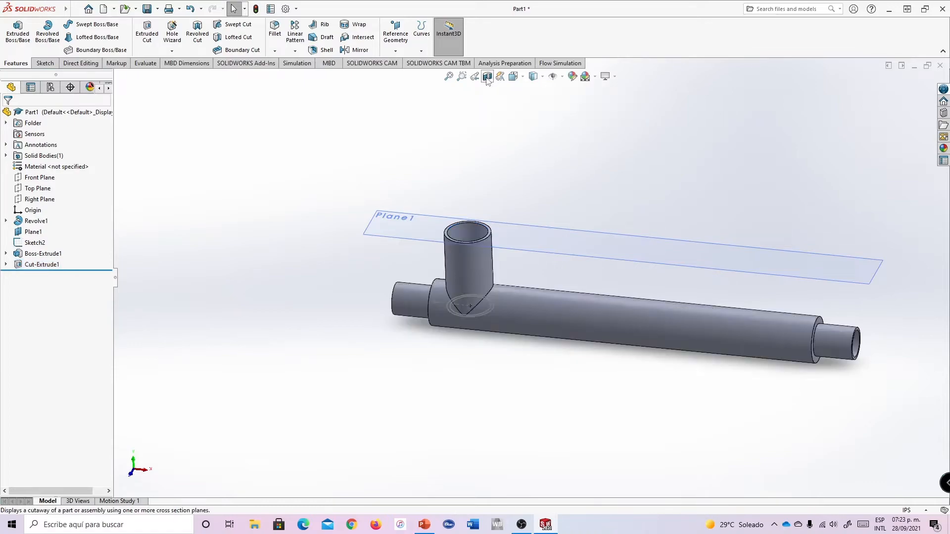
{"action": "middle_click_drag", "start_coordinate": [717, 314], "coordinate": [688, 283]}
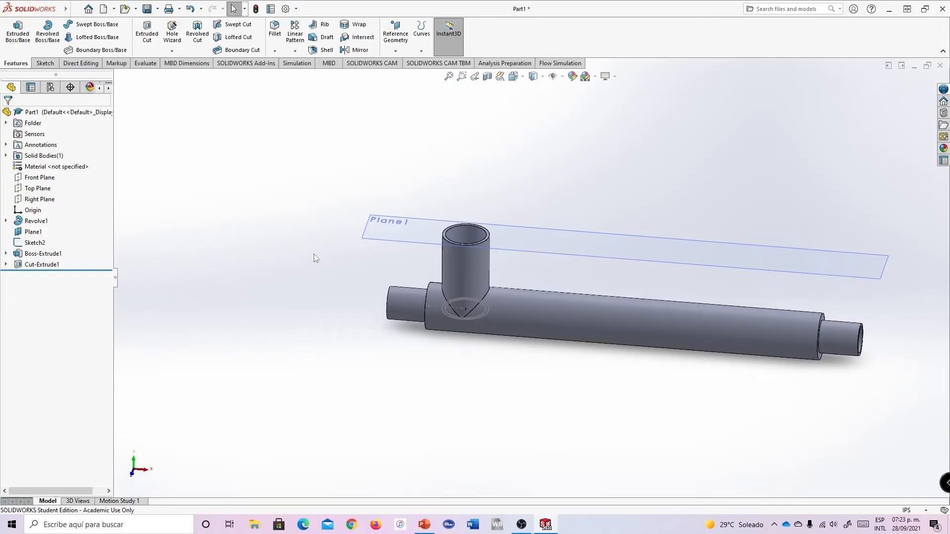
- Sketch a horizontal centerline about 2.34 in long on the Top Plane, running inward from the middle of the outer pipe's end opposite the nozzle
{"action": "left_click", "coordinate": [32, 190]}
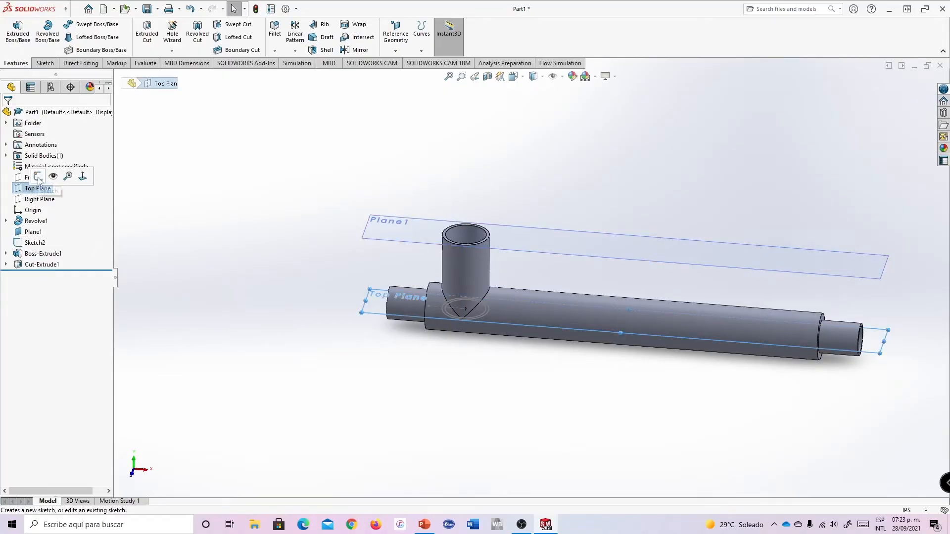
{"action": "left_click", "coordinate": [38, 177]}
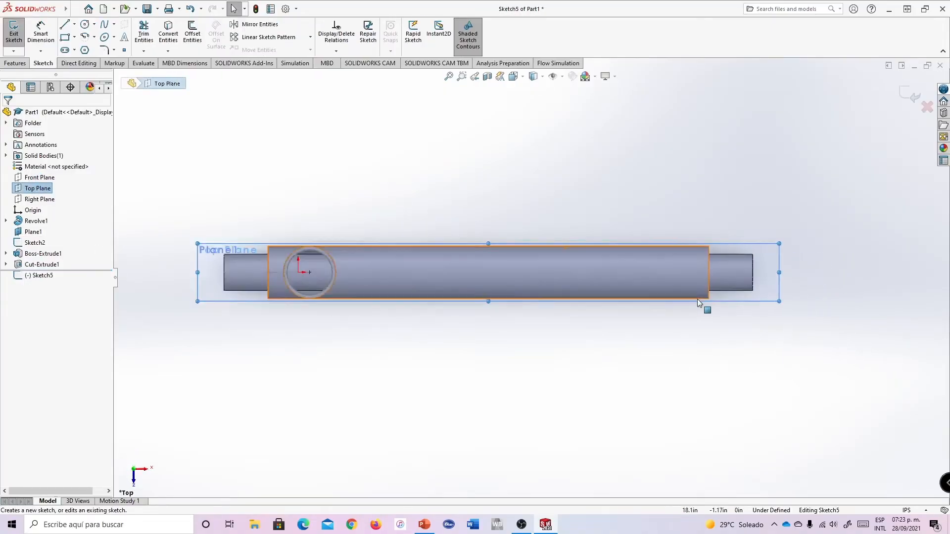
{"action": "scroll", "coordinate": [697, 299], "scroll_direction": "down", "scroll_amount": 5}
{"action": "scroll", "coordinate": [675, 213], "scroll_direction": "down", "scroll_amount": 3}
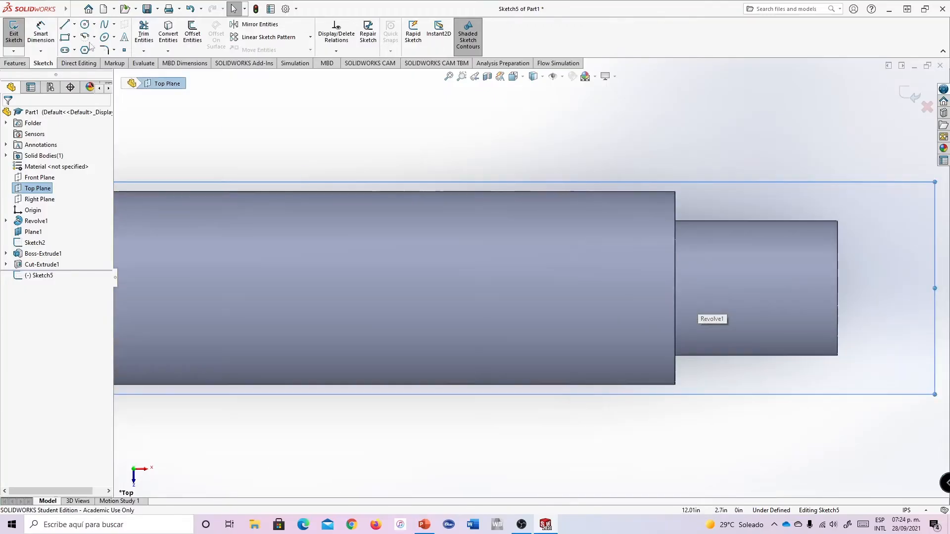
{"action": "left_click", "coordinate": [75, 24]}
{"action": "left_click", "coordinate": [83, 47]}
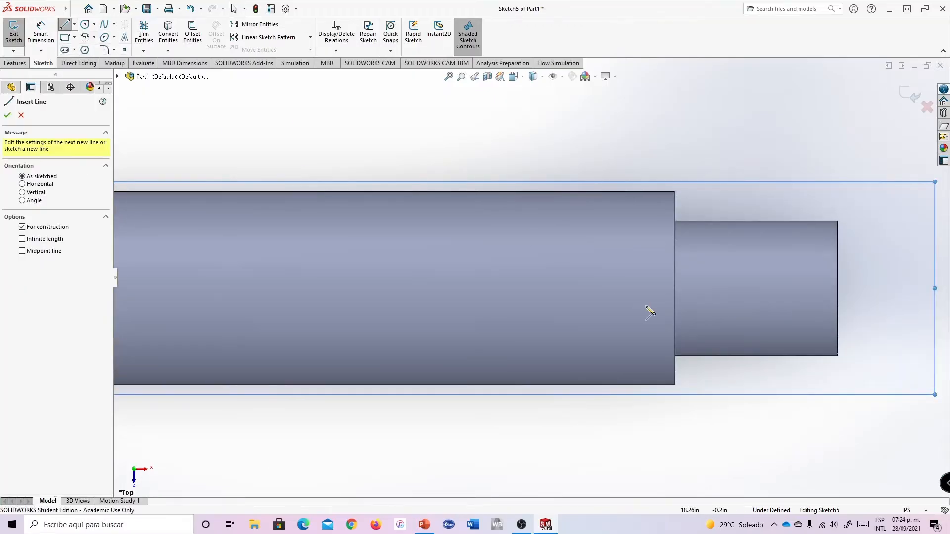
{"action": "left_click", "coordinate": [675, 288]}
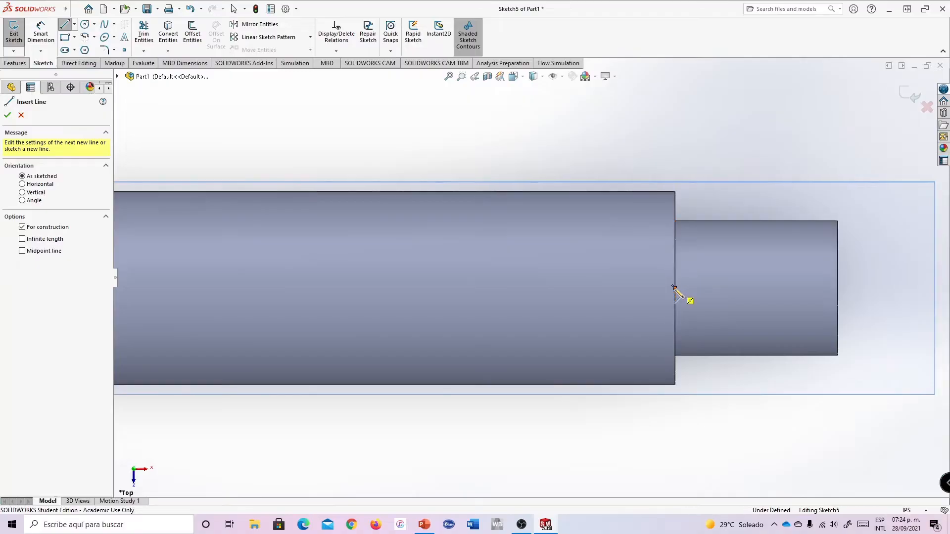
{"action": "left_click", "coordinate": [485, 288]}
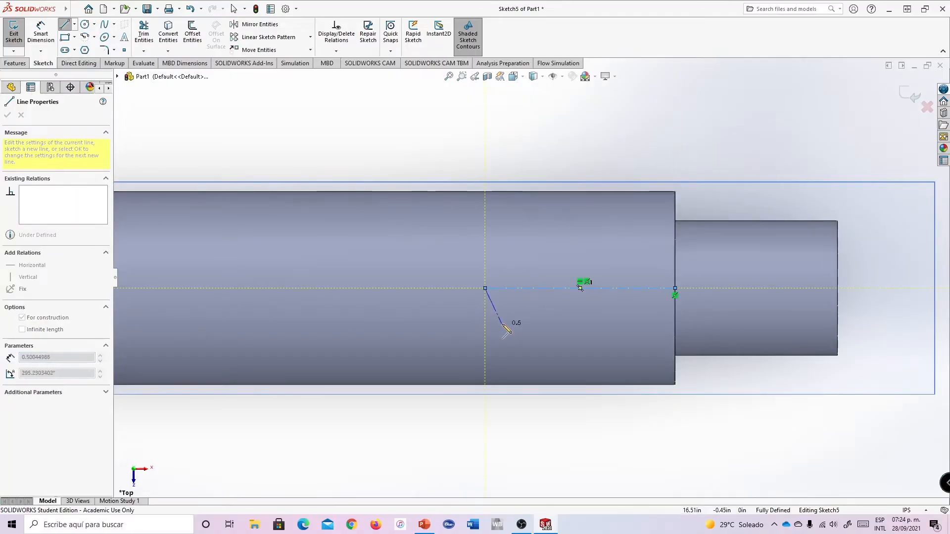
{"action": "key", "text": "Escape"}
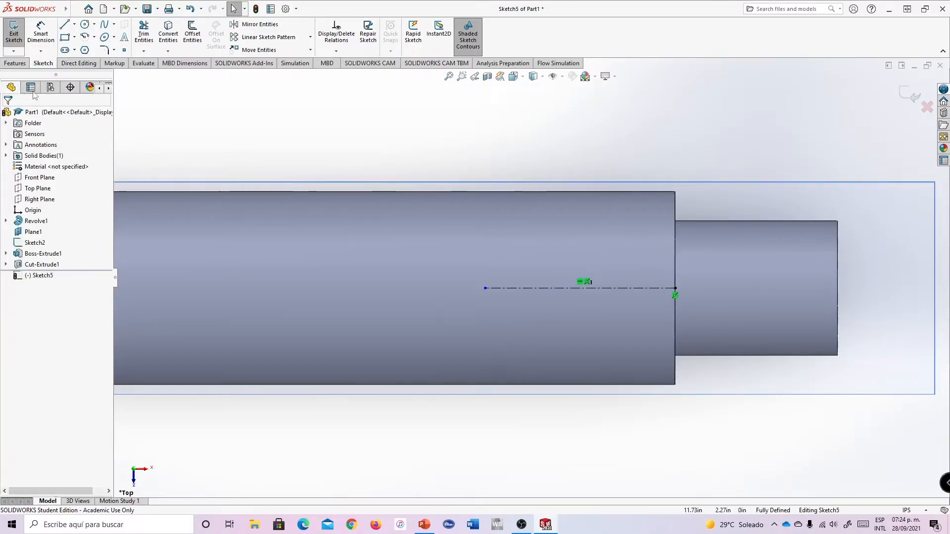
- Dimension the horizontal centerline's length and set it to 1.89 in
{"action": "left_click", "coordinate": [41, 37]}
{"action": "left_click", "coordinate": [563, 289]}
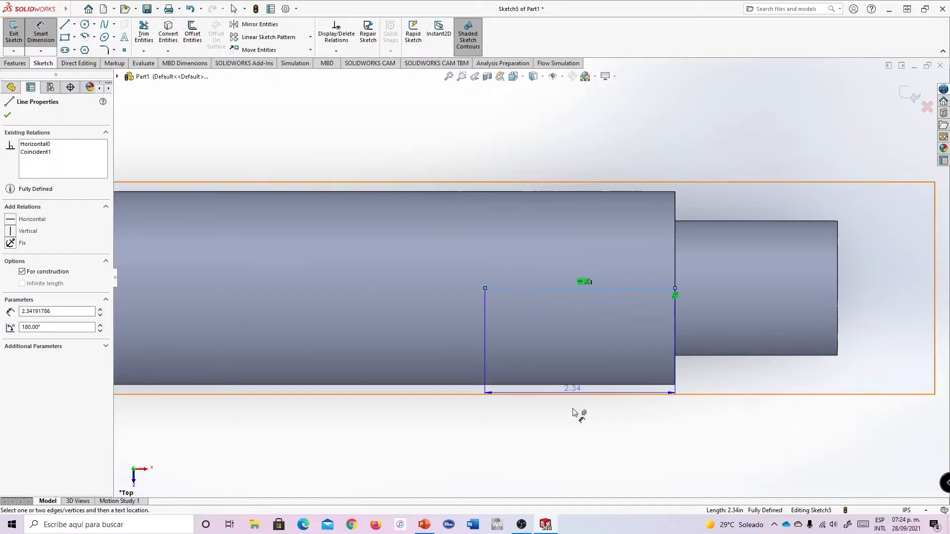
{"action": "left_click", "coordinate": [571, 419]}
{"action": "type", "text": "1.75"}
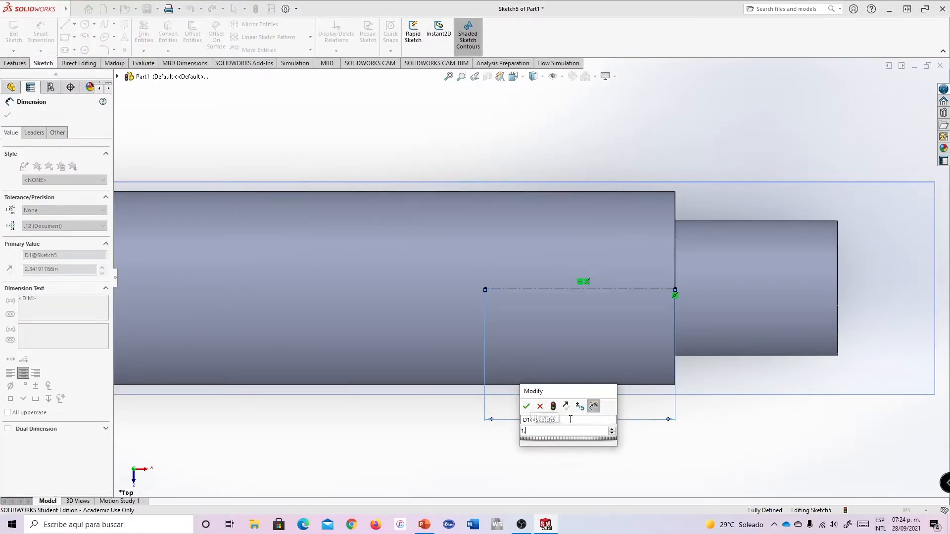
{"action": "key", "text": "Return"}
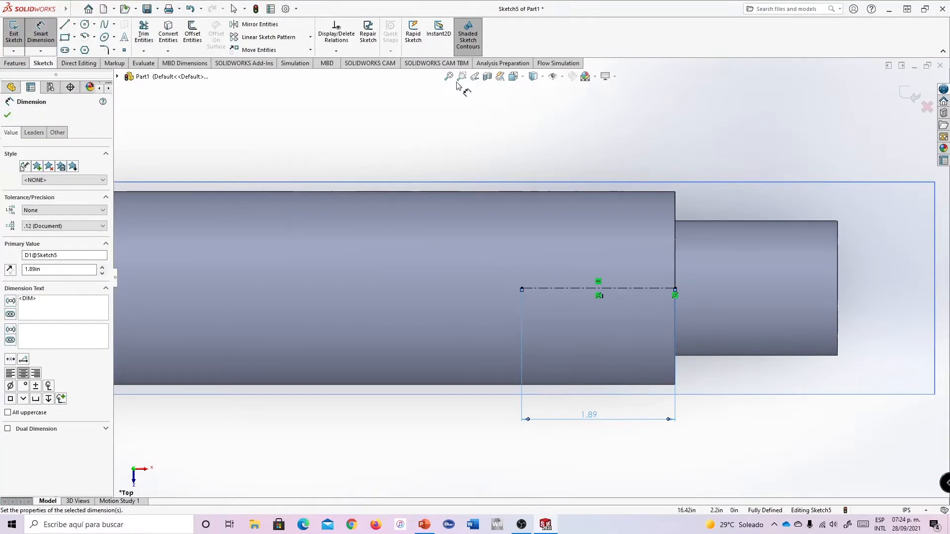
- Sketch two concentric circles centred on the centerline's inner endpoint, about 2.26 in and 2.03 in in diameter
{"action": "left_click", "coordinate": [84, 25]}
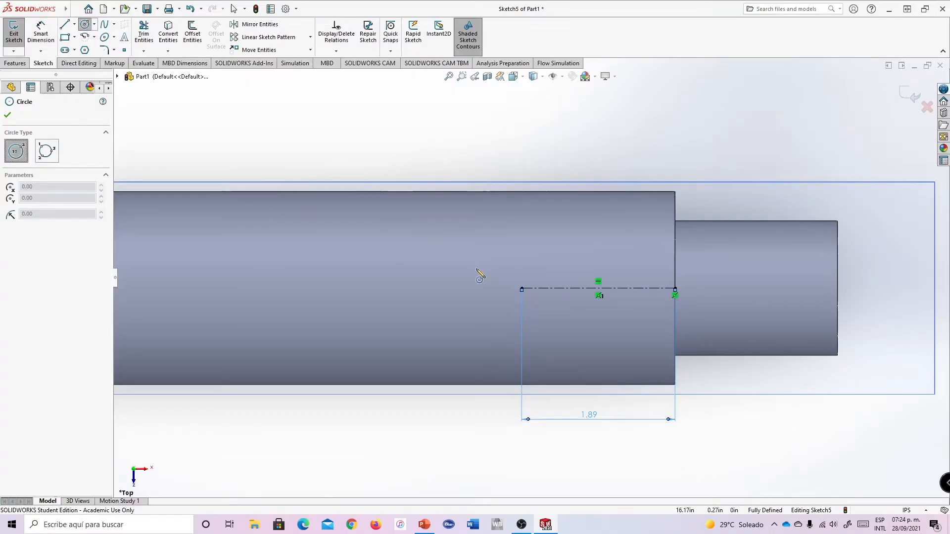
{"action": "left_click", "coordinate": [522, 289]}
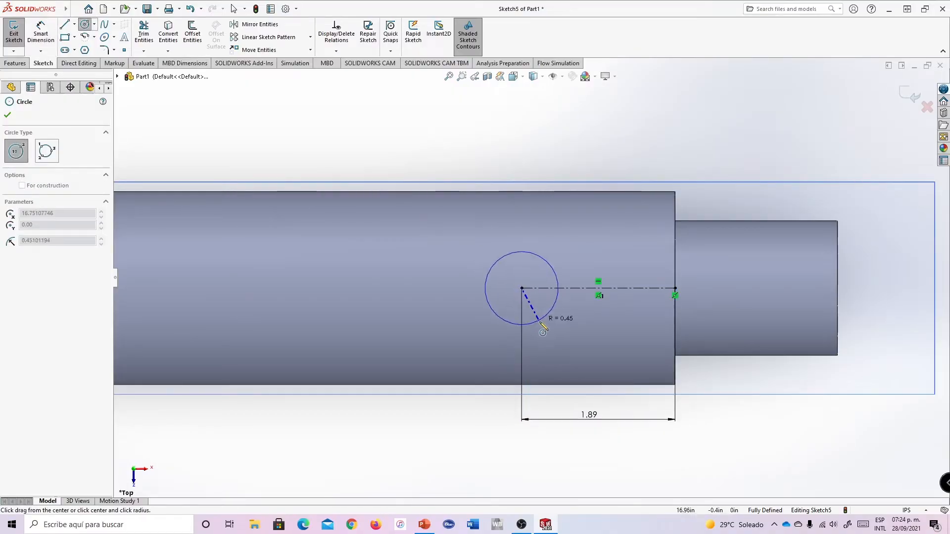
{"action": "left_click", "coordinate": [581, 362]}
{"action": "left_click", "coordinate": [522, 289]}
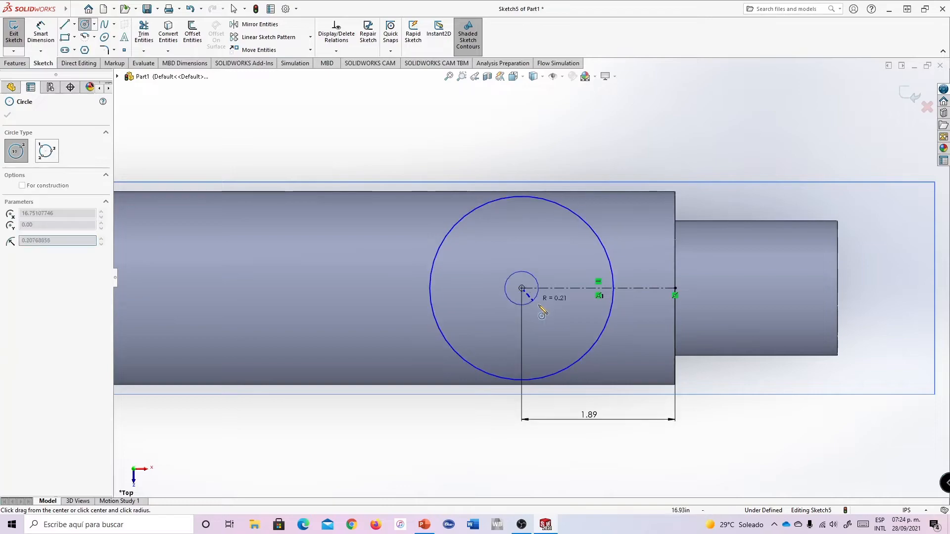
{"action": "left_click", "coordinate": [587, 337]}
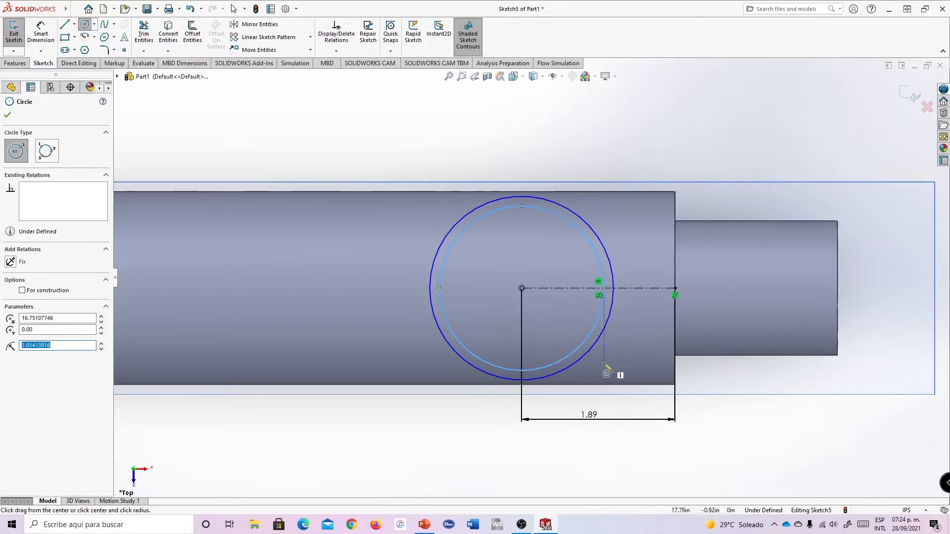
{"action": "left_click", "coordinate": [7, 114]}
- Dimension the outer circle's diameter and set it to 2.38 in
{"action": "left_click", "coordinate": [41, 34]}
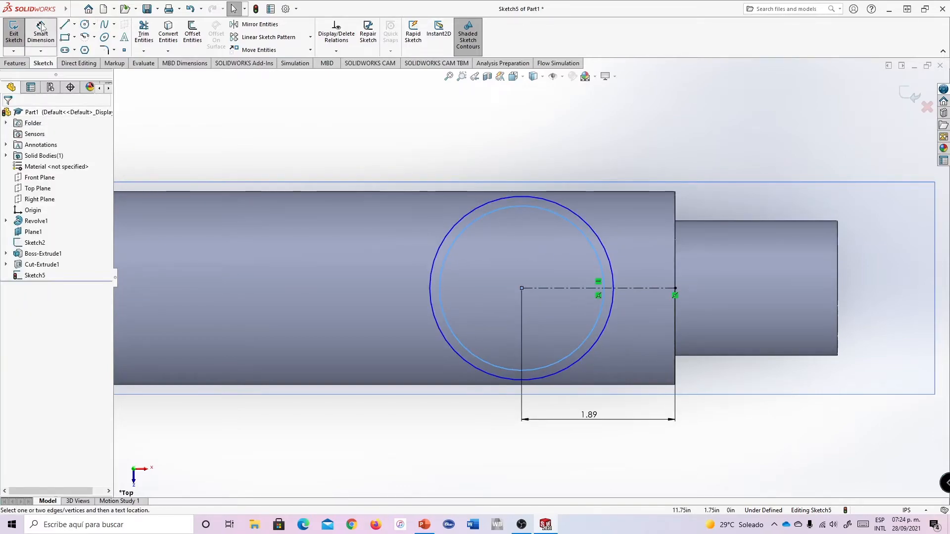
{"action": "left_click", "coordinate": [541, 376]}
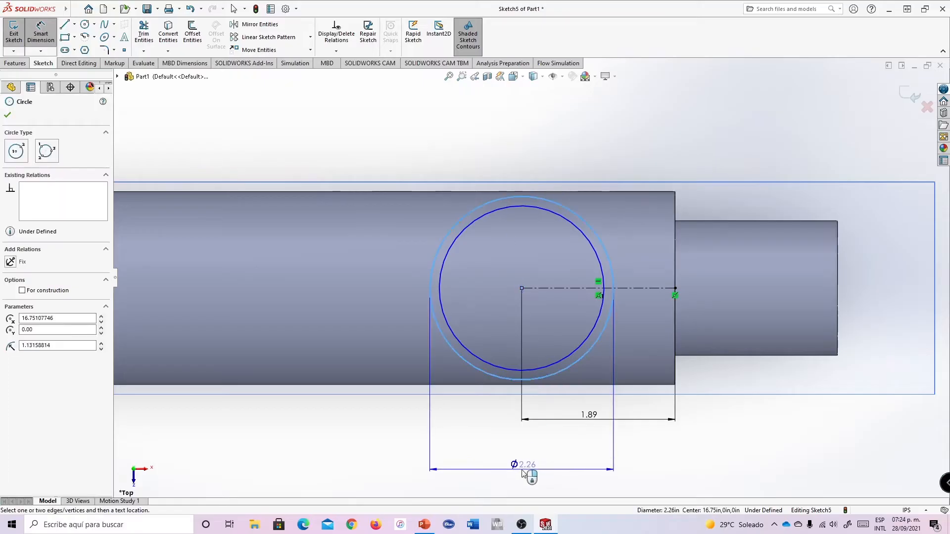
{"action": "left_click", "coordinate": [520, 473]}
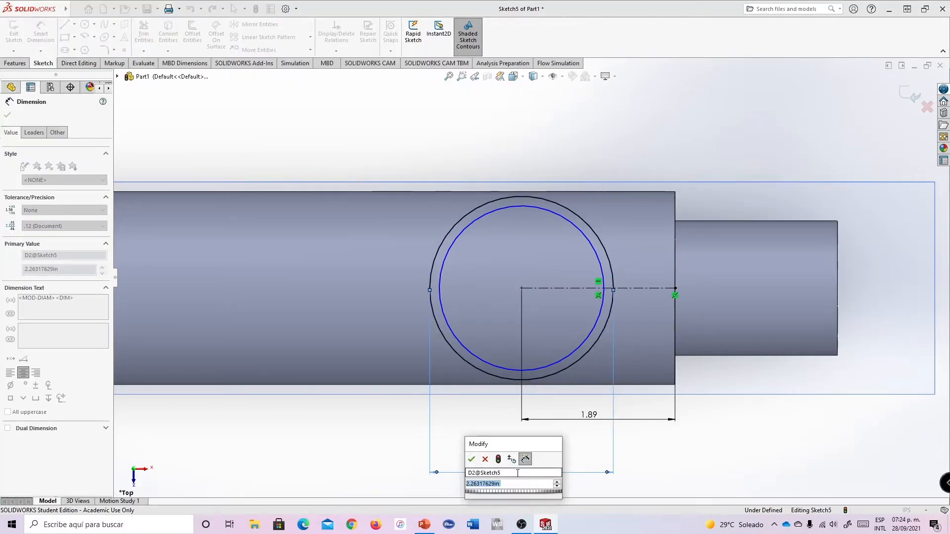
{"action": "type", "text": "2.38in"}
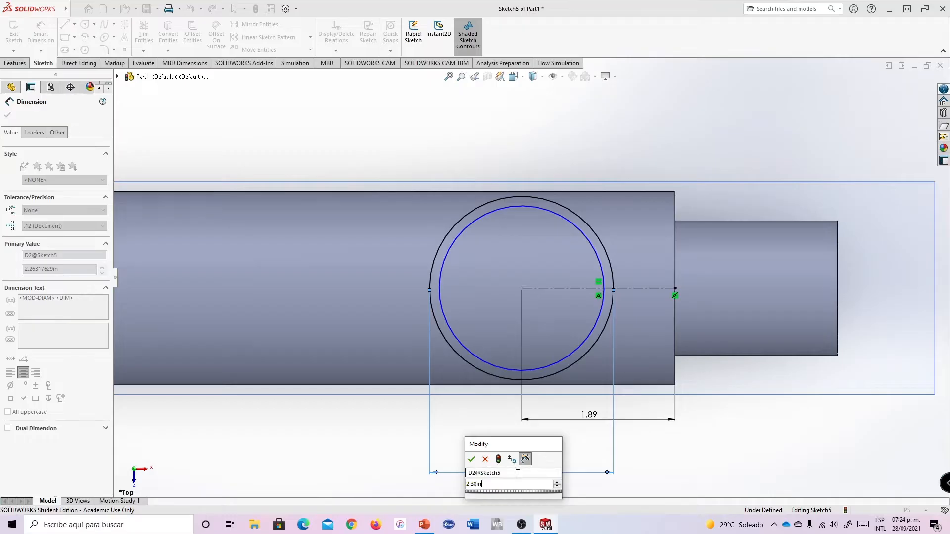
{"action": "key", "text": "Return"}
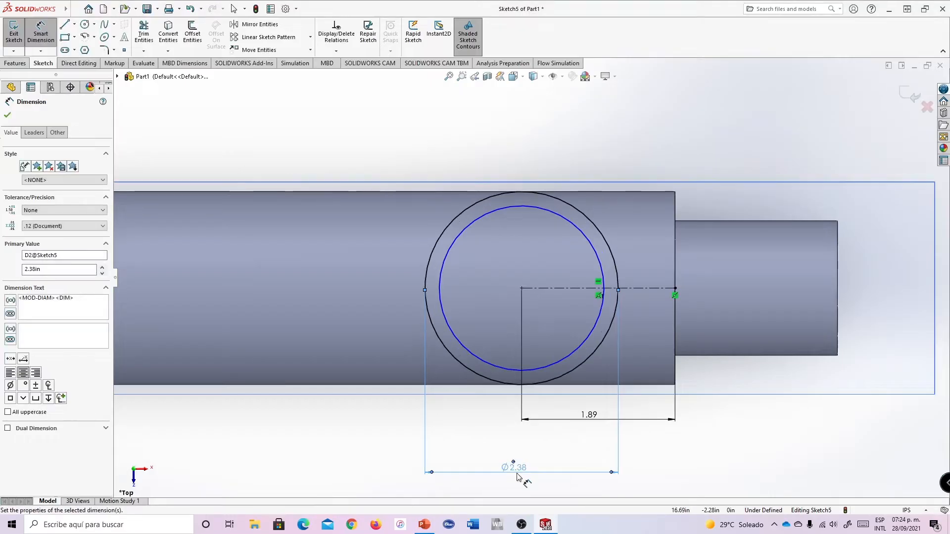
- Dimension the inner circle's diameter, set it to 2.067 in, and end dimensioning
{"action": "left_click", "coordinate": [545, 366]}
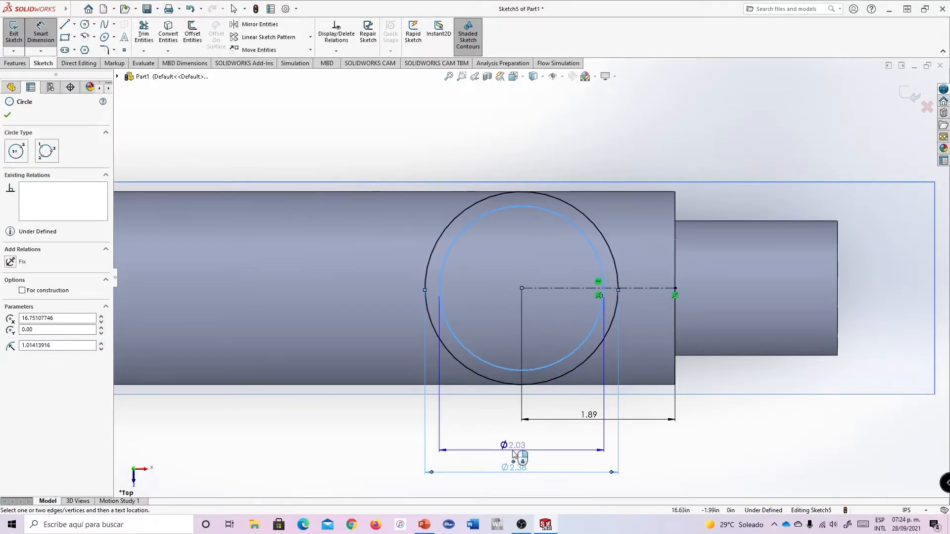
{"action": "left_click", "coordinate": [520, 452]}
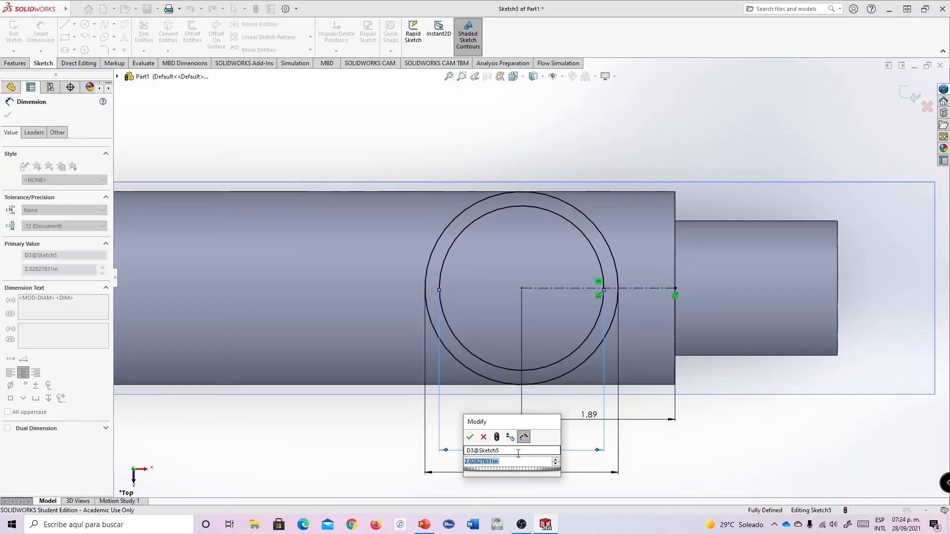
{"action": "type", "text": "2."}
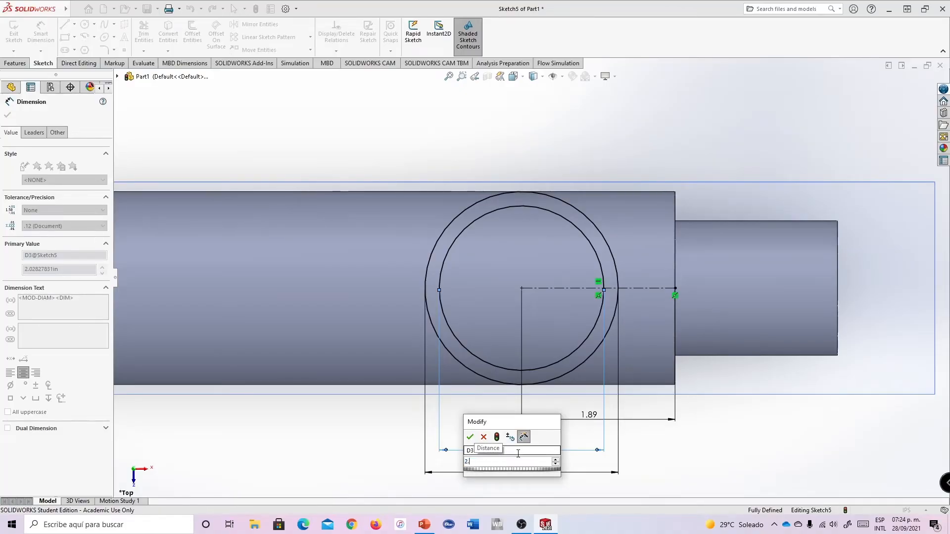
{"action": "type", "text": "067"}
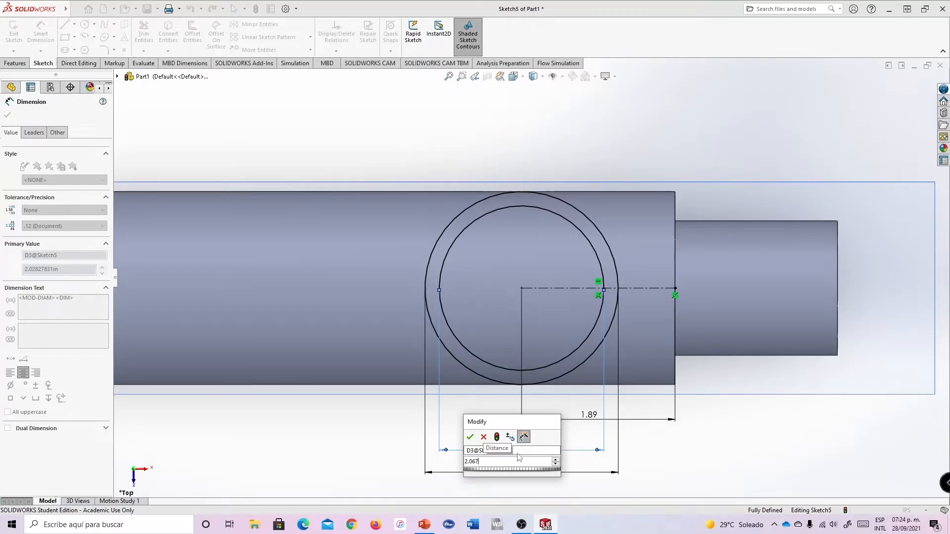
{"action": "key", "text": "Return"}
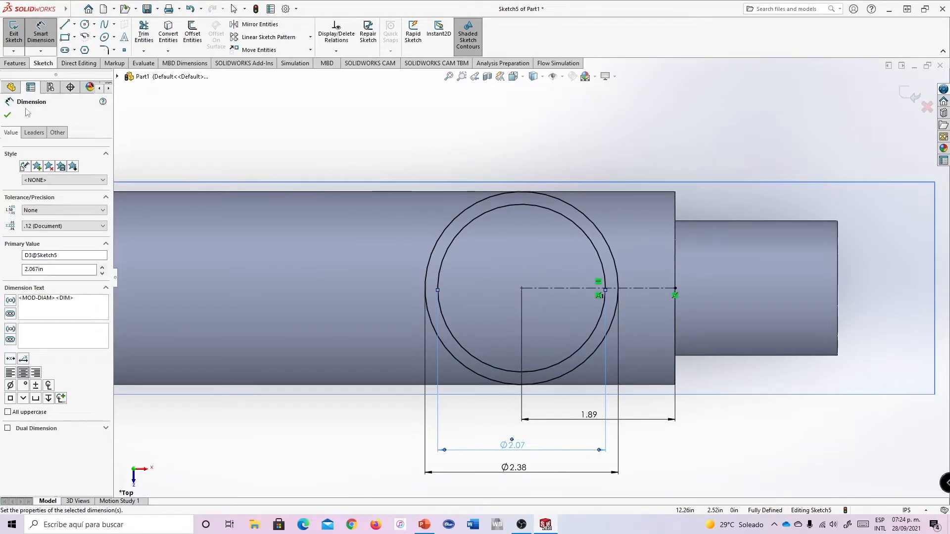
{"action": "key", "text": "Escape"}
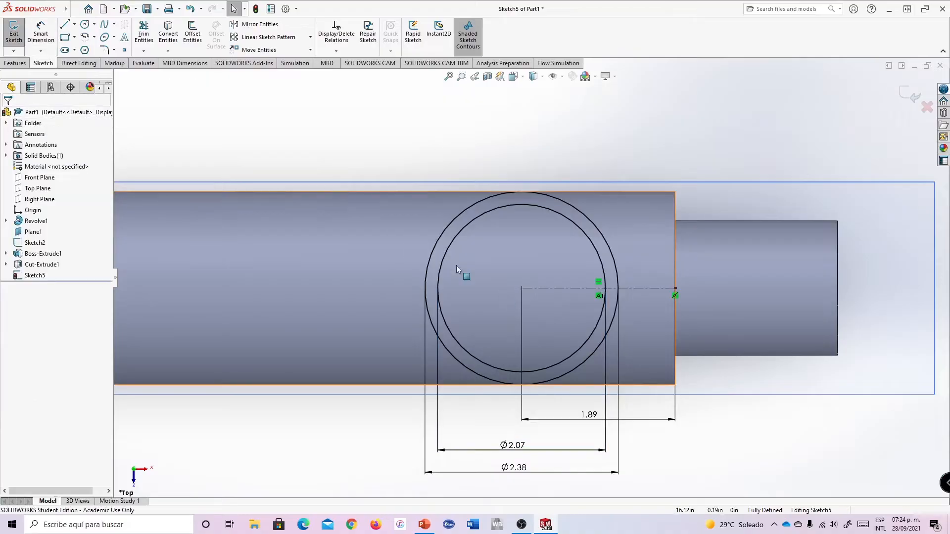
{"action": "left_click", "coordinate": [513, 75]}
{"action": "left_click", "coordinate": [570, 105]}
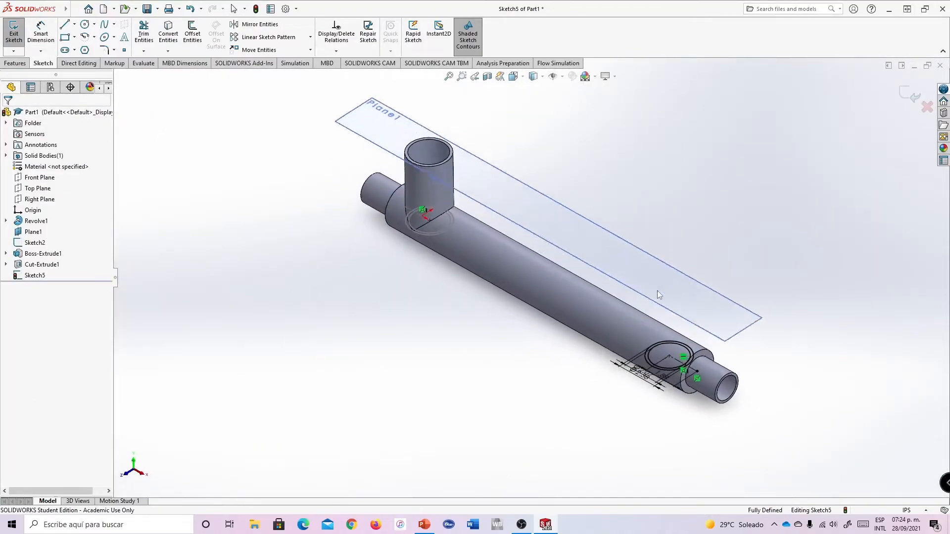
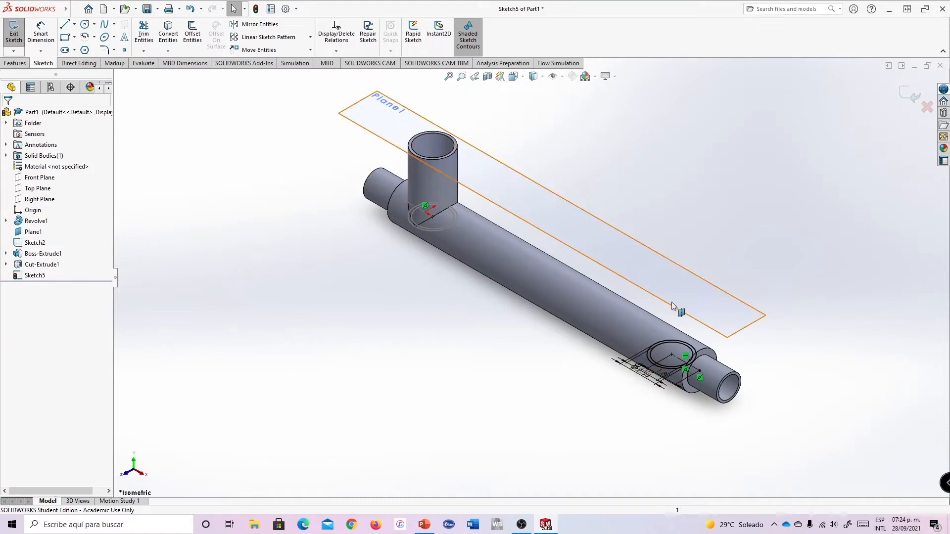
{"action": "left_click", "coordinate": [33, 191]}
{"action": "left_click", "coordinate": [16, 64]}
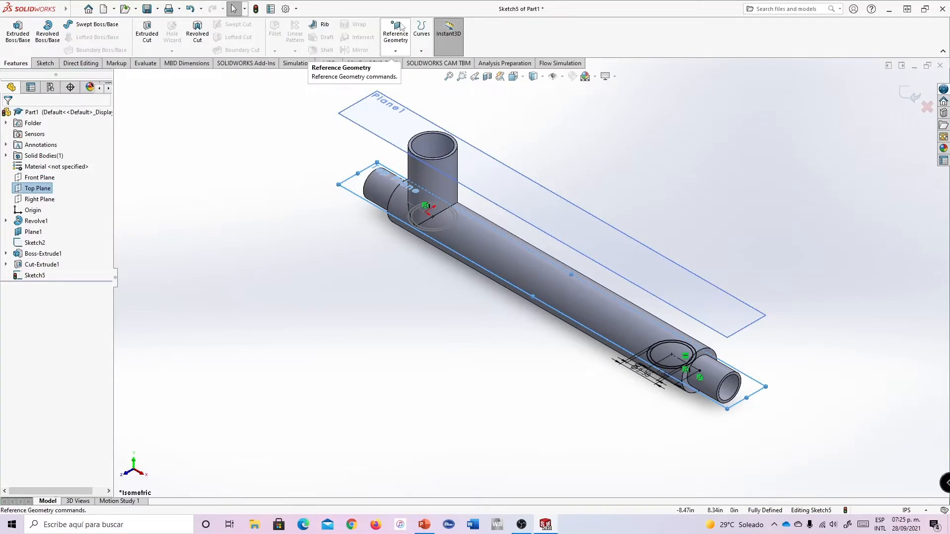
{"action": "left_click", "coordinate": [396, 38]}
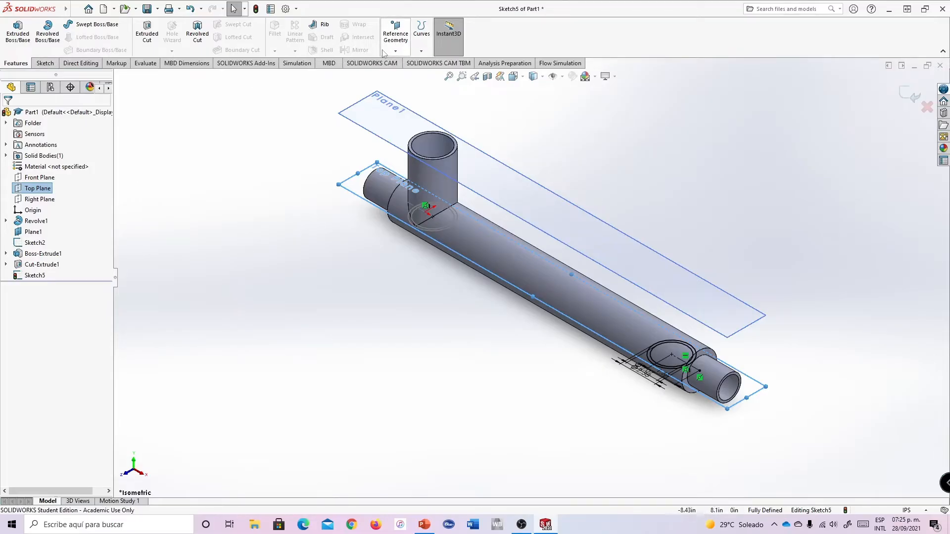
{"action": "left_click", "coordinate": [45, 63]}
- Exit the circle sketch and create a reference plane offset 4.19 in below the Top Plane, with the offset flipped
{"action": "left_click", "coordinate": [14, 33]}
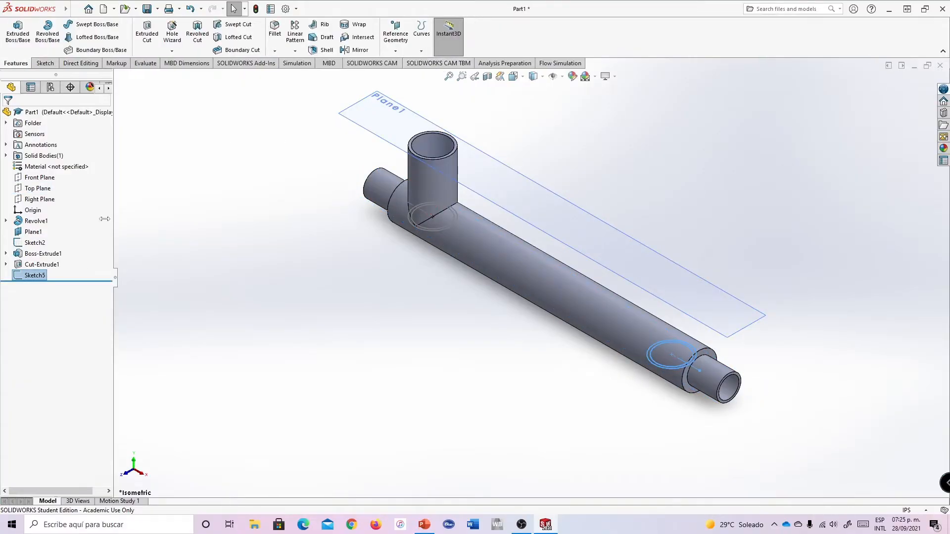
{"action": "left_click", "coordinate": [31, 193]}
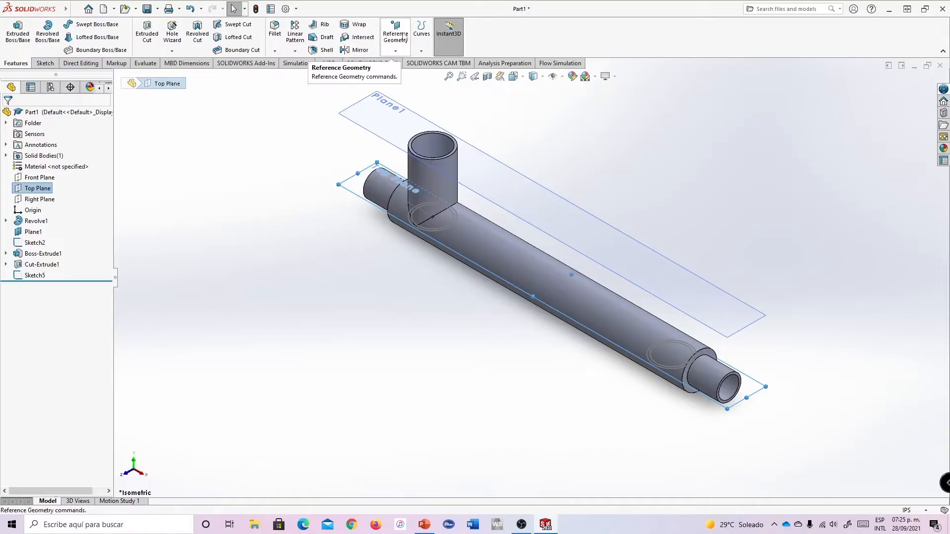
{"action": "left_click", "coordinate": [405, 44]}
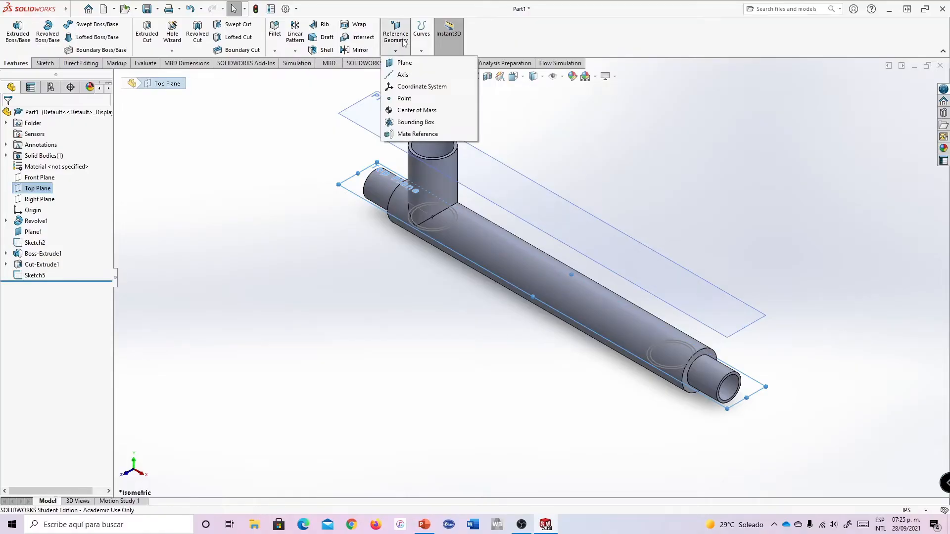
{"action": "left_click", "coordinate": [405, 63]}
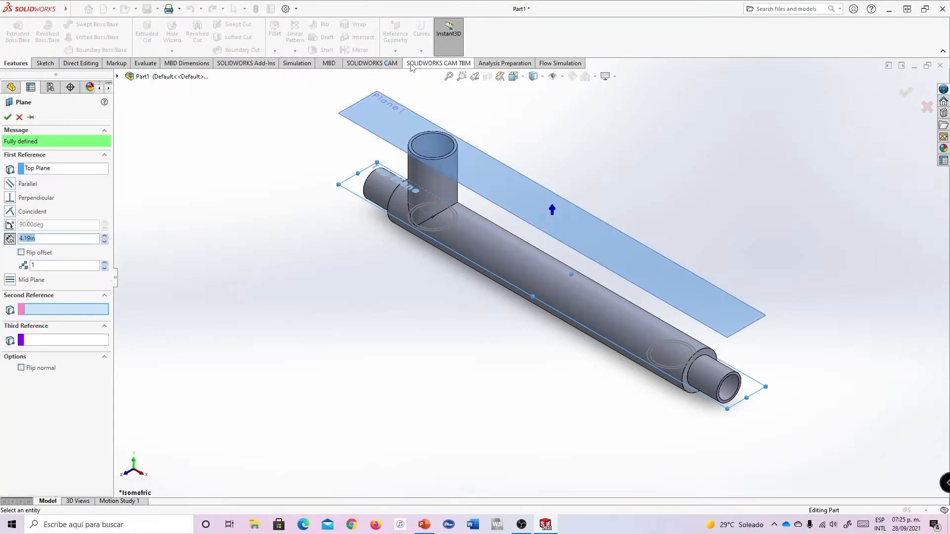
{"action": "left_click", "coordinate": [22, 253]}
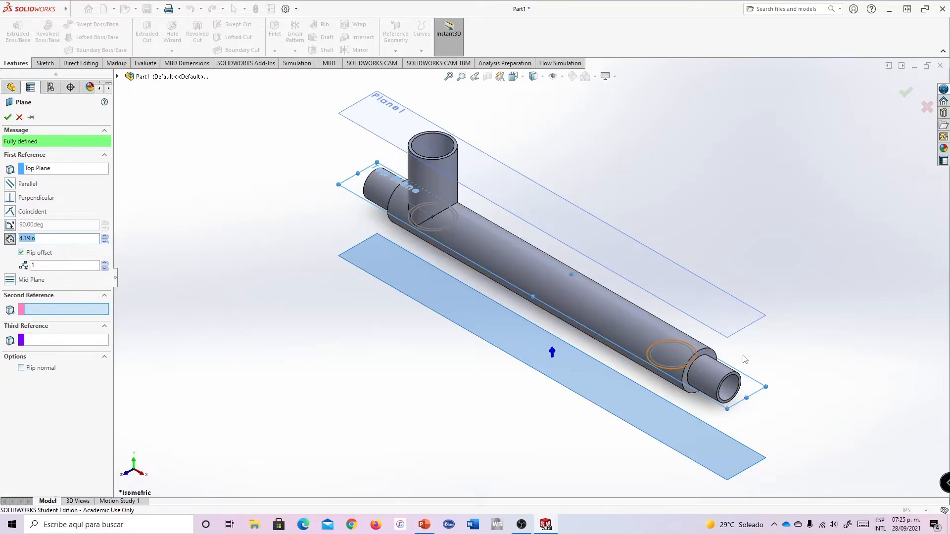
{"action": "middle_click_drag", "start_coordinate": [780, 346], "coordinate": [784, 307]}
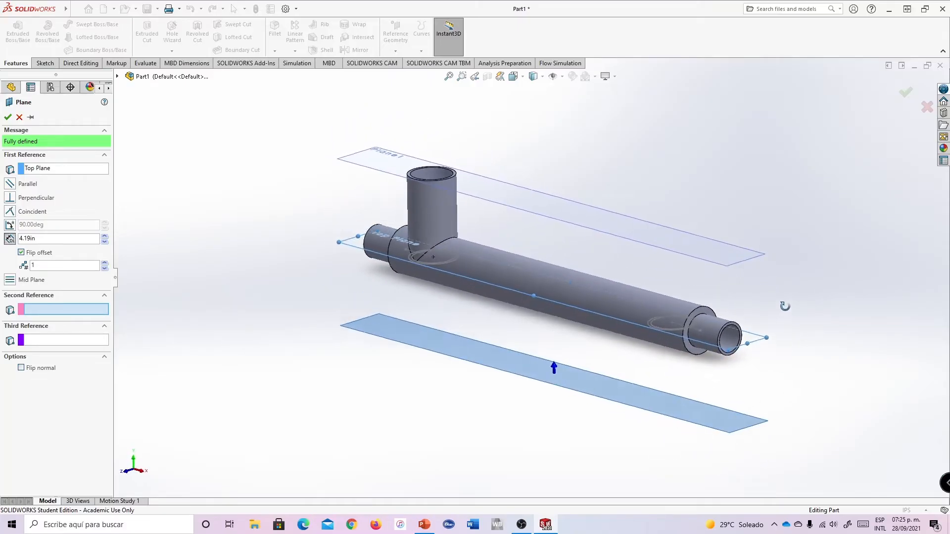
{"action": "left_click", "coordinate": [7, 116]}
{"action": "mouse_move", "coordinate": [794, 319]}
{"action": "middle_mouse_down"}
{"action": "mouse_move", "coordinate": [791, 308]}
{"action": "mouse_move", "coordinate": [812, 304]}
{"action": "mouse_move", "coordinate": [799, 320]}
{"action": "middle_mouse_up"}
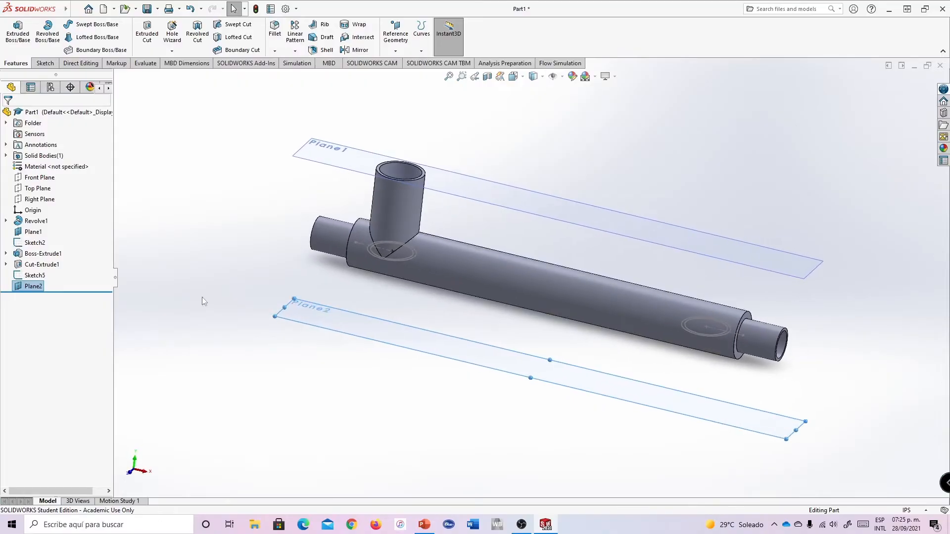
- Start a sketch on the new lower plane and project the second nozzle's outer 2.38 in circle onto it with Convert Entities
{"action": "left_click", "coordinate": [35, 286]}
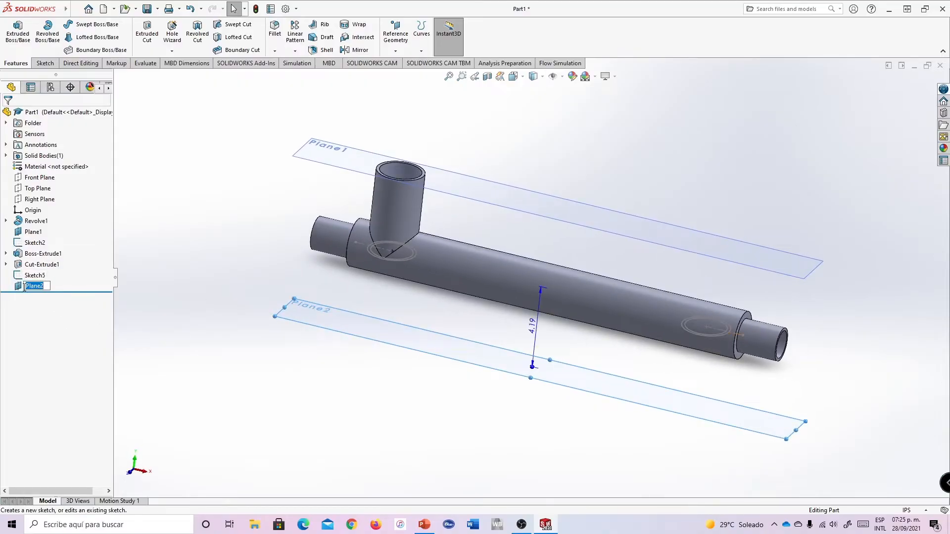
{"action": "left_click", "coordinate": [19, 287]}
{"action": "left_click", "coordinate": [25, 272]}
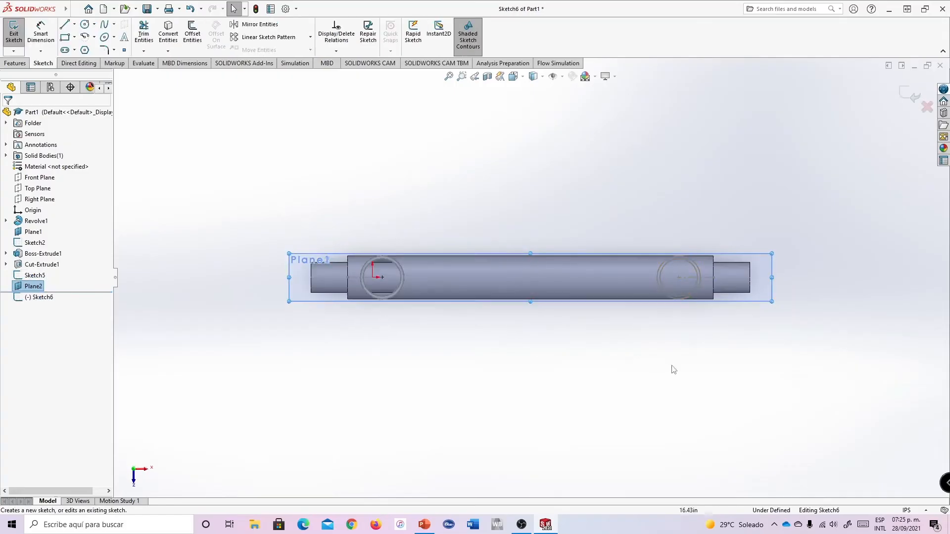
{"action": "middle_click_drag", "start_coordinate": [560, 336], "coordinate": [579, 223]}
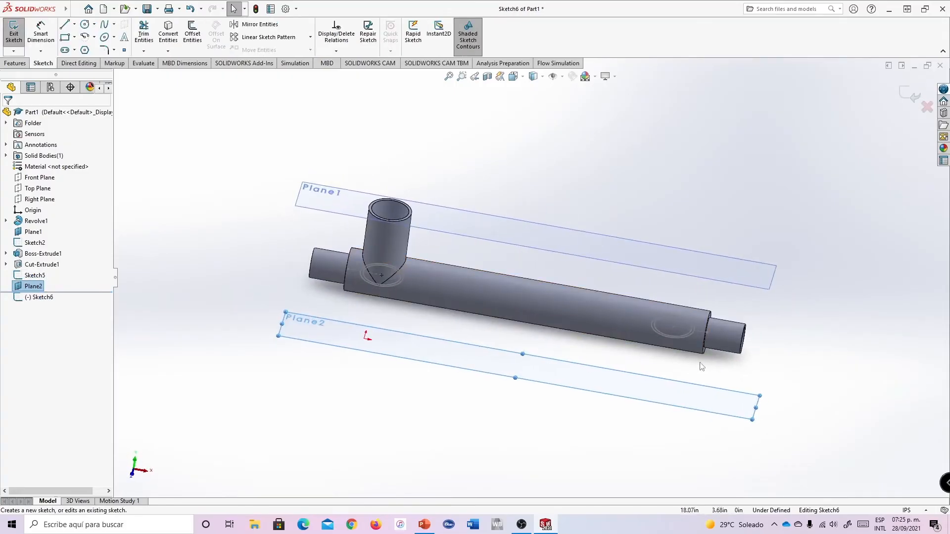
{"action": "scroll", "coordinate": [702, 366], "scroll_direction": "down", "scroll_amount": 4}
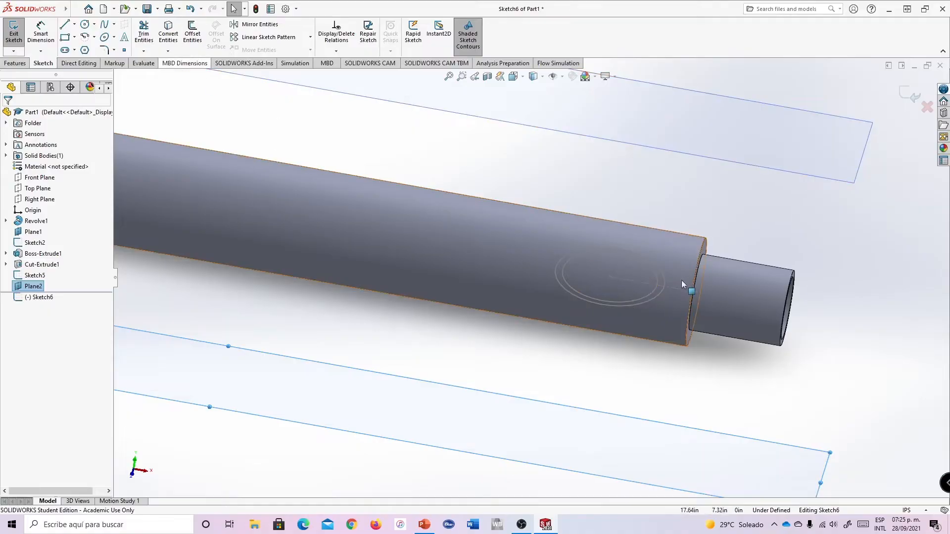
{"action": "left_click", "coordinate": [623, 304]}
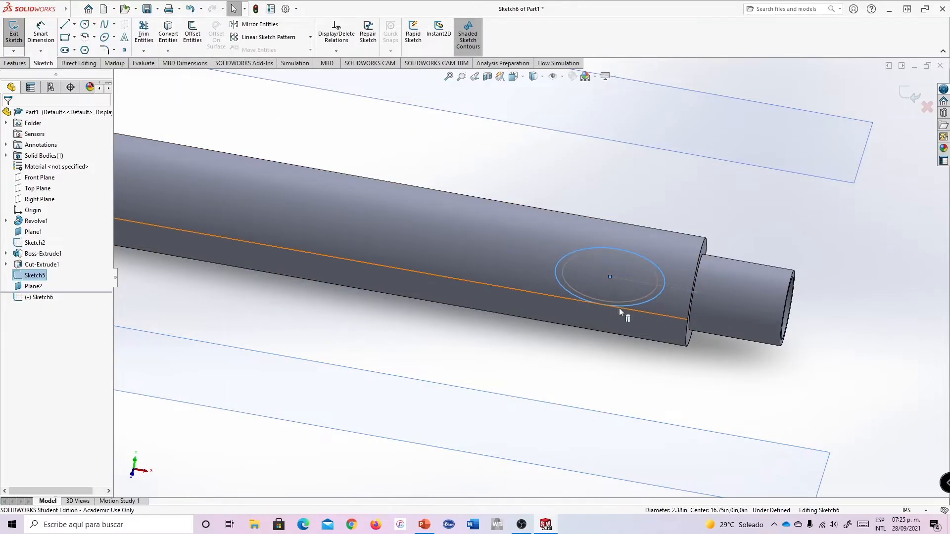
{"action": "left_click", "coordinate": [169, 31]}
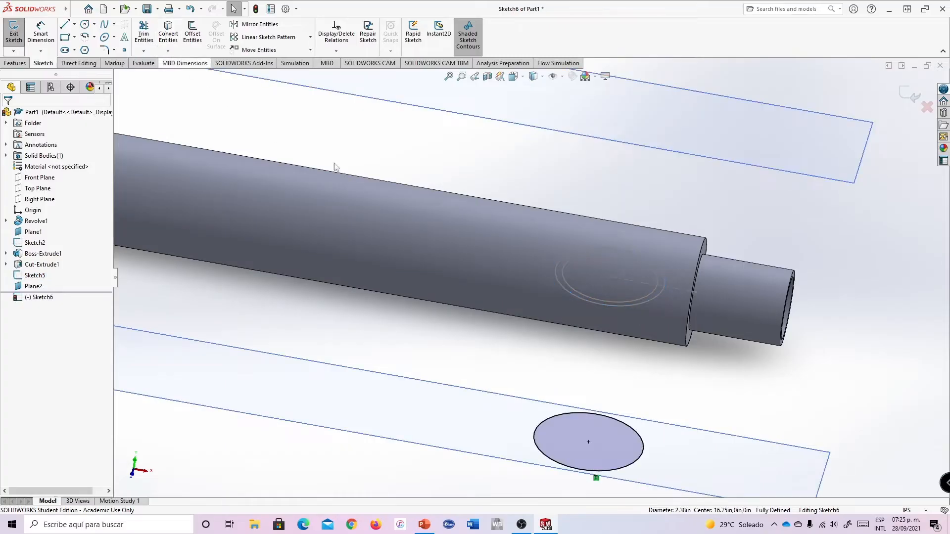
- Project the second nozzle's inner 2.067 in circle onto the lower-plane sketch and extrude the ring up to the outer pipe's outer surface
{"action": "left_click", "coordinate": [627, 301]}
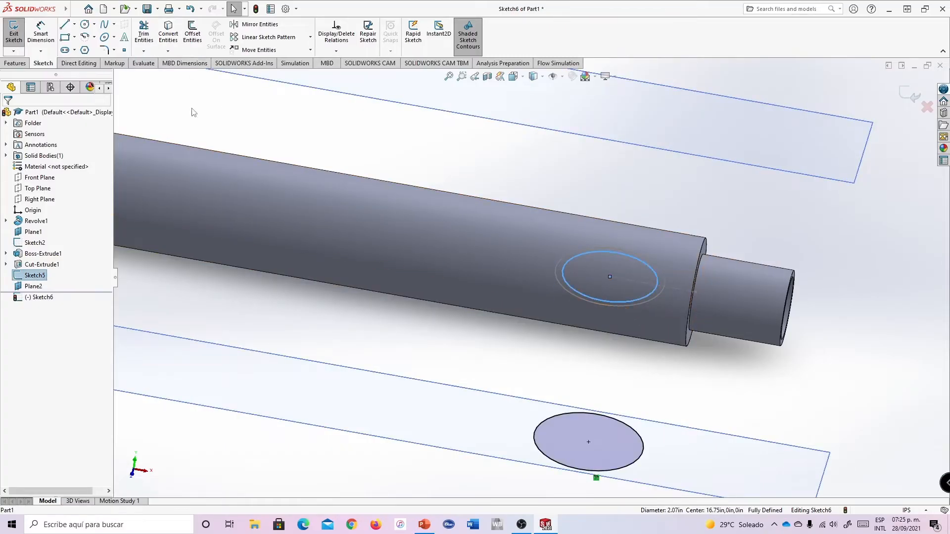
{"action": "left_click", "coordinate": [170, 39]}
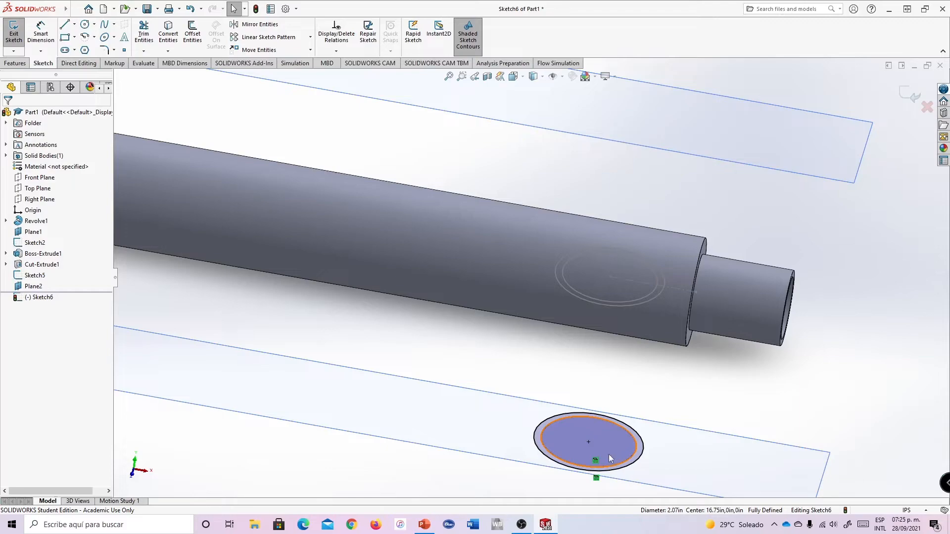
{"action": "left_click", "coordinate": [14, 63]}
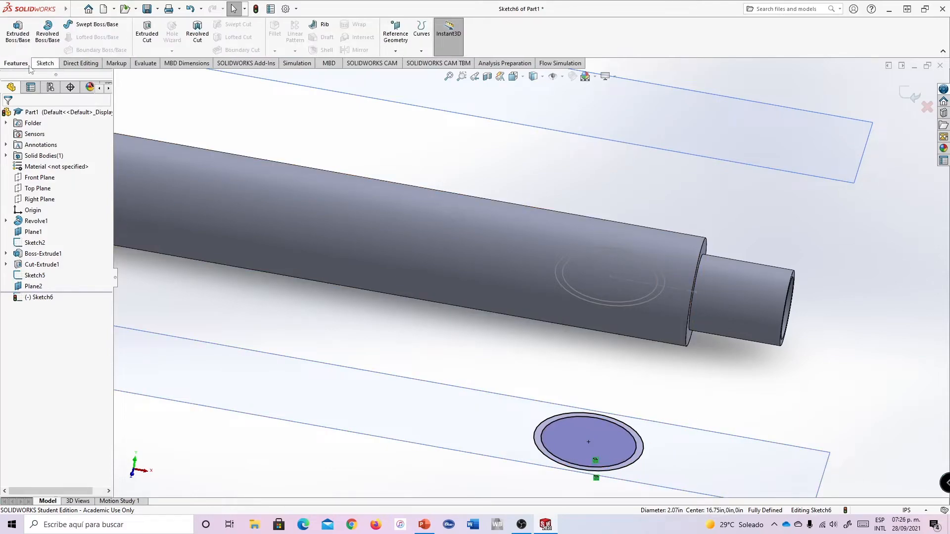
{"action": "left_click", "coordinate": [22, 43]}
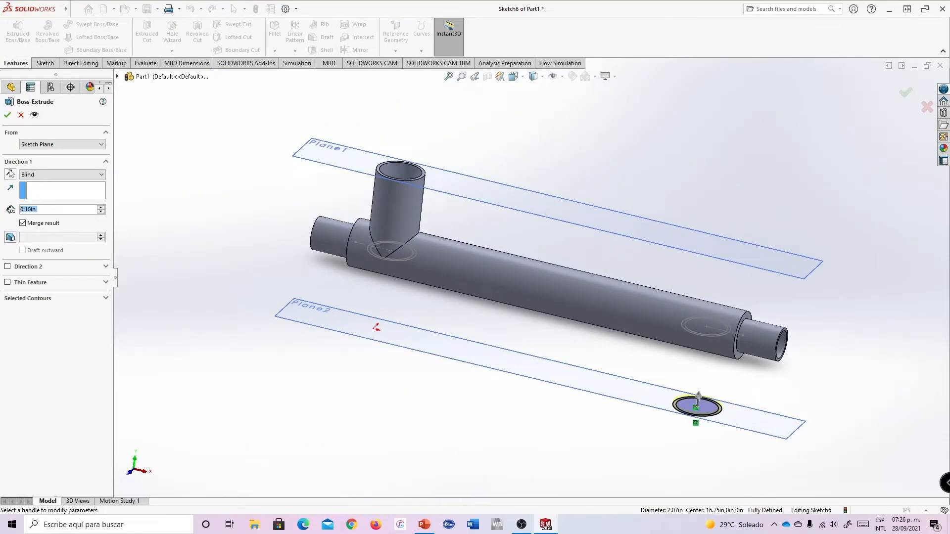
{"action": "left_click", "coordinate": [36, 178]}
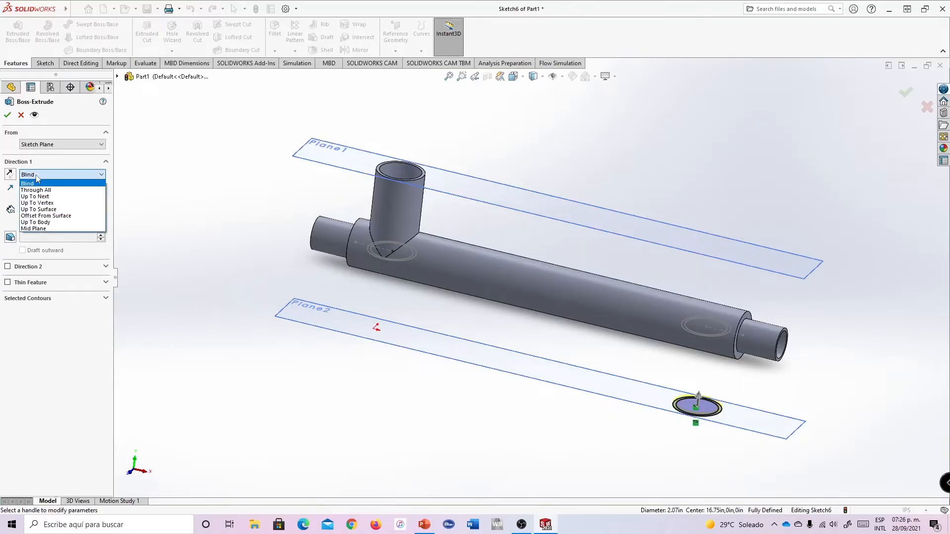
{"action": "left_click", "coordinate": [52, 213]}
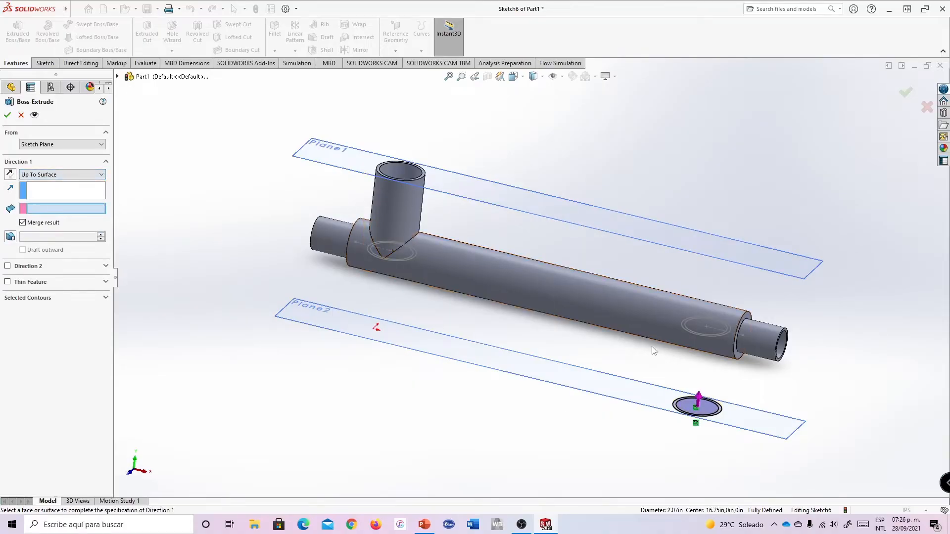
{"action": "left_click", "coordinate": [650, 331]}
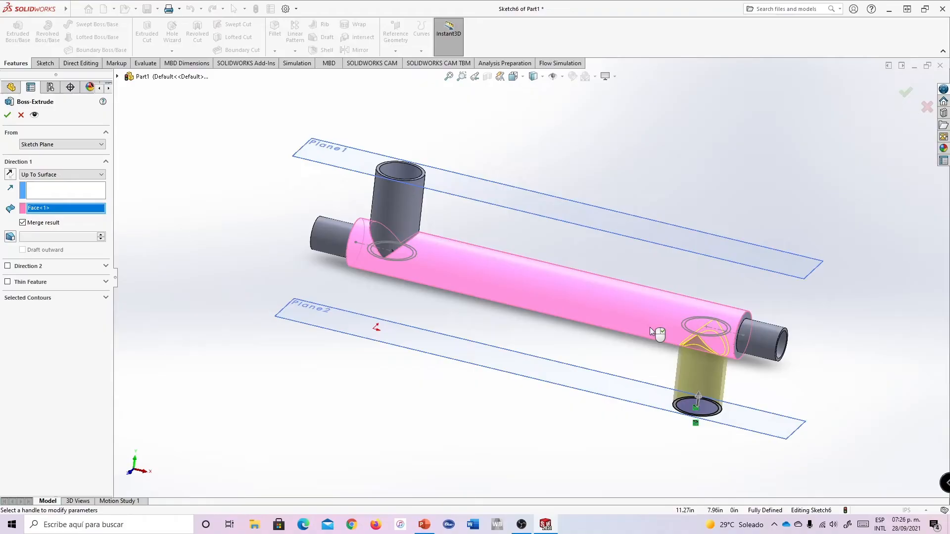
{"action": "left_click", "coordinate": [7, 115]}
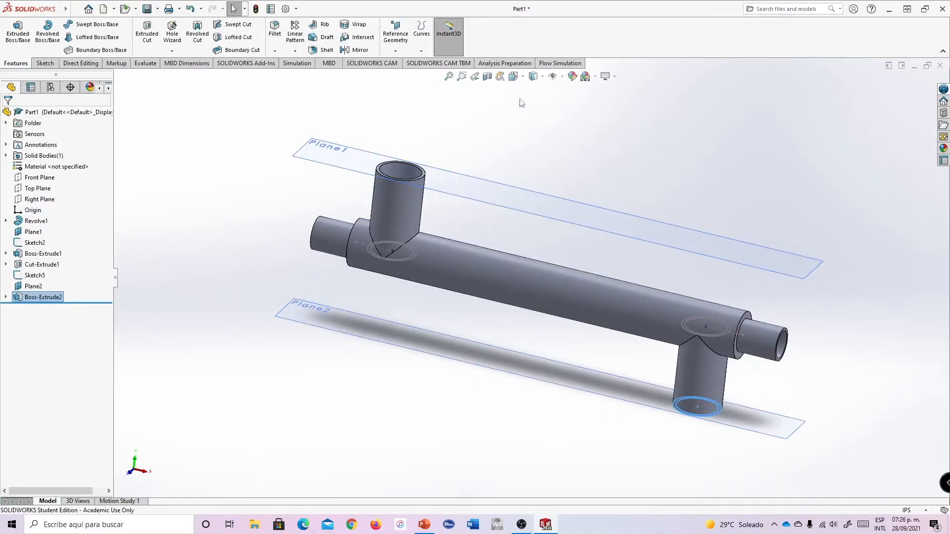
- Section the model along the Front Plane and examine where the lower nozzle meets the outer pipe wall
{"action": "left_click", "coordinate": [487, 77]}
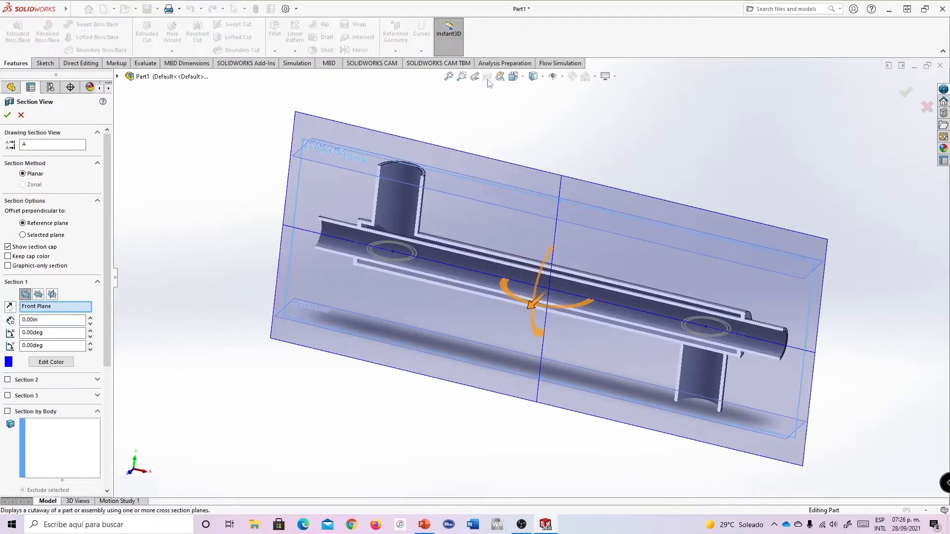
{"action": "left_click", "coordinate": [7, 115]}
{"action": "middle_click_drag", "start_coordinate": [772, 287], "coordinate": [816, 216]}
{"action": "scroll", "coordinate": [641, 254], "scroll_direction": "down", "scroll_amount": 6}
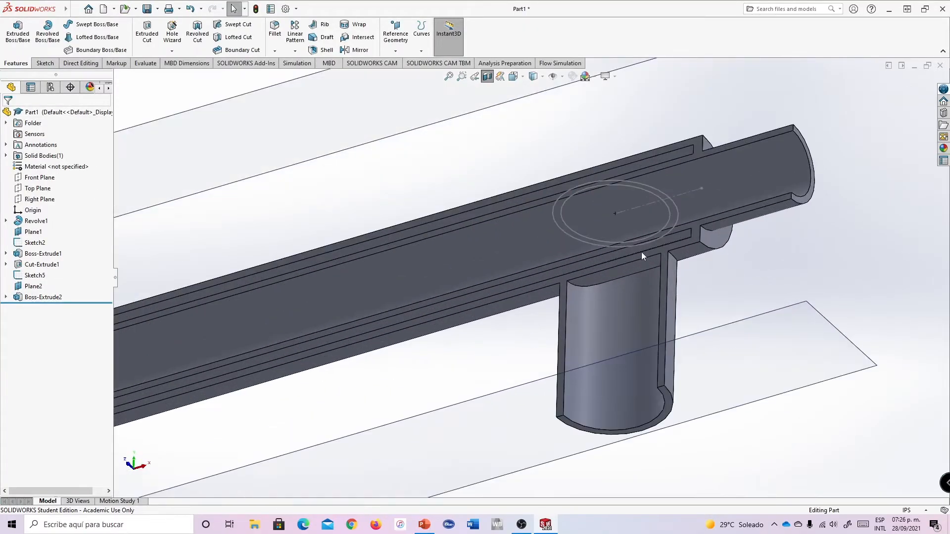
{"action": "scroll", "coordinate": [589, 283], "scroll_direction": "up", "scroll_amount": 3}
{"action": "scroll", "coordinate": [595, 285], "scroll_direction": "down", "scroll_amount": 2}
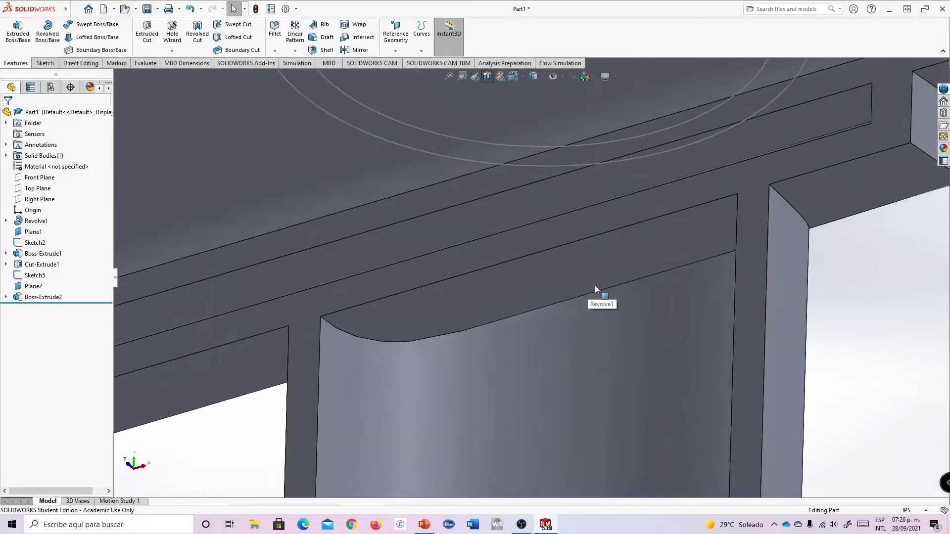
{"action": "scroll", "coordinate": [610, 283], "scroll_direction": "up", "scroll_amount": 5}
{"action": "middle_click_drag", "start_coordinate": [625, 310], "coordinate": [560, 280]}
{"action": "scroll", "coordinate": [504, 270], "scroll_direction": "up", "scroll_amount": 3}
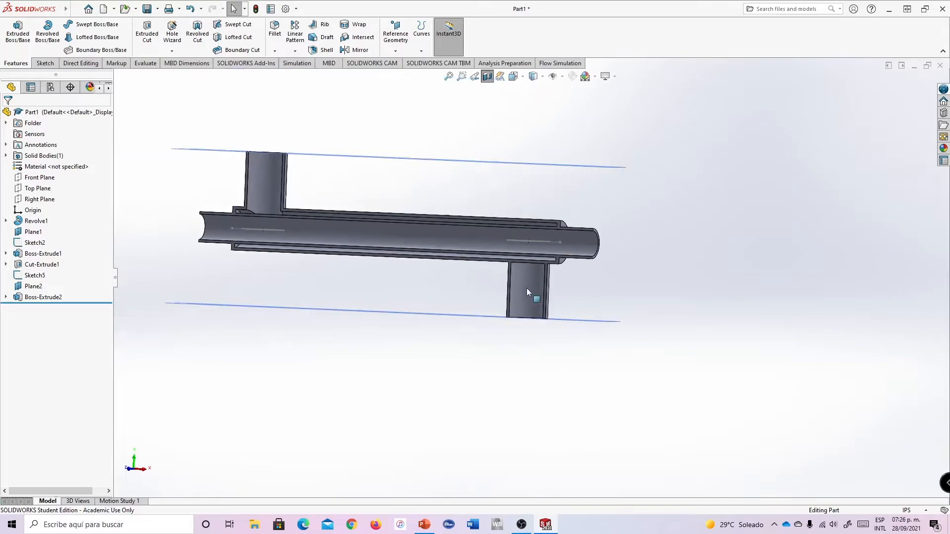
{"action": "scroll", "coordinate": [470, 245], "scroll_direction": "down", "scroll_amount": 2}
{"action": "scroll", "coordinate": [517, 262], "scroll_direction": "down", "scroll_amount": 2}
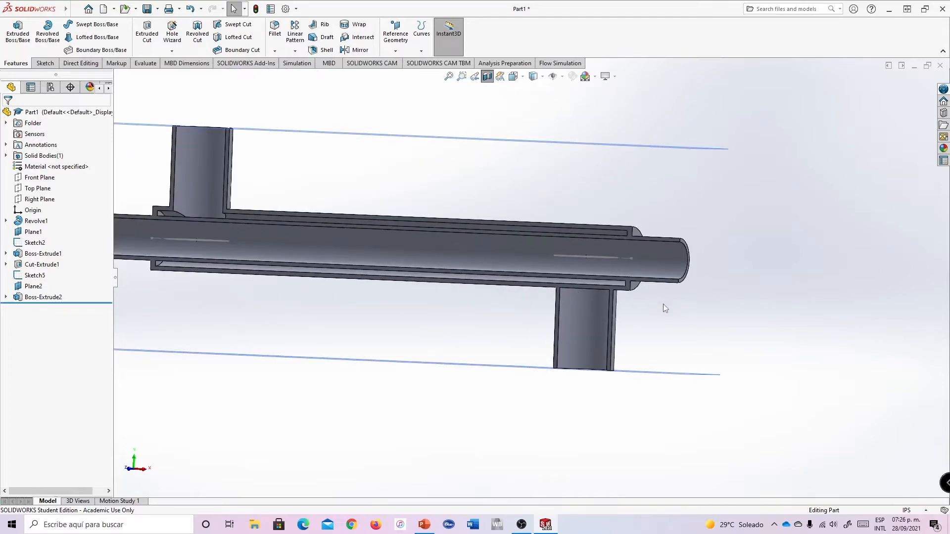
{"action": "middle_click_drag", "start_coordinate": [664, 313], "coordinate": [665, 352]}
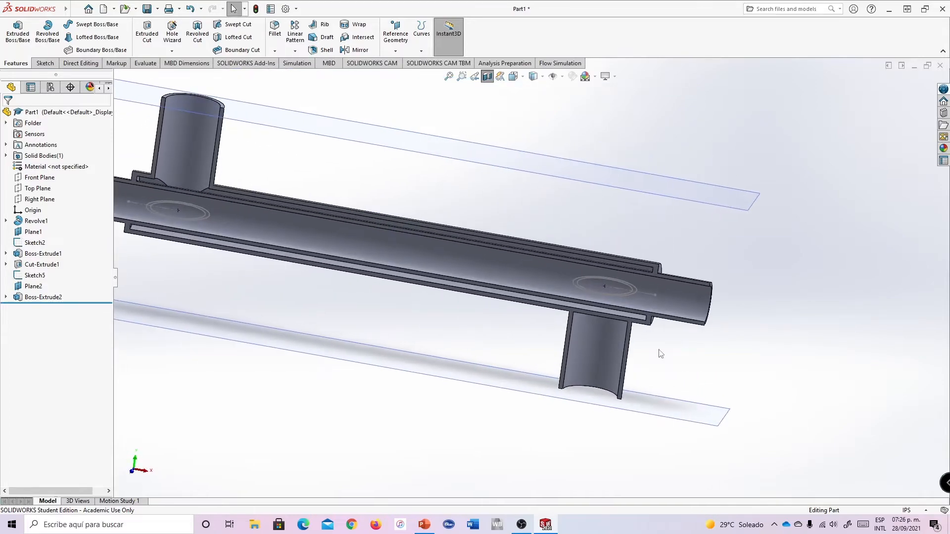
{"action": "scroll", "coordinate": [530, 293], "scroll_direction": "up", "scroll_amount": 3}
{"action": "scroll", "coordinate": [396, 247], "scroll_direction": "down", "scroll_amount": 3}
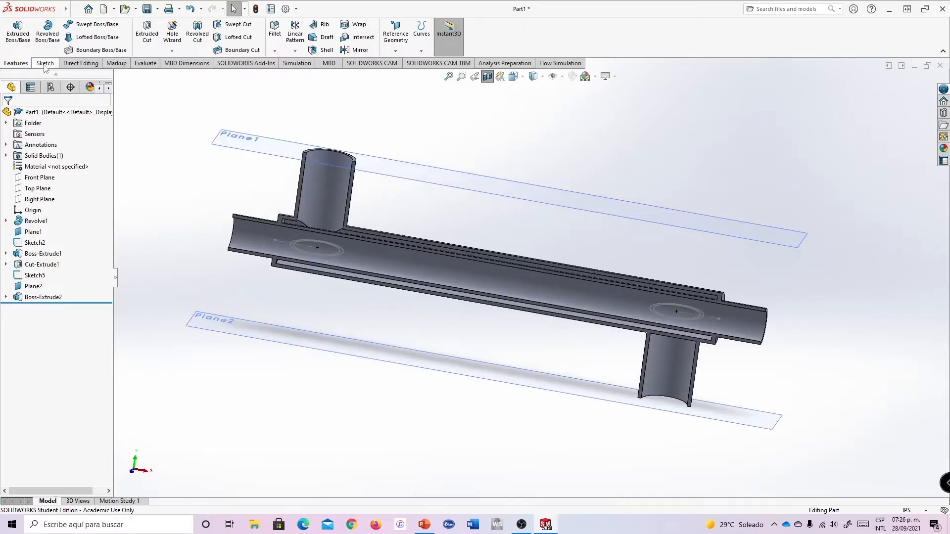
- Start a new sketch on the lower plane and project the second nozzle's inner 2.067 in circle onto it with Convert Entities
{"action": "left_click", "coordinate": [44, 64]}
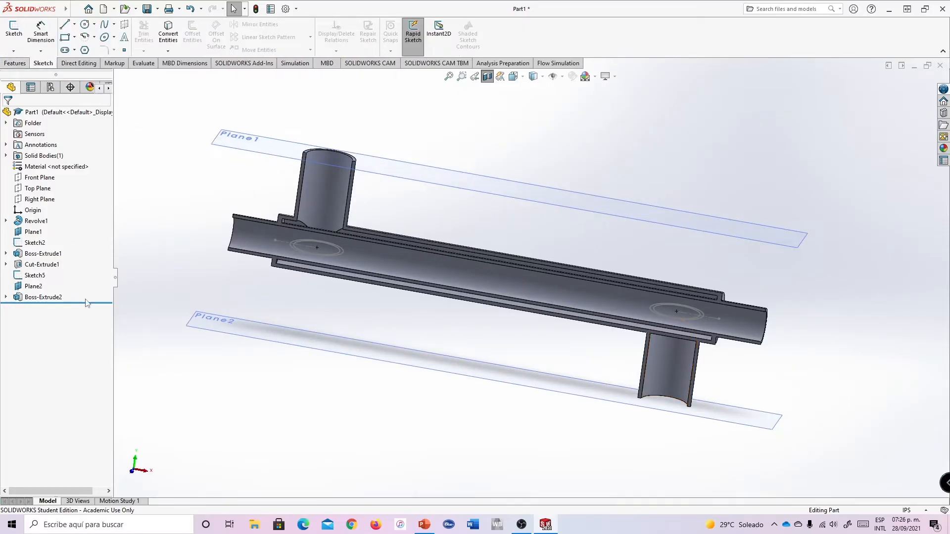
{"action": "left_click", "coordinate": [28, 288]}
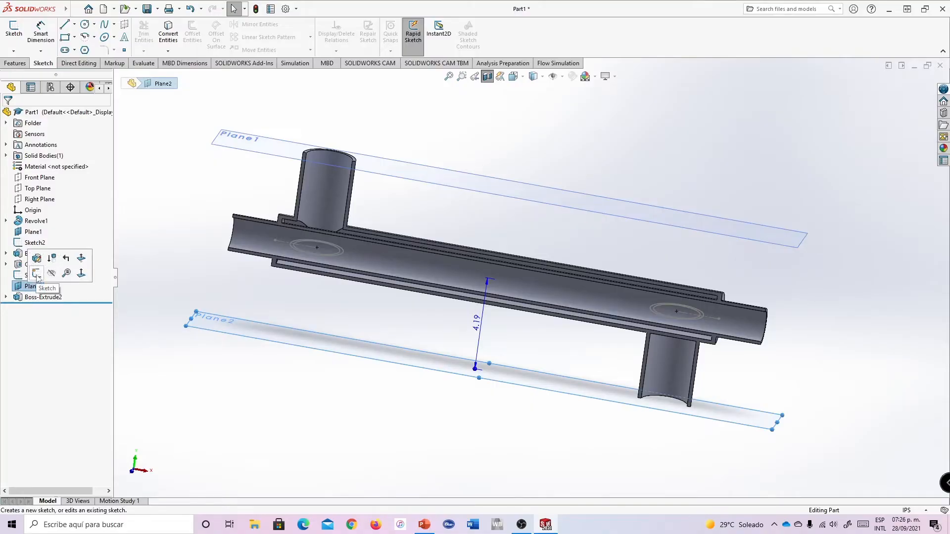
{"action": "left_click", "coordinate": [38, 277]}
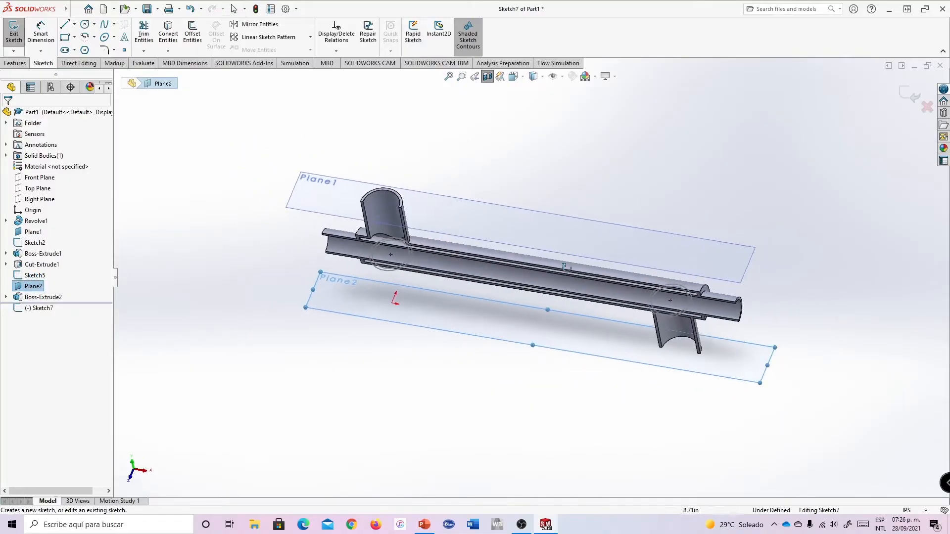
{"action": "scroll", "coordinate": [564, 268], "scroll_direction": "down", "scroll_amount": 5}
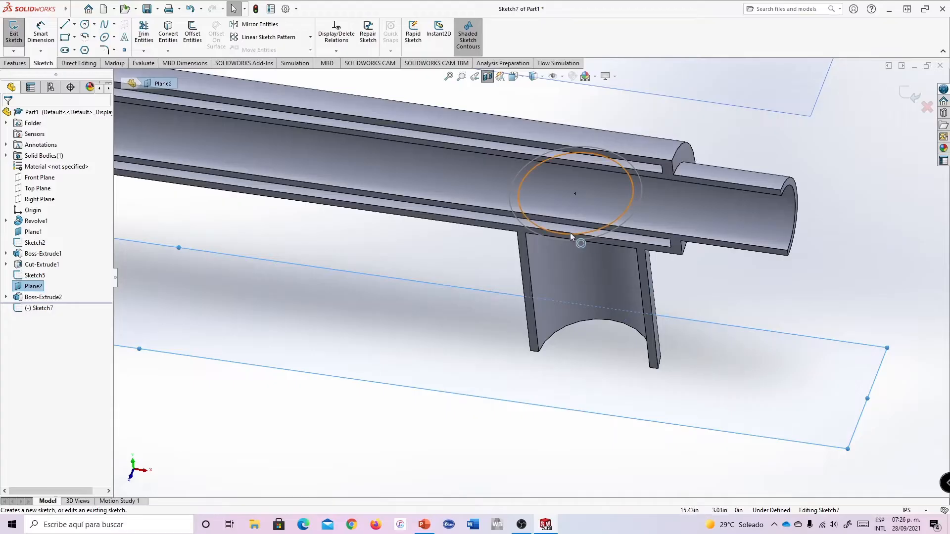
{"action": "left_click", "coordinate": [584, 234]}
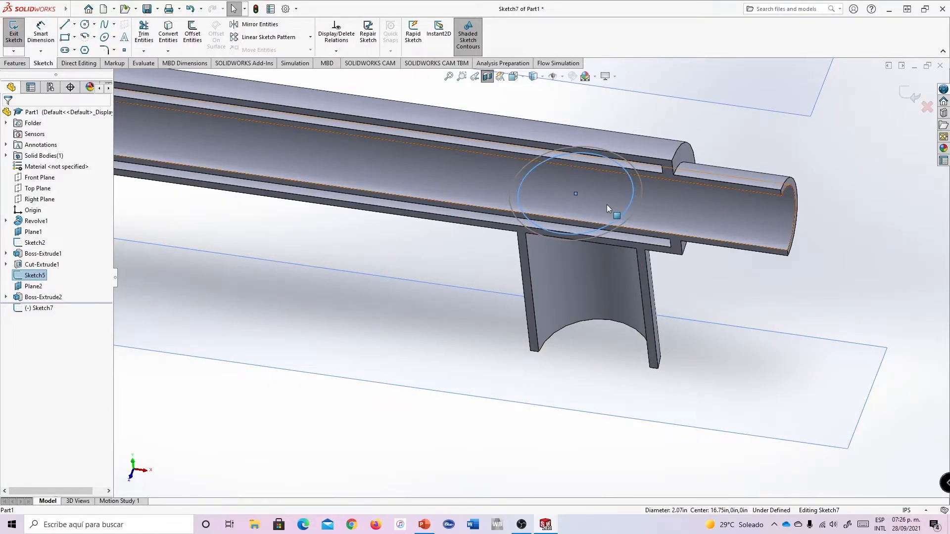
{"action": "left_click", "coordinate": [168, 35]}
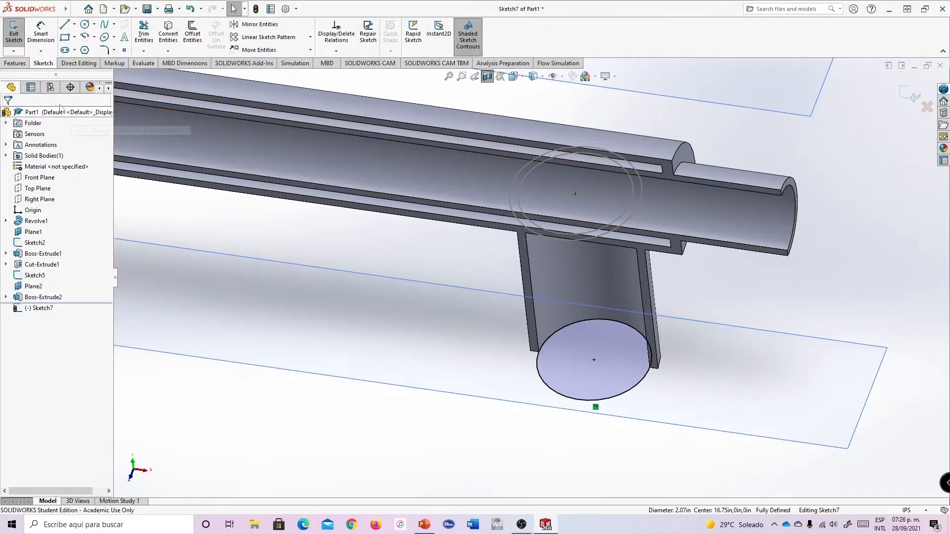
- Extrude-cut the projected circle up to the outer pipe's inner surface, opening the lower nozzle into the annulus
{"action": "left_click", "coordinate": [16, 63]}
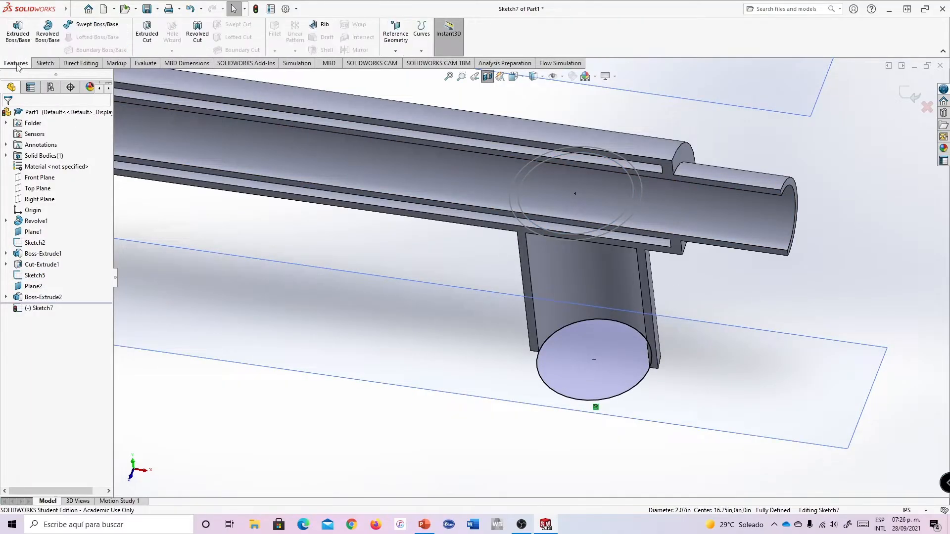
{"action": "left_click", "coordinate": [148, 33]}
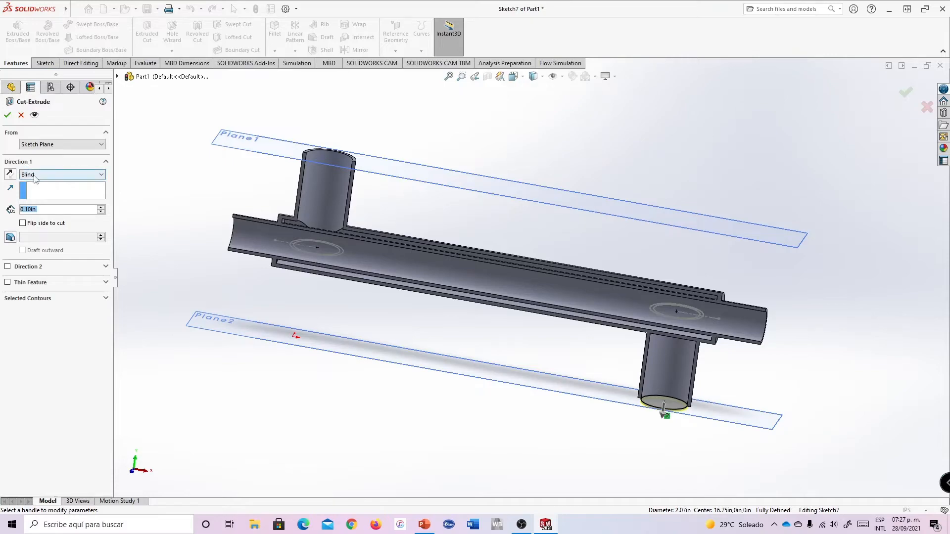
{"action": "left_click", "coordinate": [35, 175]}
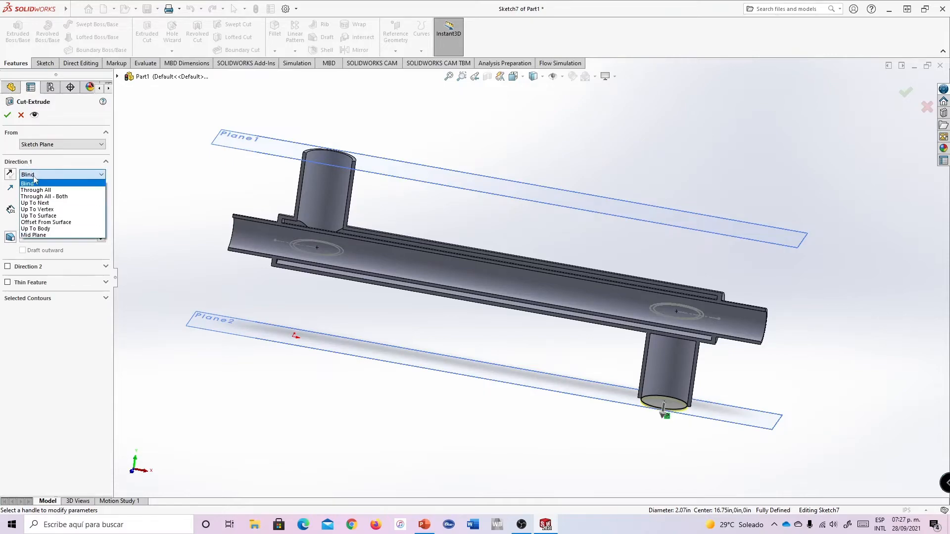
{"action": "left_click", "coordinate": [39, 216]}
{"action": "scroll", "coordinate": [703, 370], "scroll_direction": "down", "scroll_amount": 2}
{"action": "scroll", "coordinate": [703, 371], "scroll_direction": "down", "scroll_amount": 4}
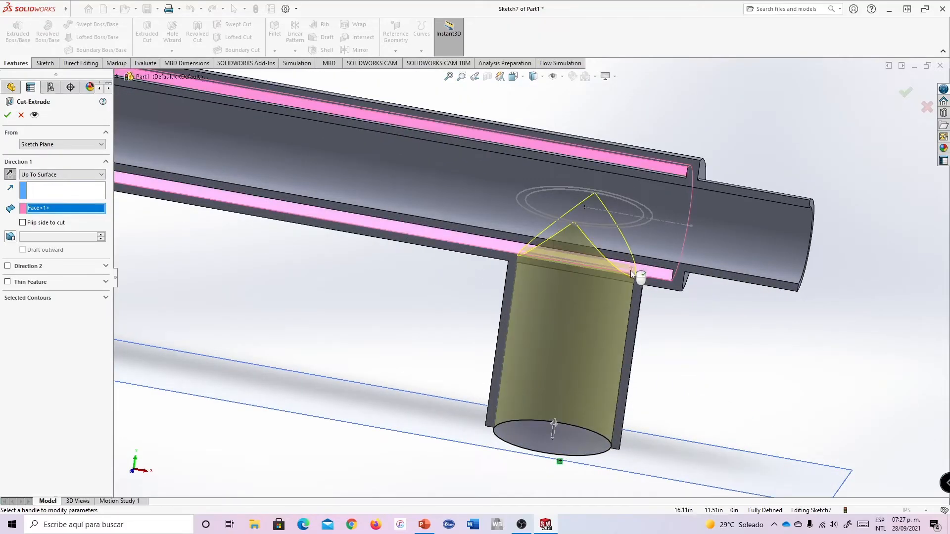
{"action": "left_click", "coordinate": [7, 115]}
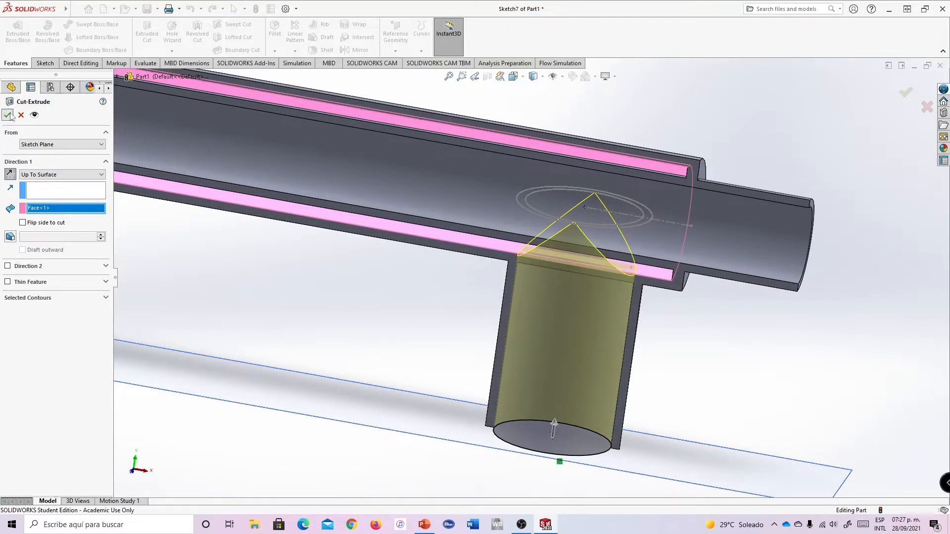
- Examine the lower nozzle's opening in the sectioned model, turn off the section view, and inspect the whole heat exchanger's exterior
{"action": "scroll", "coordinate": [730, 302], "scroll_direction": "up", "scroll_amount": 6}
{"action": "scroll", "coordinate": [465, 244], "scroll_direction": "down", "scroll_amount": 4}
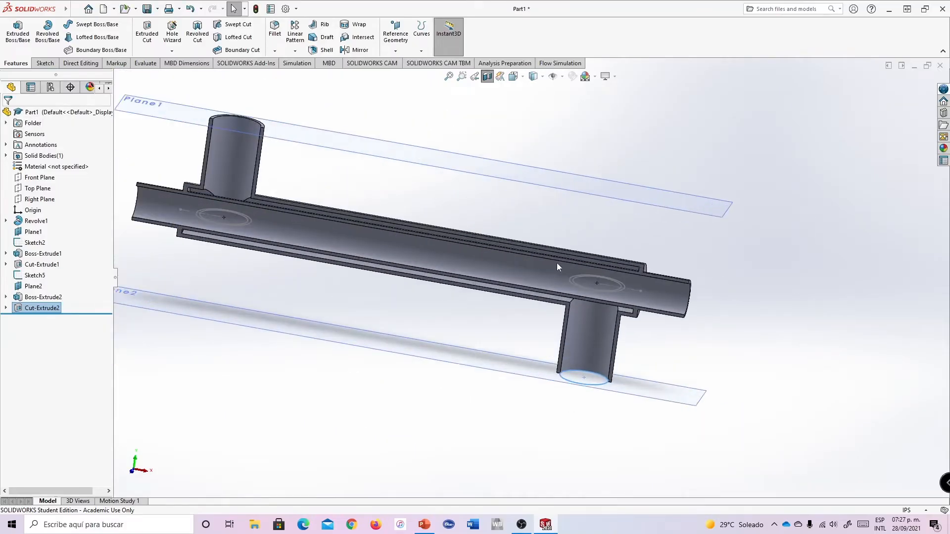
{"action": "scroll", "coordinate": [524, 287], "scroll_direction": "up", "scroll_amount": 1}
{"action": "middle_click_drag", "start_coordinate": [708, 285], "coordinate": [447, 260]}
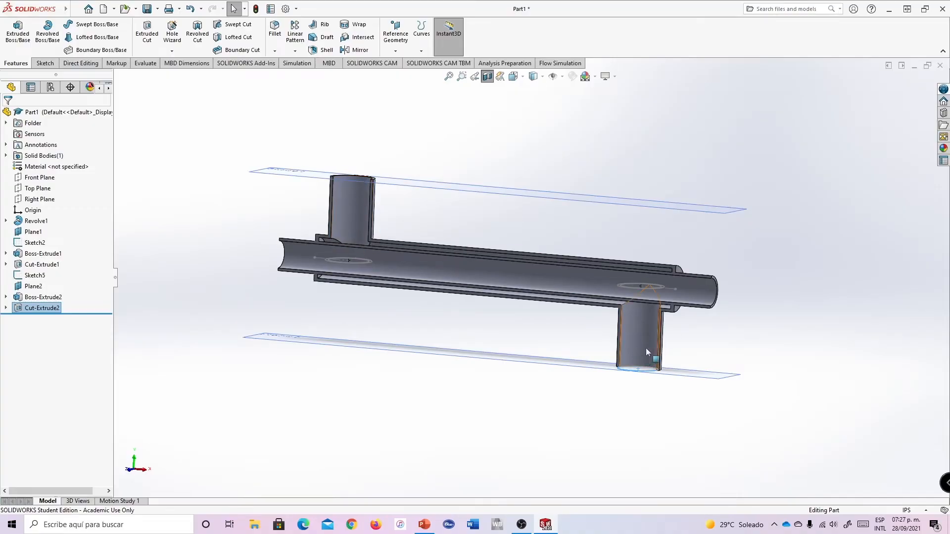
{"action": "scroll", "coordinate": [711, 292], "scroll_direction": "up", "scroll_amount": 2}
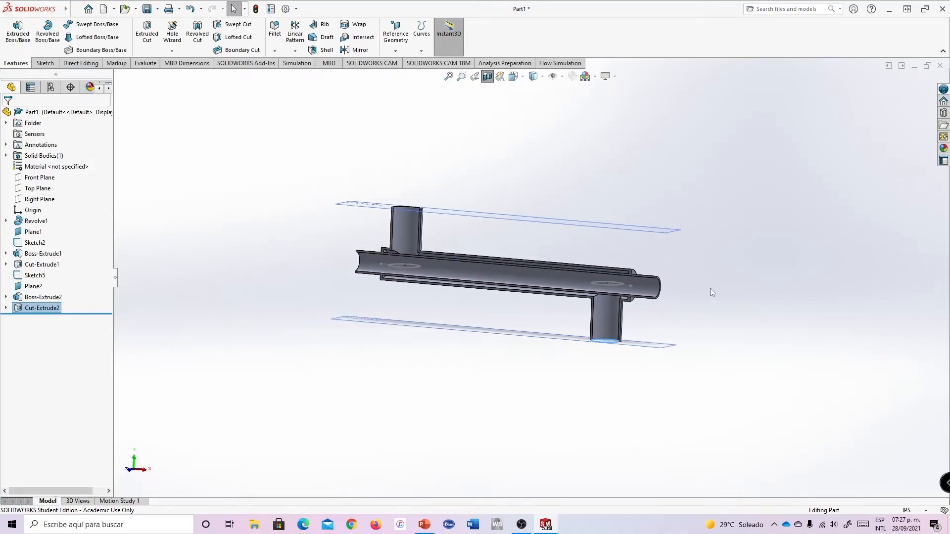
{"action": "mouse_move", "coordinate": [705, 273]}
{"action": "middle_mouse_down"}
{"action": "mouse_move", "coordinate": [666, 274]}
{"action": "mouse_move", "coordinate": [689, 273]}
{"action": "middle_mouse_up"}
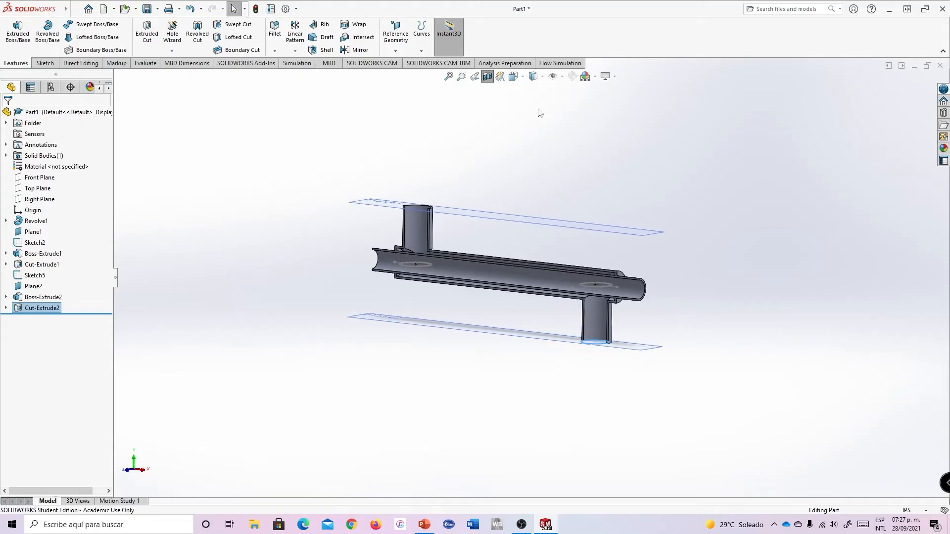
{"action": "left_click", "coordinate": [487, 76]}
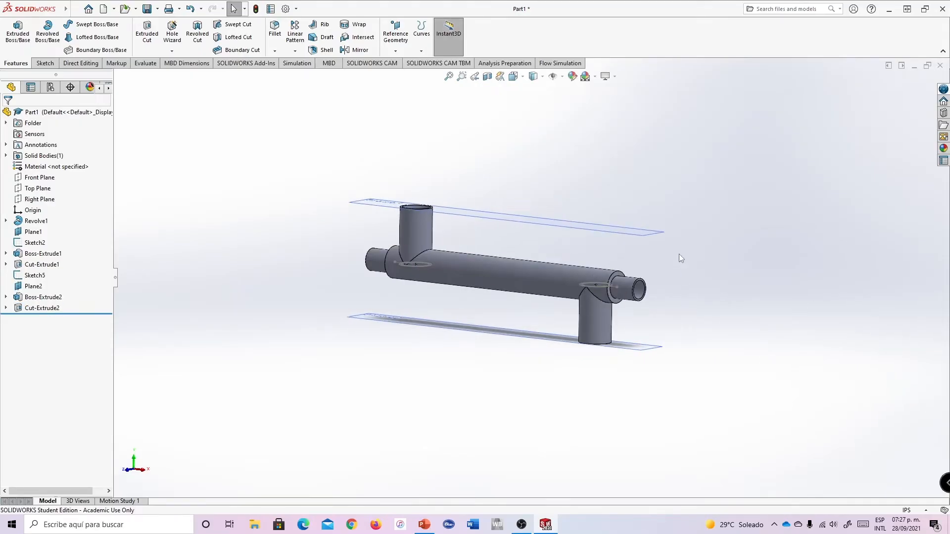
{"action": "middle_click_drag", "start_coordinate": [680, 255], "coordinate": [641, 252]}
{"action": "scroll", "coordinate": [513, 277], "scroll_direction": "up", "scroll_amount": 3}
{"action": "scroll", "coordinate": [458, 267], "scroll_direction": "down", "scroll_amount": 2}
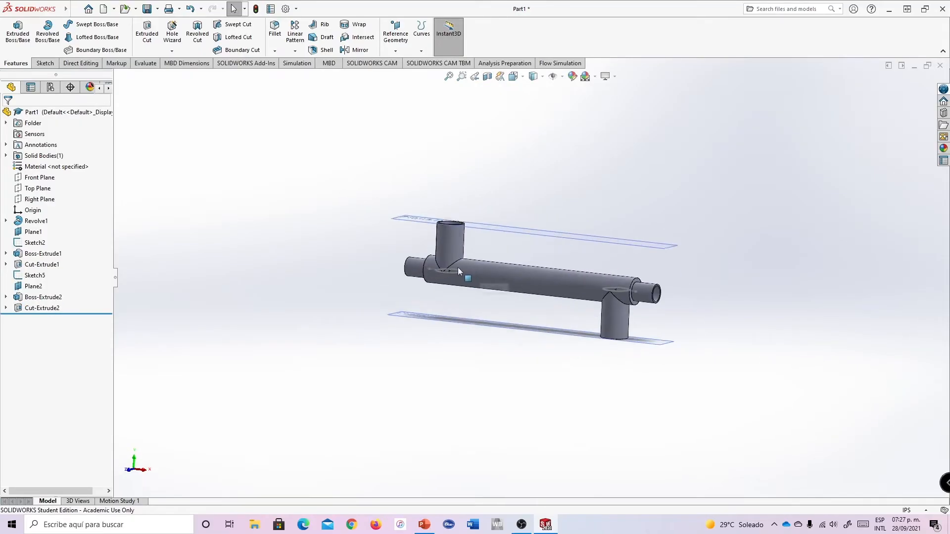
{"action": "scroll", "coordinate": [608, 295], "scroll_direction": "up", "scroll_amount": 3}
{"action": "middle_click_drag", "start_coordinate": [783, 281], "coordinate": [776, 259]}
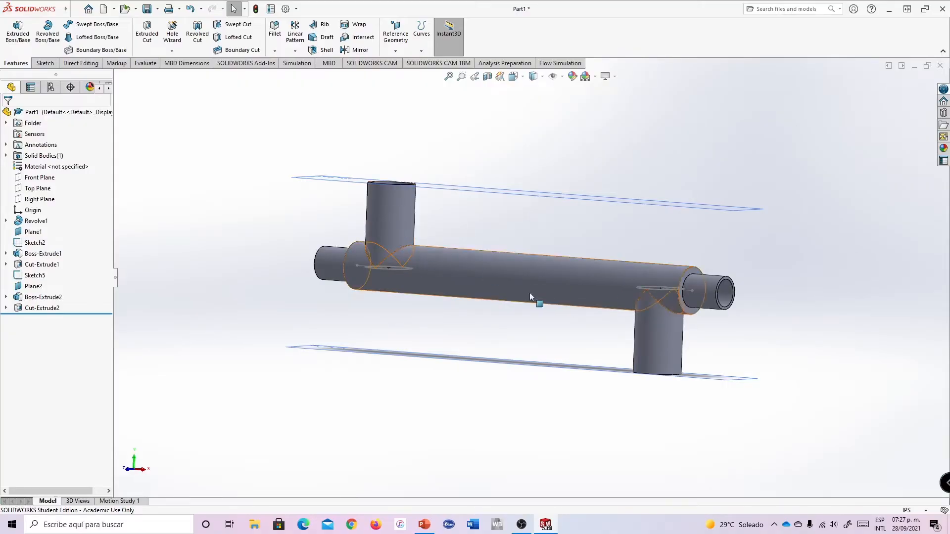
{"action": "middle_click_drag", "start_coordinate": [676, 314], "coordinate": [752, 295]}
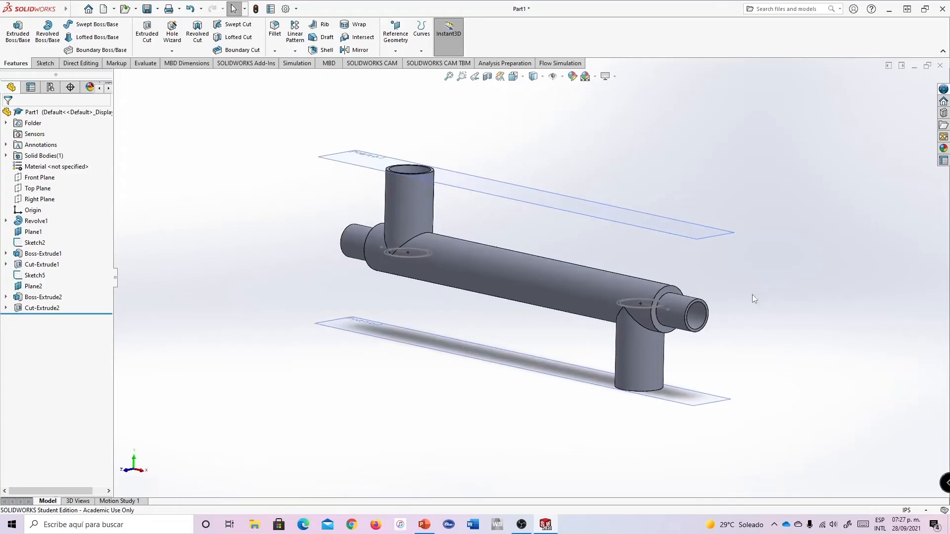
- Save the part as HE Geometry in a new folder named HE Geometry inside the Solidworks folder
{"action": "left_click", "coordinate": [147, 10]}
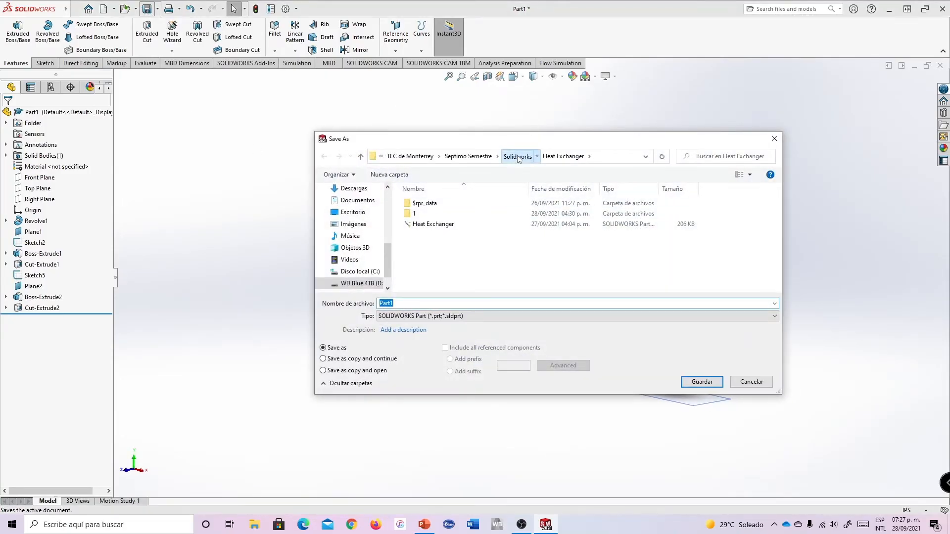
{"action": "left_click", "coordinate": [517, 156]}
{"action": "left_click", "coordinate": [388, 174]}
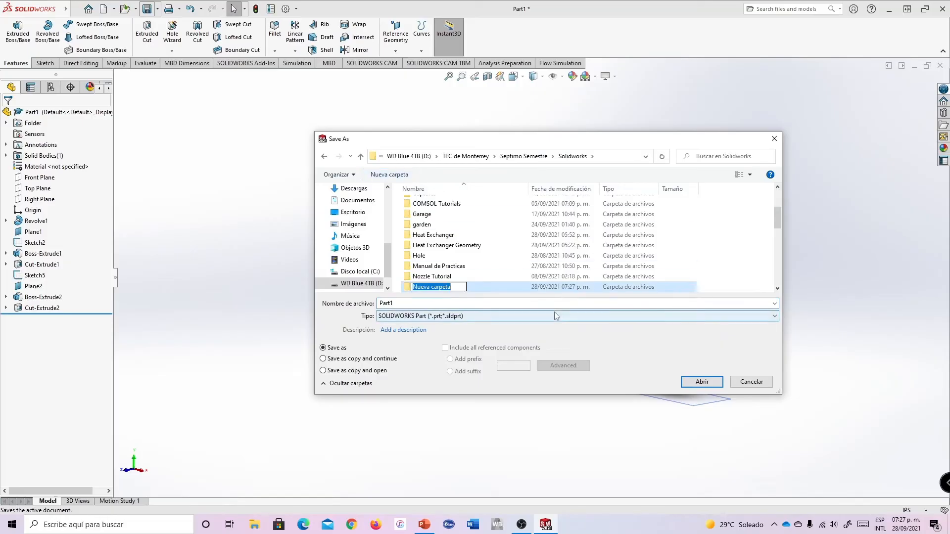
{"action": "type", "text": "H"}
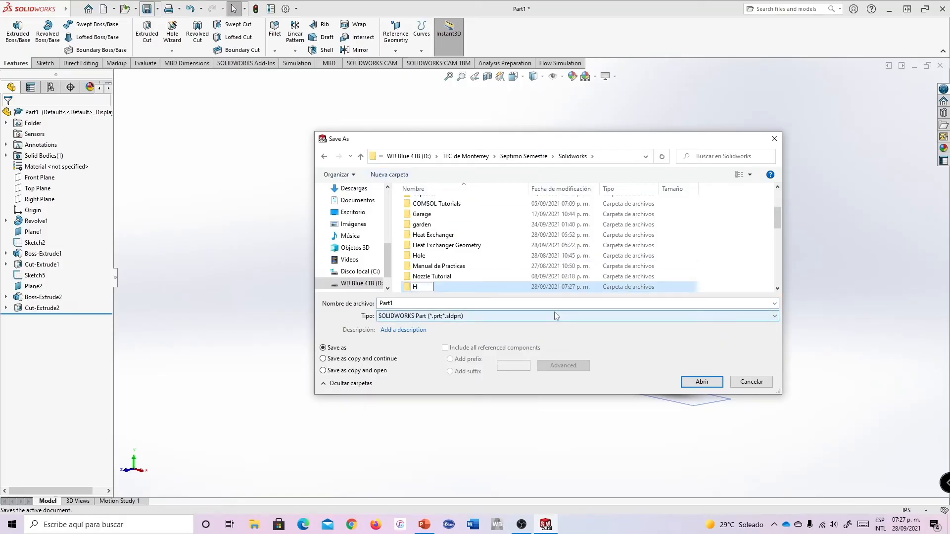
{"action": "type", "text": "E Geometry"}
{"action": "double_click", "coordinate": [474, 288]}
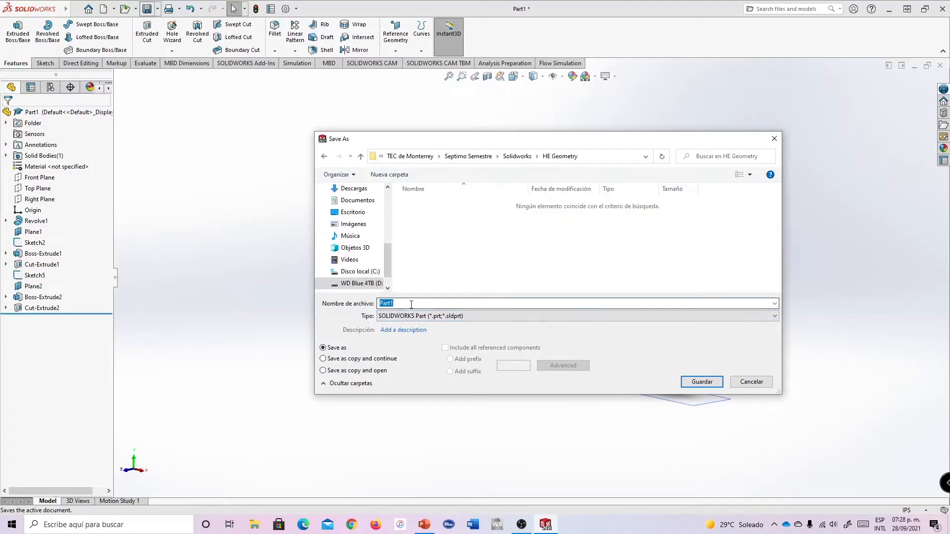
{"action": "type", "text": "HE Geometry"}
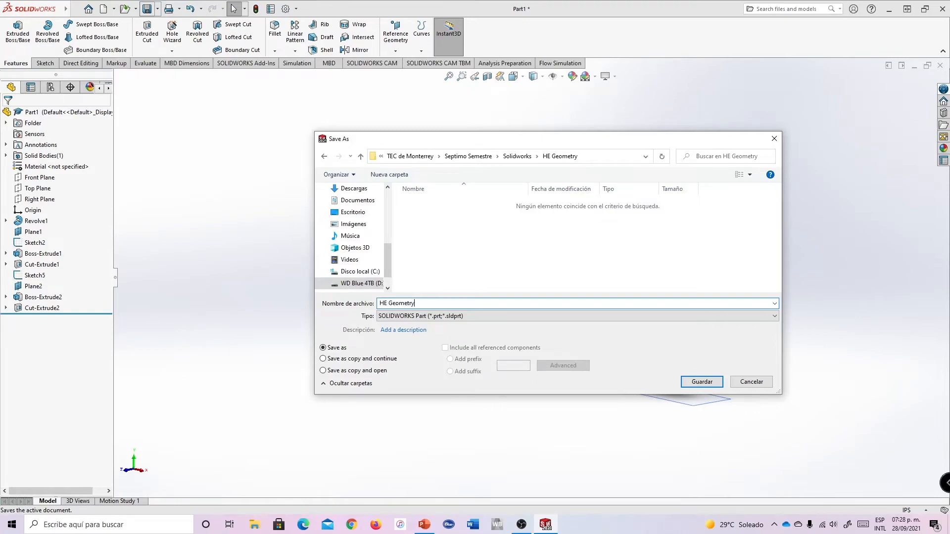
{"action": "key", "text": "Return"}
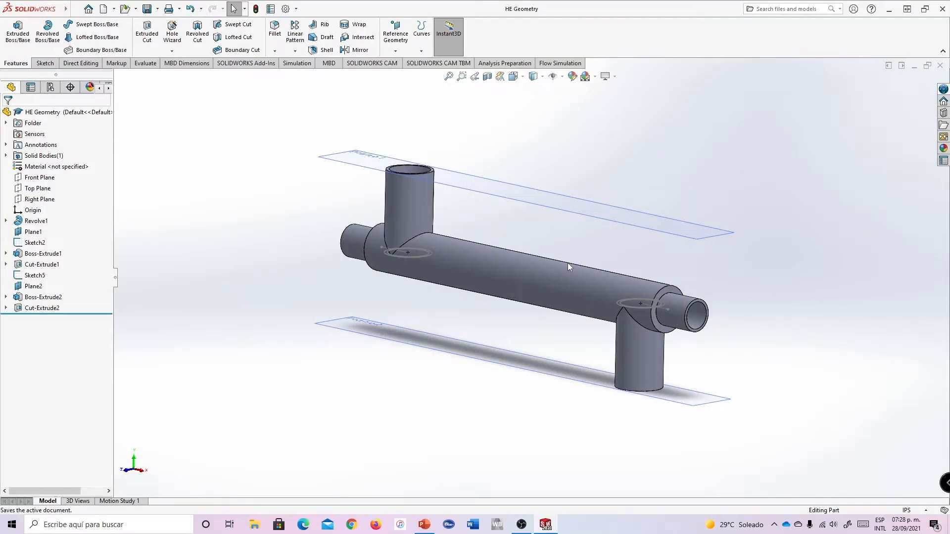
- Show the Flow Simulation commands and check the add-ins list for whether SOLIDWORKS Flow Simulation 2021 is active and loaded at start-up
{"action": "left_click", "coordinate": [572, 64]}
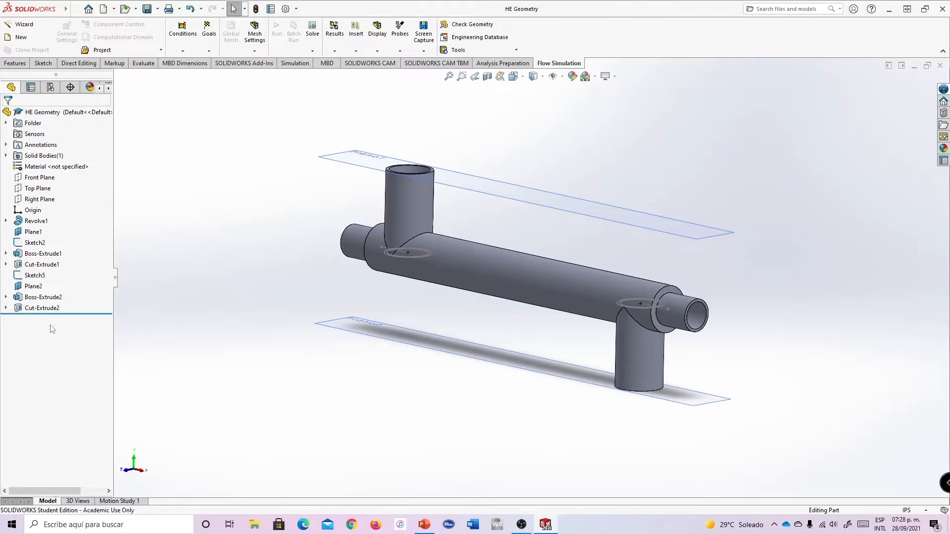
{"action": "left_click", "coordinate": [297, 9]}
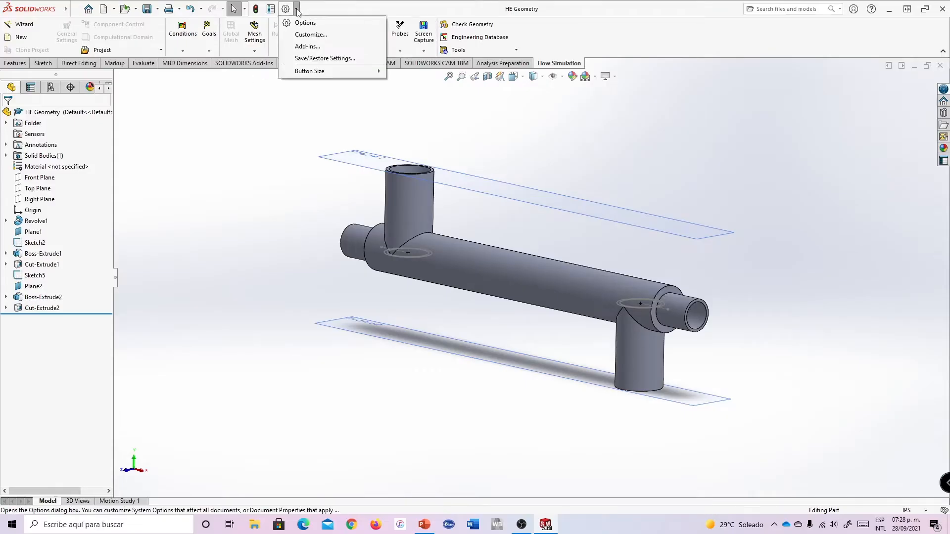
{"action": "left_click", "coordinate": [304, 46]}
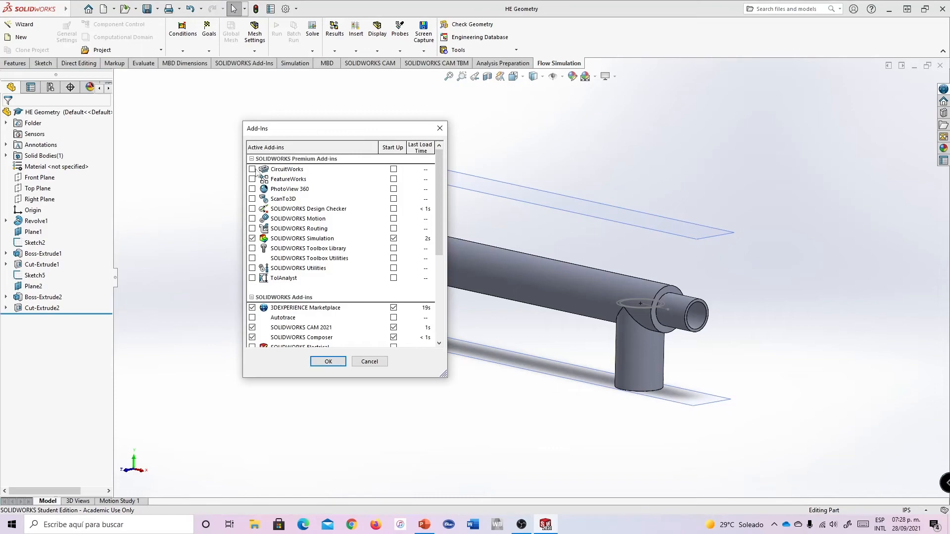
{"action": "left_click_drag", "start_coordinate": [438, 213], "coordinate": [443, 266]}
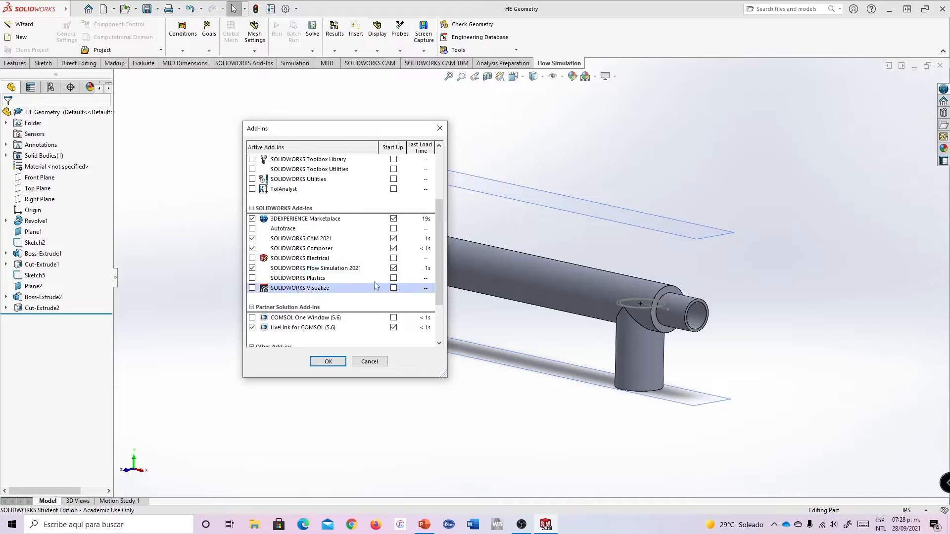
- Apply the add-in selection with SOLIDWORKS Flow Simulation 2021 enabled
{"action": "left_click", "coordinate": [330, 363]}
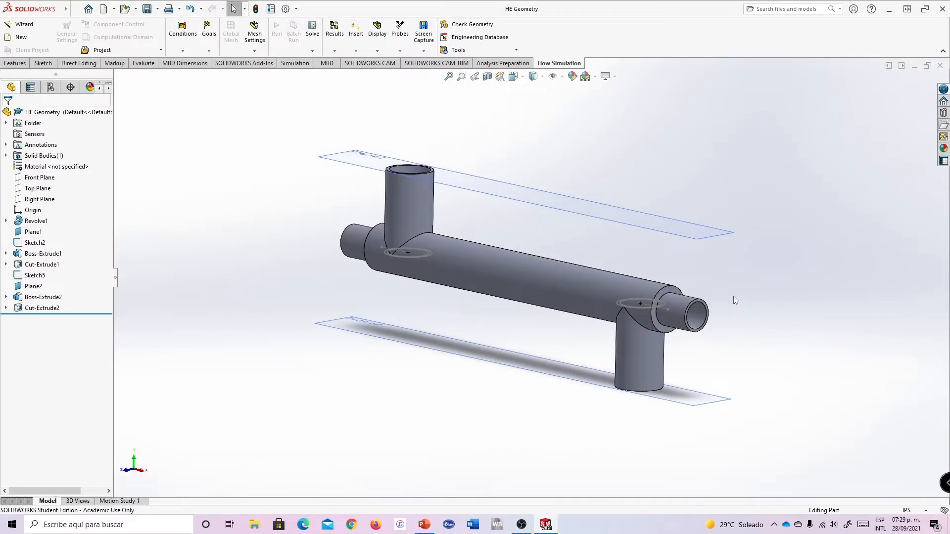
{"action": "scroll", "coordinate": [457, 252], "scroll_direction": "down", "scroll_amount": 3}
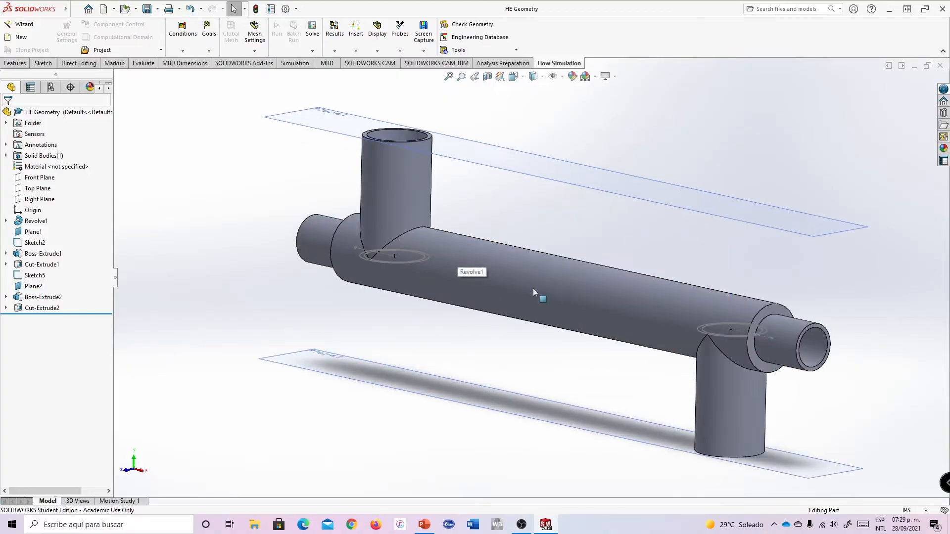
- Create lids over the four pipe openings of the heat exchanger: both inner-tube ends and both vertical nozzles
{"action": "left_click", "coordinate": [462, 52]}
{"action": "left_click", "coordinate": [463, 53]}
{"action": "left_click", "coordinate": [463, 52]}
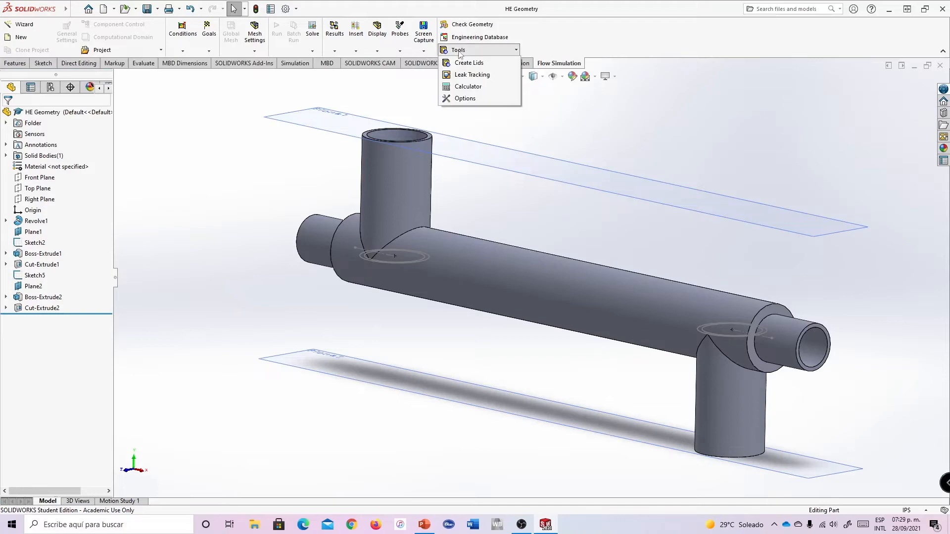
{"action": "left_click", "coordinate": [463, 63]}
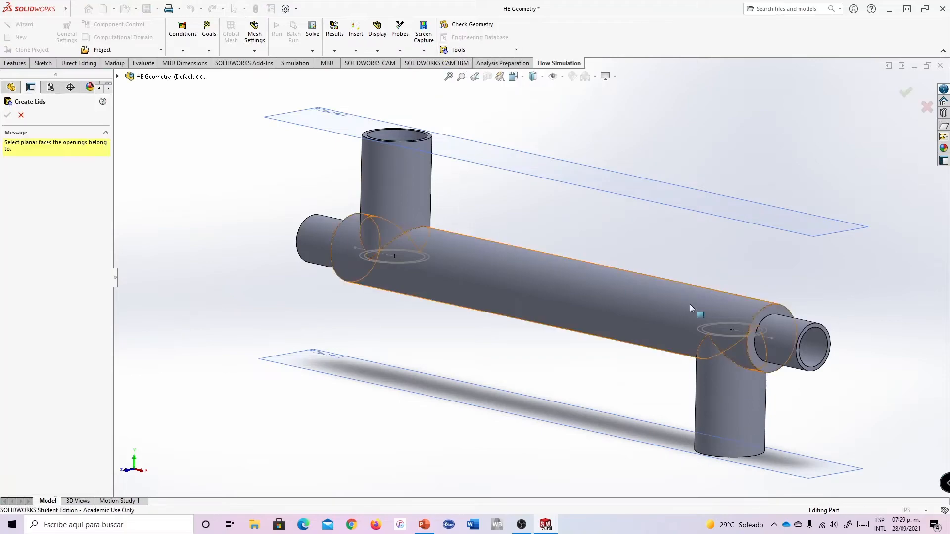
{"action": "left_click", "coordinate": [826, 337]}
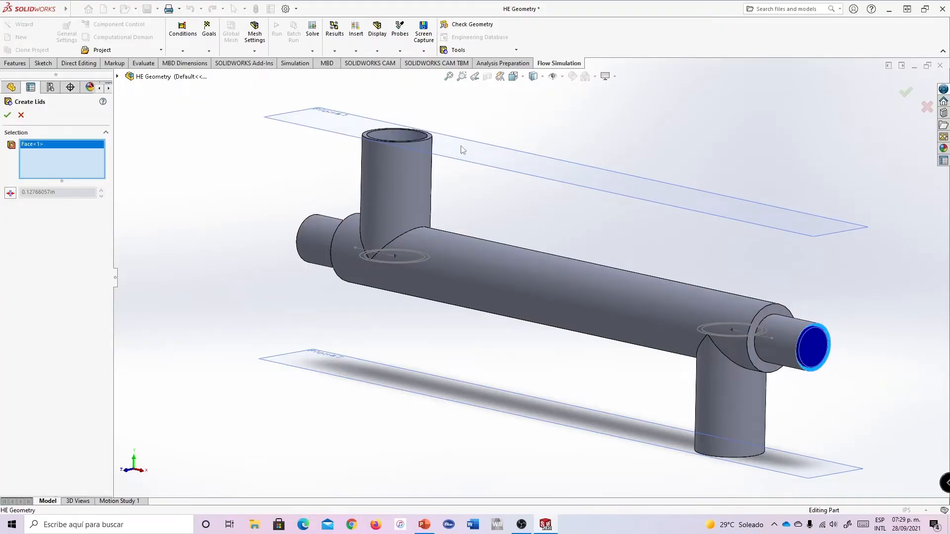
{"action": "middle_click_drag", "start_coordinate": [460, 148], "coordinate": [515, 58]}
{"action": "left_click", "coordinate": [435, 92]}
{"action": "left_click", "coordinate": [320, 154]}
{"action": "scroll", "coordinate": [728, 297], "scroll_direction": "down", "scroll_amount": 8}
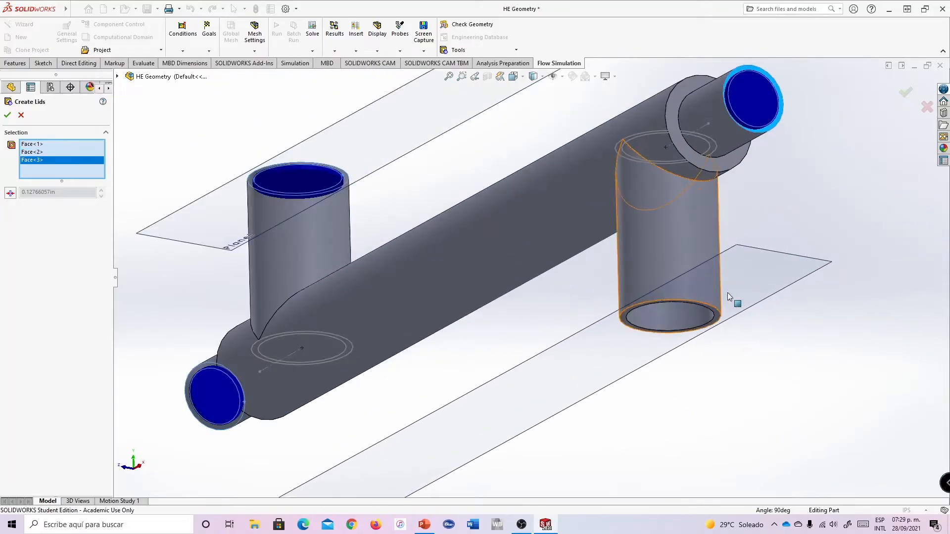
{"action": "left_click", "coordinate": [684, 343]}
{"action": "scroll", "coordinate": [684, 343], "scroll_direction": "up", "scroll_amount": 8}
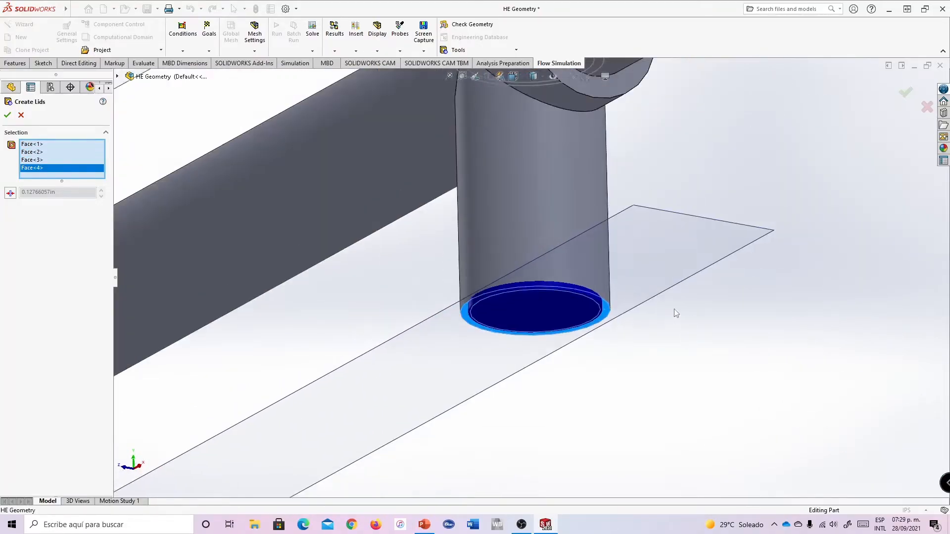
{"action": "middle_click_drag", "start_coordinate": [675, 311], "coordinate": [330, 207]}
{"action": "scroll", "coordinate": [306, 203], "scroll_direction": "down", "scroll_amount": 2}
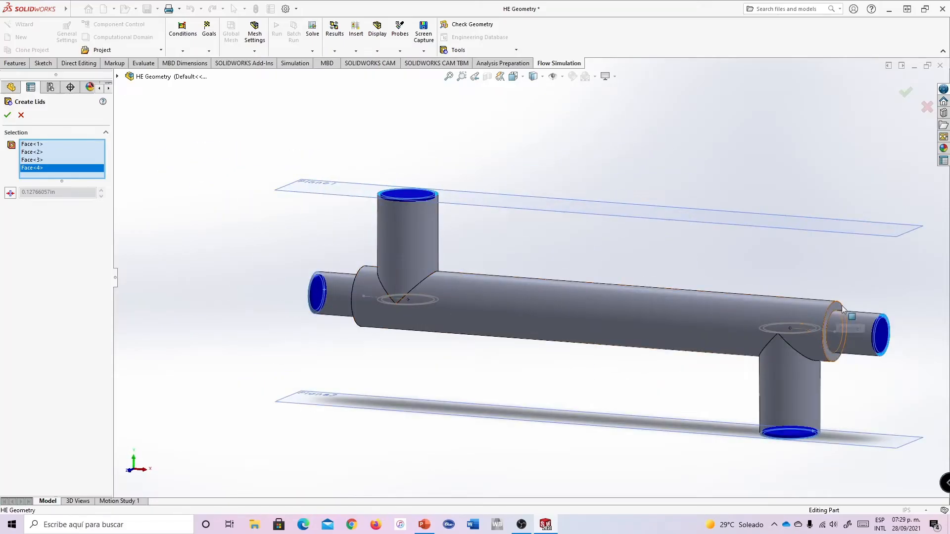
{"action": "mouse_move", "coordinate": [840, 309]}
{"action": "middle_mouse_down"}
{"action": "mouse_move", "coordinate": [836, 286]}
{"action": "mouse_move", "coordinate": [830, 294]}
{"action": "mouse_move", "coordinate": [841, 301]}
{"action": "middle_mouse_up"}
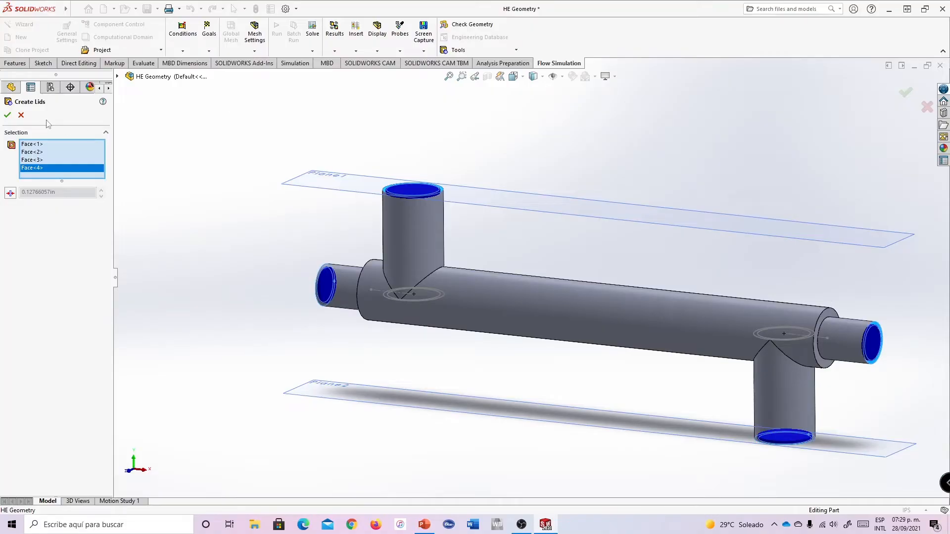
{"action": "left_click", "coordinate": [8, 115]}
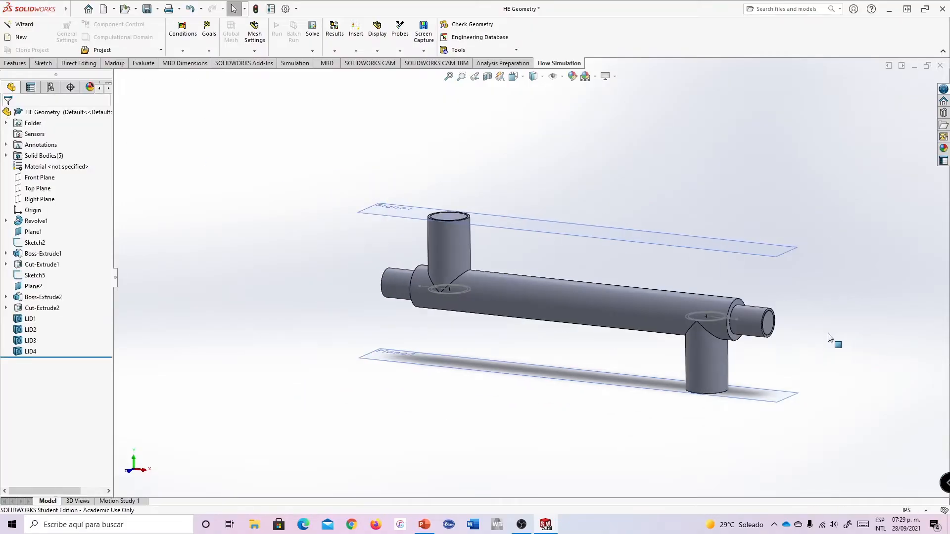
{"action": "scroll", "coordinate": [828, 335], "scroll_direction": "down", "scroll_amount": 2}
{"action": "scroll", "coordinate": [509, 262], "scroll_direction": "up", "scroll_amount": 1}
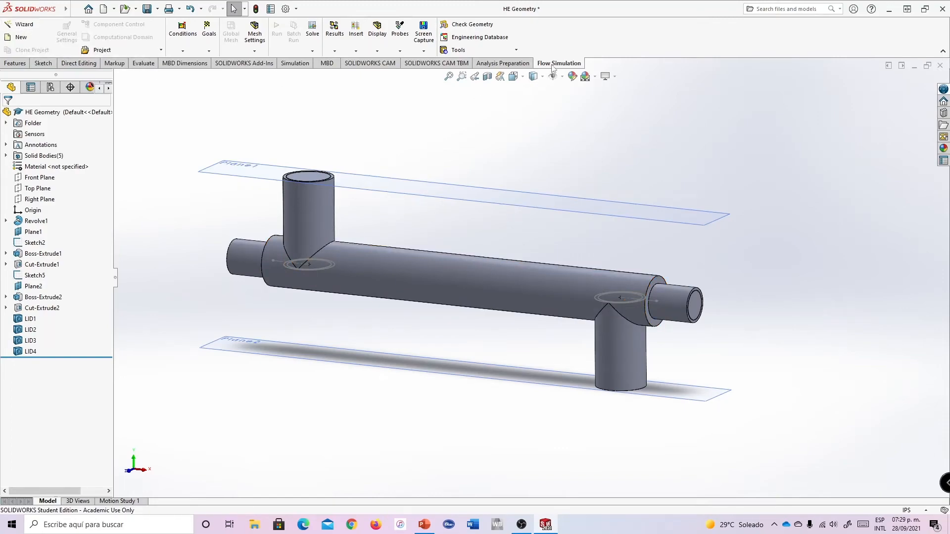
- Start a new flow simulation project with the Wizard, replacing the default project name and using the current configuration
{"action": "left_click", "coordinate": [27, 30]}
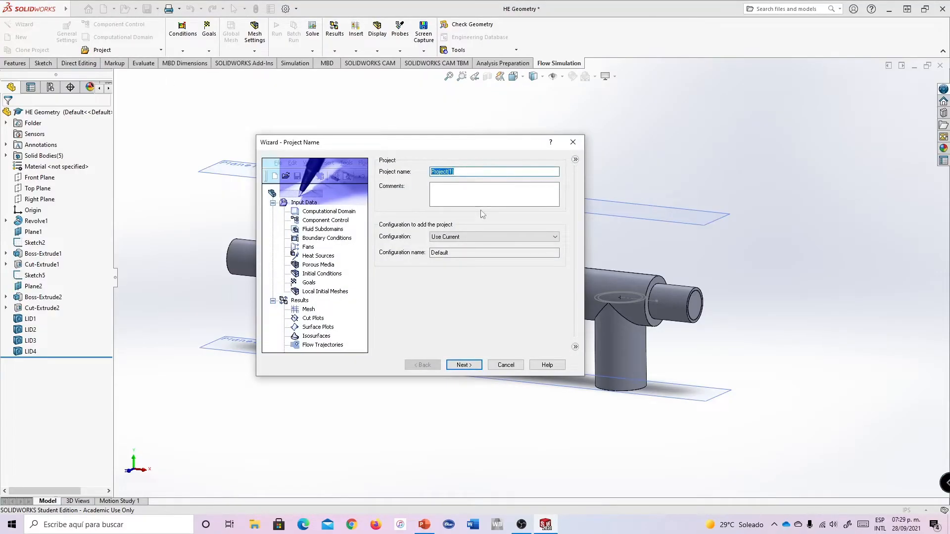
{"action": "key", "text": "BackSpace"}
{"action": "left_click", "coordinate": [464, 365]}
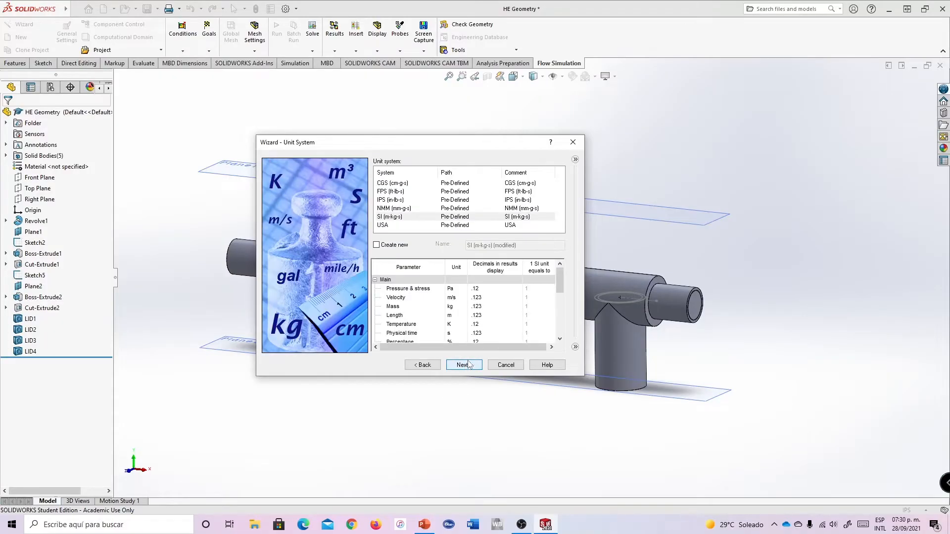
- Choose the SI (m-kg-s) unit system for the project and set the temperature unit to °C
{"action": "left_click_drag", "start_coordinate": [408, 146], "coordinate": [416, 135]}
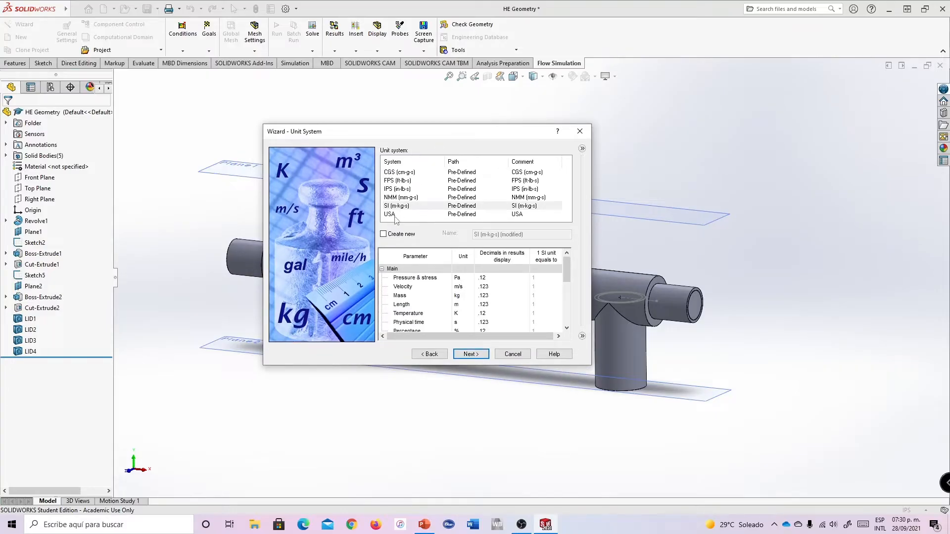
{"action": "left_click", "coordinate": [410, 210]}
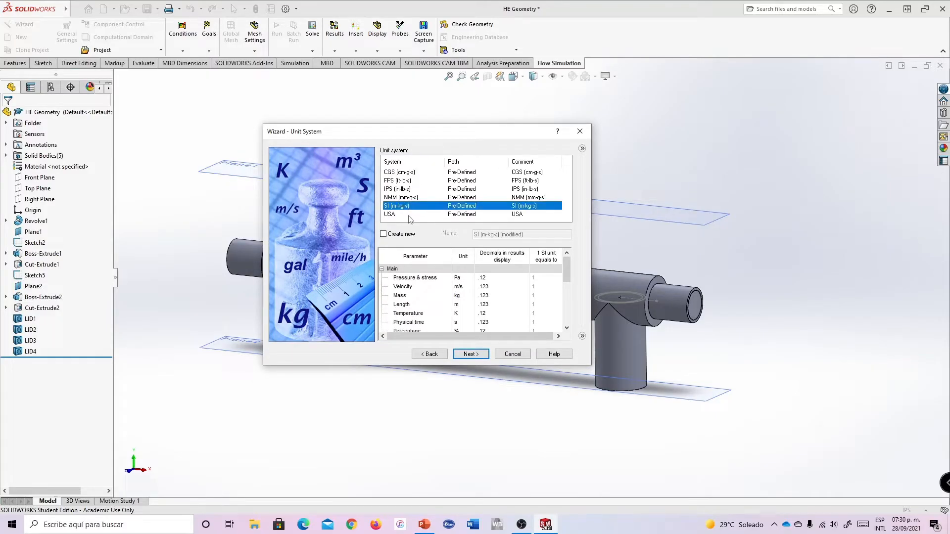
{"action": "mouse_move", "coordinate": [567, 269]}
{"action": "left_mouse_down"}
{"action": "mouse_move", "coordinate": [569, 308]}
{"action": "mouse_move", "coordinate": [573, 265]}
{"action": "left_mouse_up"}
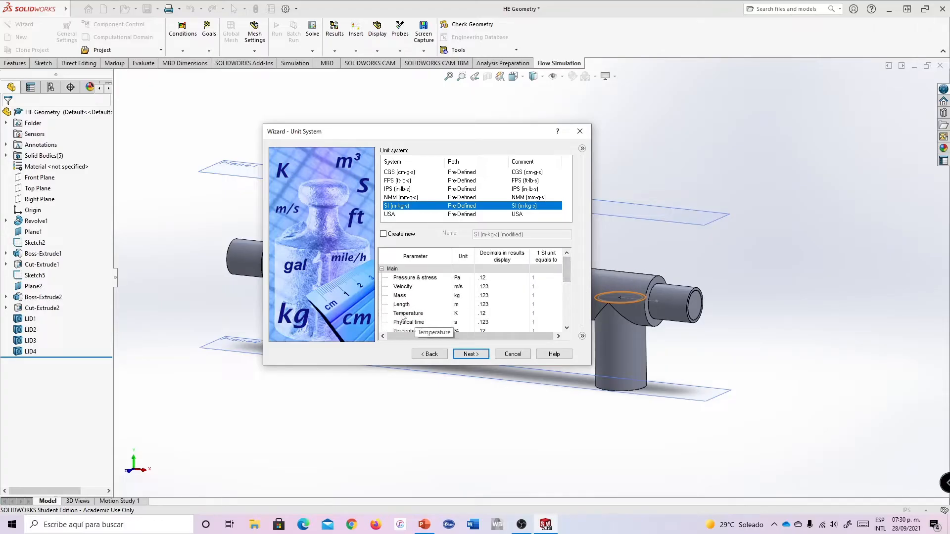
{"action": "left_click", "coordinate": [460, 315]}
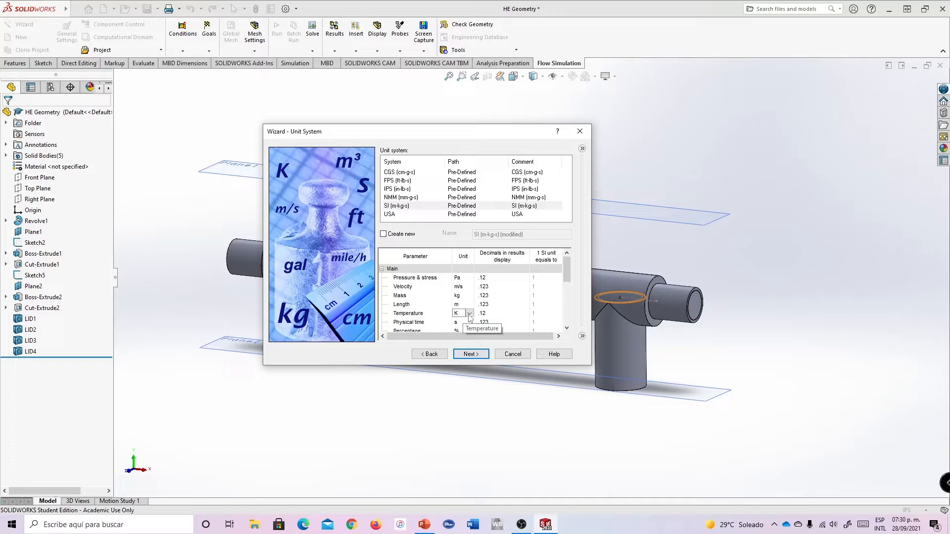
{"action": "left_click", "coordinate": [469, 315]}
{"action": "left_click", "coordinate": [470, 330]}
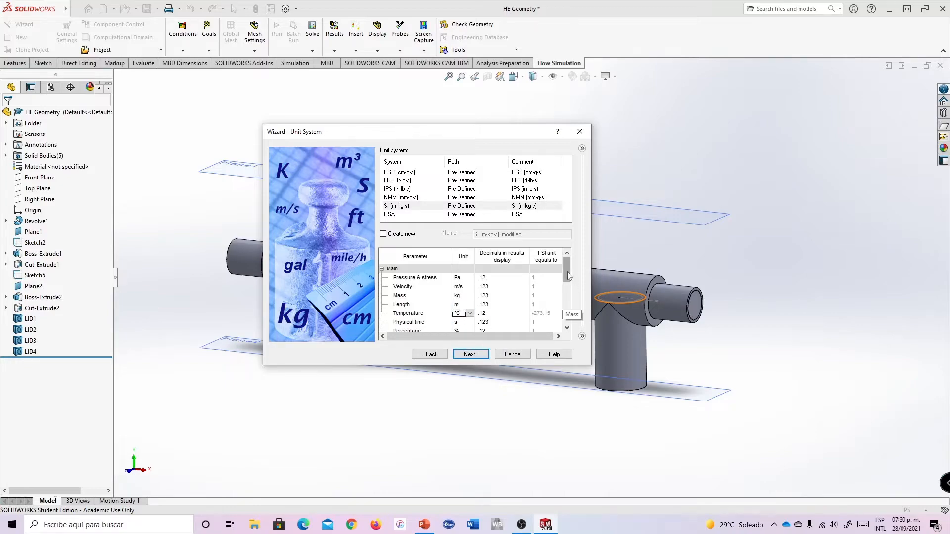
{"action": "mouse_move", "coordinate": [567, 273]}
{"action": "left_mouse_down"}
{"action": "mouse_move", "coordinate": [567, 308]}
{"action": "mouse_move", "coordinate": [567, 270]}
{"action": "left_mouse_up"}
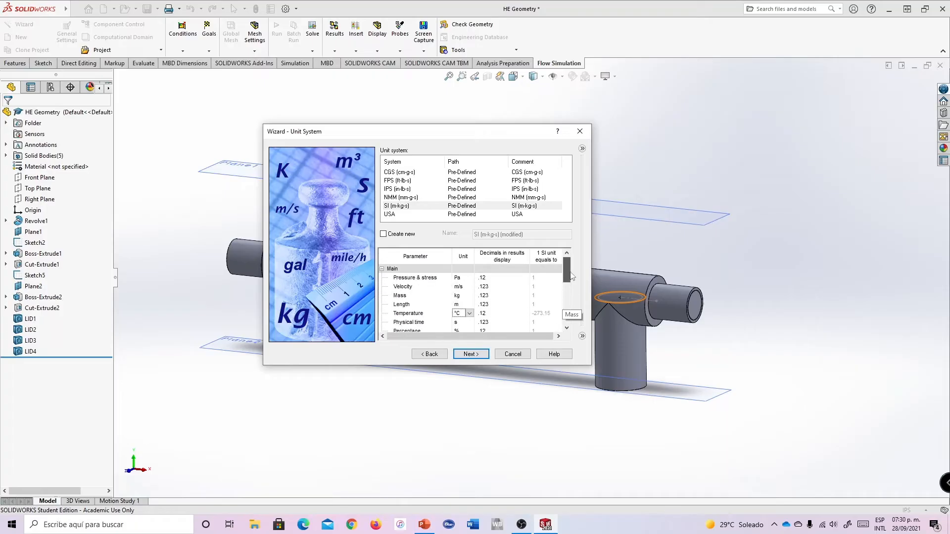
{"action": "left_click", "coordinate": [471, 354]}
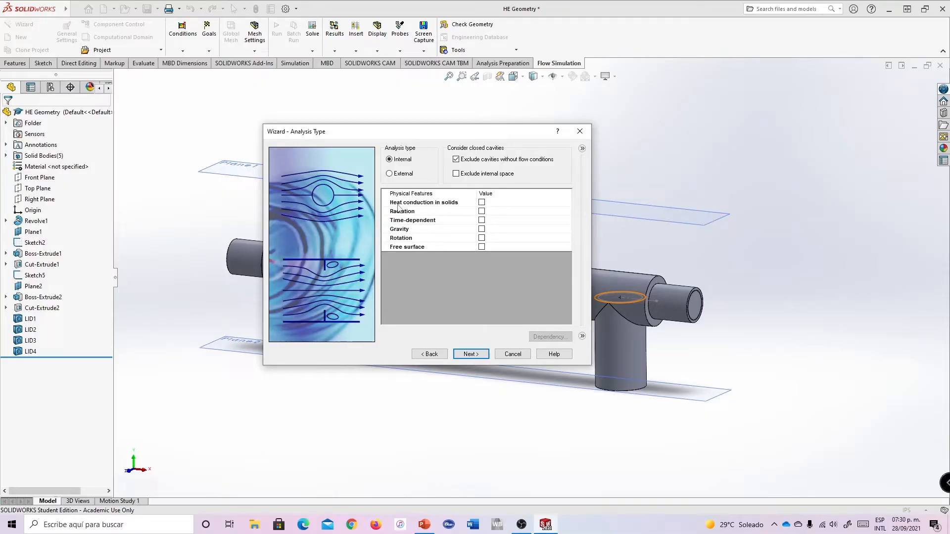
- Enable heat conduction in solids for the internal analysis and add the predefined liquids Ethanol and Water as project fluids
{"action": "left_click", "coordinate": [481, 202]}
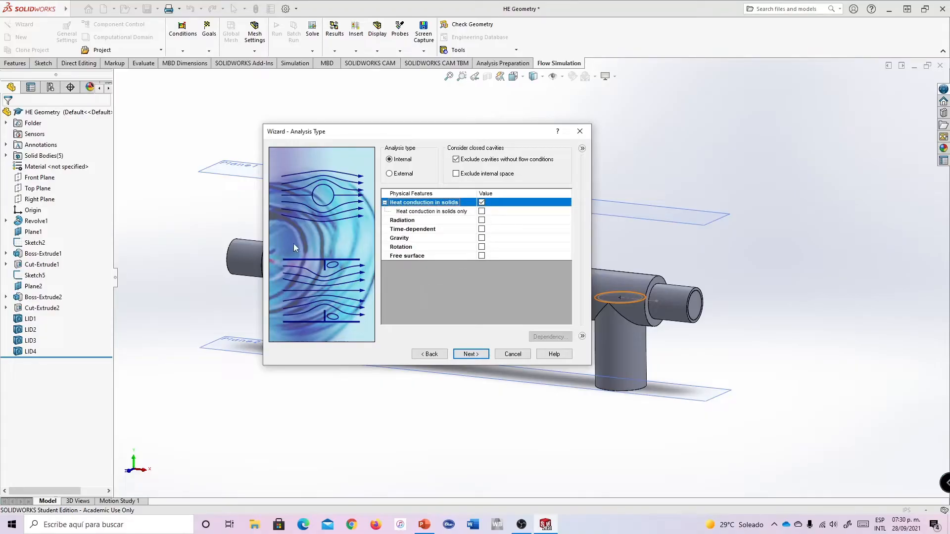
{"action": "left_click", "coordinate": [475, 355]}
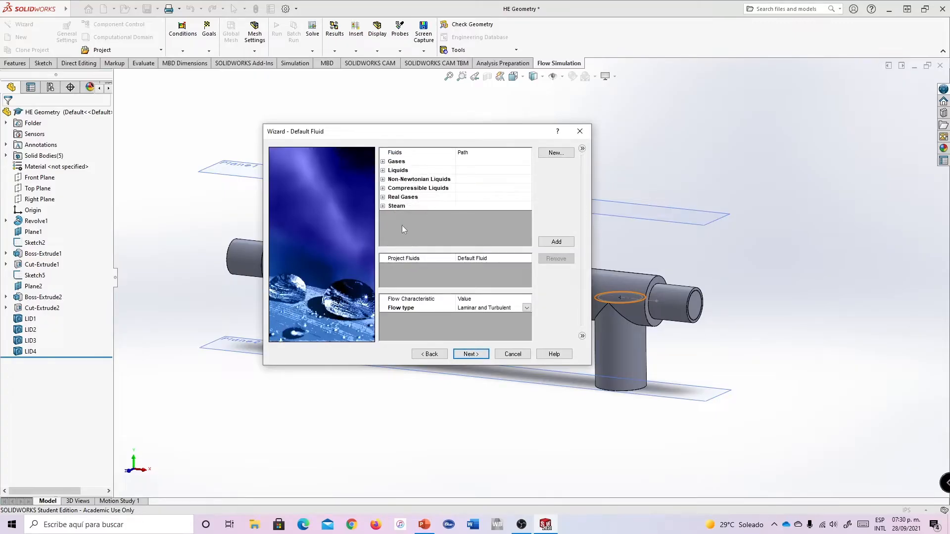
{"action": "left_click", "coordinate": [383, 170]}
{"action": "mouse_move", "coordinate": [528, 181]}
{"action": "left_mouse_down"}
{"action": "mouse_move", "coordinate": [528, 191]}
{"action": "mouse_move", "coordinate": [528, 178]}
{"action": "left_mouse_up"}
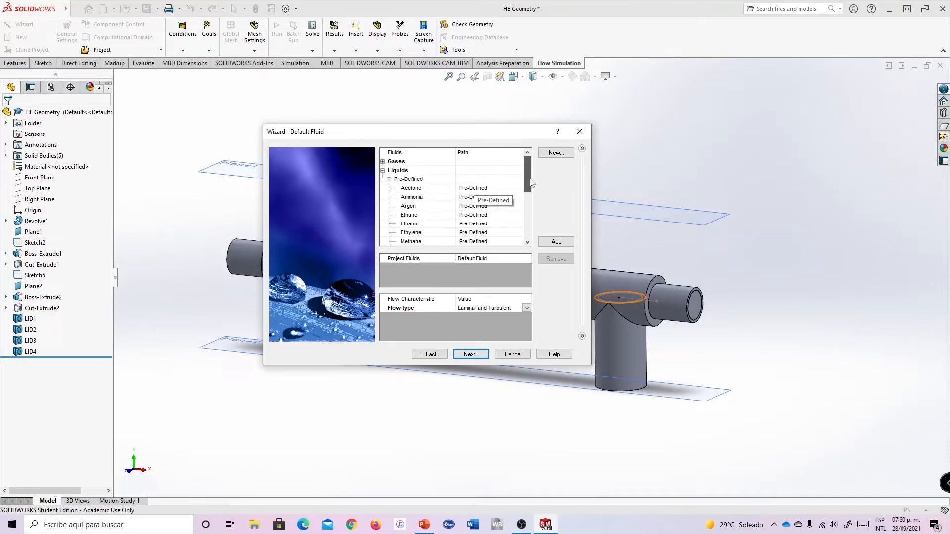
{"action": "left_click", "coordinate": [421, 223]}
{"action": "left_click", "coordinate": [556, 241]}
{"action": "left_click_drag", "start_coordinate": [525, 180], "coordinate": [526, 220]}
{"action": "left_click", "coordinate": [428, 215]}
{"action": "left_click", "coordinate": [557, 241]}
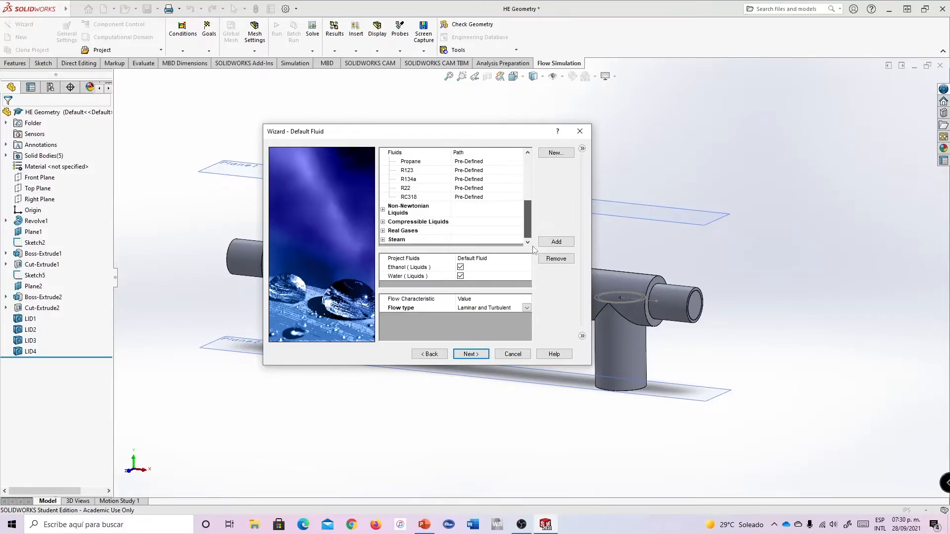
{"action": "left_click", "coordinate": [478, 354]}
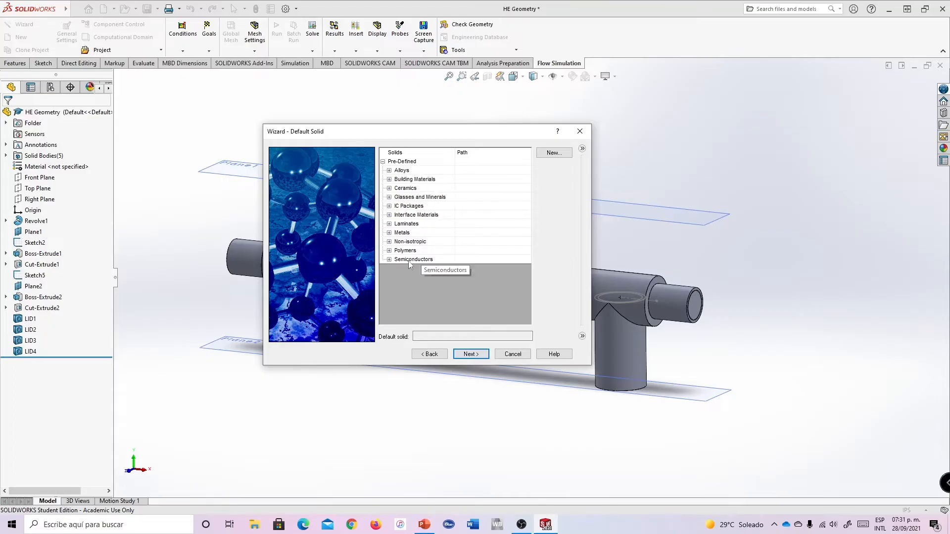
- Set the default solid to Copper from the predefined metals and accept the adiabatic outer wall with 0 micrometer roughness
{"action": "left_click", "coordinate": [389, 232]}
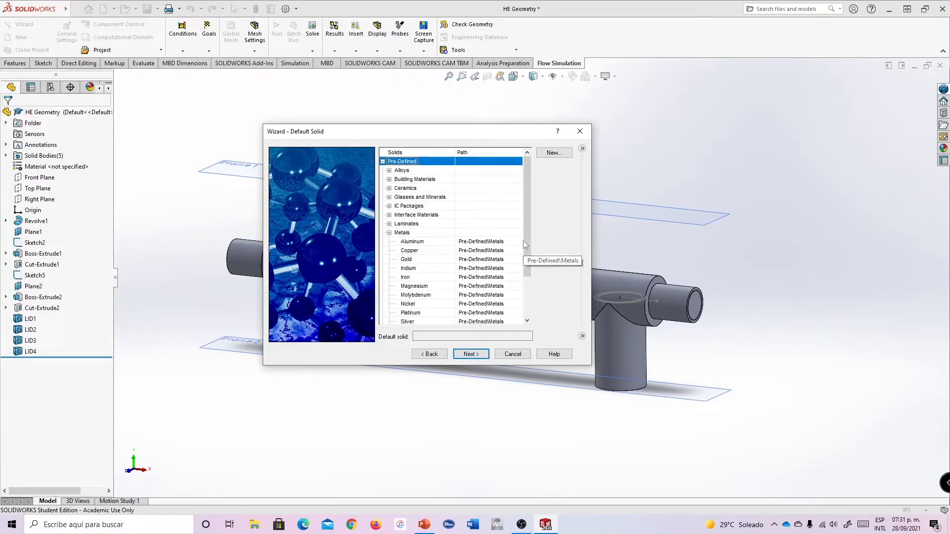
{"action": "left_click", "coordinate": [419, 251]}
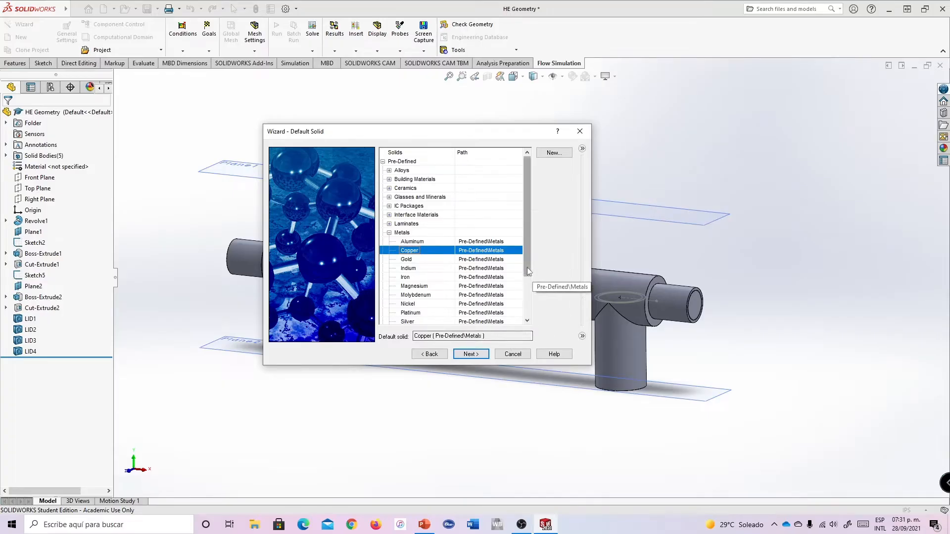
{"action": "scroll", "coordinate": [527, 268], "scroll_direction": "down", "scroll_amount": 2}
{"action": "scroll", "coordinate": [527, 262], "scroll_direction": "up", "scroll_amount": 2}
{"action": "scroll", "coordinate": [526, 257], "scroll_direction": "down", "scroll_amount": 1}
{"action": "scroll", "coordinate": [527, 253], "scroll_direction": "up", "scroll_amount": 1}
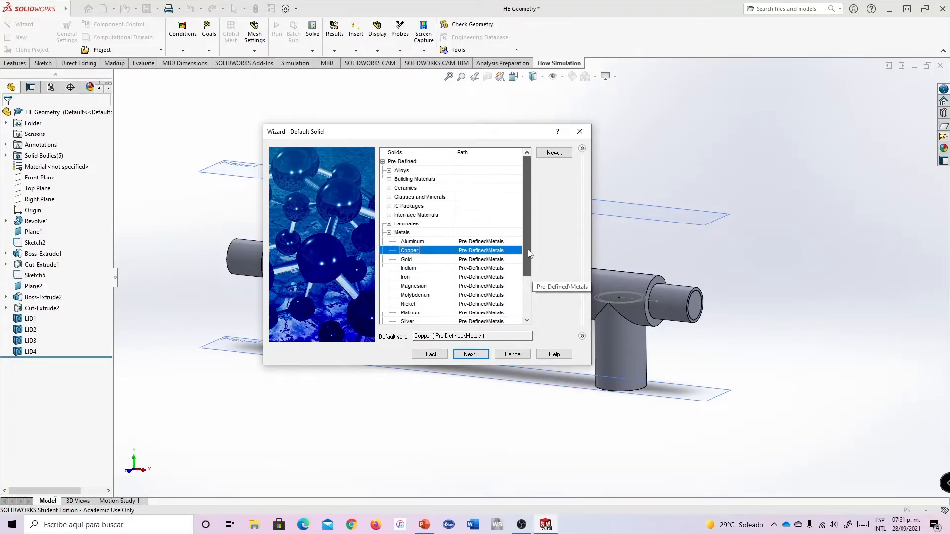
{"action": "left_click", "coordinate": [471, 354]}
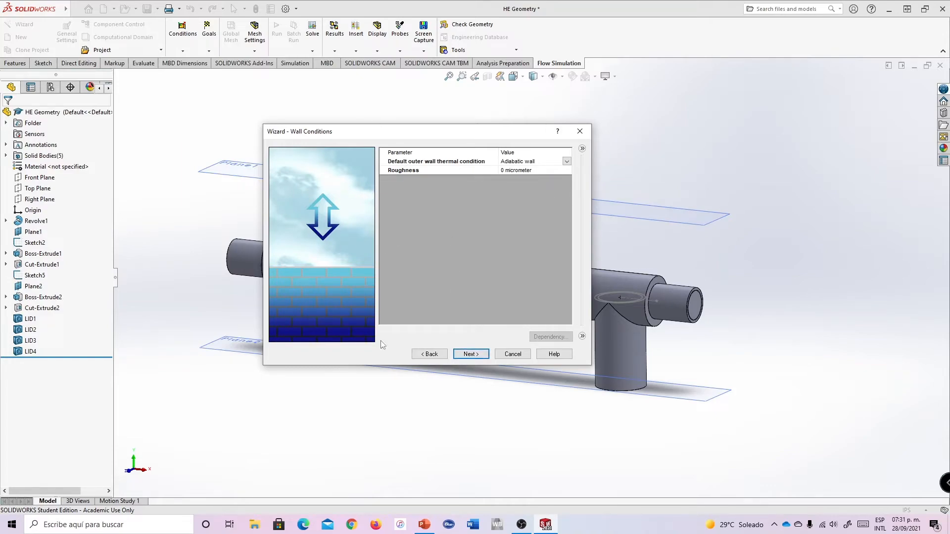
{"action": "left_click", "coordinate": [470, 354]}
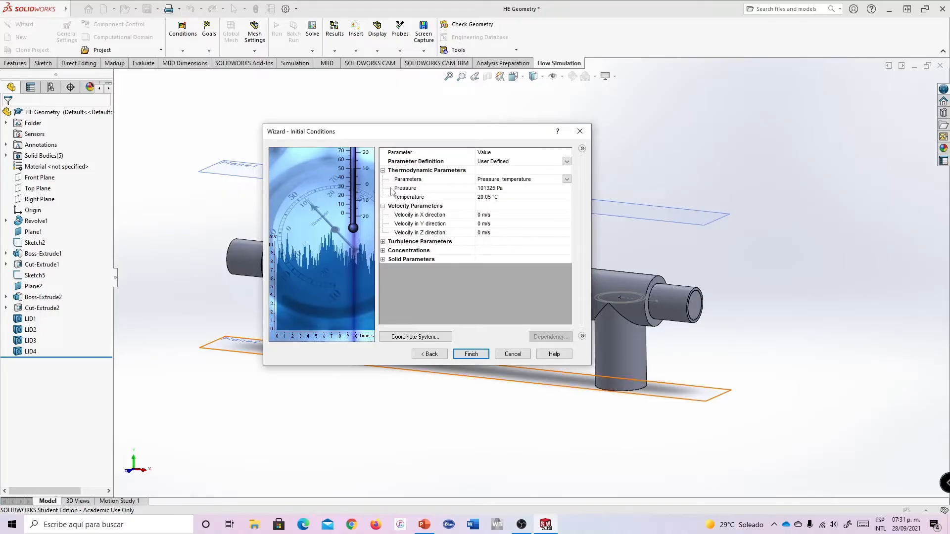
- Set the initial temperature to 30 °C in the thermodynamic parameters
{"action": "left_click", "coordinate": [492, 197]}
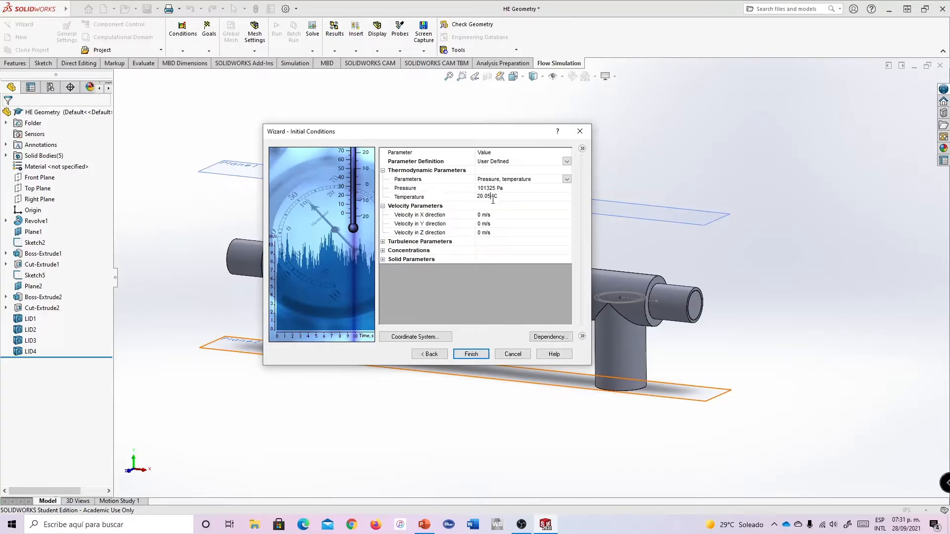
{"action": "double_click", "coordinate": [492, 196]}
{"action": "type", "text": "30"}
{"action": "left_click_drag", "start_coordinate": [472, 139], "coordinate": [473, 134]}
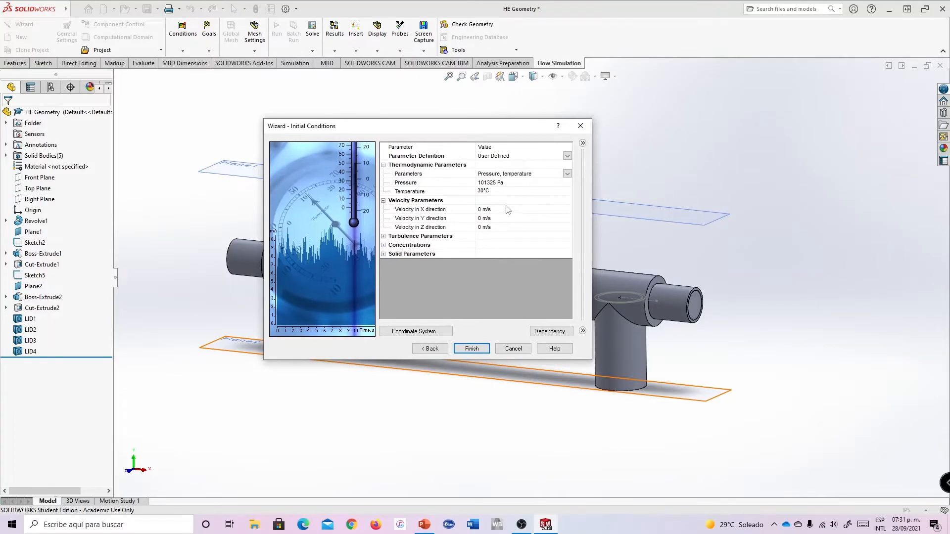
- Set the initial mass fractions to 0 for Water and 1 for Ethanol
{"action": "left_click", "coordinate": [383, 246]}
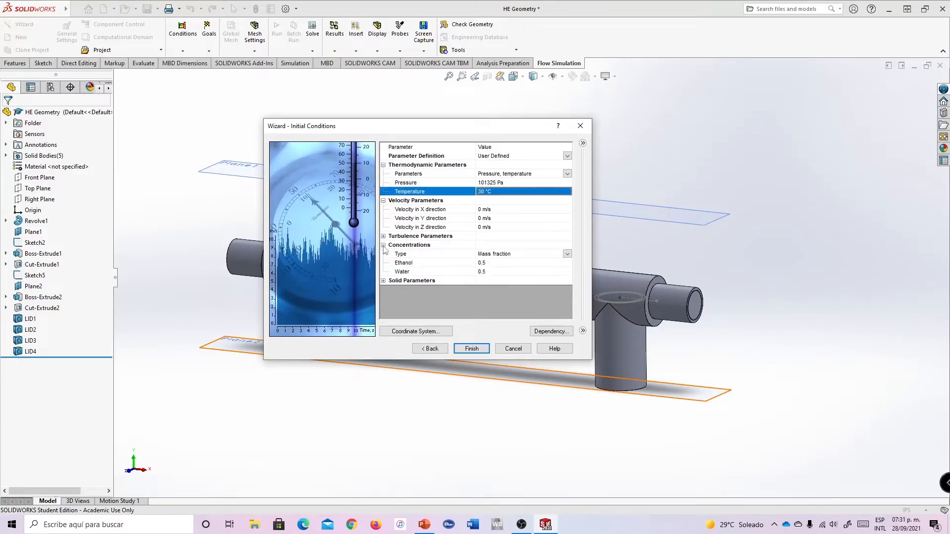
{"action": "left_click", "coordinate": [492, 272]}
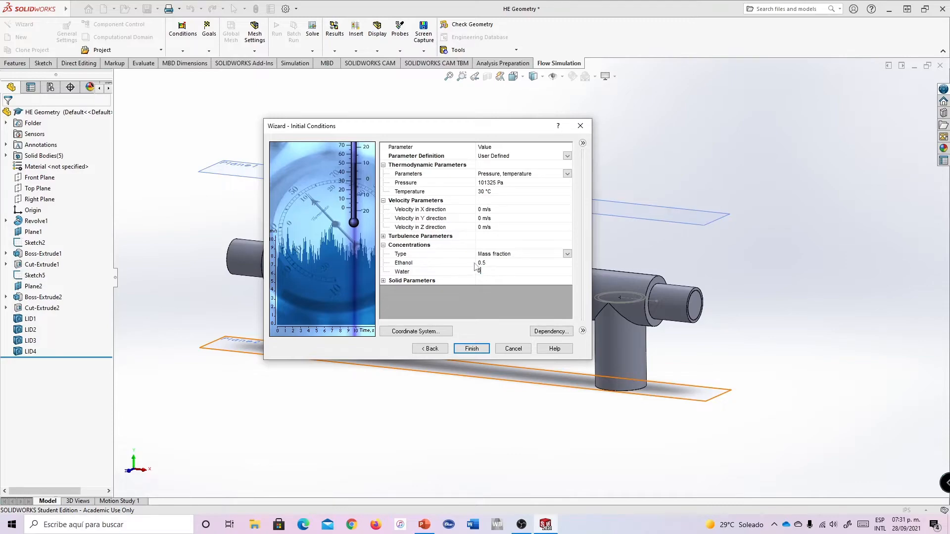
{"action": "left_click", "coordinate": [490, 262]}
{"action": "left_click_drag", "start_coordinate": [464, 126], "coordinate": [464, 122]}
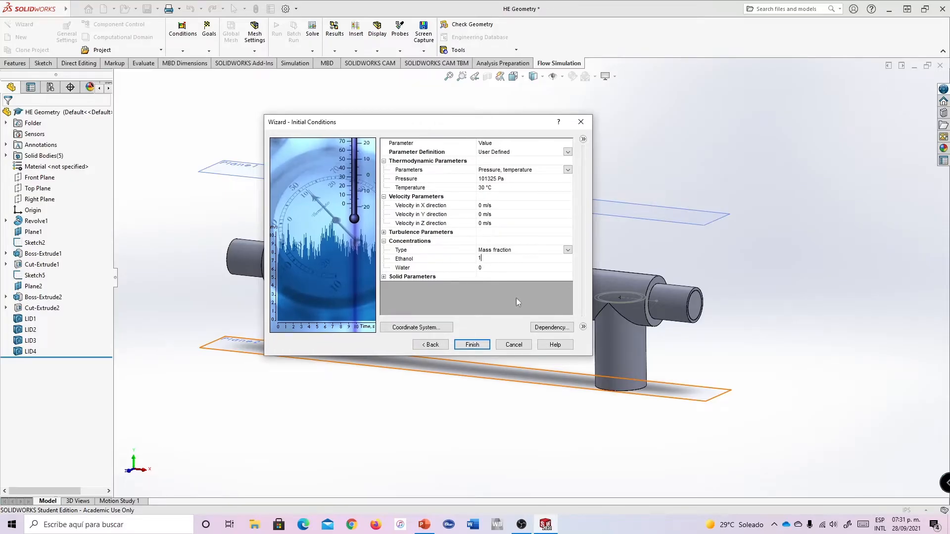
- Finish the project wizard with the defined initial conditions and save the part
{"action": "left_click", "coordinate": [472, 345]}
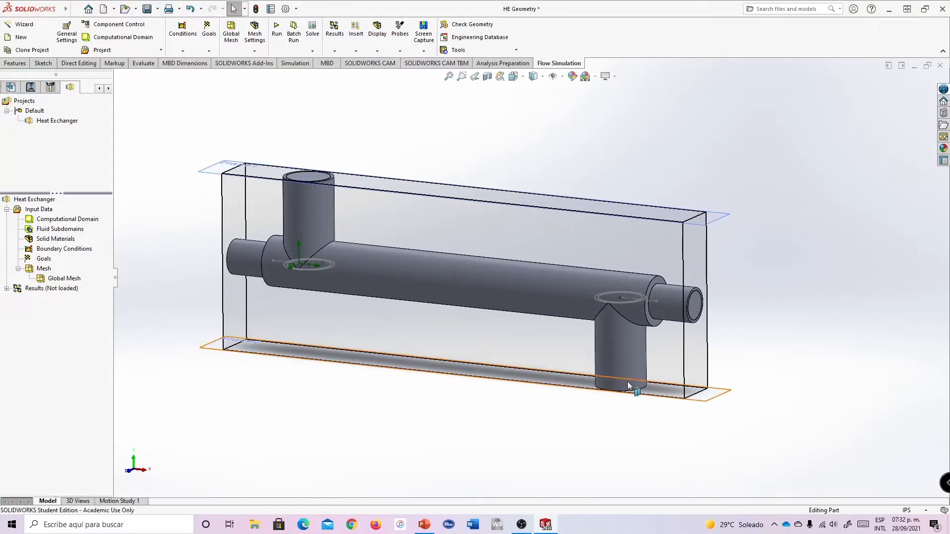
{"action": "scroll", "coordinate": [472, 283], "scroll_direction": "up", "scroll_amount": 3}
{"action": "scroll", "coordinate": [372, 268], "scroll_direction": "down", "scroll_amount": 5}
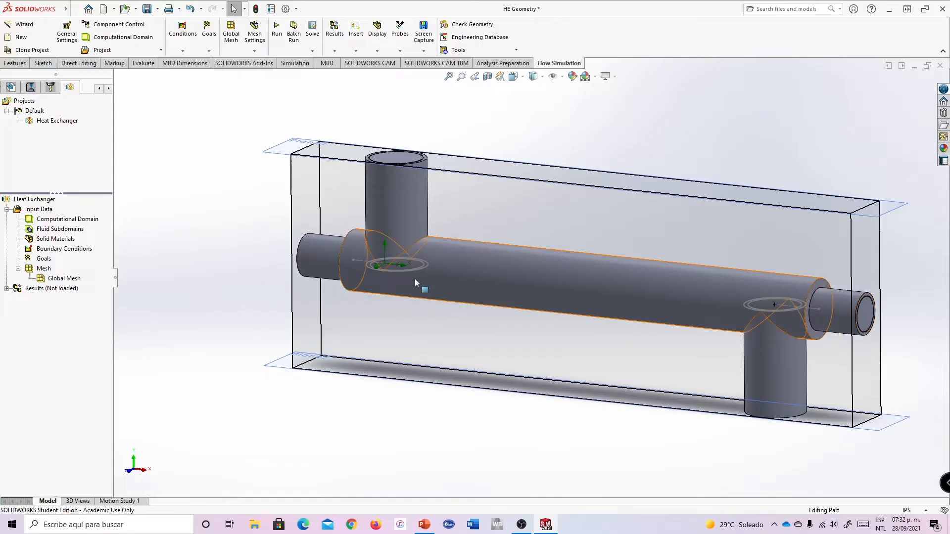
{"action": "middle_click_drag", "start_coordinate": [734, 225], "coordinate": [752, 210]}
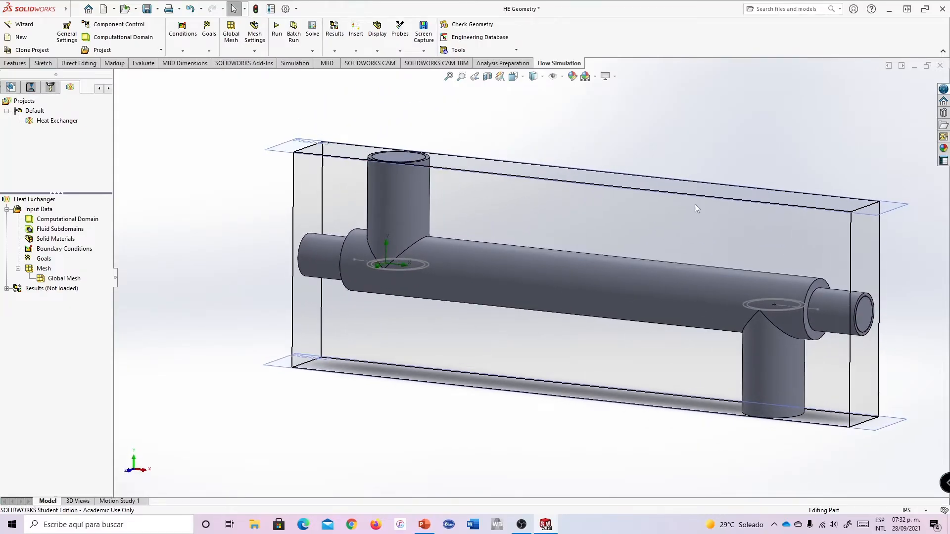
{"action": "left_click", "coordinate": [147, 10]}
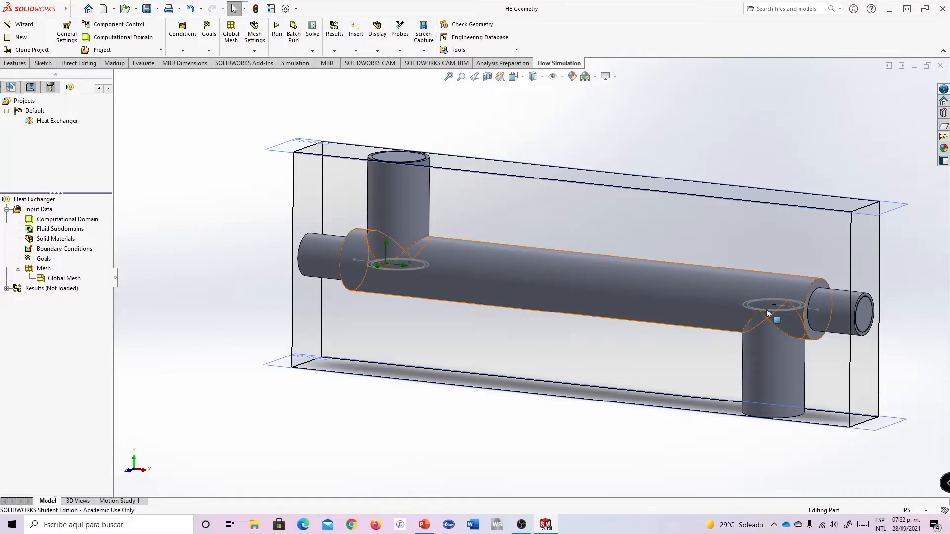
- Hide the computational domain around the heat exchanger and show it again
{"action": "middle_click_drag", "start_coordinate": [485, 241], "coordinate": [856, 238]}
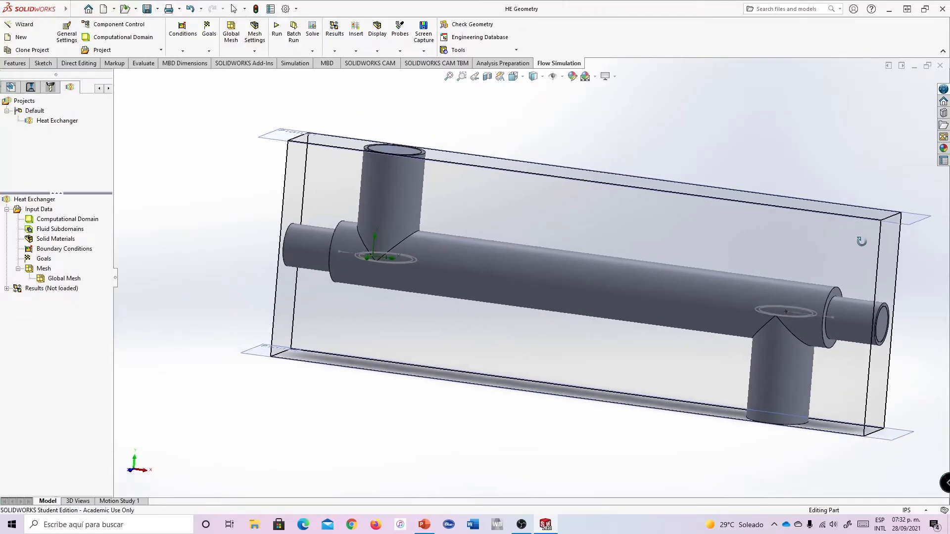
{"action": "left_click", "coordinate": [50, 222]}
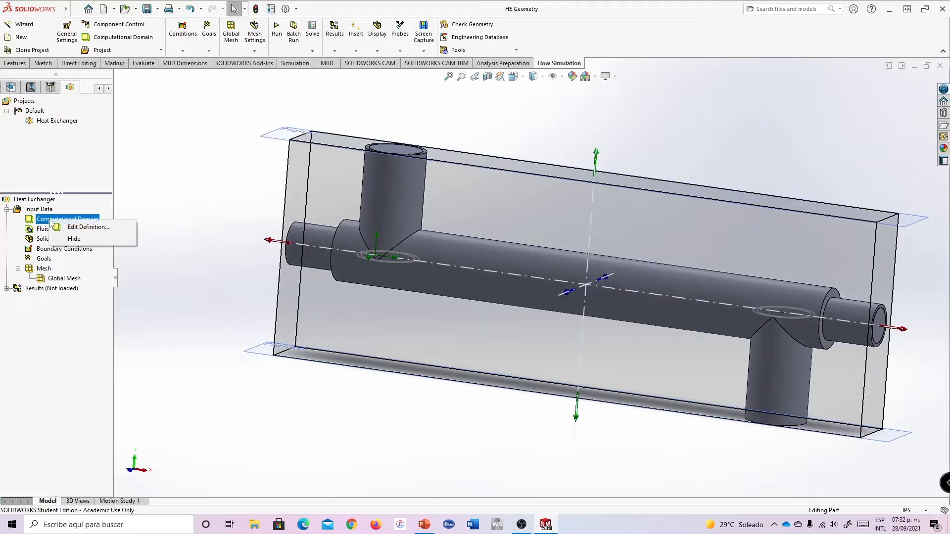
{"action": "left_click", "coordinate": [72, 239]}
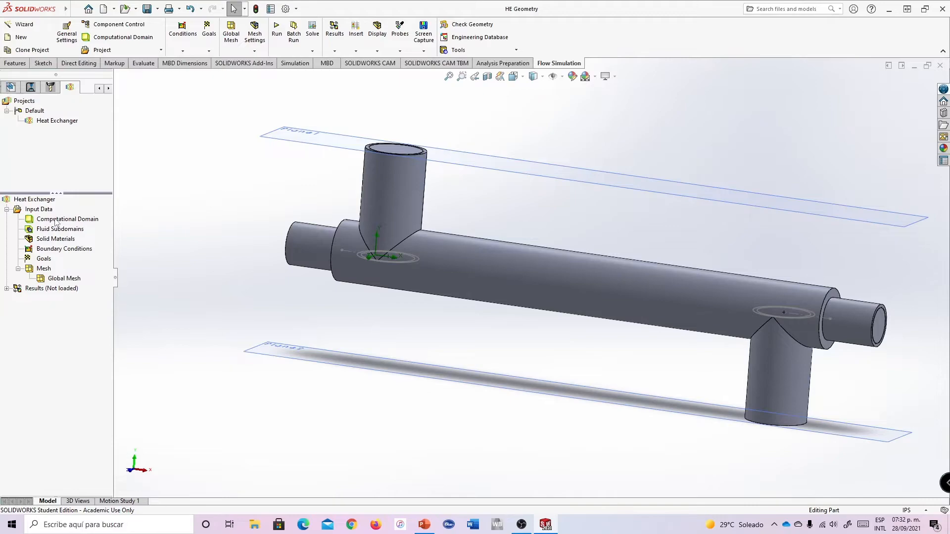
{"action": "middle_click_drag", "start_coordinate": [706, 225], "coordinate": [678, 222]}
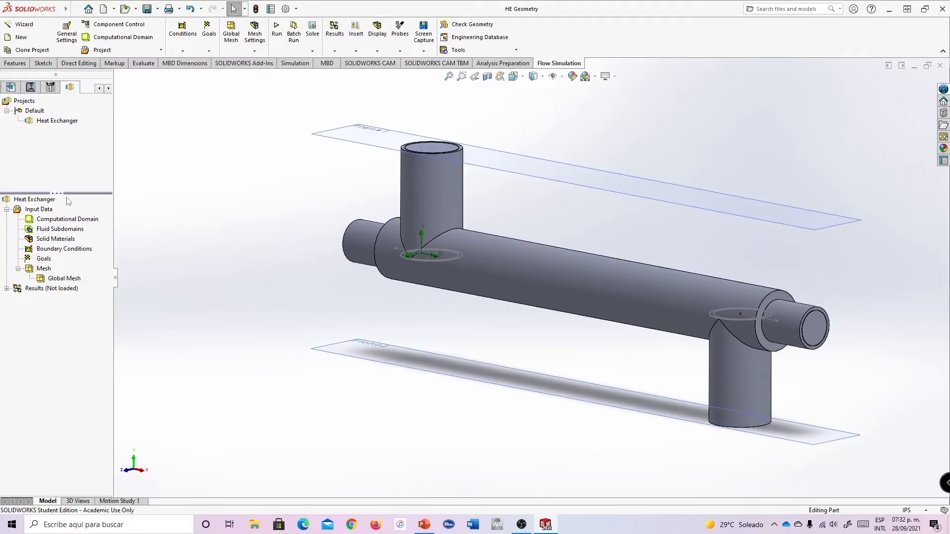
{"action": "right_click", "coordinate": [57, 221]}
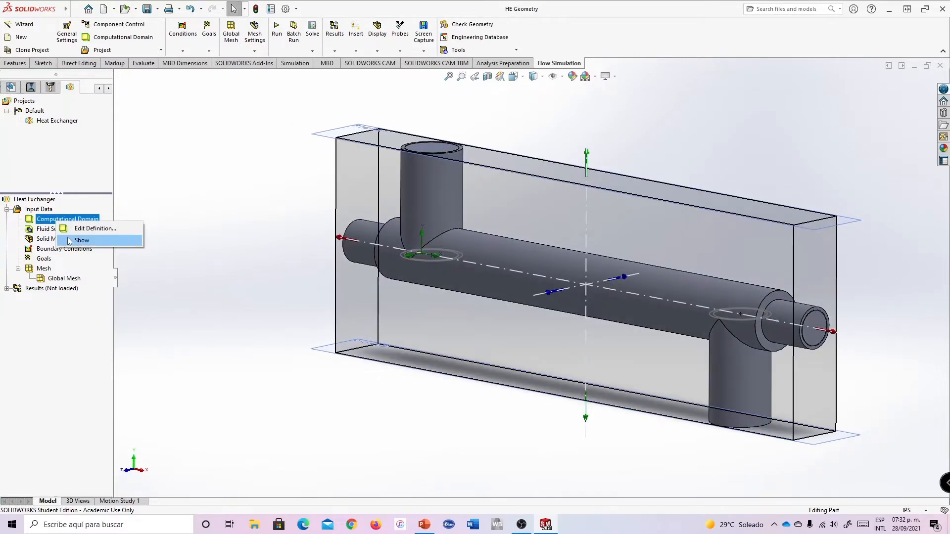
{"action": "left_click", "coordinate": [69, 241]}
{"action": "middle_click_drag", "start_coordinate": [694, 228], "coordinate": [741, 254]}
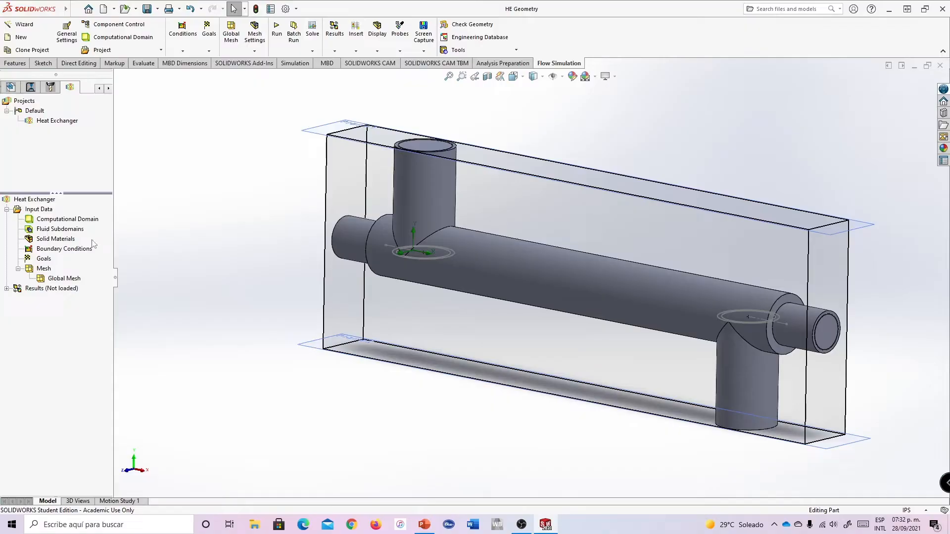
{"action": "right_click", "coordinate": [45, 231]}
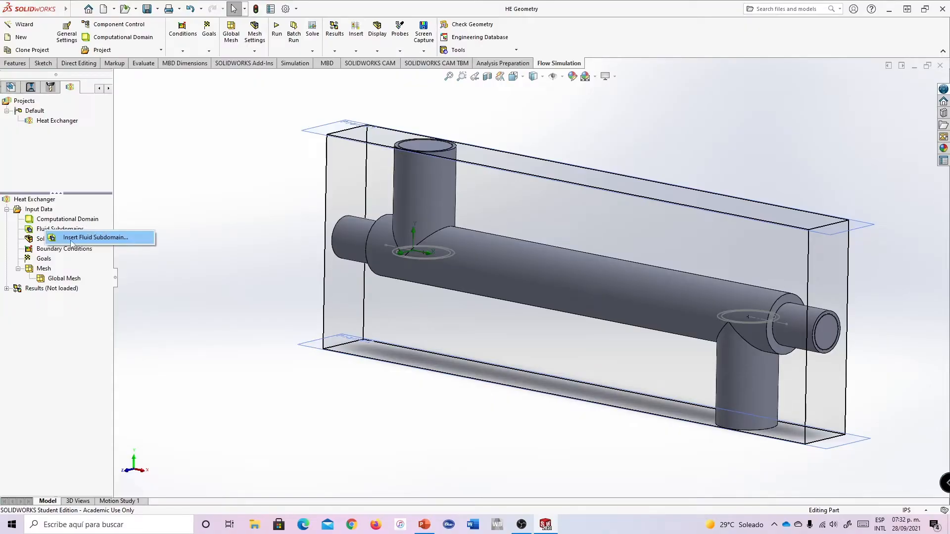
{"action": "left_click", "coordinate": [74, 238]}
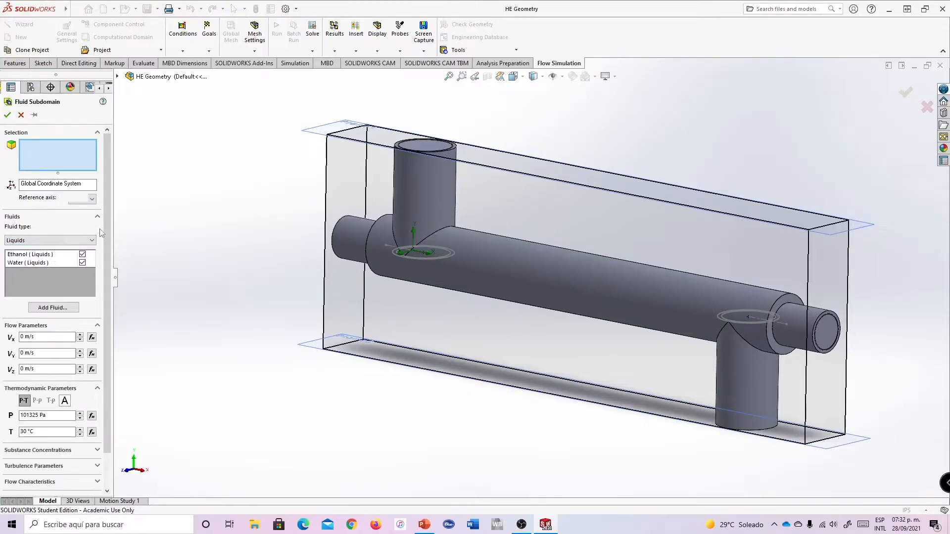
{"action": "left_click", "coordinate": [21, 116]}
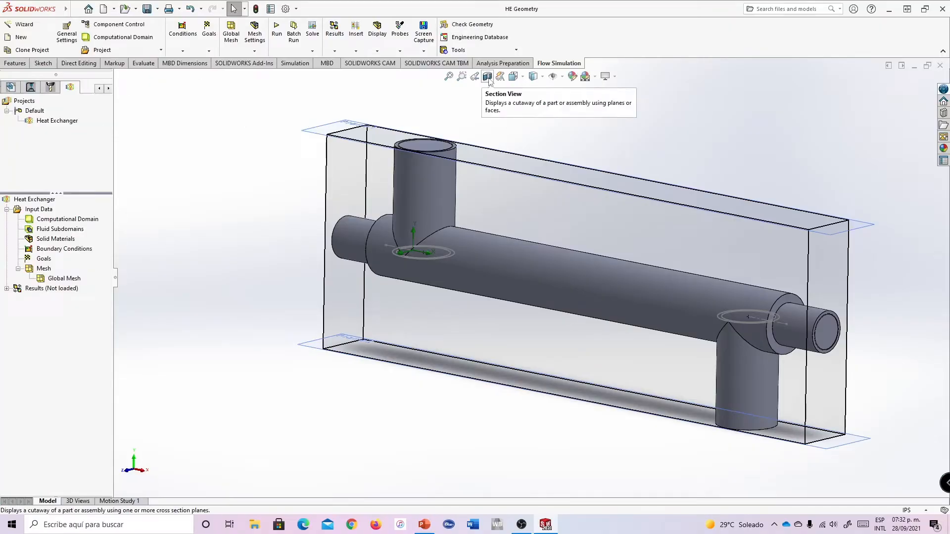
- Section the model at the Front Plane and start a fluid subdomain on the inner pipe's inside face with only Ethanol enabled
{"action": "left_click", "coordinate": [487, 77]}
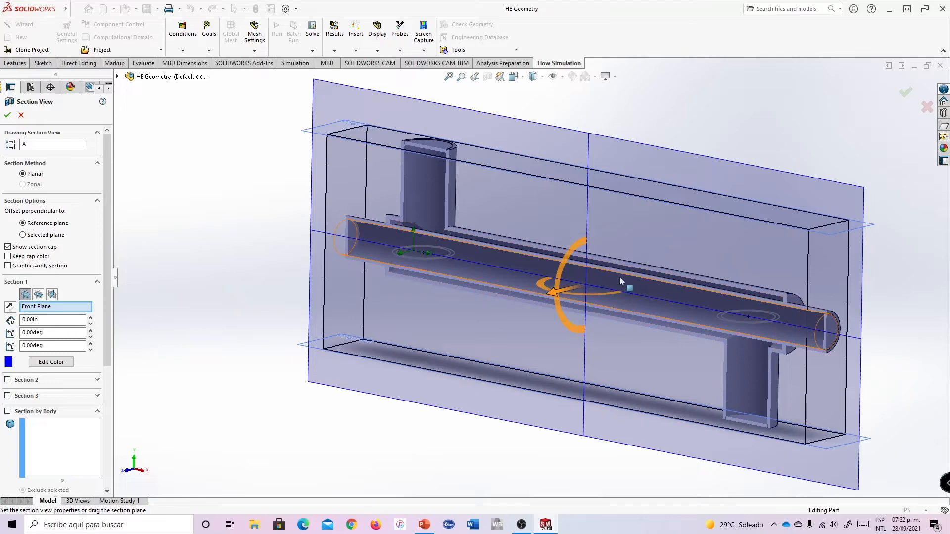
{"action": "left_click", "coordinate": [8, 115]}
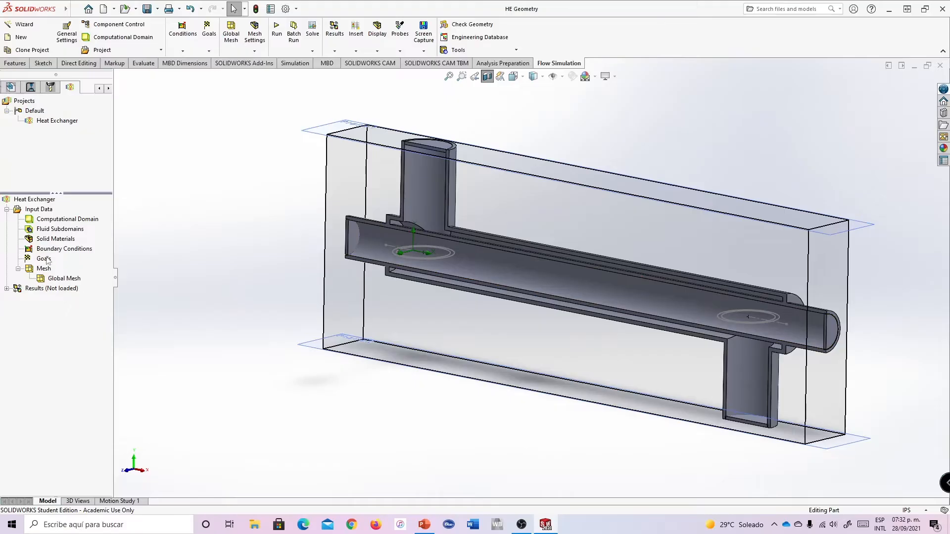
{"action": "right_click", "coordinate": [44, 231]}
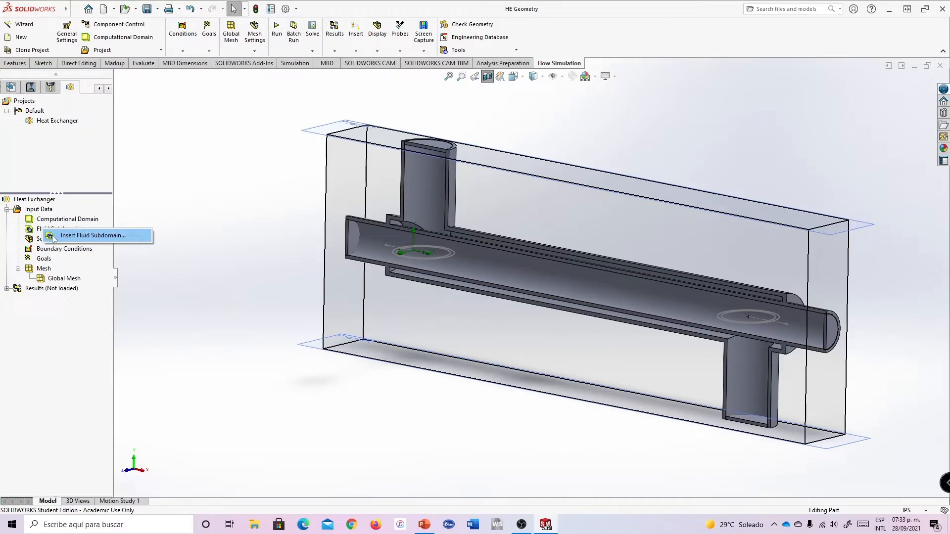
{"action": "left_click", "coordinate": [55, 237]}
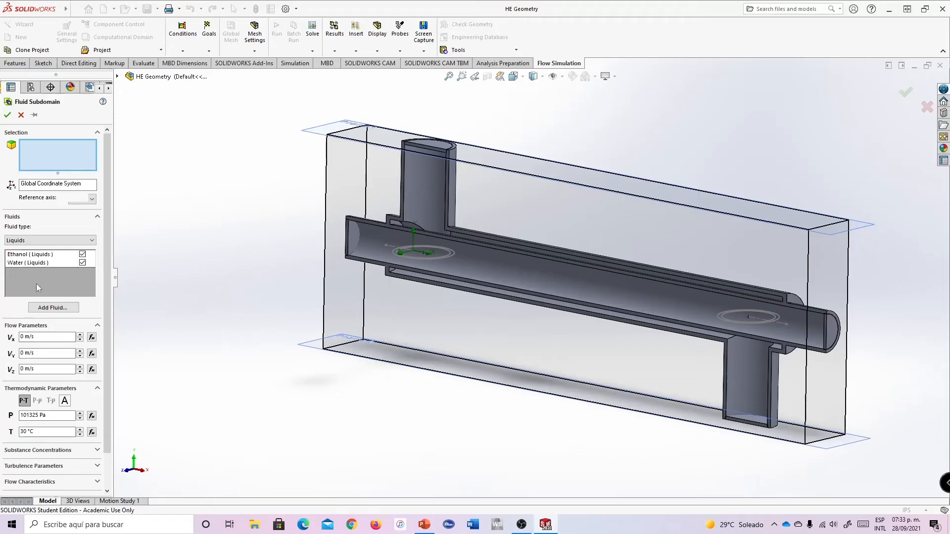
{"action": "left_click", "coordinate": [83, 262]}
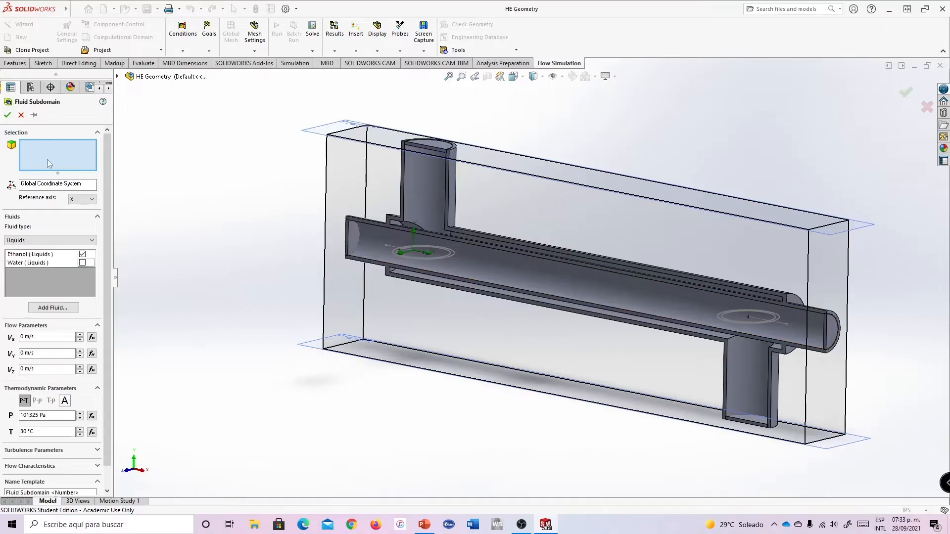
{"action": "left_click", "coordinate": [538, 276]}
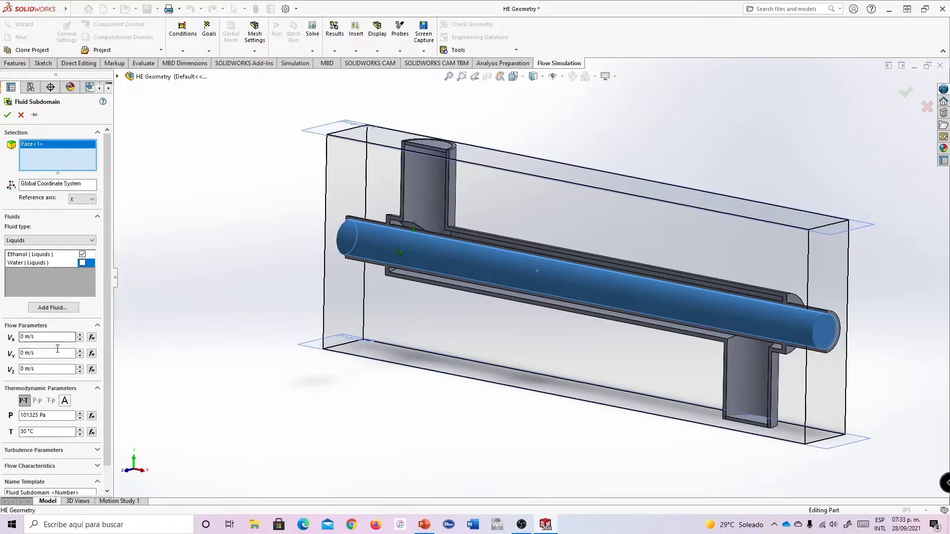
- Set the ethanol subdomain's temperature to 78 °C and accept the subdomain
{"action": "double_click", "coordinate": [25, 432]}
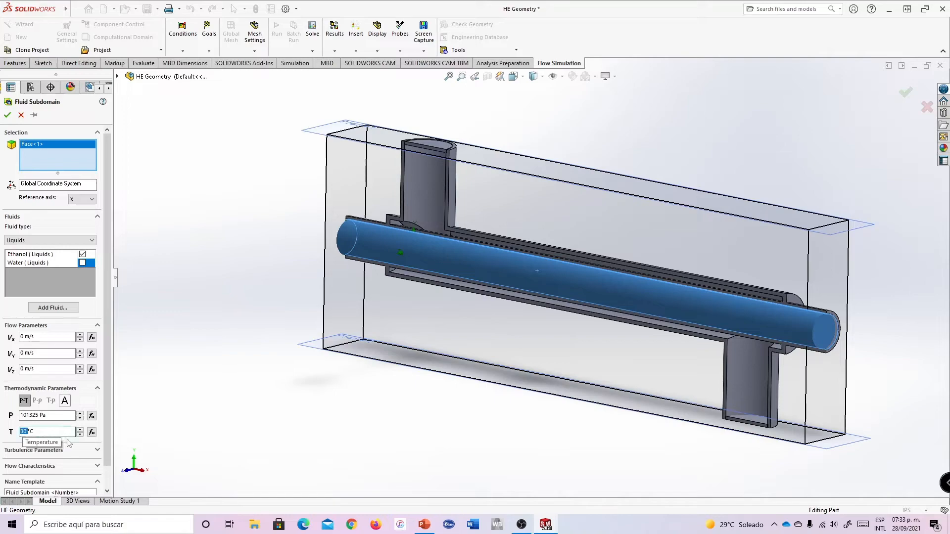
{"action": "type", "text": "78"}
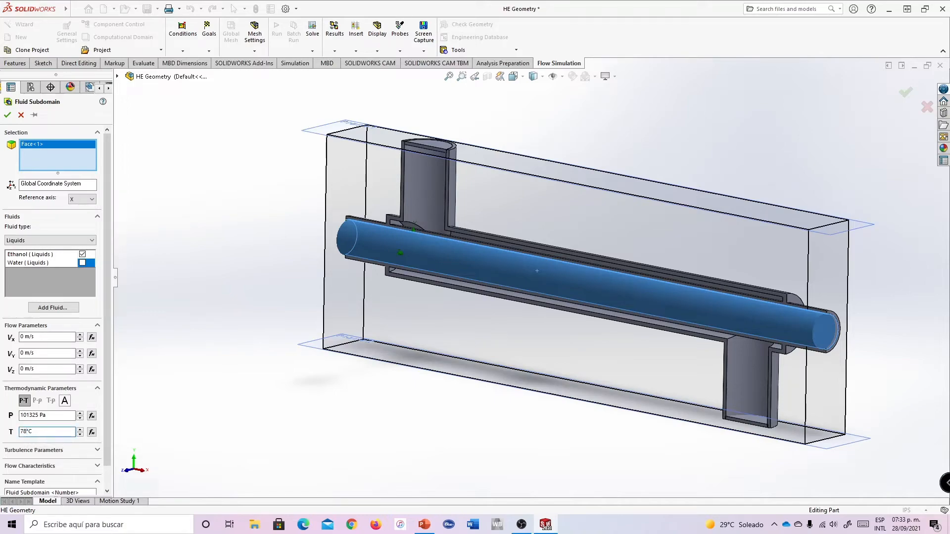
{"action": "left_click_drag", "start_coordinate": [107, 408], "coordinate": [112, 452]}
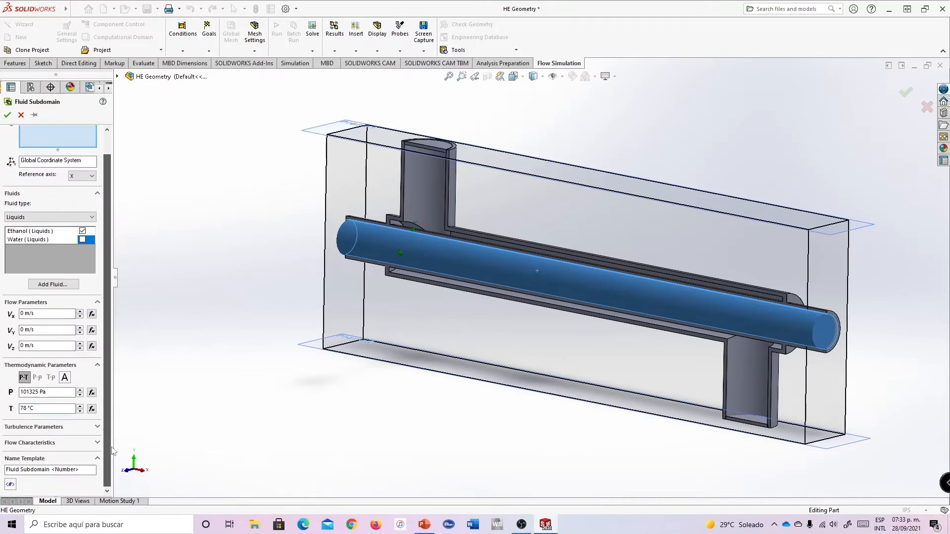
{"action": "scroll", "coordinate": [113, 437], "scroll_direction": "up", "scroll_amount": 2}
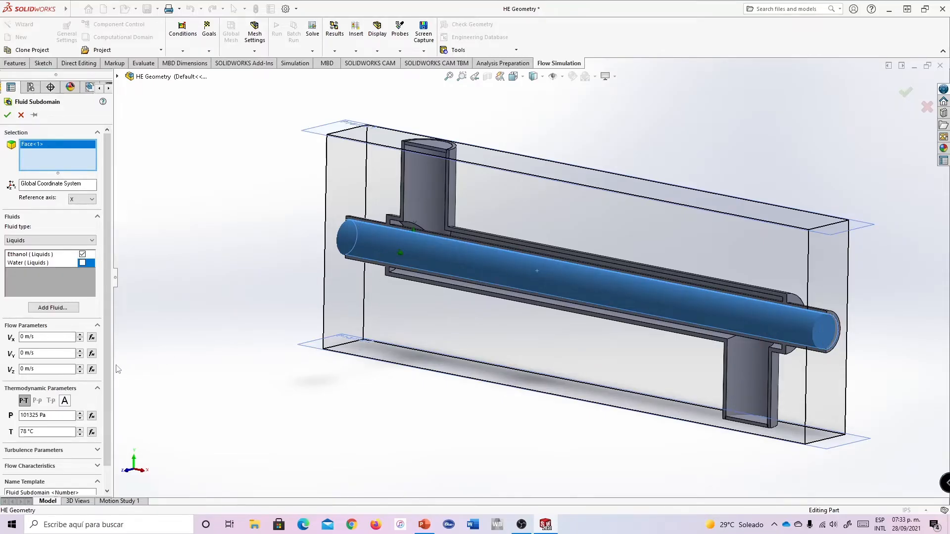
{"action": "left_click_drag", "start_coordinate": [107, 365], "coordinate": [34, 208]}
{"action": "left_click", "coordinate": [7, 117]}
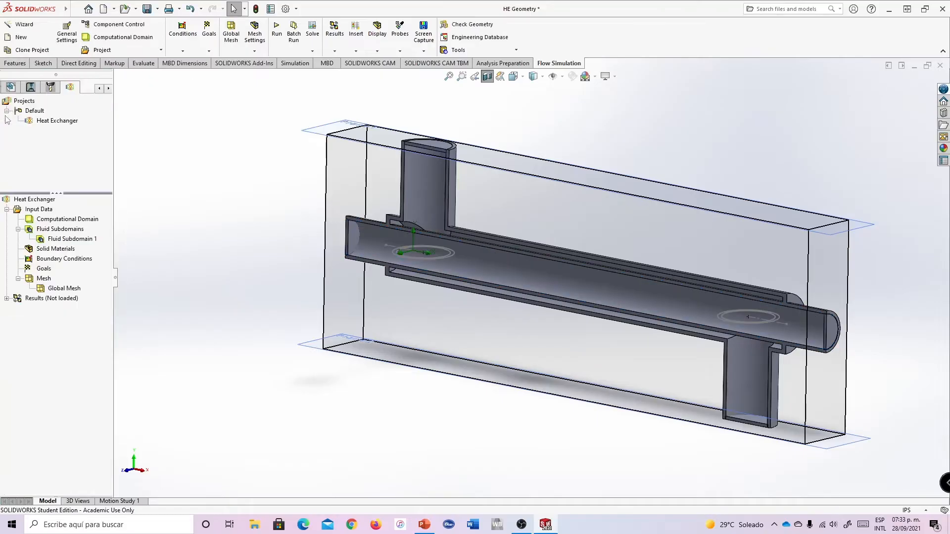
- Insert a fluid subdomain for the outer annulus from the upper nozzle's inside face, with only Water enabled and a temperature of 10 °C
{"action": "right_click", "coordinate": [48, 236]}
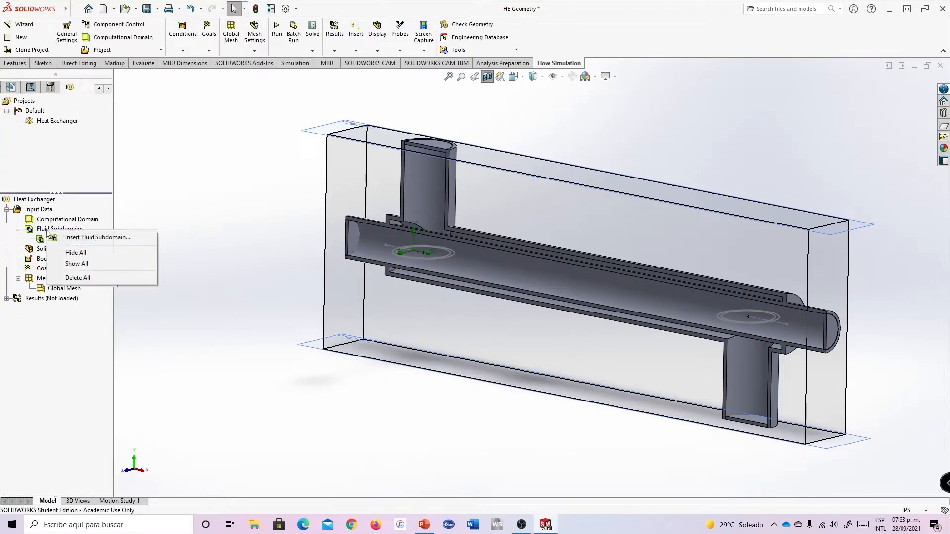
{"action": "left_click", "coordinate": [72, 237]}
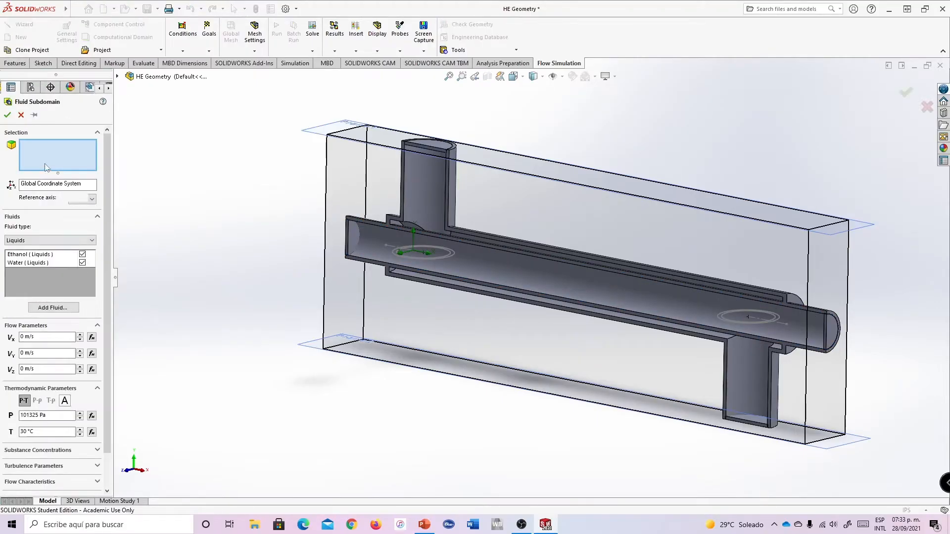
{"action": "left_click", "coordinate": [423, 188]}
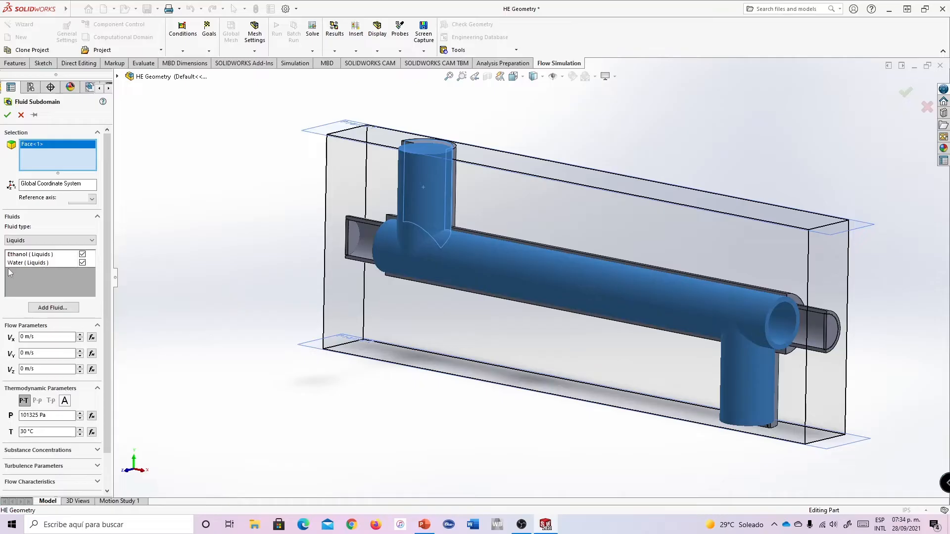
{"action": "left_click", "coordinate": [82, 255]}
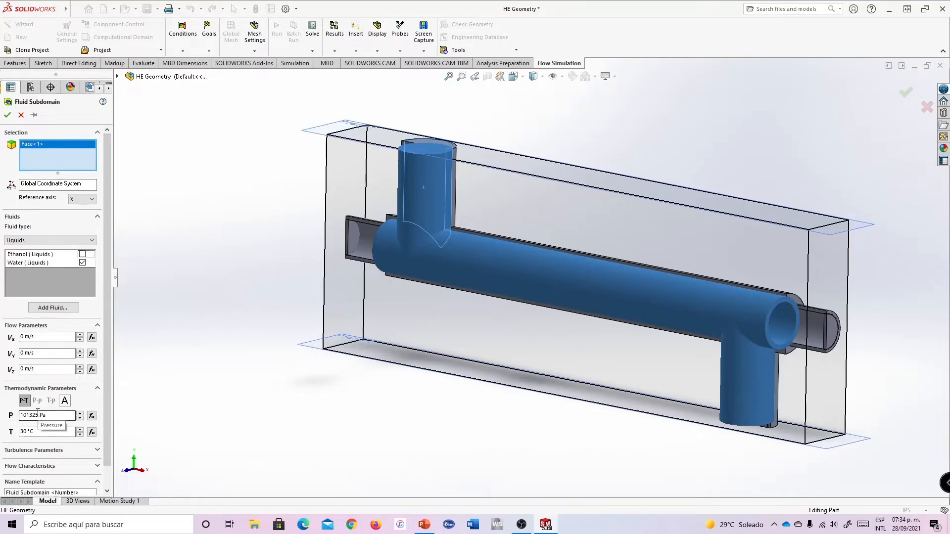
{"action": "double_click", "coordinate": [24, 431]}
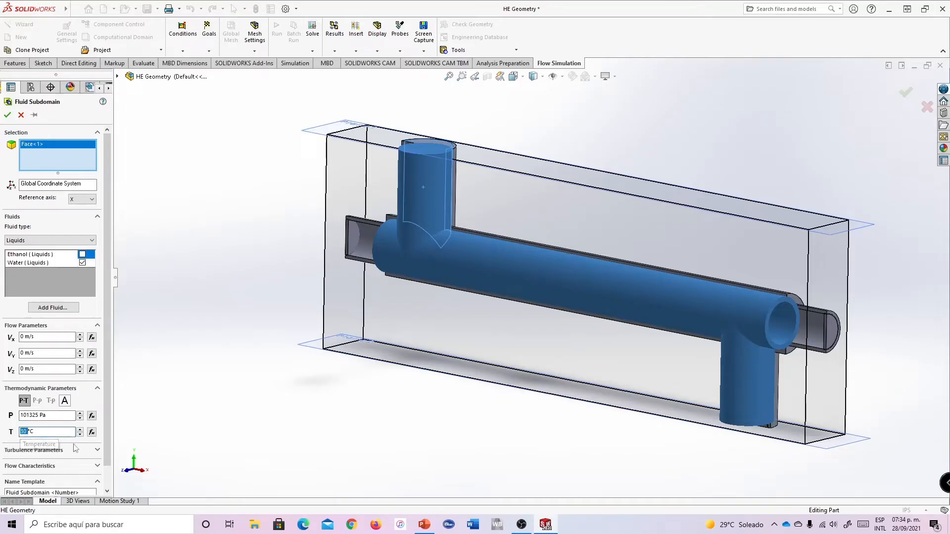
{"action": "type", "text": "10"}
{"action": "mouse_move", "coordinate": [109, 407]}
{"action": "left_mouse_down"}
{"action": "mouse_move", "coordinate": [108, 430]}
{"action": "mouse_move", "coordinate": [109, 403]}
{"action": "left_mouse_up"}
{"action": "left_click", "coordinate": [8, 115]}
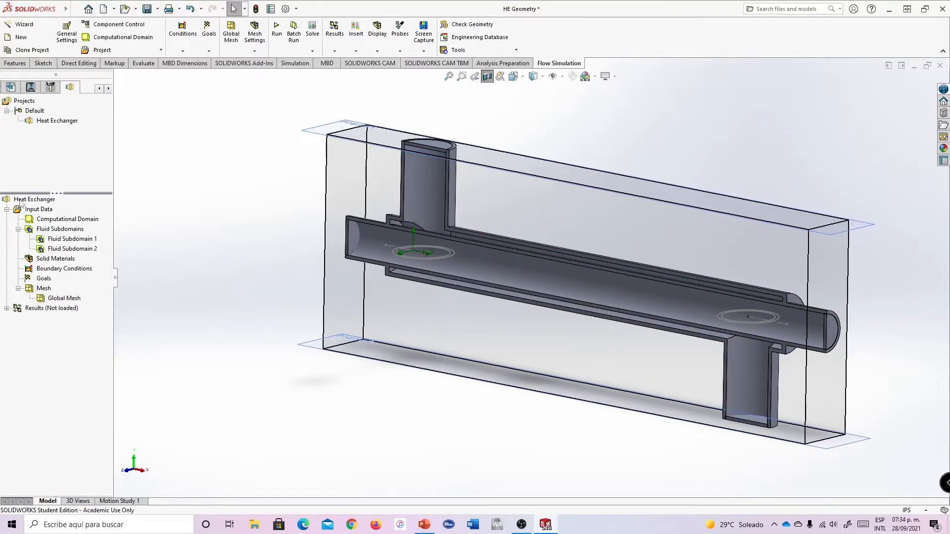
- Insert a solid material that assigns the pre-defined metal Copper to the heat exchanger body
{"action": "right_click", "coordinate": [43, 260]}
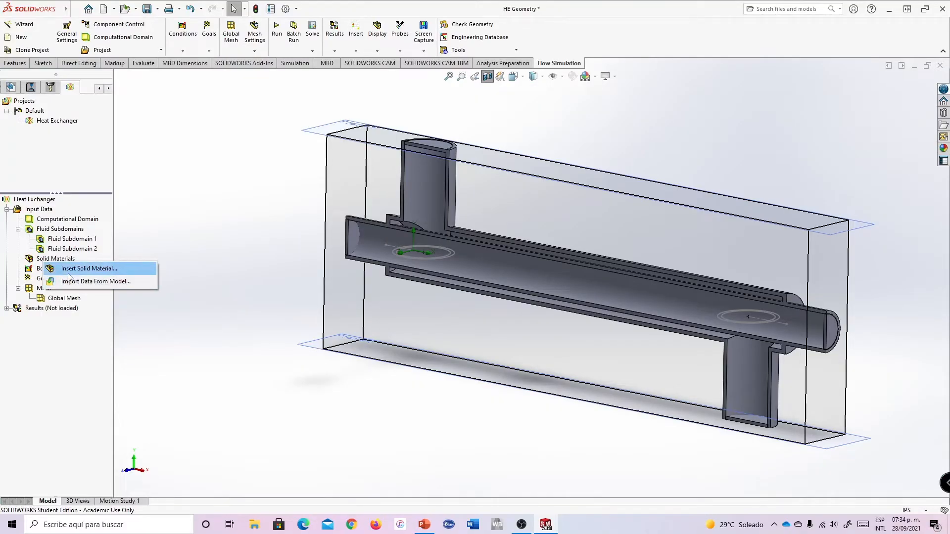
{"action": "left_click", "coordinate": [79, 269]}
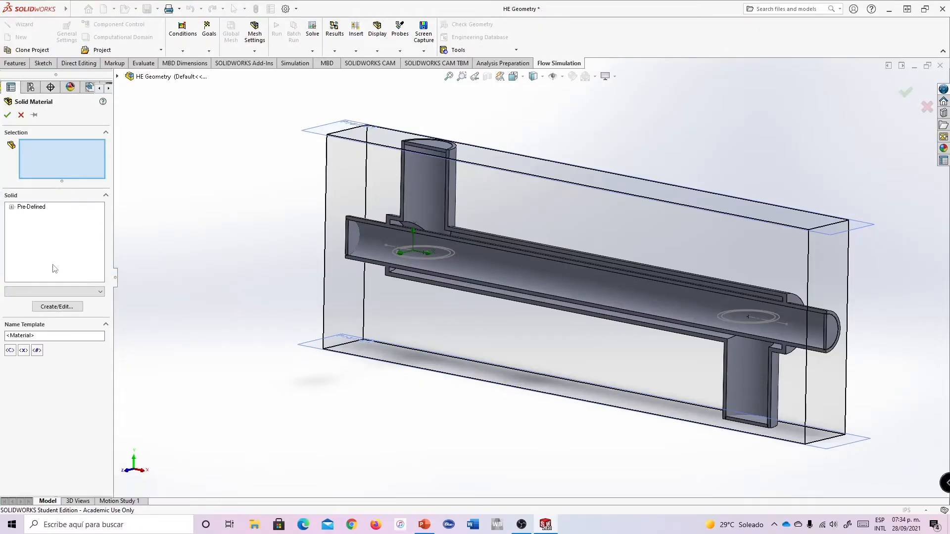
{"action": "left_click", "coordinate": [452, 198]}
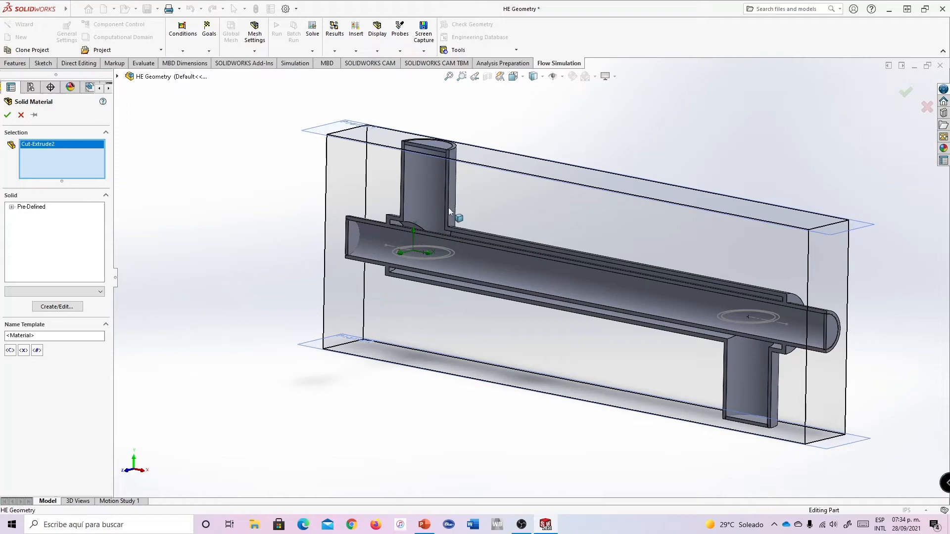
{"action": "left_click", "coordinate": [12, 208]}
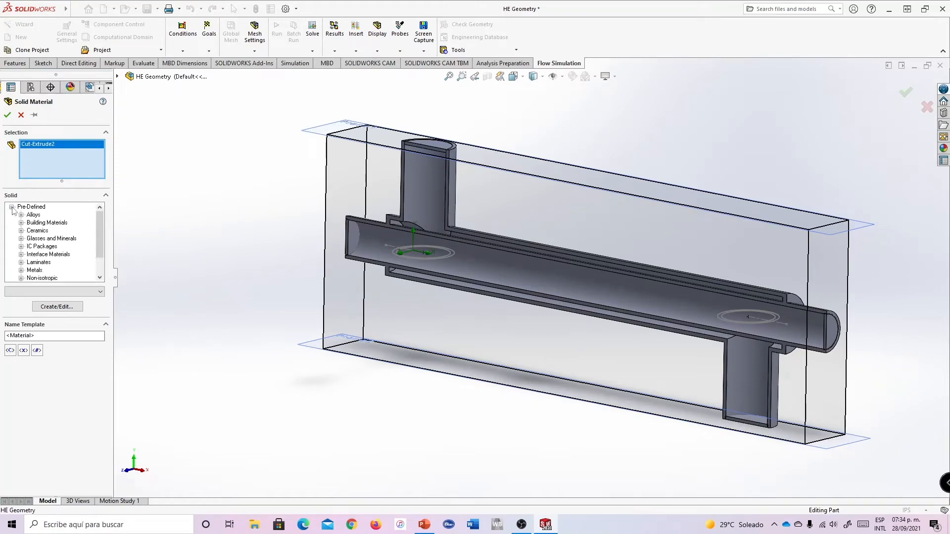
{"action": "left_click", "coordinate": [22, 271]}
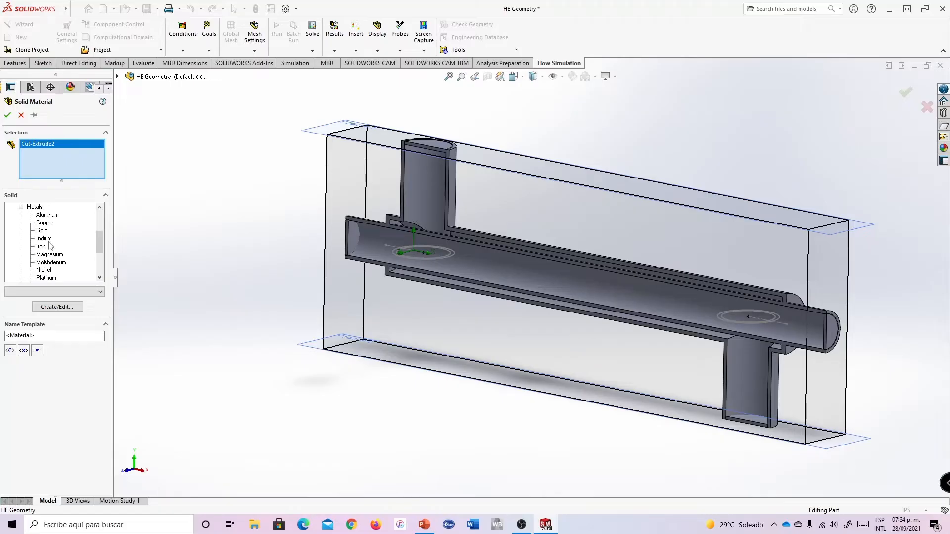
{"action": "left_click", "coordinate": [45, 223]}
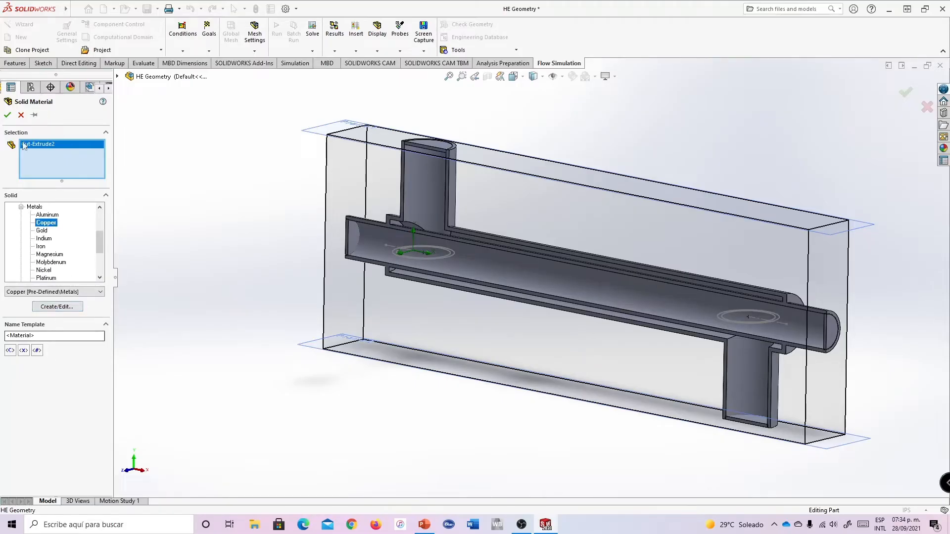
{"action": "left_click", "coordinate": [8, 115]}
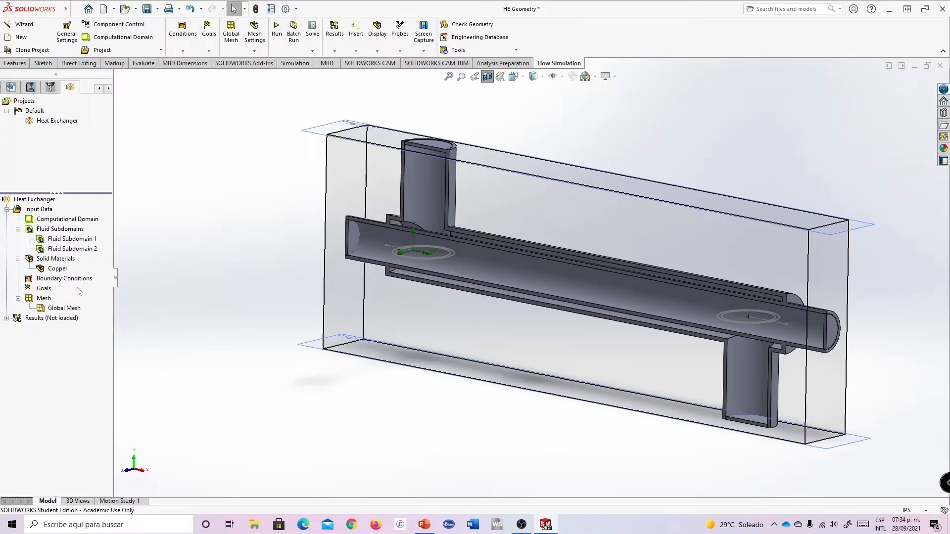
- Start an Inlet Mass Flow boundary condition on the inside face of the lid closing the inner pipe near the lower nozzle
{"action": "right_click", "coordinate": [48, 281]}
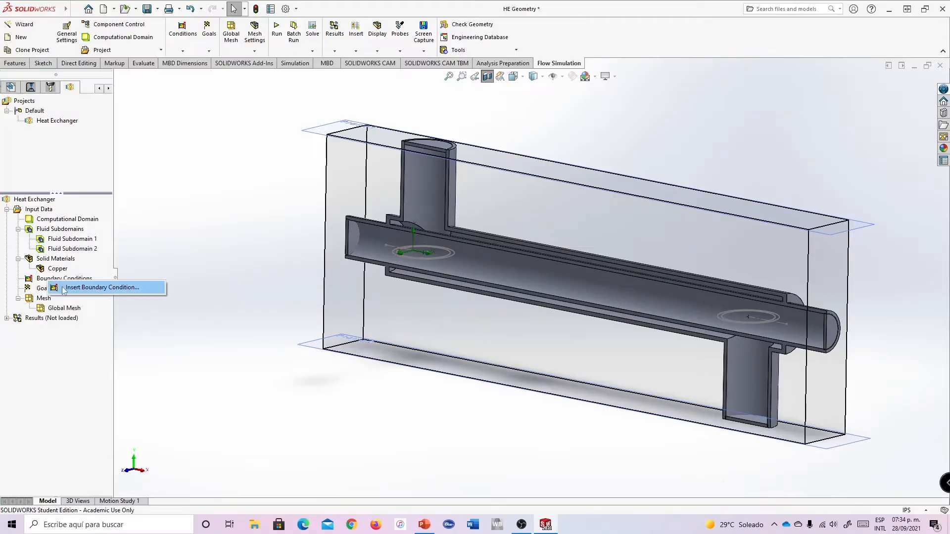
{"action": "left_click", "coordinate": [59, 289]}
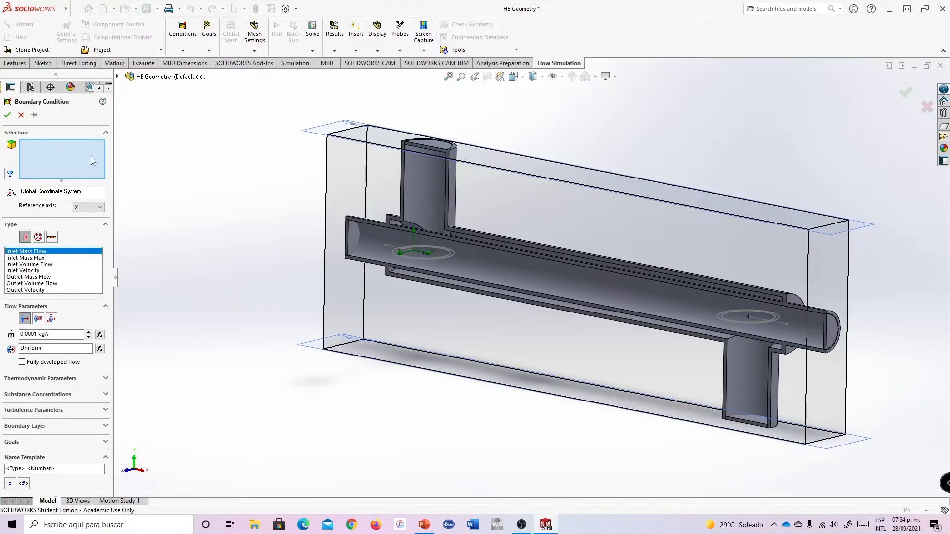
{"action": "right_click", "coordinate": [831, 335]}
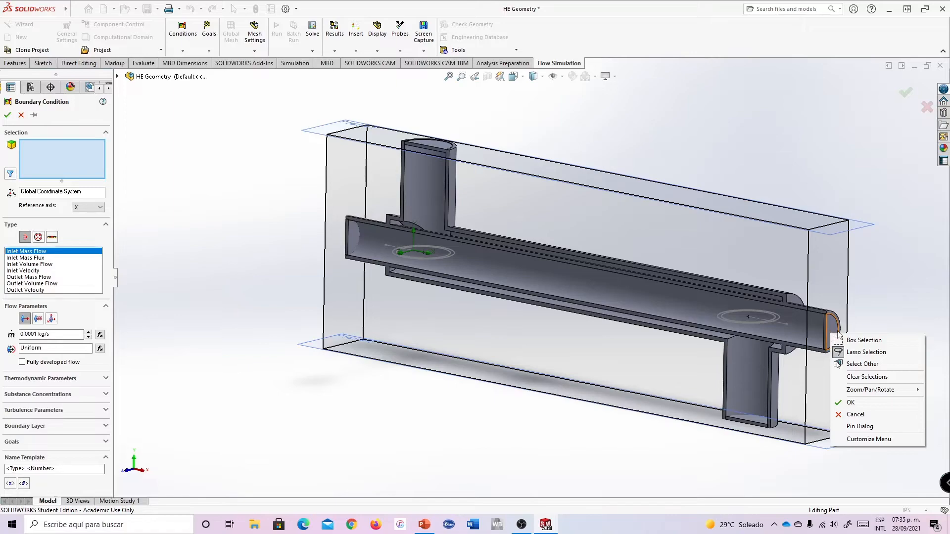
{"action": "left_click", "coordinate": [871, 319]}
{"action": "right_click", "coordinate": [835, 333]}
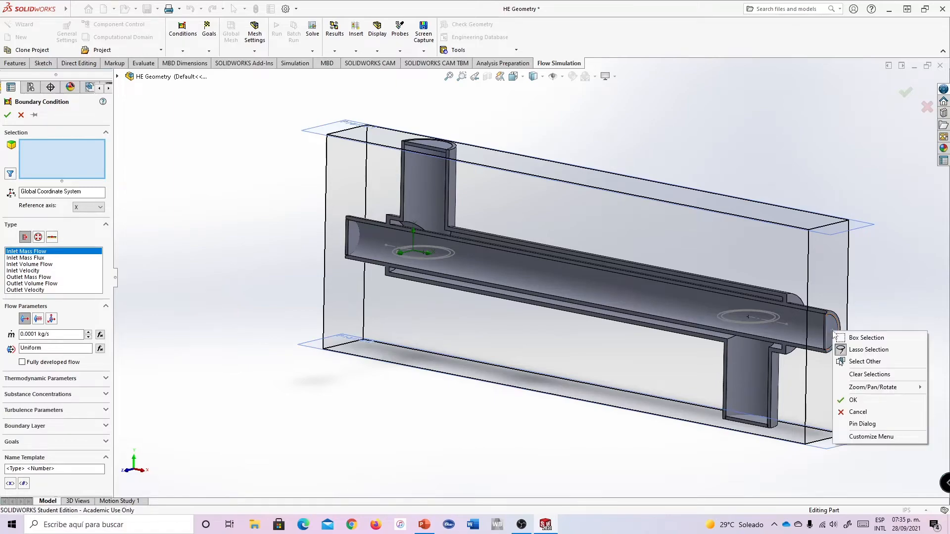
{"action": "left_click", "coordinate": [888, 317]}
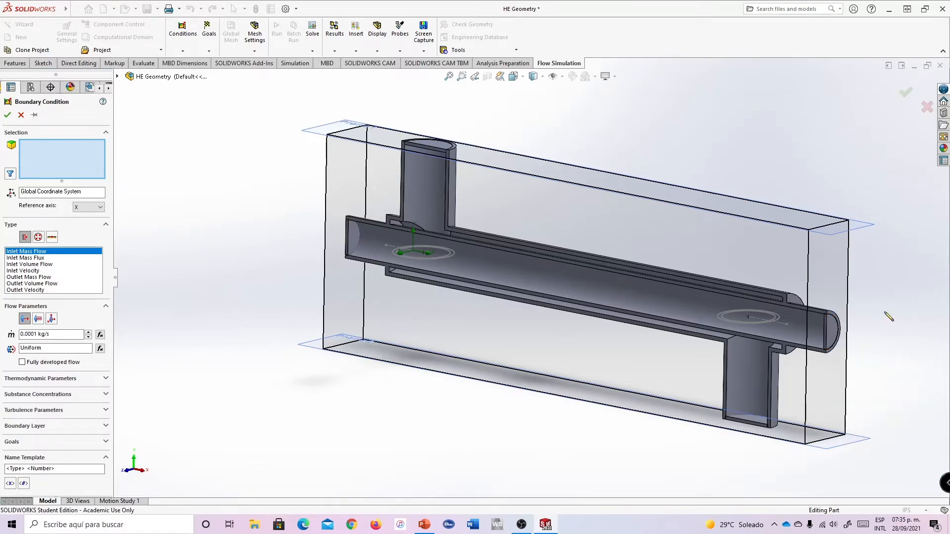
{"action": "right_click", "coordinate": [835, 333]}
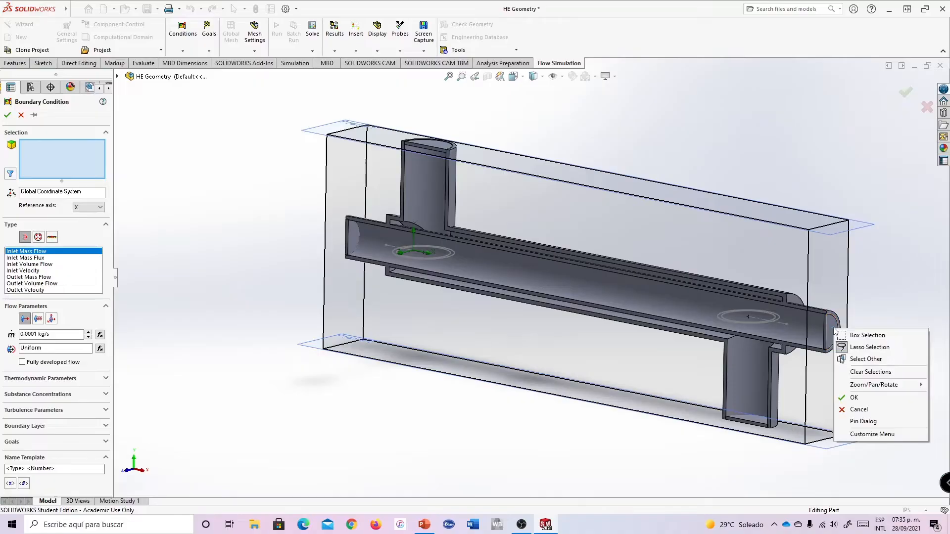
{"action": "left_click", "coordinate": [862, 360]}
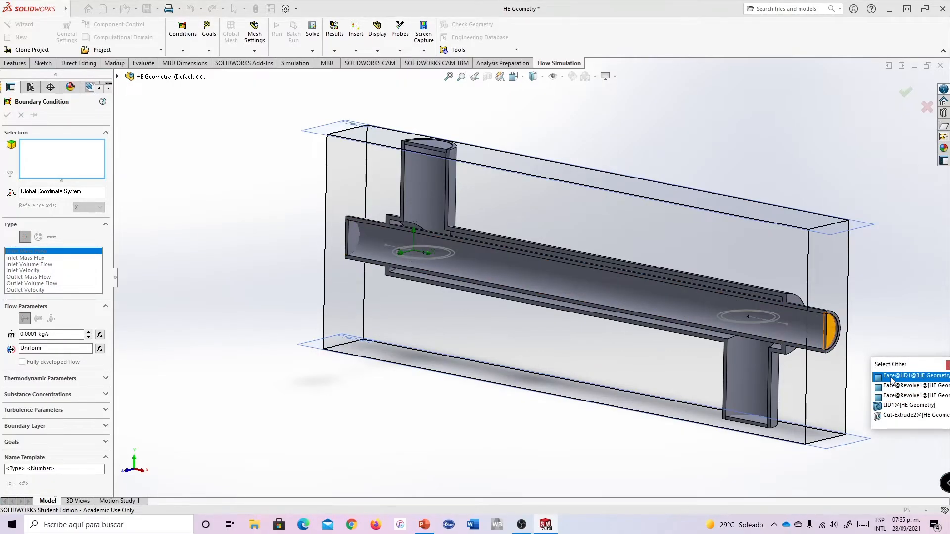
{"action": "left_click", "coordinate": [891, 379]}
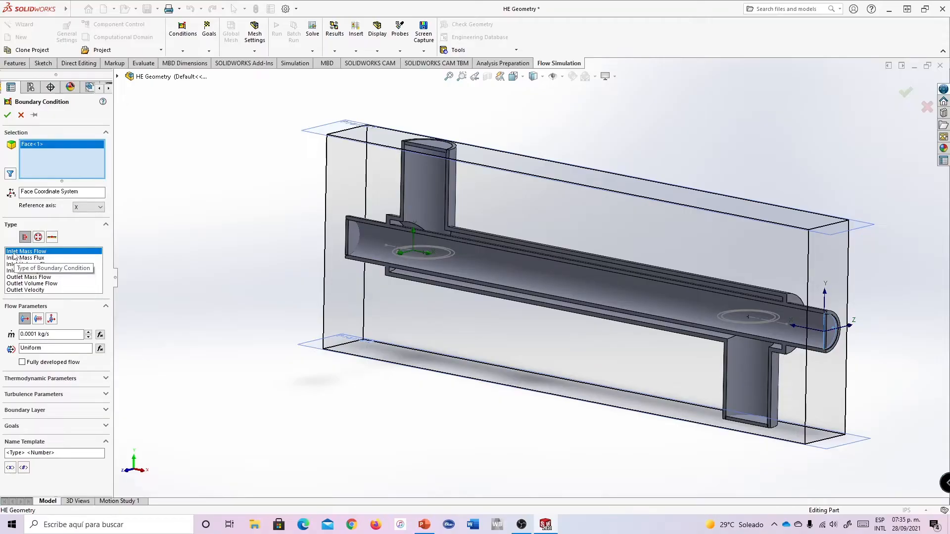
- Set the inner pipe's inlet mass flow rate to 0.001 kg/s, review its thermodynamic parameters and accept the boundary condition
{"action": "left_click", "coordinate": [34, 333]}
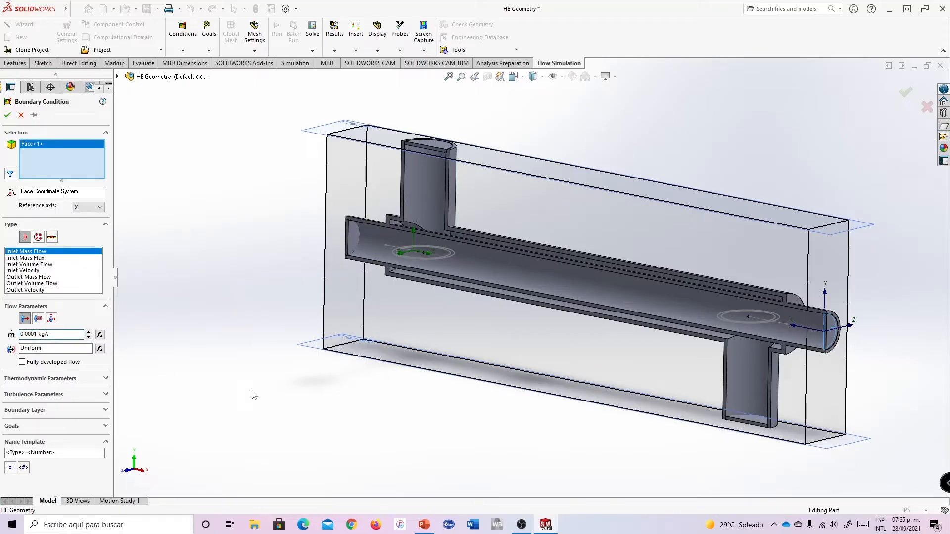
{"action": "key", "text": "BackSpace"}
{"action": "left_click", "coordinate": [49, 336]}
{"action": "left_click", "coordinate": [39, 379]}
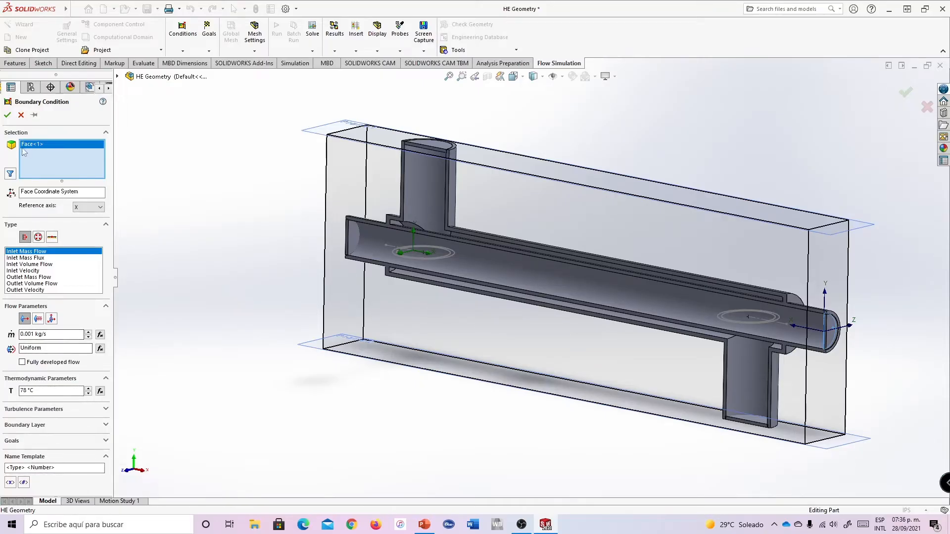
{"action": "left_click", "coordinate": [8, 118]}
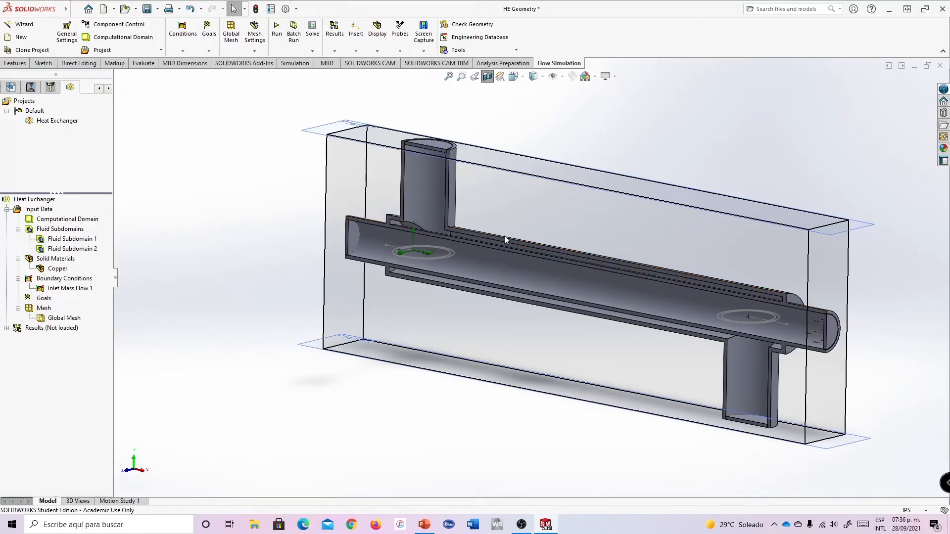
{"action": "middle_click_drag", "start_coordinate": [423, 141], "coordinate": [429, 163]}
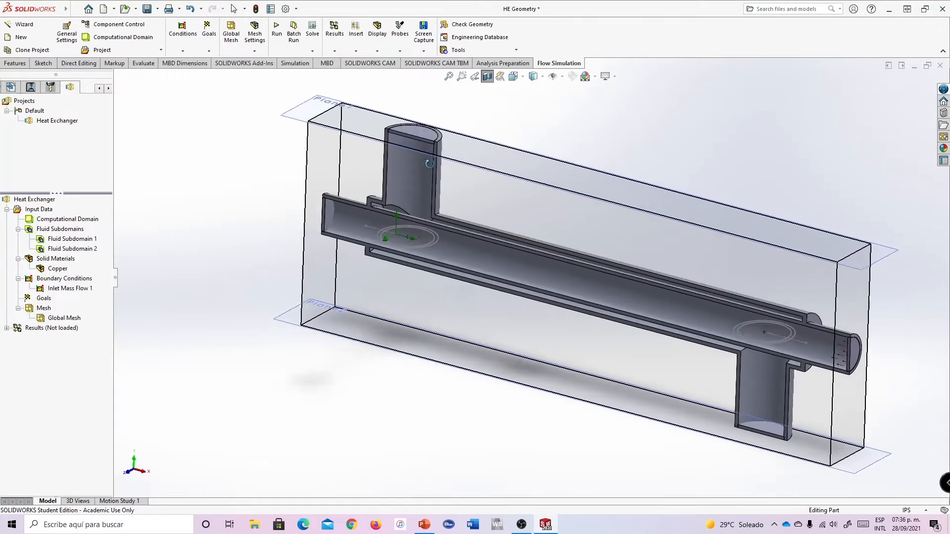
{"action": "scroll", "coordinate": [426, 162], "scroll_direction": "down", "scroll_amount": 5}
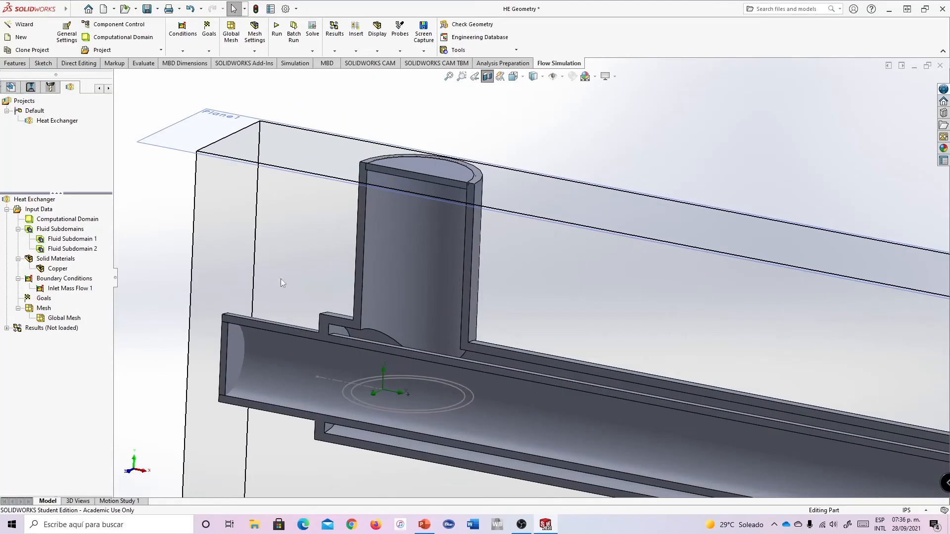
{"action": "right_click", "coordinate": [43, 281]}
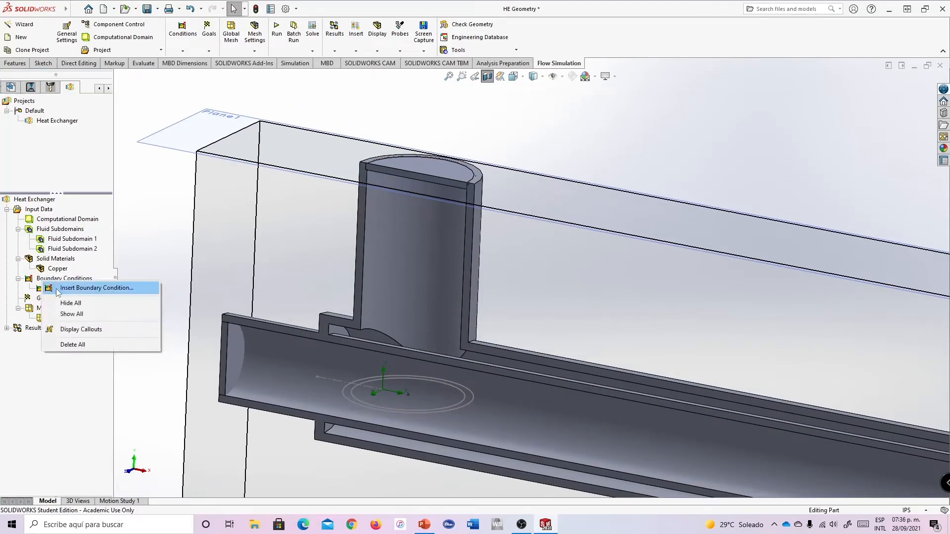
{"action": "left_click", "coordinate": [57, 289]}
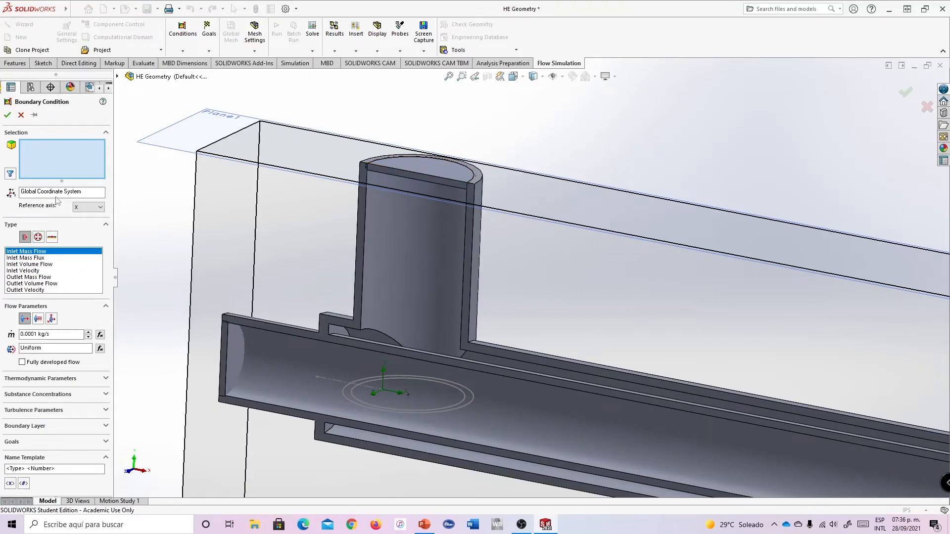
{"action": "right_click", "coordinate": [429, 163]}
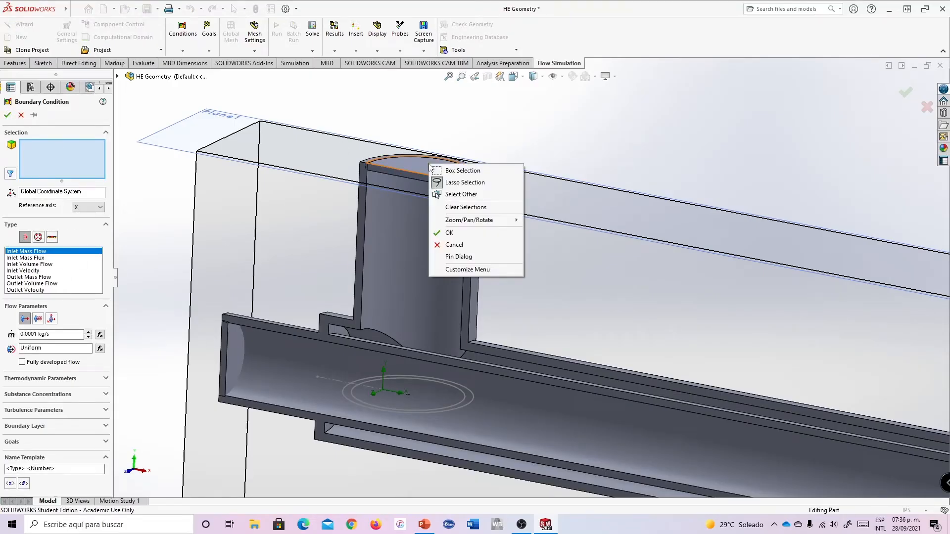
{"action": "left_click", "coordinate": [458, 195]}
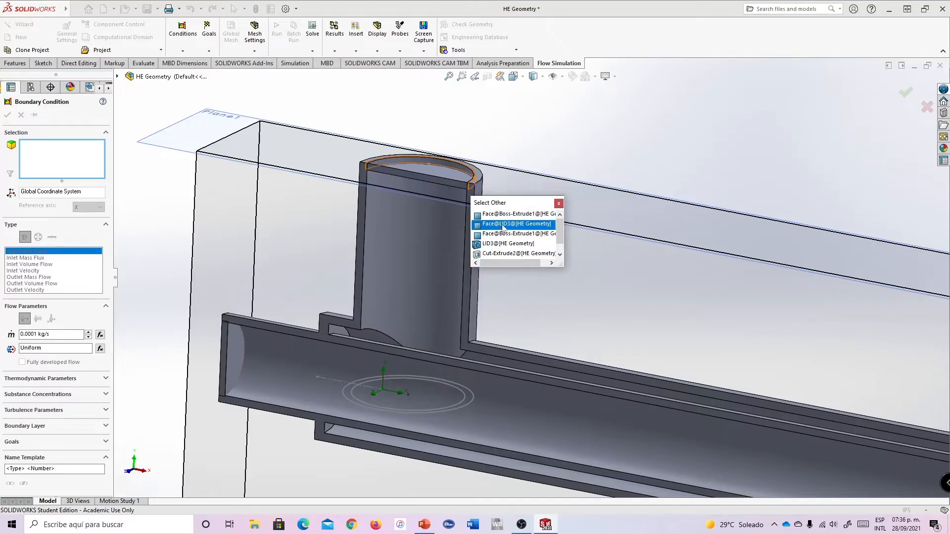
{"action": "left_click", "coordinate": [502, 226]}
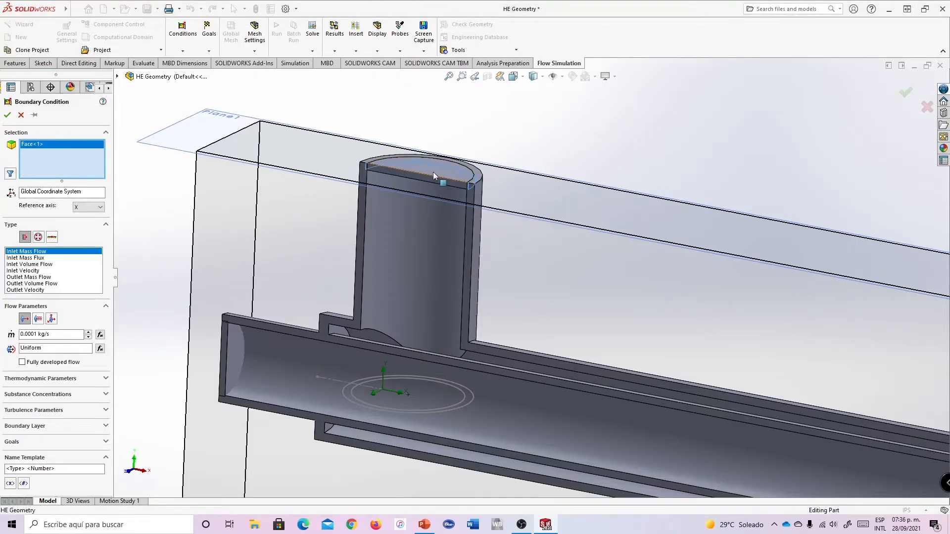
{"action": "right_click", "coordinate": [59, 160]}
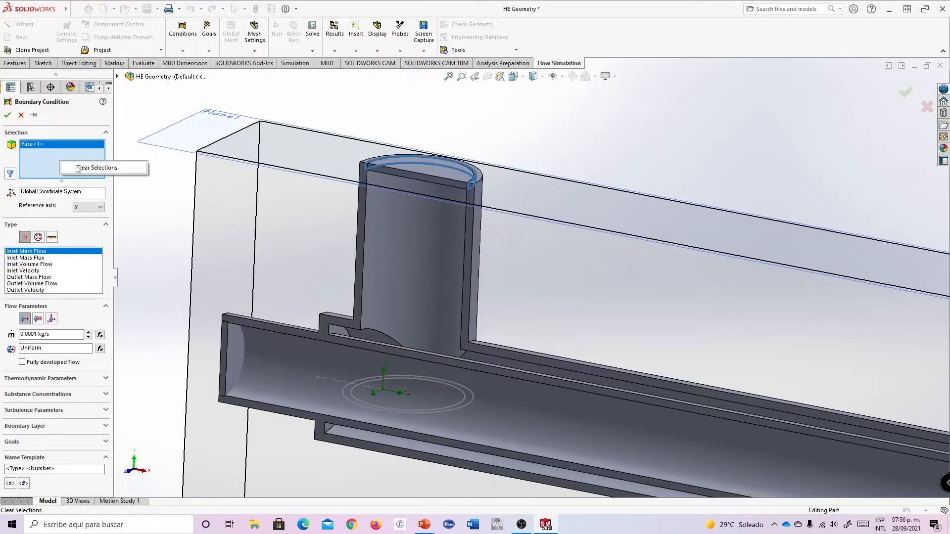
{"action": "left_click", "coordinate": [77, 167]}
{"action": "left_click", "coordinate": [20, 116]}
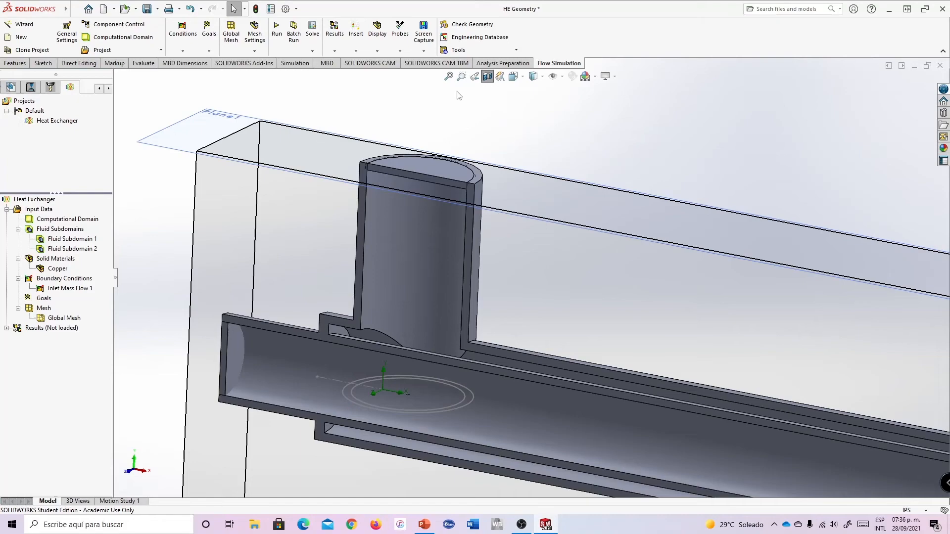
- Turn off the section view and start an Inlet Mass Flow boundary condition on the inside face of the upper nozzle's lid
{"action": "left_click", "coordinate": [487, 77]}
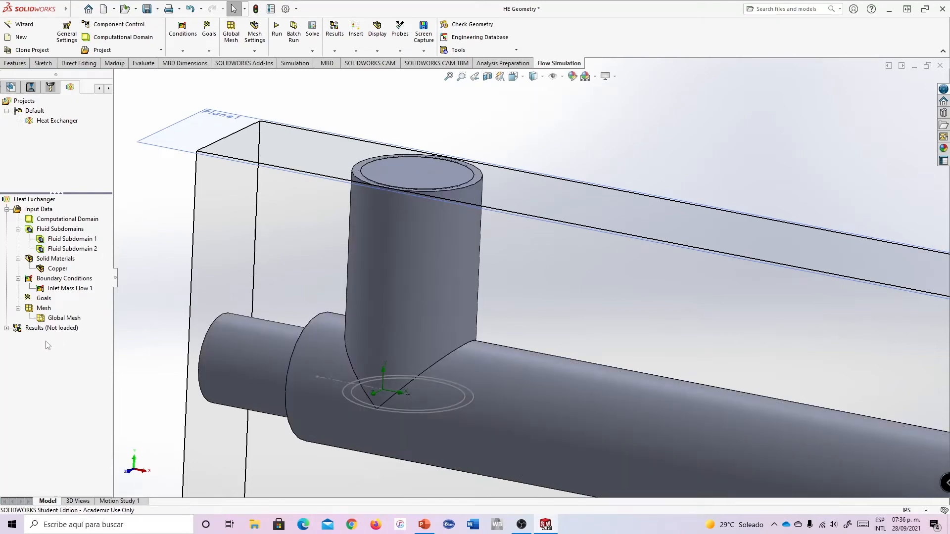
{"action": "right_click", "coordinate": [52, 281]}
{"action": "left_click", "coordinate": [64, 289]}
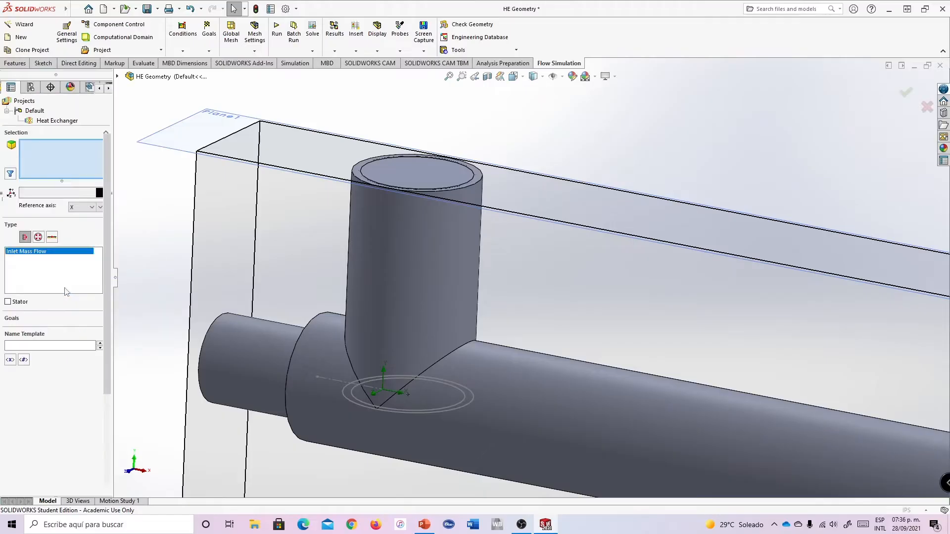
{"action": "right_click", "coordinate": [411, 171]}
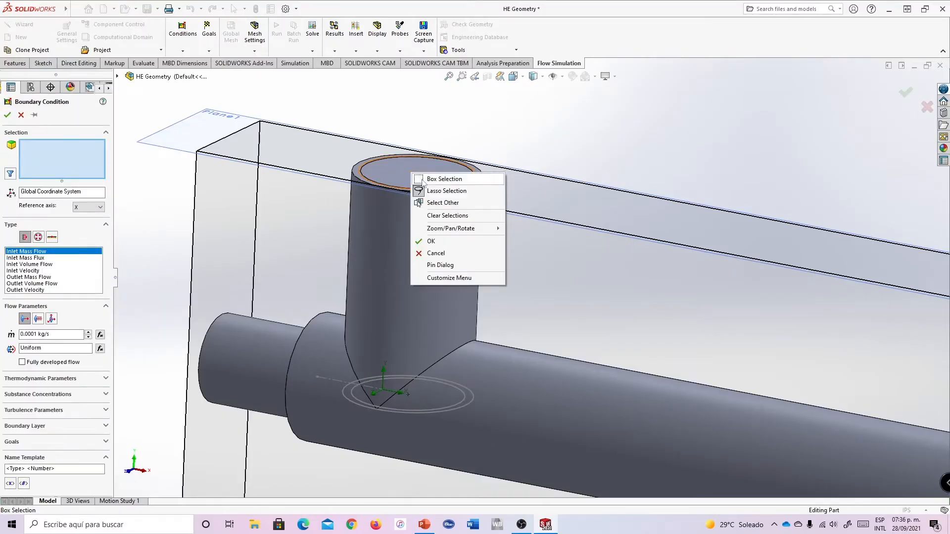
{"action": "left_click", "coordinate": [429, 203]}
{"action": "left_click", "coordinate": [468, 221]}
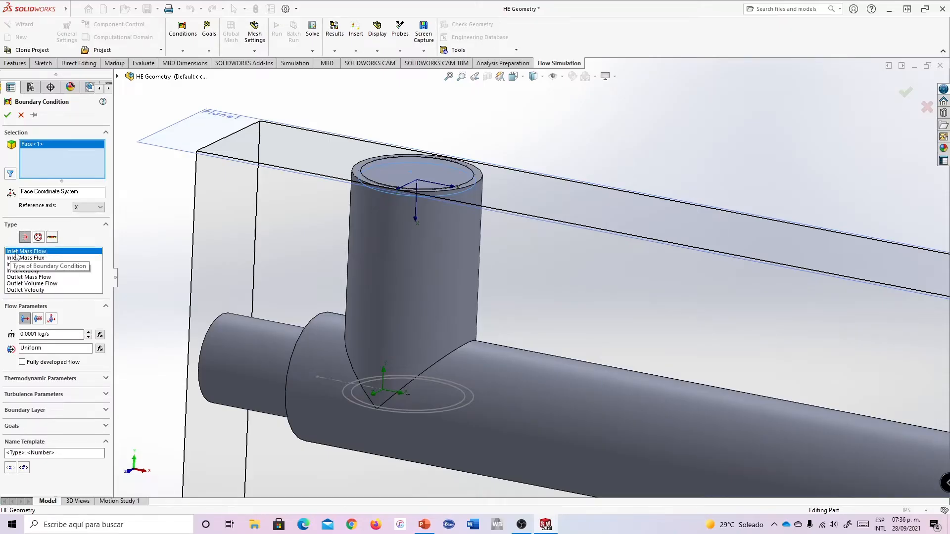
- Set the upper nozzle's inlet mass flow rate to 0.001 kg/s, review its thermodynamic parameters and accept the boundary condition
{"action": "left_click", "coordinate": [33, 334]}
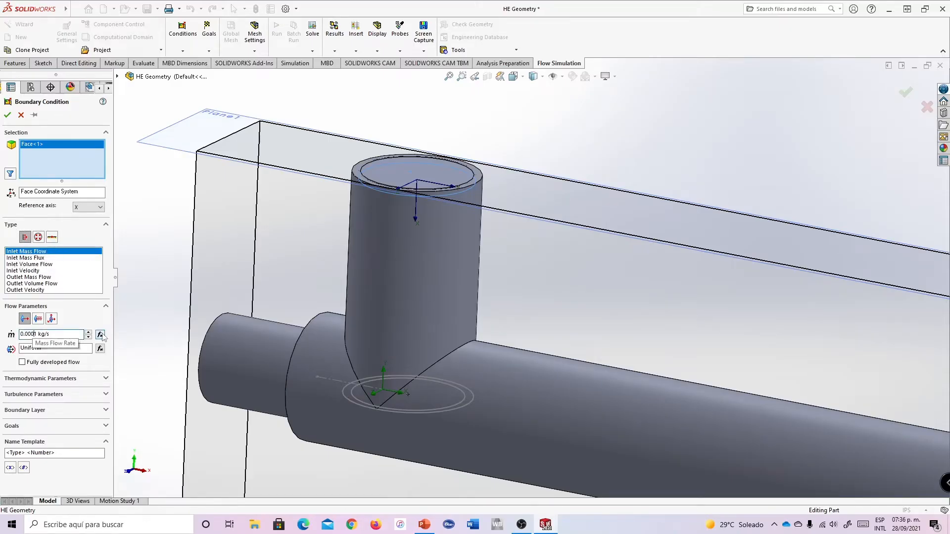
{"action": "key", "text": "BackSpace"}
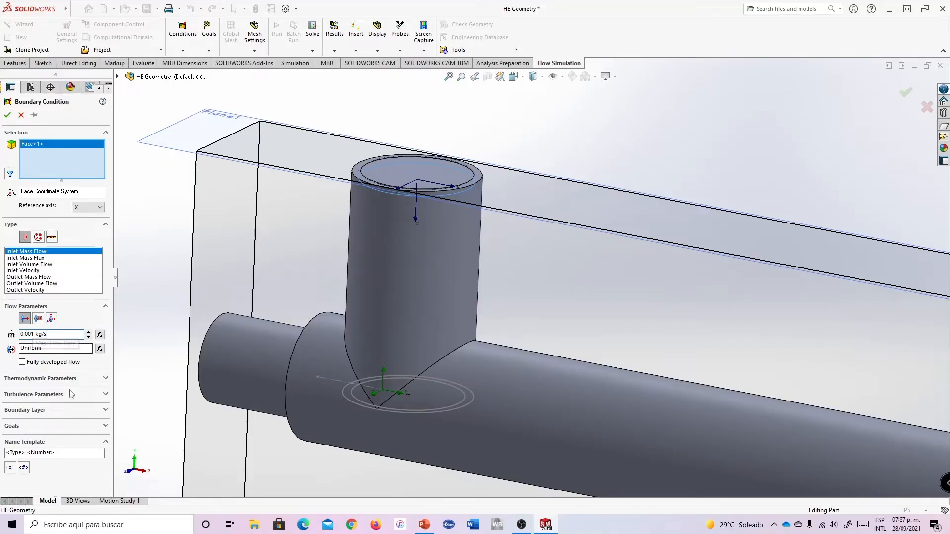
{"action": "left_click", "coordinate": [37, 379]}
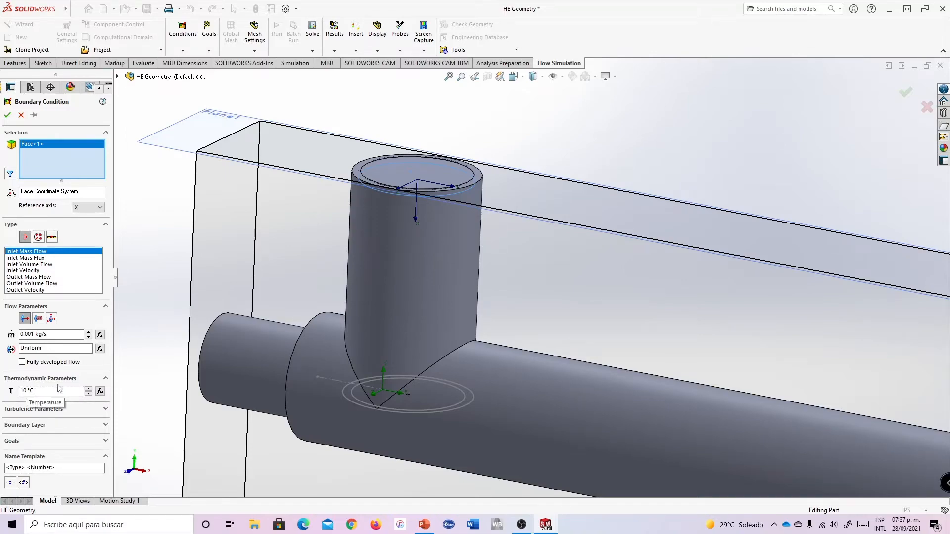
{"action": "left_click", "coordinate": [7, 115]}
{"action": "scroll", "coordinate": [569, 239], "scroll_direction": "up", "scroll_amount": 7}
{"action": "scroll", "coordinate": [758, 349], "scroll_direction": "down", "scroll_amount": 2}
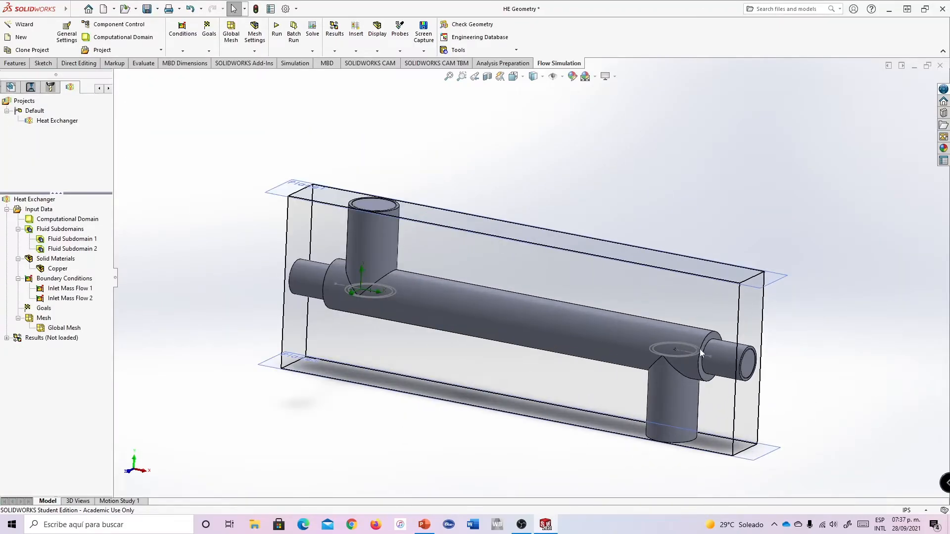
- Add an Environment Pressure boundary condition on the inside face of the lower nozzle's lid
{"action": "middle_click_drag", "start_coordinate": [704, 318], "coordinate": [701, 273]}
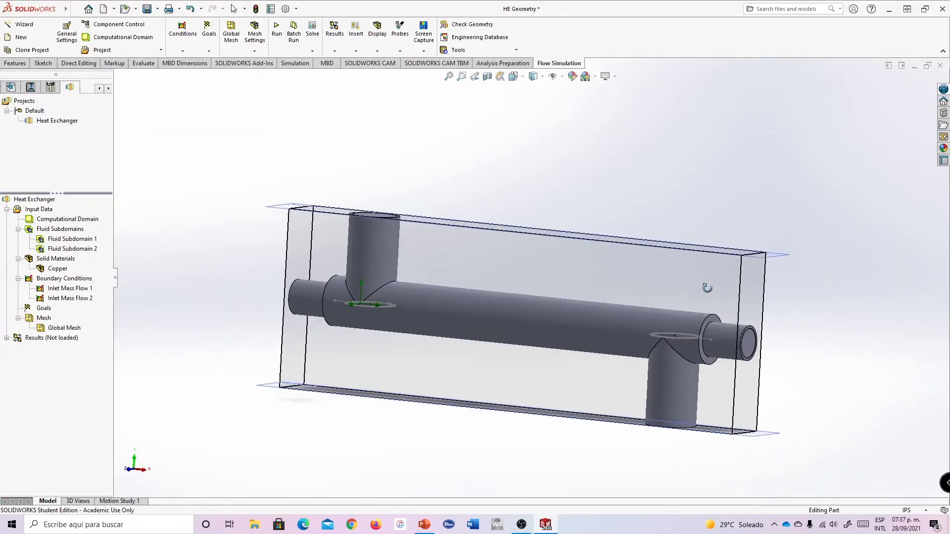
{"action": "right_click", "coordinate": [48, 280]}
{"action": "left_click", "coordinate": [57, 285]}
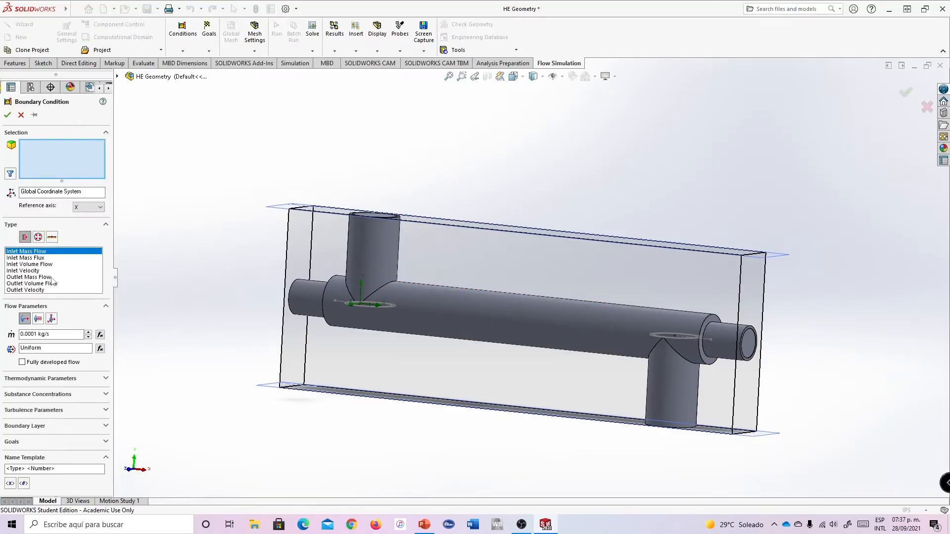
{"action": "scroll", "coordinate": [668, 368], "scroll_direction": "down", "scroll_amount": 5}
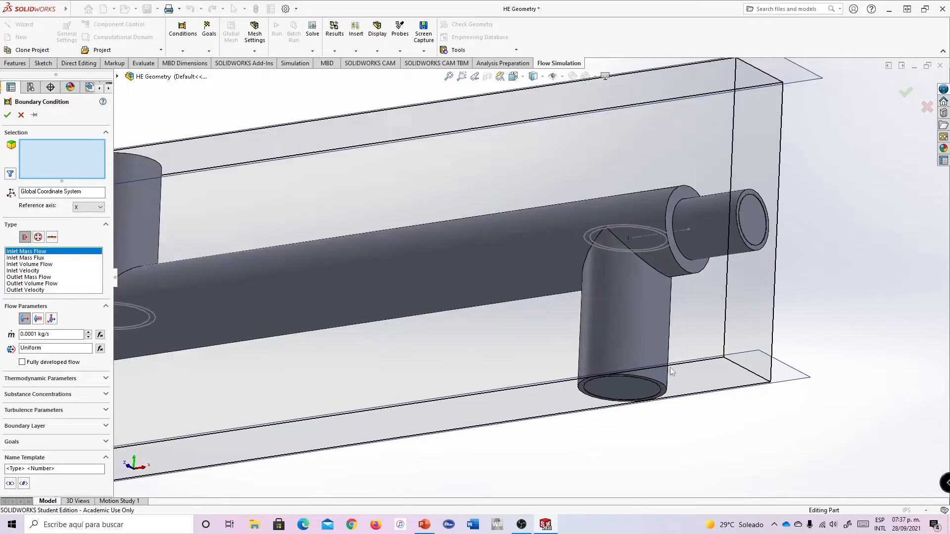
{"action": "scroll", "coordinate": [672, 371], "scroll_direction": "down", "scroll_amount": 2}
{"action": "right_click", "coordinate": [598, 394]}
{"action": "left_click", "coordinate": [625, 419]}
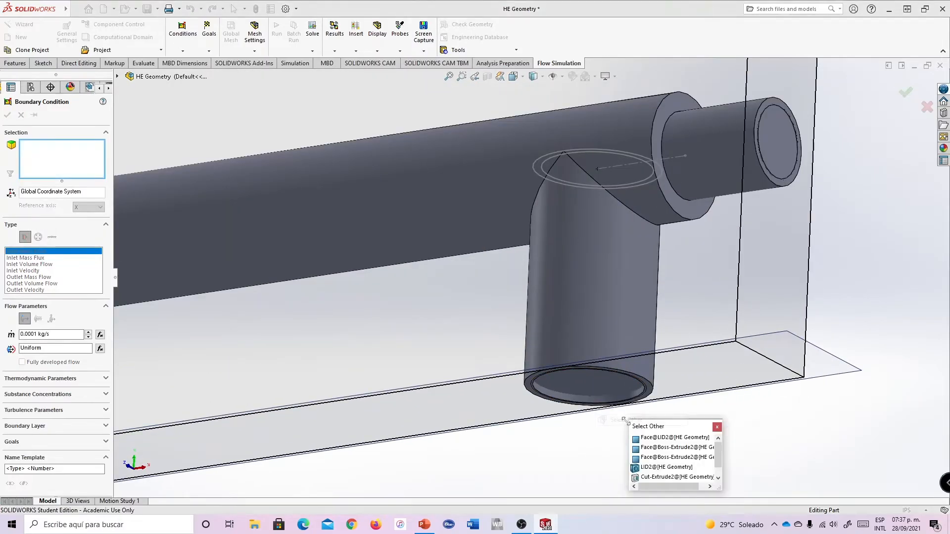
{"action": "left_click", "coordinate": [665, 437]}
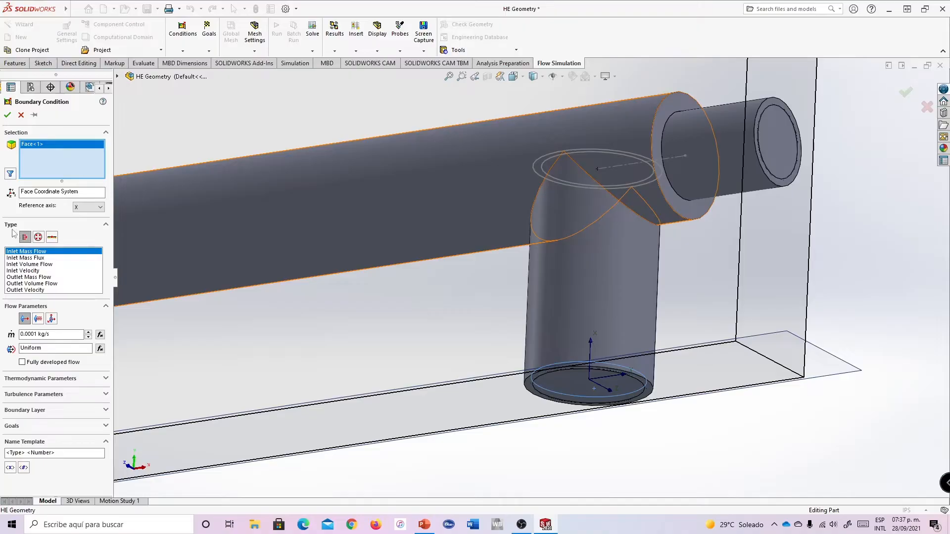
{"action": "left_click", "coordinate": [38, 238]}
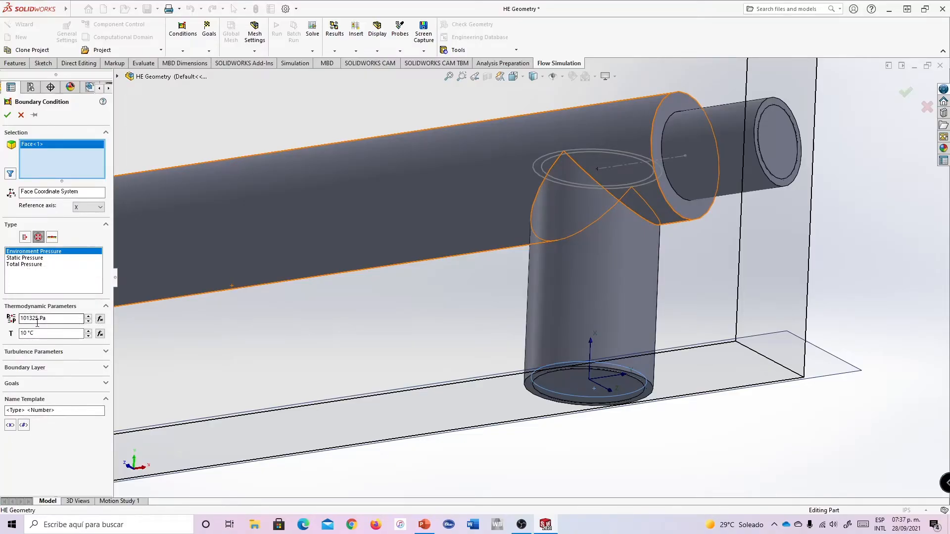
{"action": "left_click", "coordinate": [7, 115]}
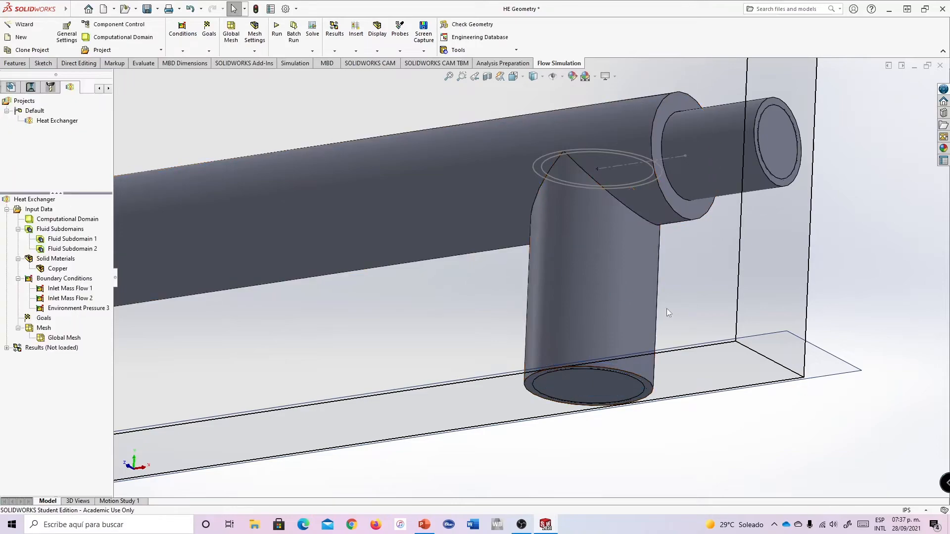
- Add an Environment Pressure boundary condition on the inside face of the lid closing the inner pipe near the upper nozzle
{"action": "scroll", "coordinate": [529, 269], "scroll_direction": "up", "scroll_amount": 7}
{"action": "middle_click_drag", "start_coordinate": [526, 230], "coordinate": [631, 259]}
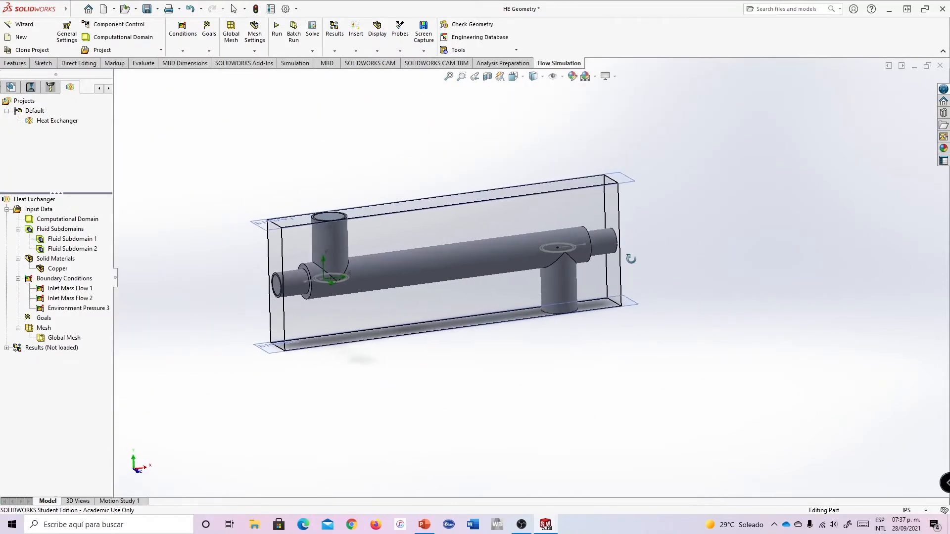
{"action": "scroll", "coordinate": [277, 303], "scroll_direction": "down", "scroll_amount": 8}
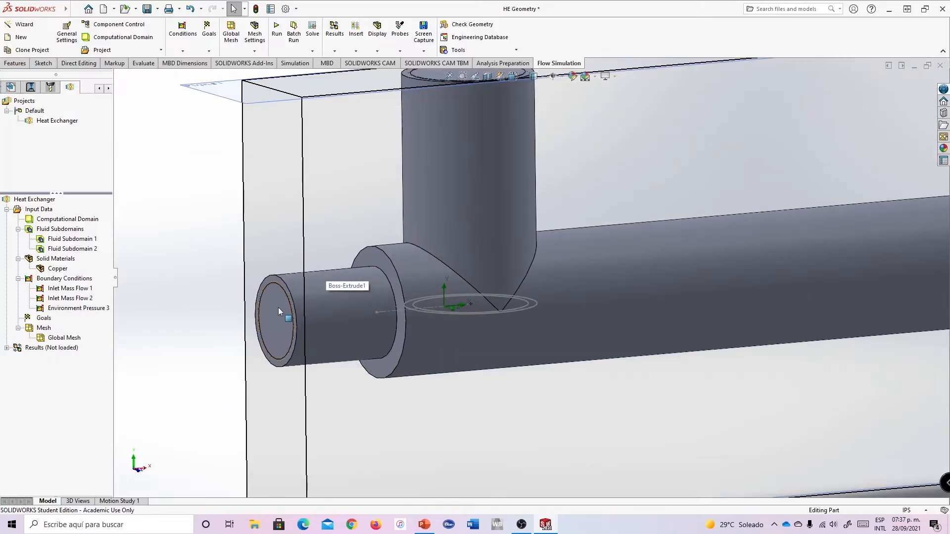
{"action": "right_click", "coordinate": [47, 281]}
{"action": "left_click", "coordinate": [74, 287]}
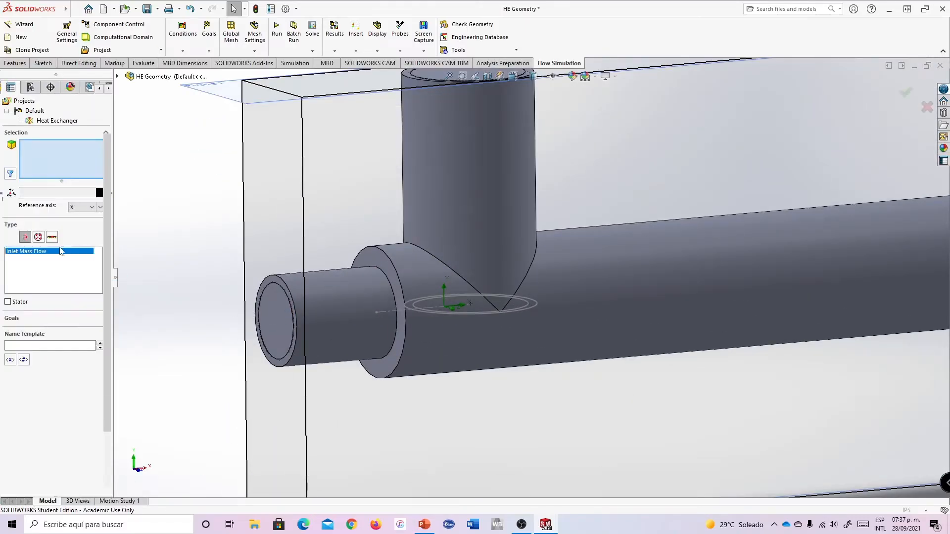
{"action": "left_click", "coordinate": [38, 237]}
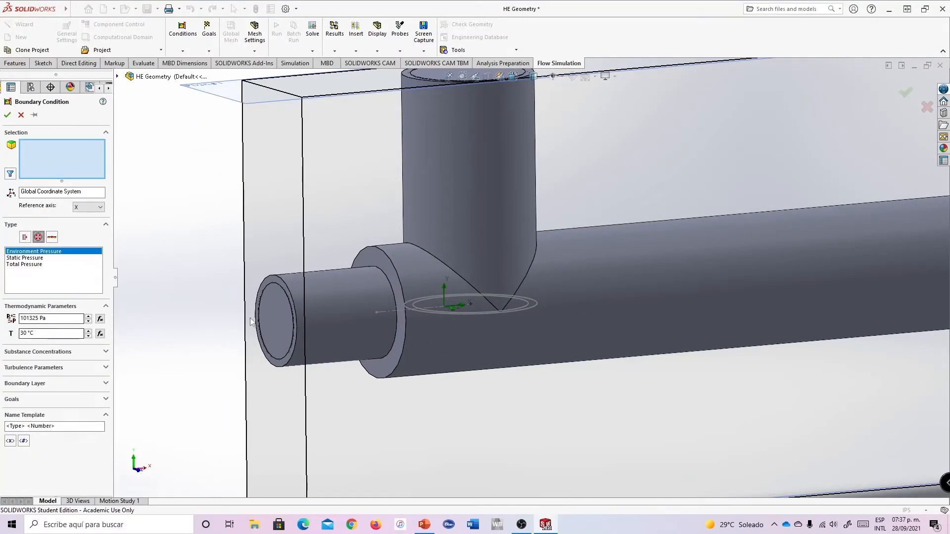
{"action": "right_click", "coordinate": [273, 316]}
{"action": "left_click", "coordinate": [297, 347]}
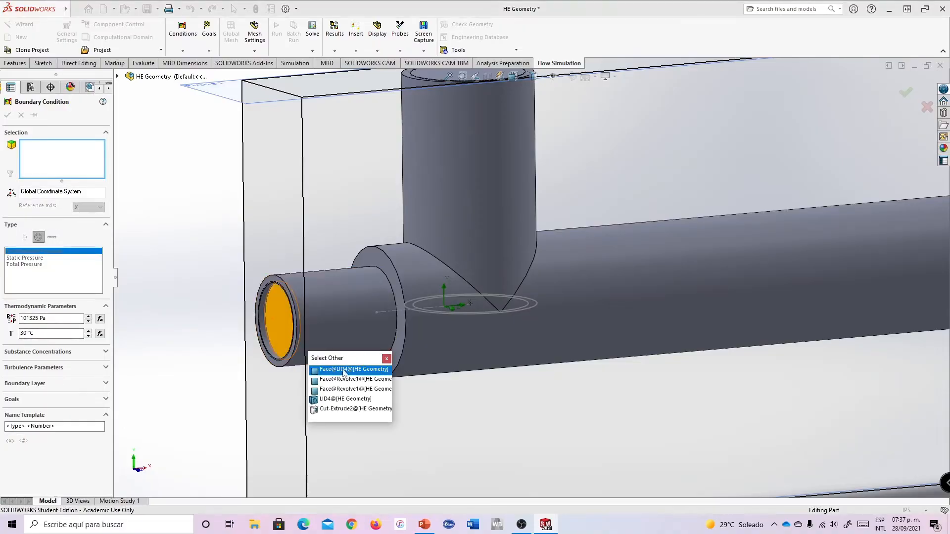
{"action": "left_click", "coordinate": [346, 369]}
{"action": "left_click", "coordinate": [7, 115]}
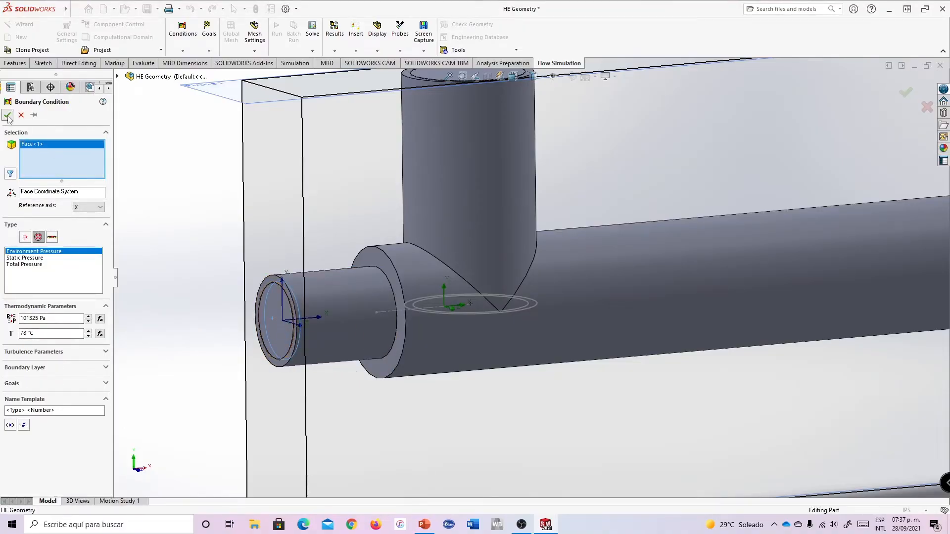
- Inspect the whole exchanger, then switch to the PowerPoint slide to review the results the problem asks for
{"action": "middle_click_drag", "start_coordinate": [417, 256], "coordinate": [598, 294]}
{"action": "scroll", "coordinate": [600, 295], "scroll_direction": "up", "scroll_amount": 6}
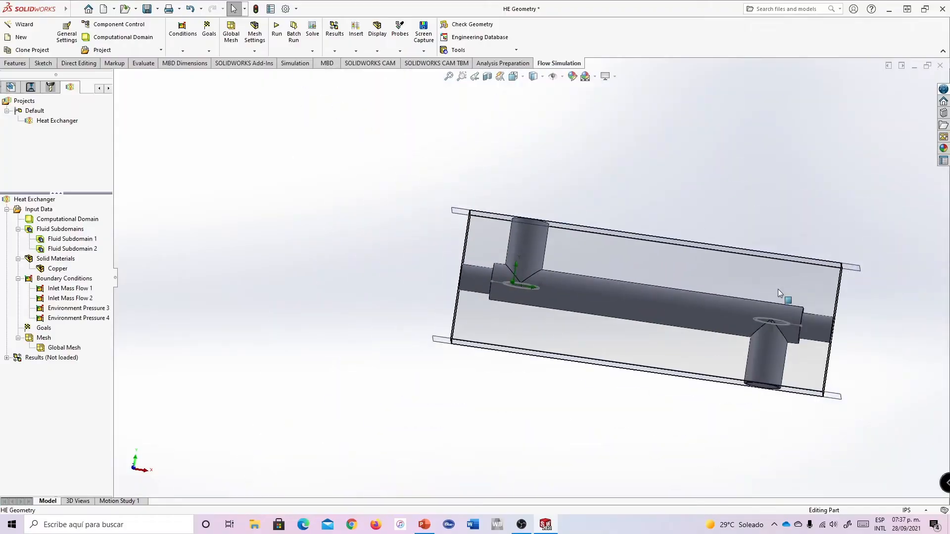
{"action": "scroll", "coordinate": [806, 278], "scroll_direction": "down", "scroll_amount": 1}
{"action": "middle_click_drag", "start_coordinate": [807, 278], "coordinate": [730, 296]}
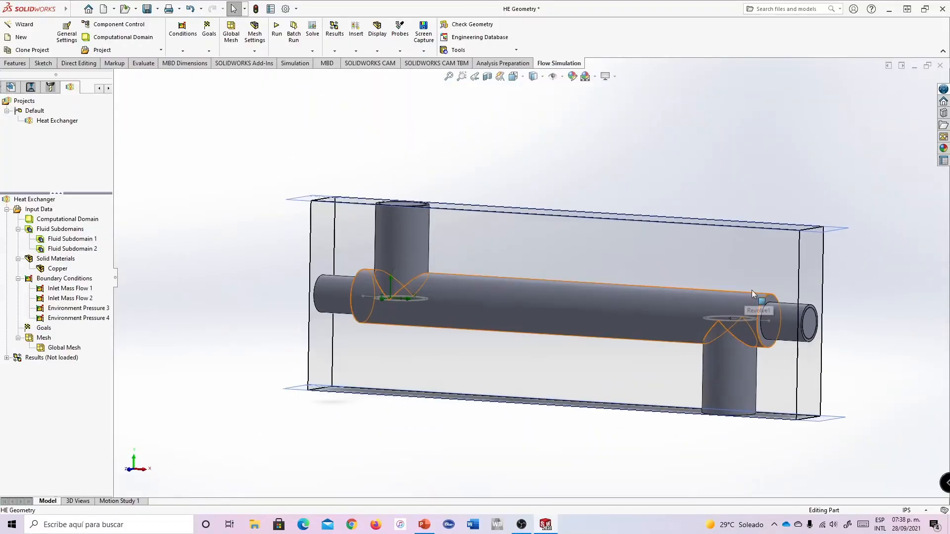
{"action": "scroll", "coordinate": [752, 290], "scroll_direction": "down", "scroll_amount": 2}
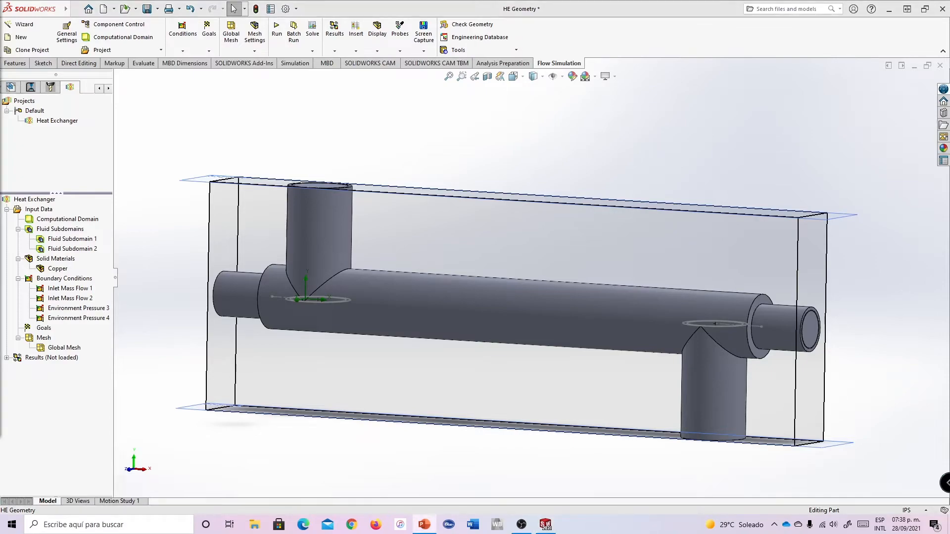
{"action": "key", "text": "alt+Tab"}
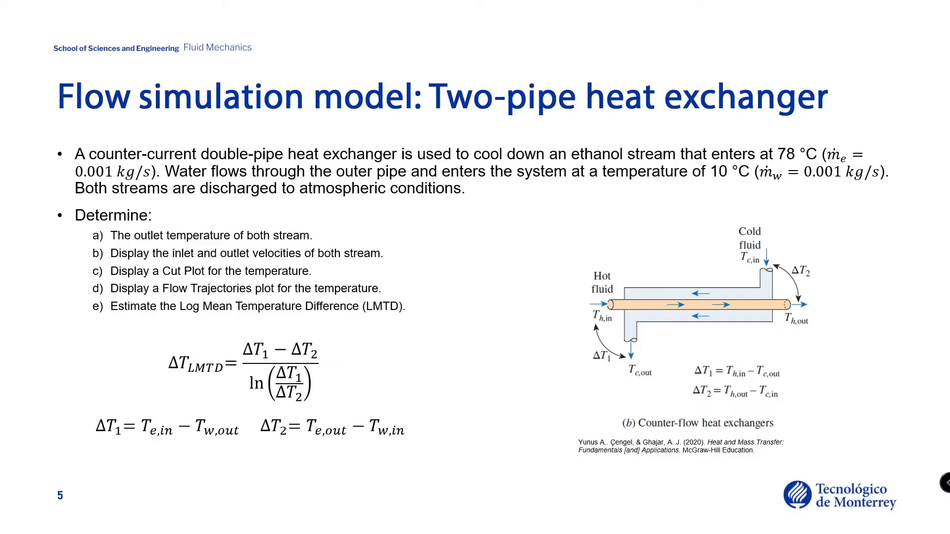
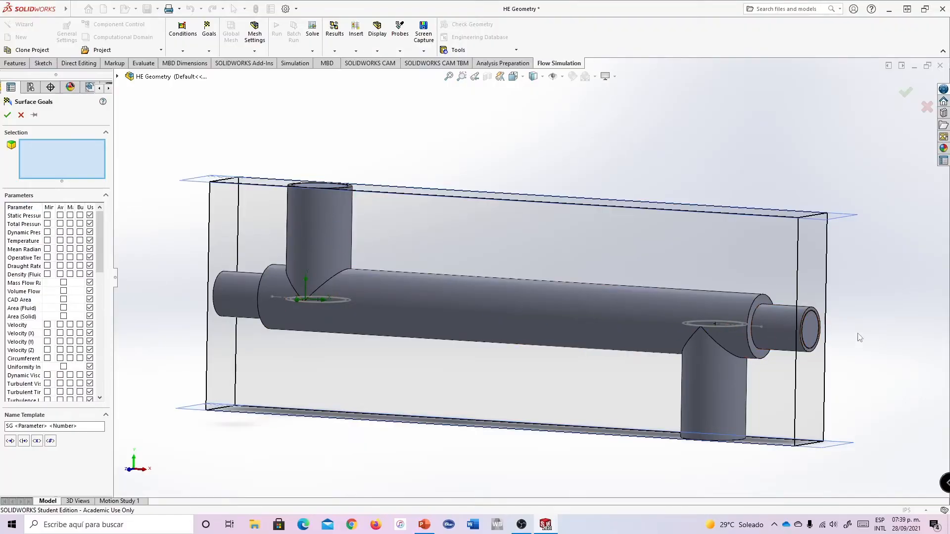
- Create an average fluid temperature surface goal on the inside face of the lower nozzle's lid
{"action": "middle_click_drag", "start_coordinate": [859, 337], "coordinate": [840, 285]}
{"action": "scroll", "coordinate": [837, 357], "scroll_direction": "down", "scroll_amount": 2}
{"action": "scroll", "coordinate": [663, 406], "scroll_direction": "down", "scroll_amount": 3}
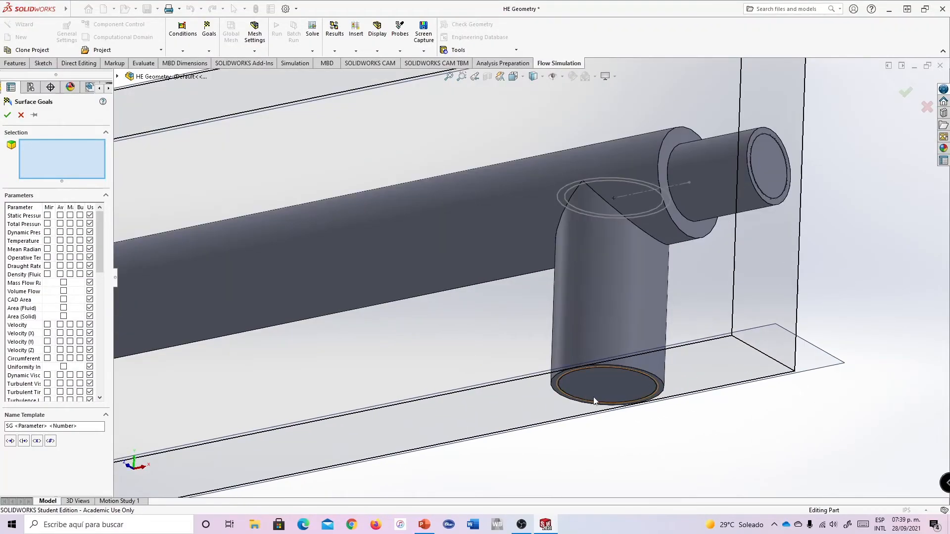
{"action": "right_click", "coordinate": [612, 372]}
{"action": "left_click", "coordinate": [638, 400]}
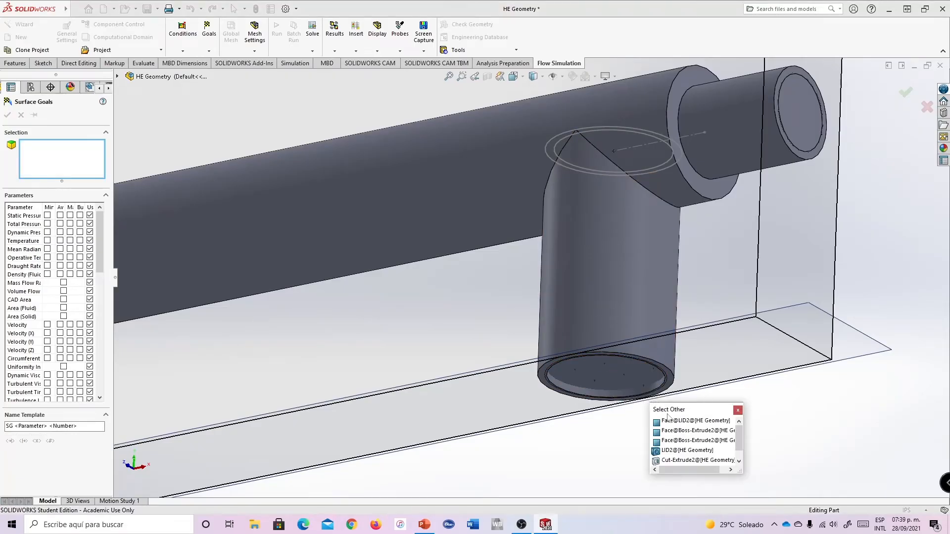
{"action": "left_click", "coordinate": [667, 420]}
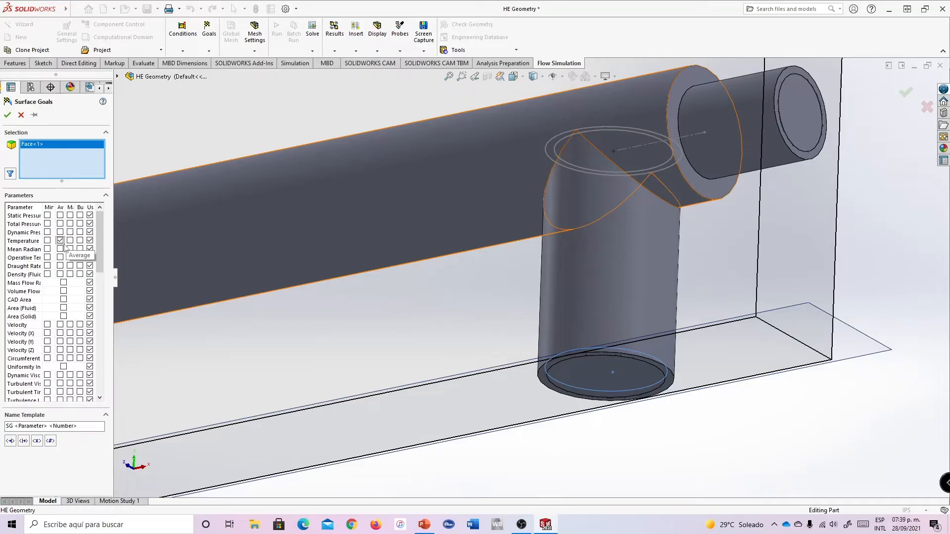
{"action": "left_click", "coordinate": [7, 115]}
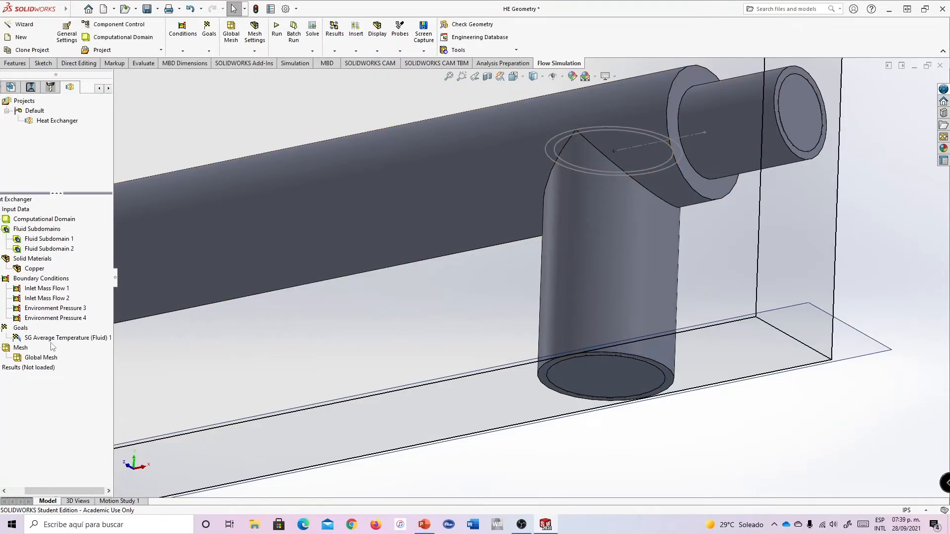
- Rename the lower nozzle's temperature goal as Temperature Water Outlet
{"action": "left_click", "coordinate": [46, 339]}
{"action": "left_click", "coordinate": [48, 340]}
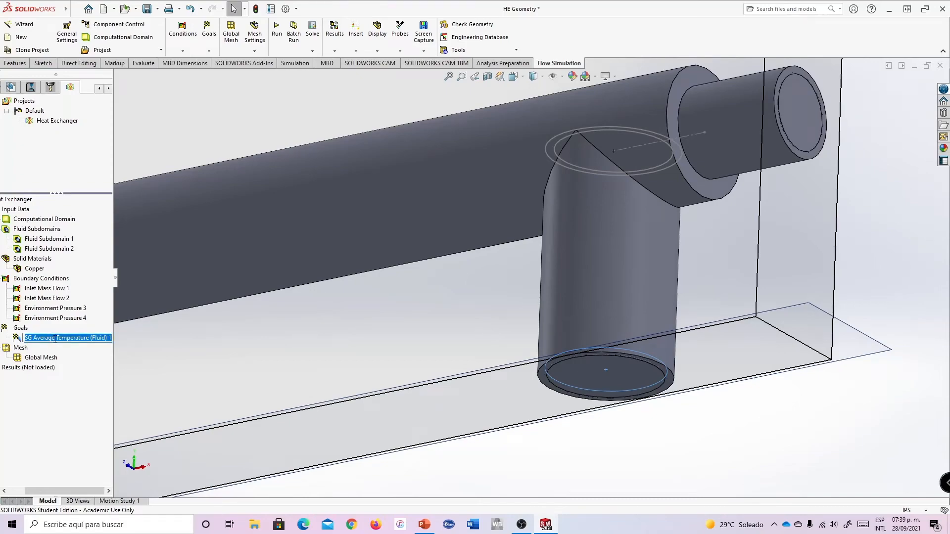
{"action": "type", "text": "Temper"}
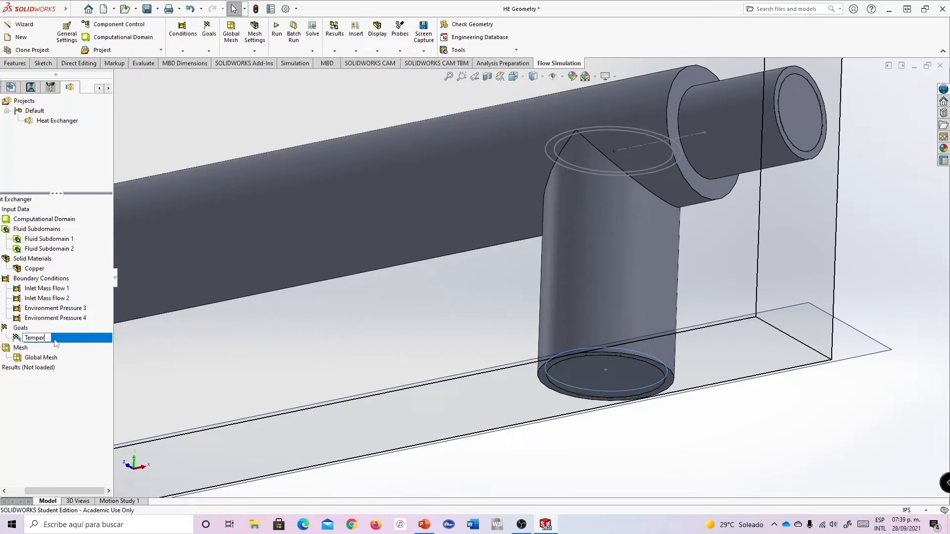
{"action": "type", "text": "ature Water Outlet"}
{"action": "key", "text": "Return"}
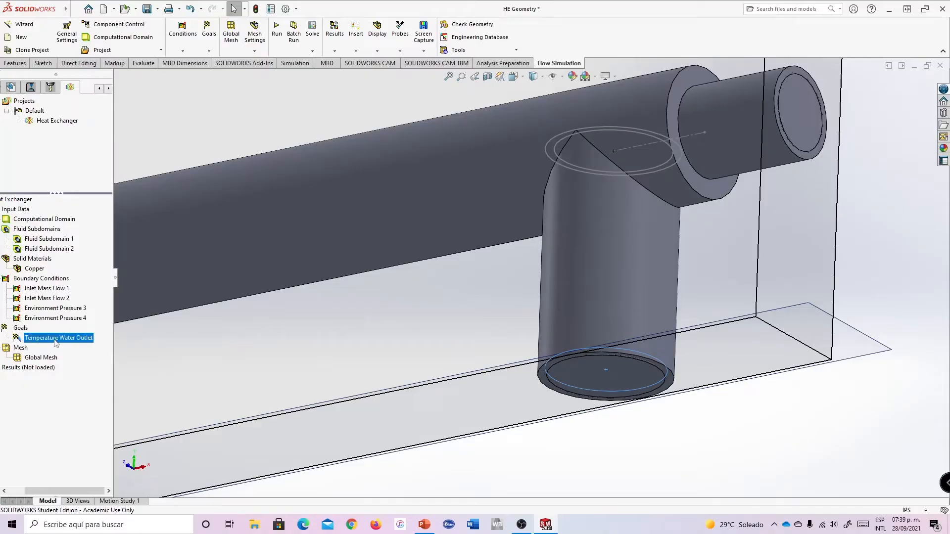
- Start a new surface goal for the inner pipe's end near the upper nozzle and clear its preselected faces
{"action": "scroll", "coordinate": [349, 339], "scroll_direction": "up", "scroll_amount": 7}
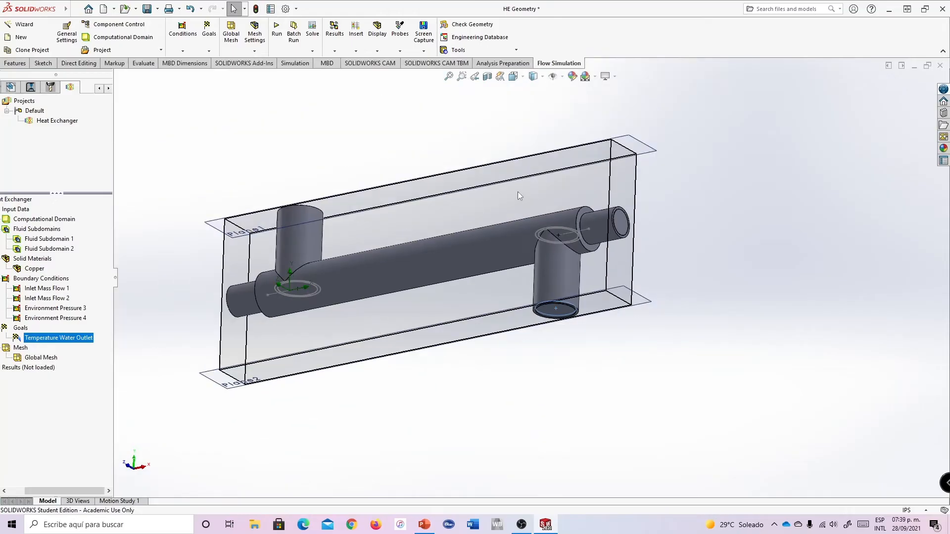
{"action": "middle_click_drag", "start_coordinate": [574, 149], "coordinate": [607, 201]}
{"action": "scroll", "coordinate": [261, 184], "scroll_direction": "down", "scroll_amount": 3}
{"action": "middle_click_drag", "start_coordinate": [343, 210], "coordinate": [383, 198]}
{"action": "scroll", "coordinate": [354, 328], "scroll_direction": "down", "scroll_amount": 3}
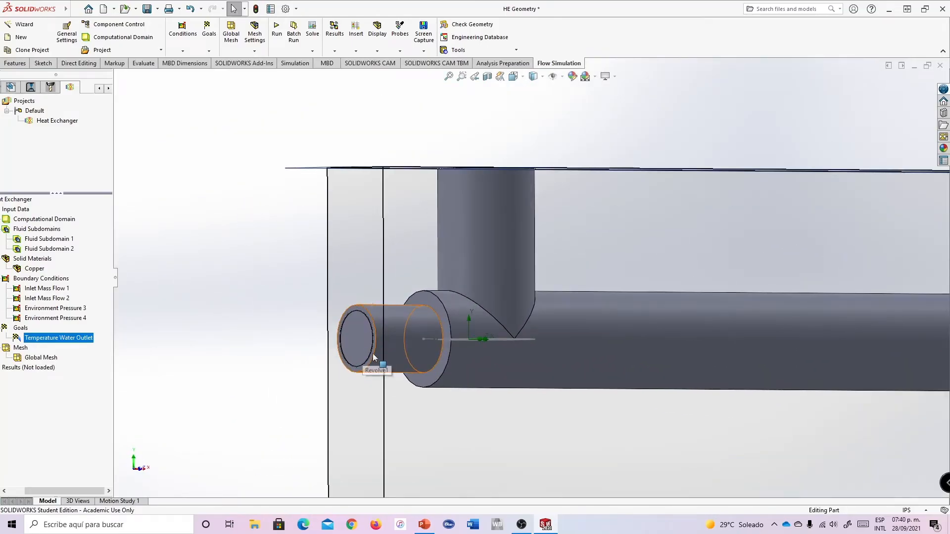
{"action": "right_click", "coordinate": [22, 328]}
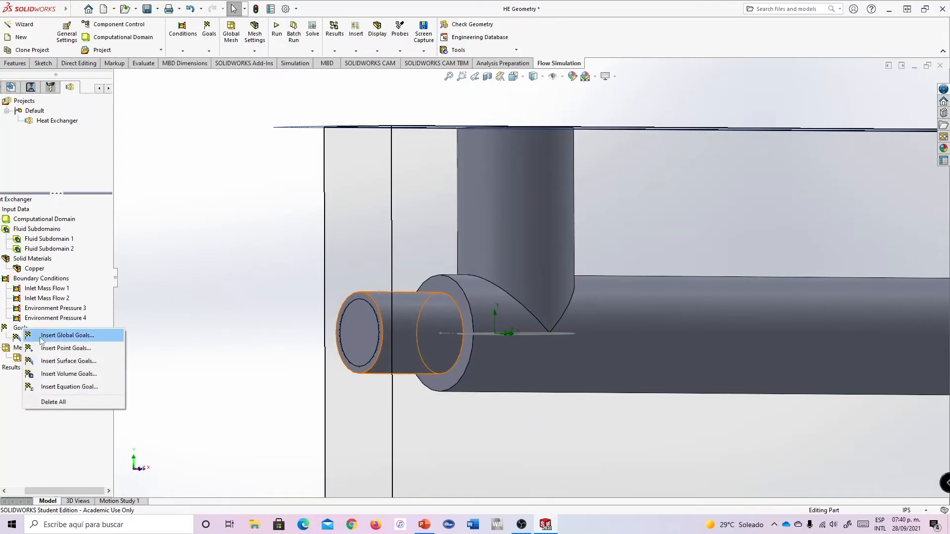
{"action": "left_click", "coordinate": [53, 362]}
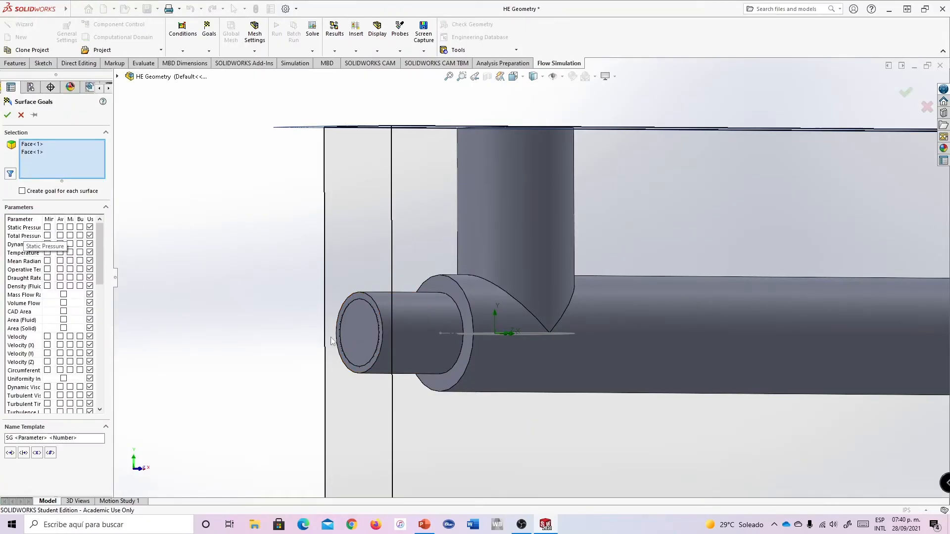
{"action": "right_click", "coordinate": [44, 168]}
{"action": "left_click", "coordinate": [62, 175]}
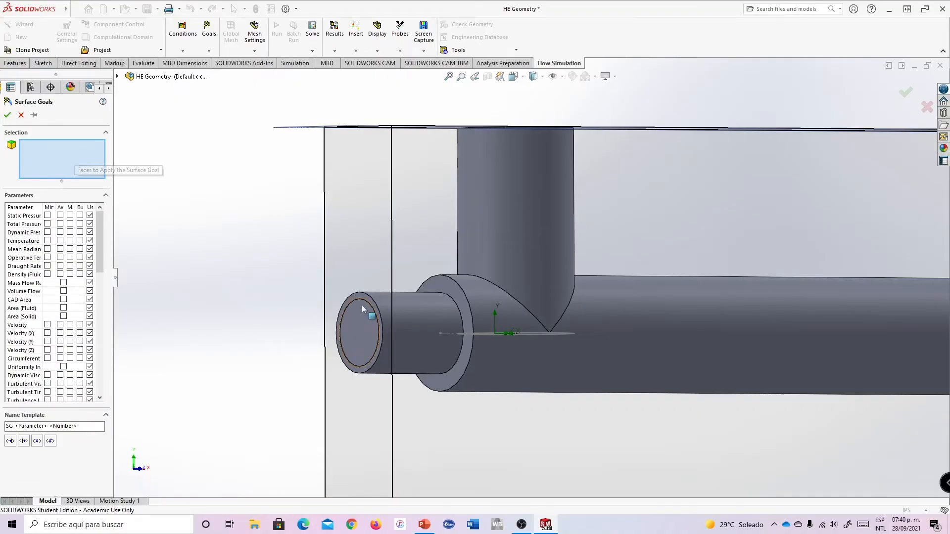
{"action": "right_click", "coordinate": [353, 325]}
{"action": "left_click", "coordinate": [379, 356]}
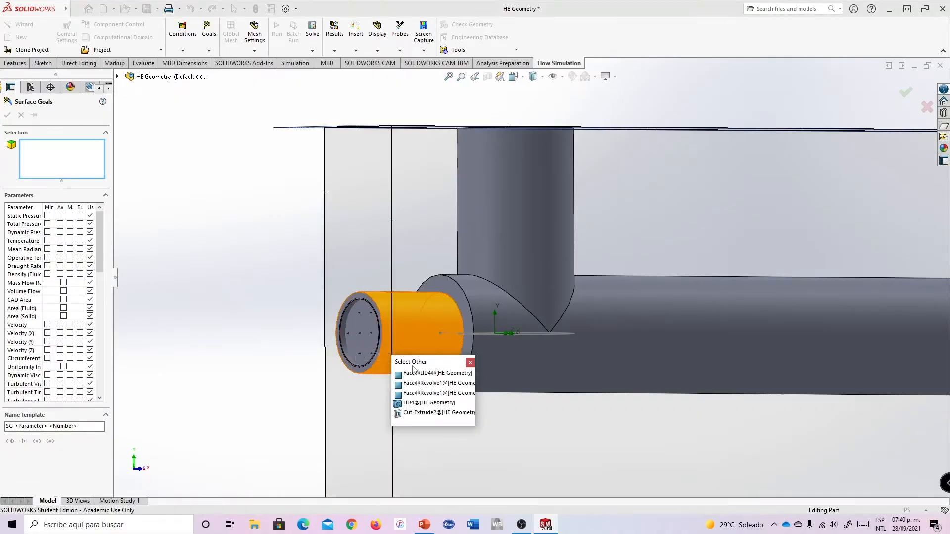
{"action": "left_click", "coordinate": [417, 376]}
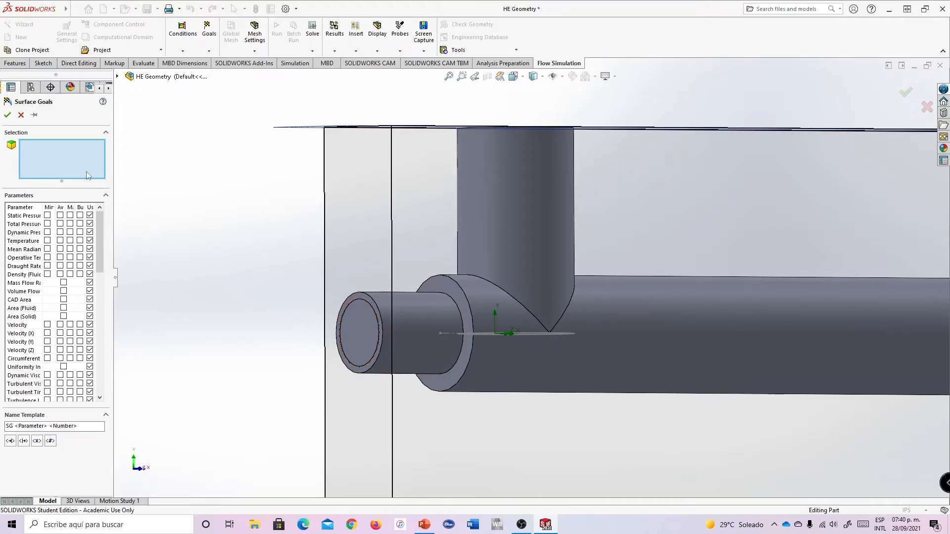
- Apply the surface goal to the inside face of the inner pipe's lid with average temperature and accept it
{"action": "right_click", "coordinate": [355, 330]}
{"action": "left_click", "coordinate": [379, 357]}
{"action": "left_click", "coordinate": [429, 382]}
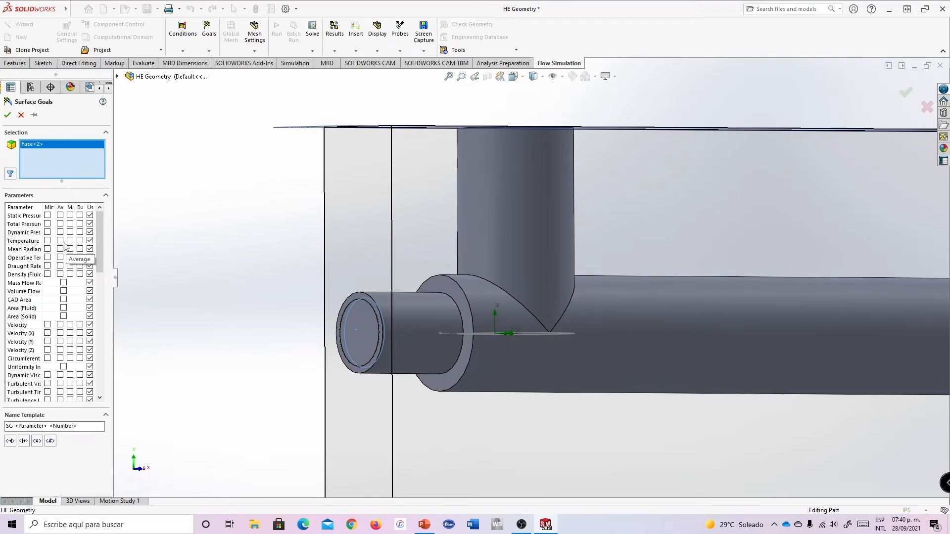
{"action": "left_click", "coordinate": [60, 240]}
{"action": "key", "text": "f"}
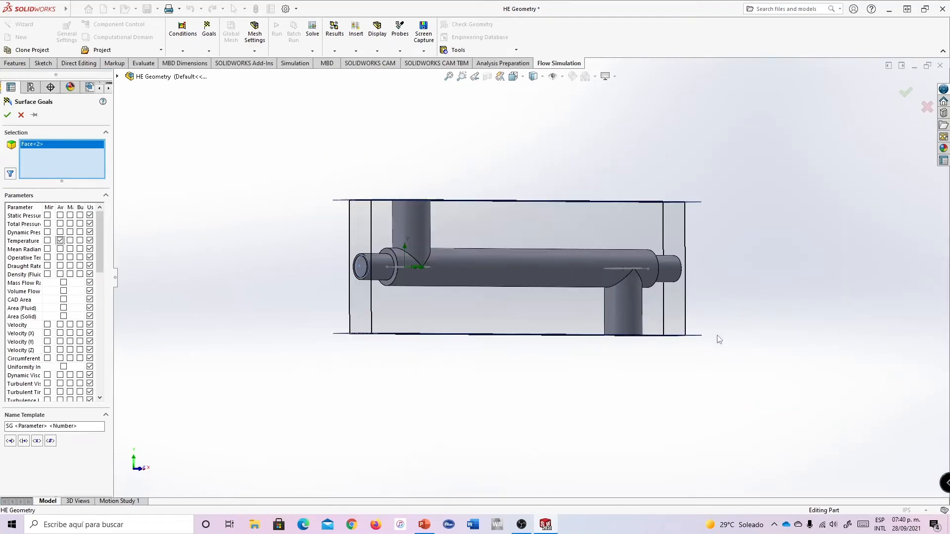
{"action": "left_click", "coordinate": [7, 115]}
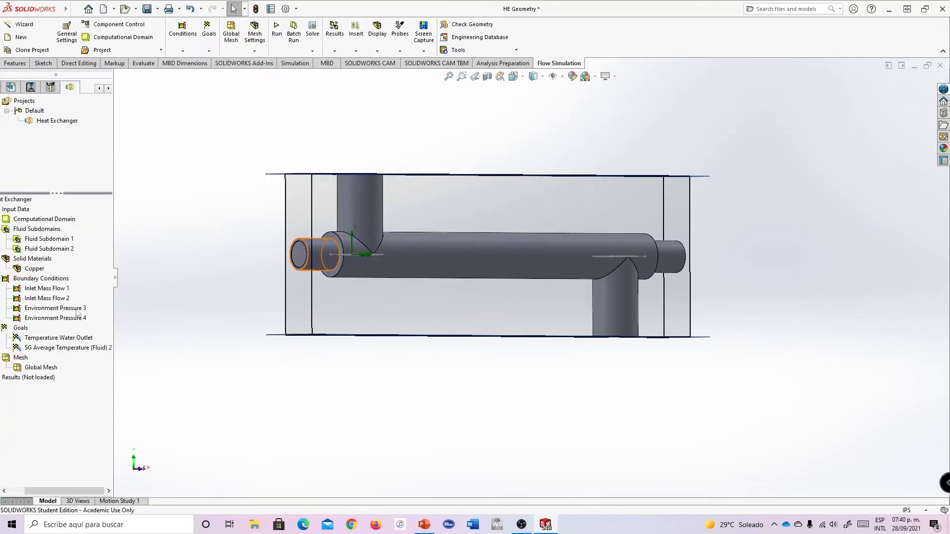
- Rename the inner pipe's average fluid temperature goal as Temperature Ethanol Outlet
{"action": "left_click", "coordinate": [48, 348]}
{"action": "left_click", "coordinate": [48, 349]}
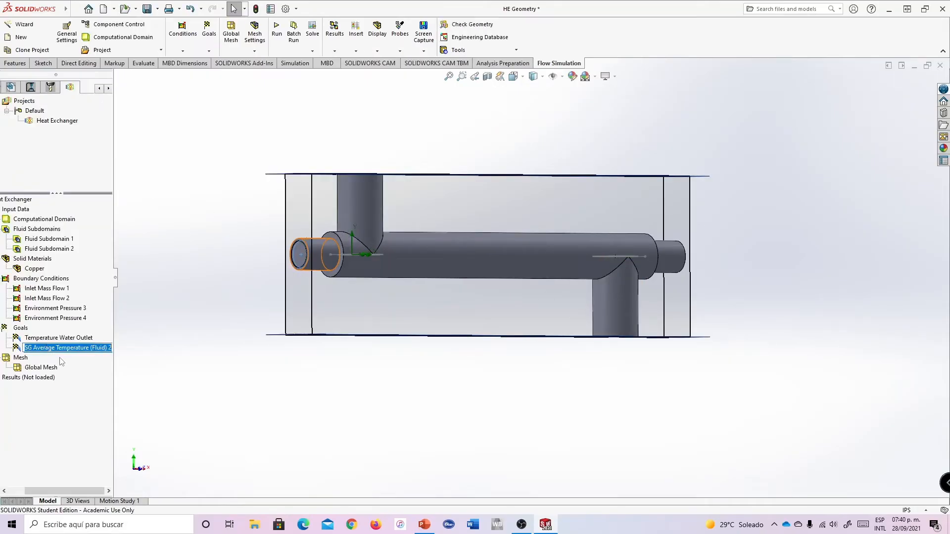
{"action": "type", "text": "Temperature"}
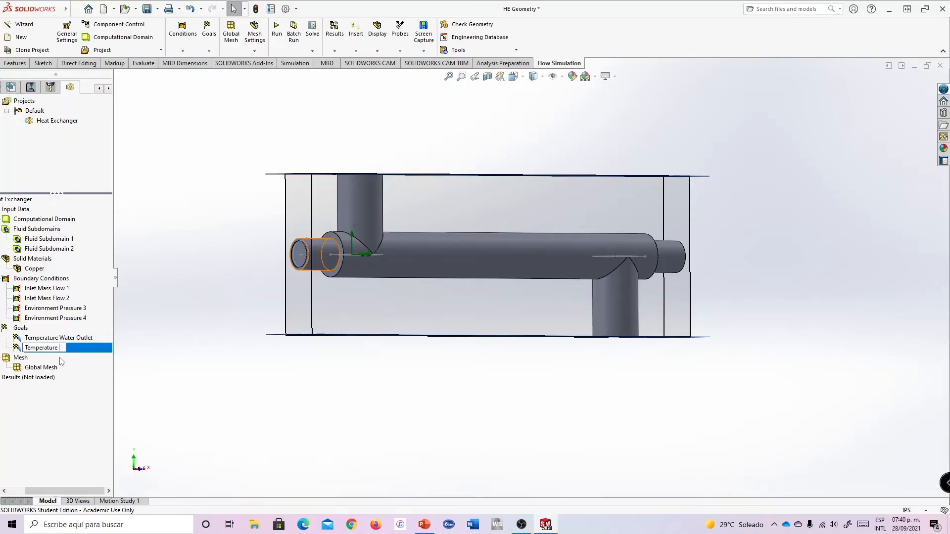
{"action": "type", "text": " Ethanol Outlet"}
{"action": "key", "text": "Return"}
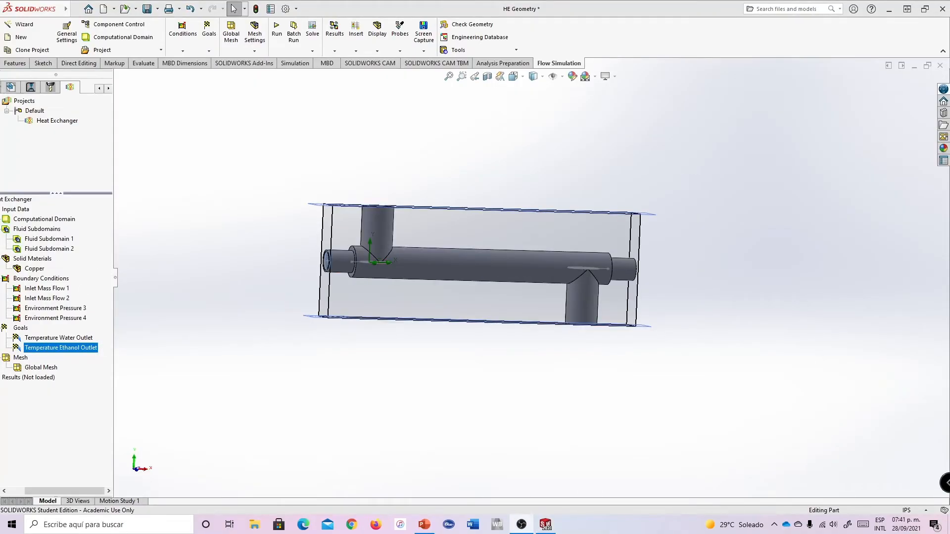
- Check the LMTD formulas on the PowerPoint slide, then return to SOLIDWORKS and start an equation goal named dT1
{"action": "key", "text": "alt+Tab"}
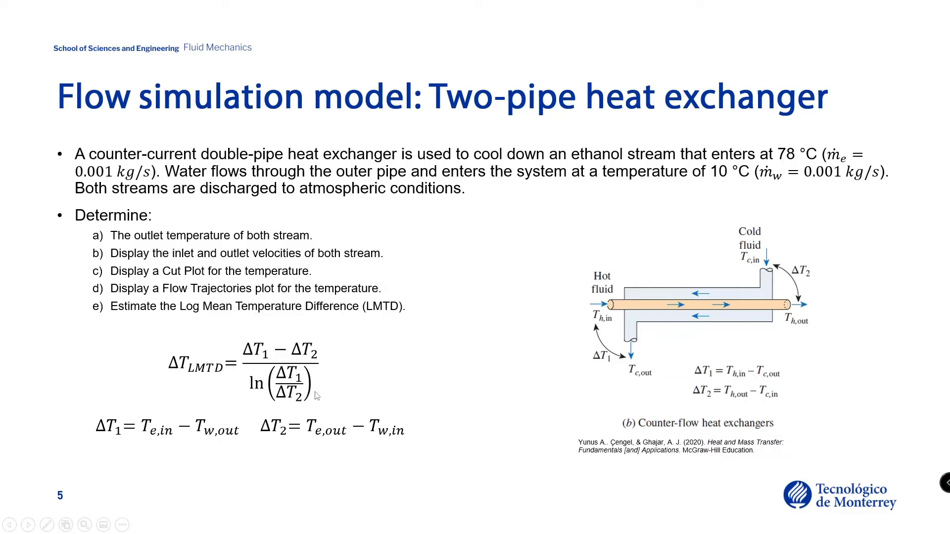
{"action": "key", "text": "alt+Tab"}
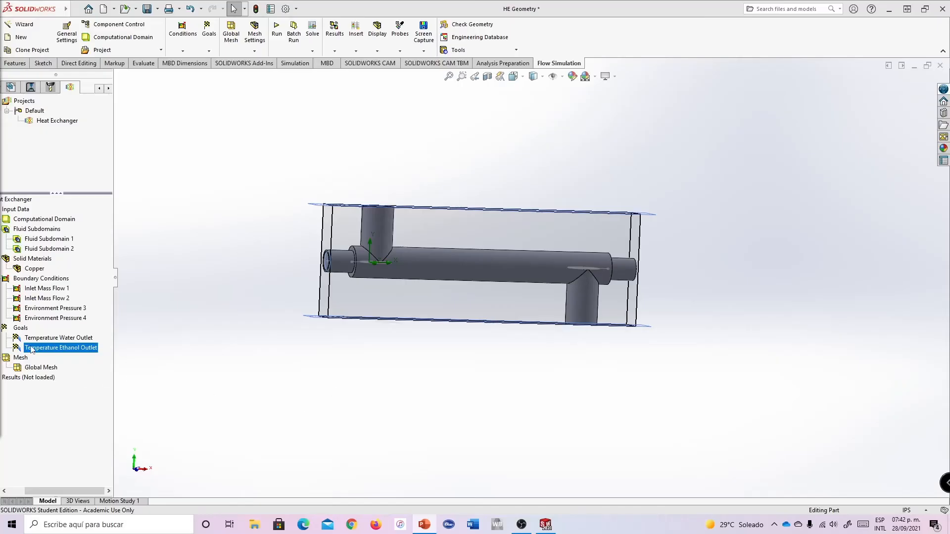
{"action": "right_click", "coordinate": [18, 329]}
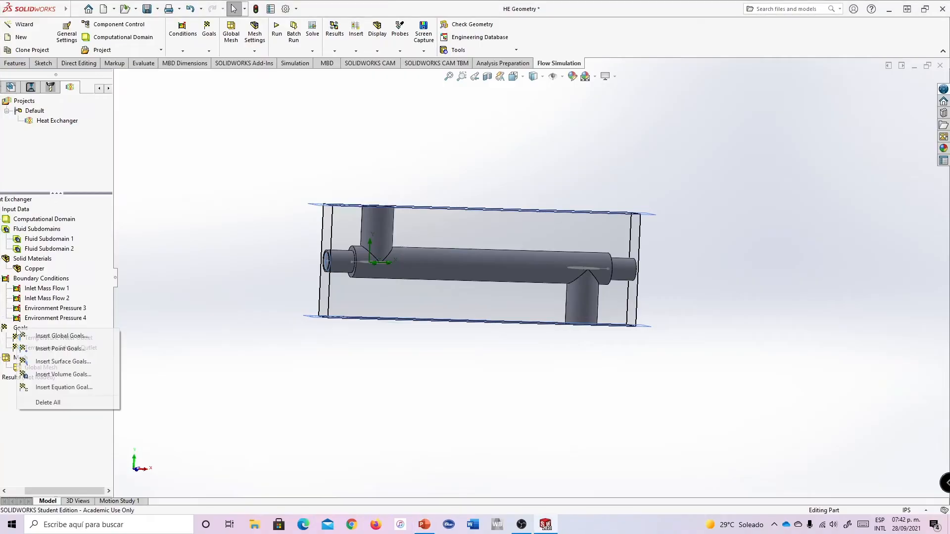
{"action": "left_click", "coordinate": [47, 387]}
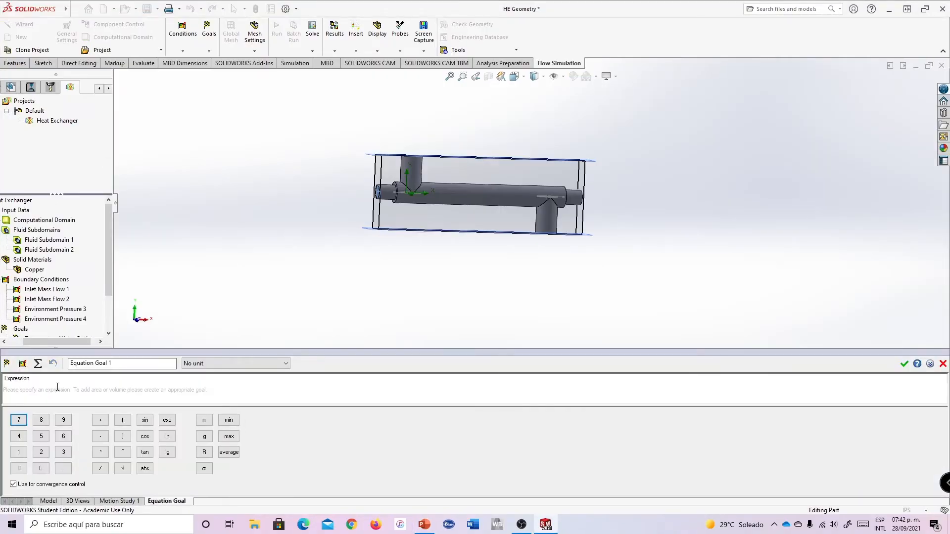
{"action": "left_click", "coordinate": [120, 364]}
{"action": "type", "text": "dT1"}
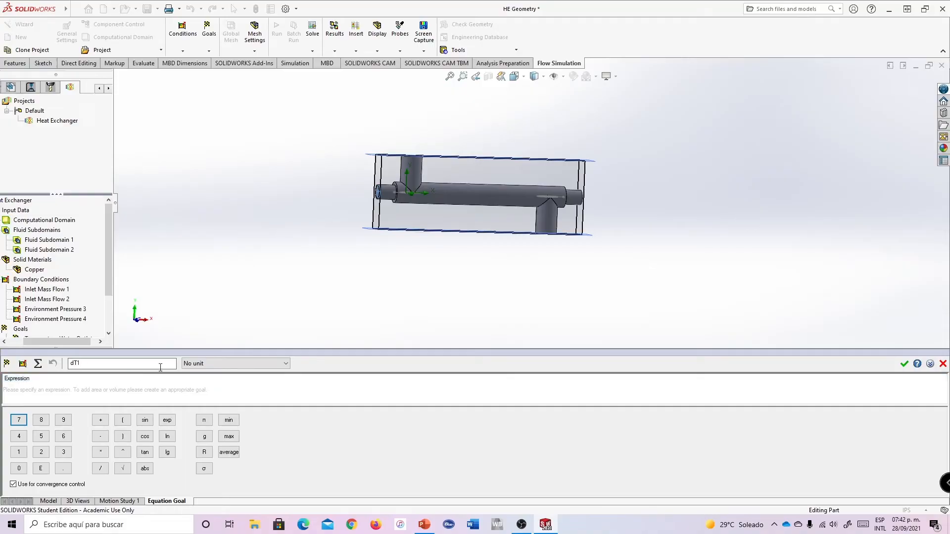
{"action": "left_click", "coordinate": [100, 392]}
- Add the temperature of the Inlet Mass Flow 1 boundary condition as the first term of the dT1 expression
{"action": "left_click", "coordinate": [8, 364]}
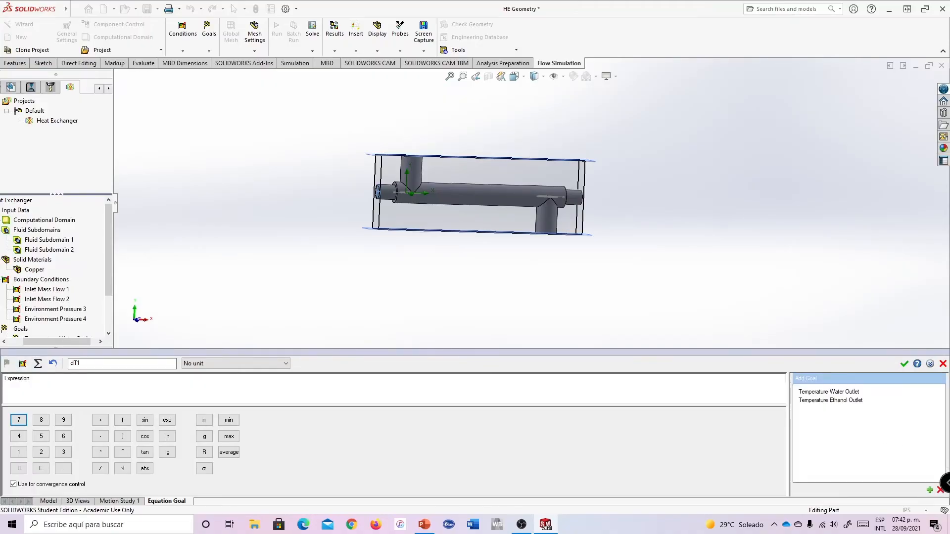
{"action": "left_click", "coordinate": [24, 366]}
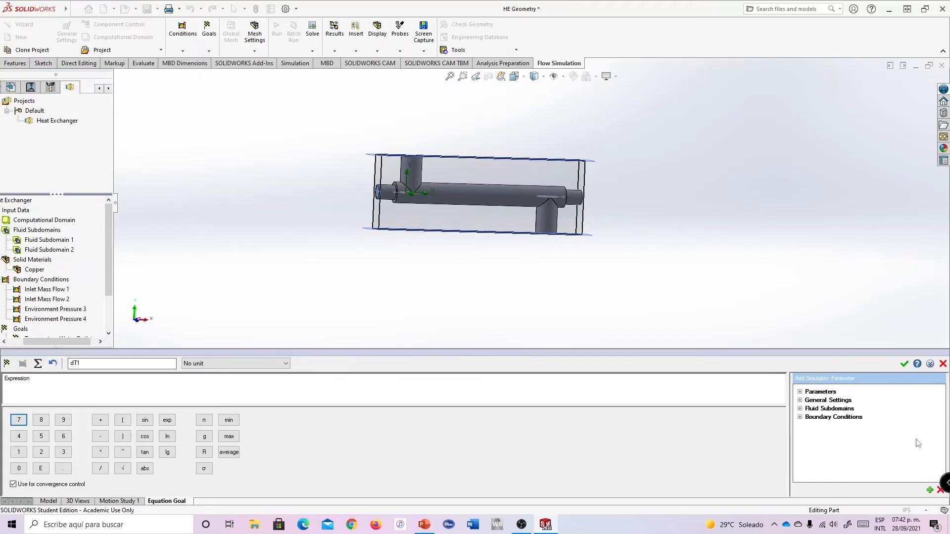
{"action": "left_click", "coordinate": [800, 418]}
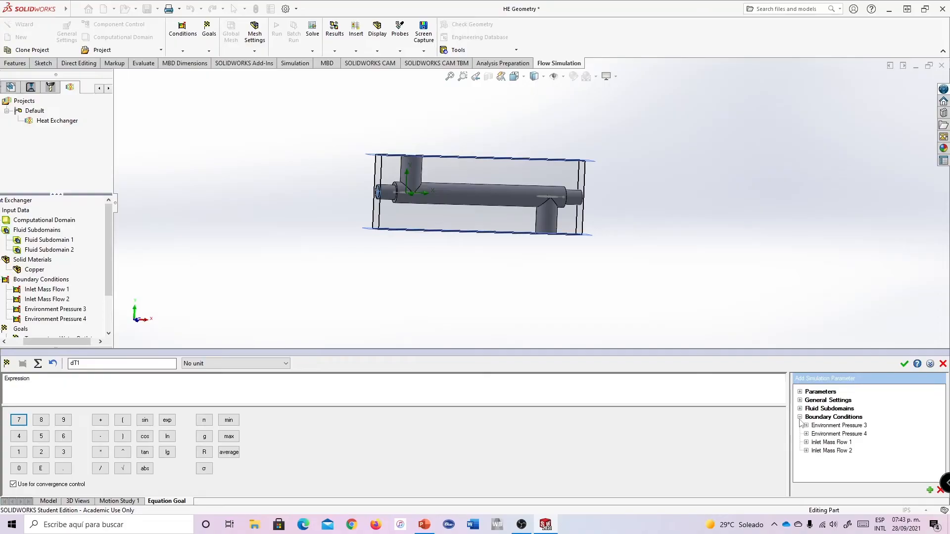
{"action": "left_click", "coordinate": [807, 451]}
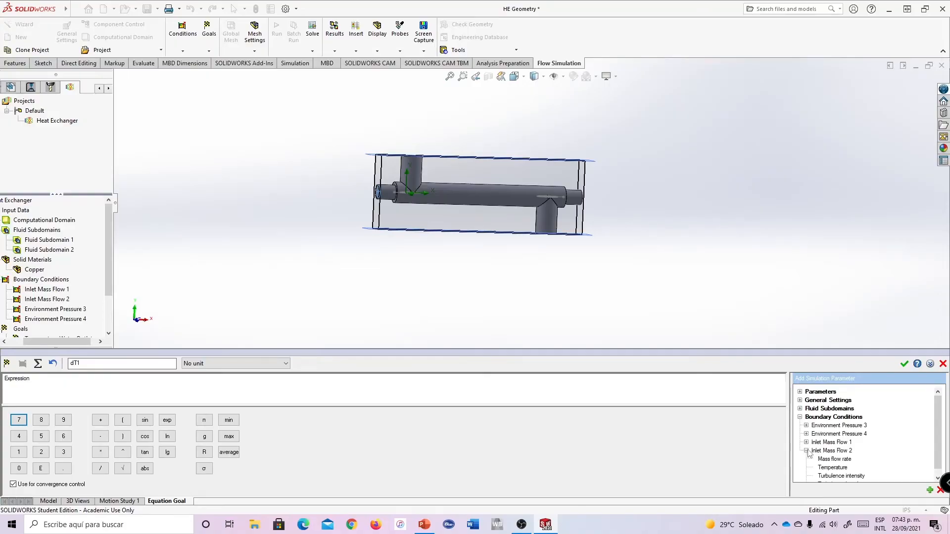
{"action": "left_click", "coordinate": [806, 442]}
{"action": "scroll", "coordinate": [841, 460], "scroll_direction": "down", "scroll_amount": 1}
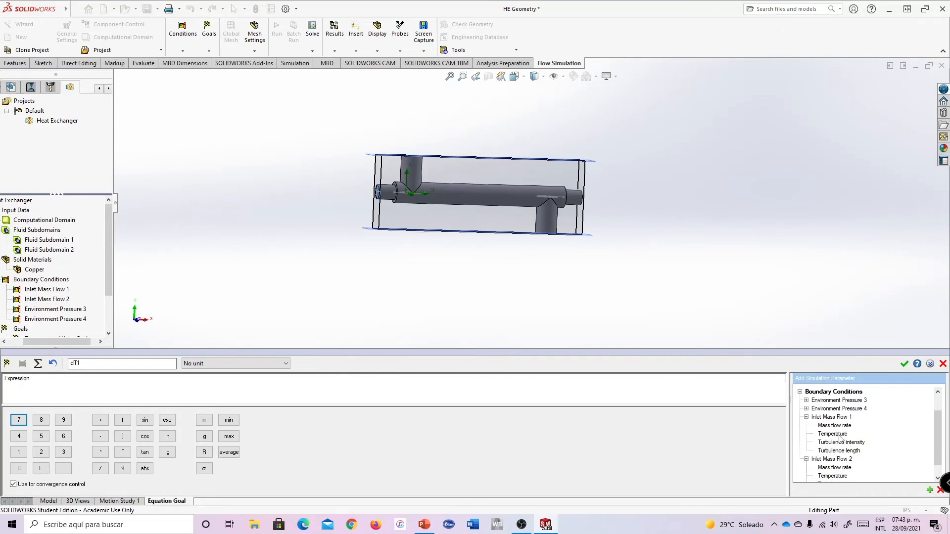
{"action": "double_click", "coordinate": [839, 435]}
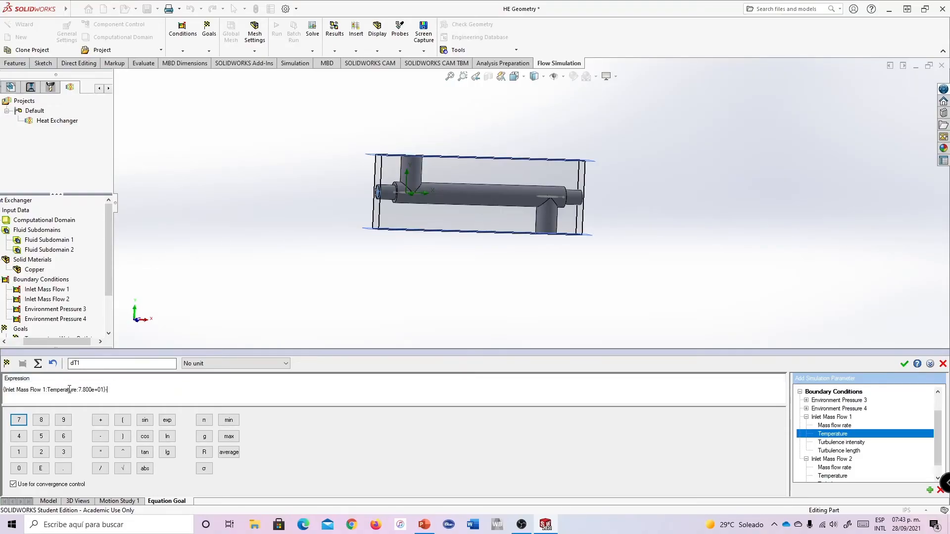
- Subtract the Temperature Water Outlet goal in the dT1 expression and accept the equation goal
{"action": "left_click", "coordinate": [7, 364]}
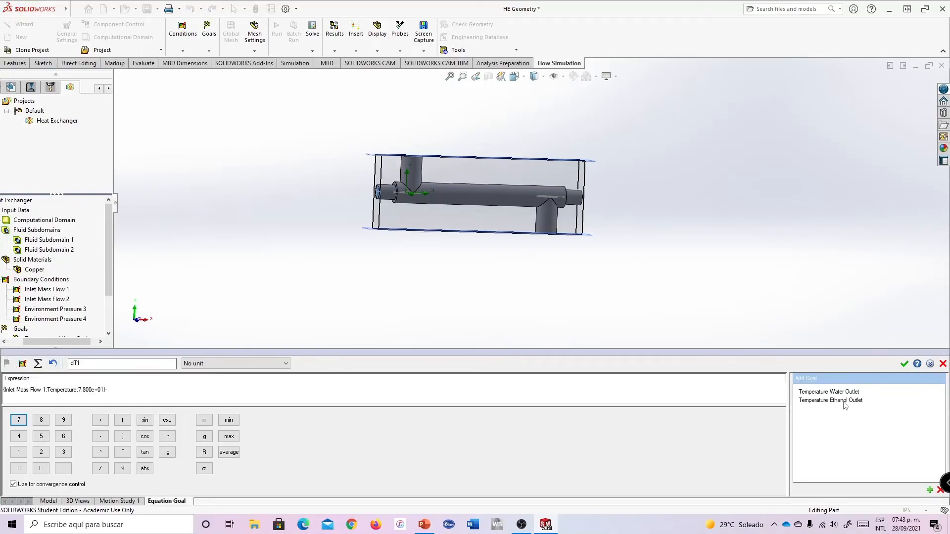
{"action": "left_click", "coordinate": [847, 392]}
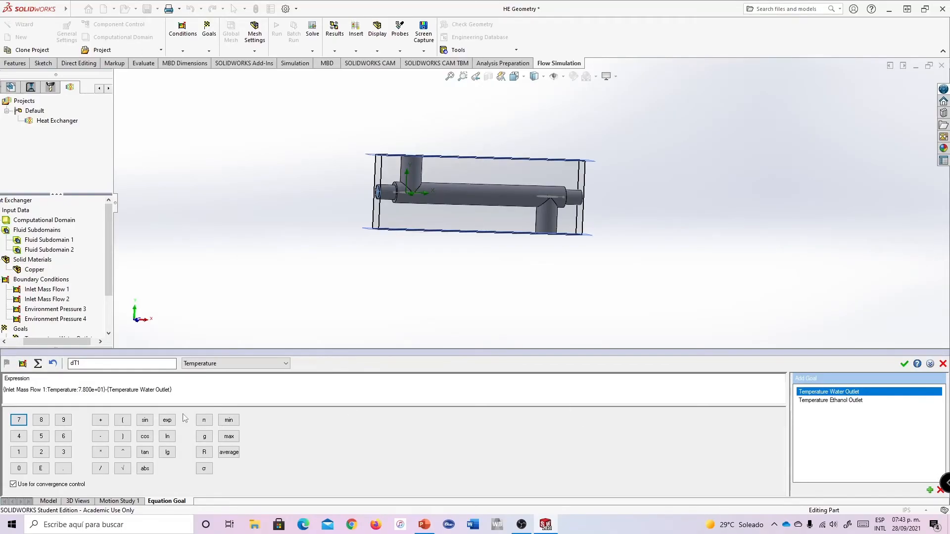
{"action": "left_click", "coordinate": [904, 364]}
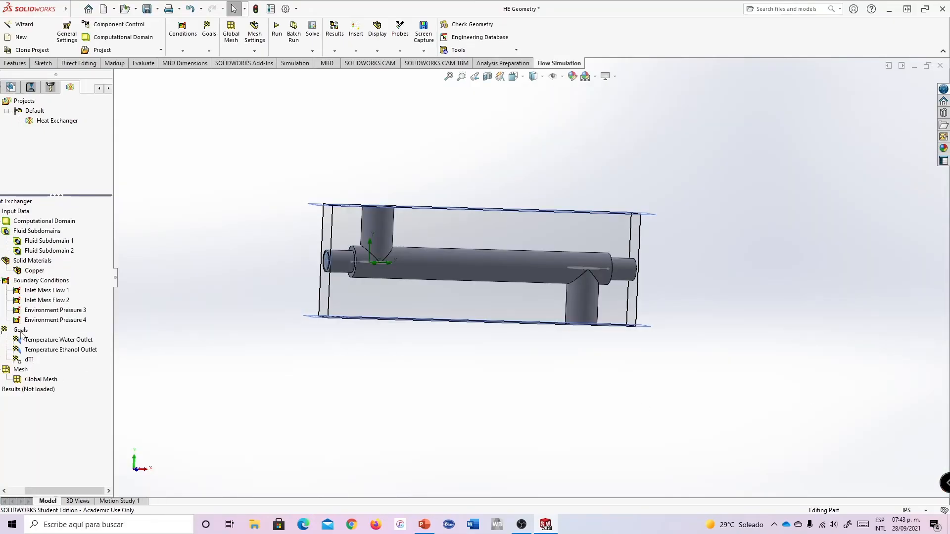
- Start an equation goal named dT2 with the Temperature Ethanol Outlet goal as its first term
{"action": "right_click", "coordinate": [20, 333]}
{"action": "left_click", "coordinate": [49, 392]}
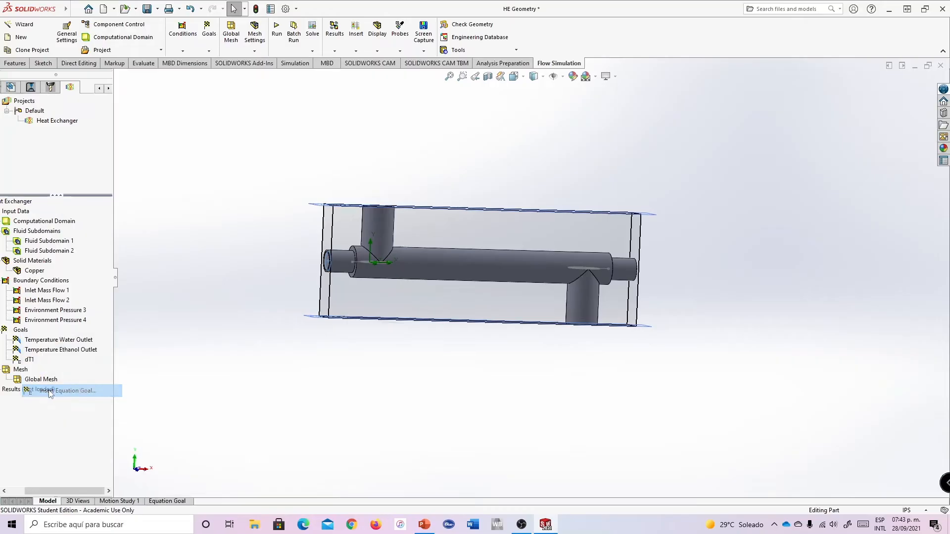
{"action": "double_click", "coordinate": [124, 363]}
{"action": "type", "text": "dT2"}
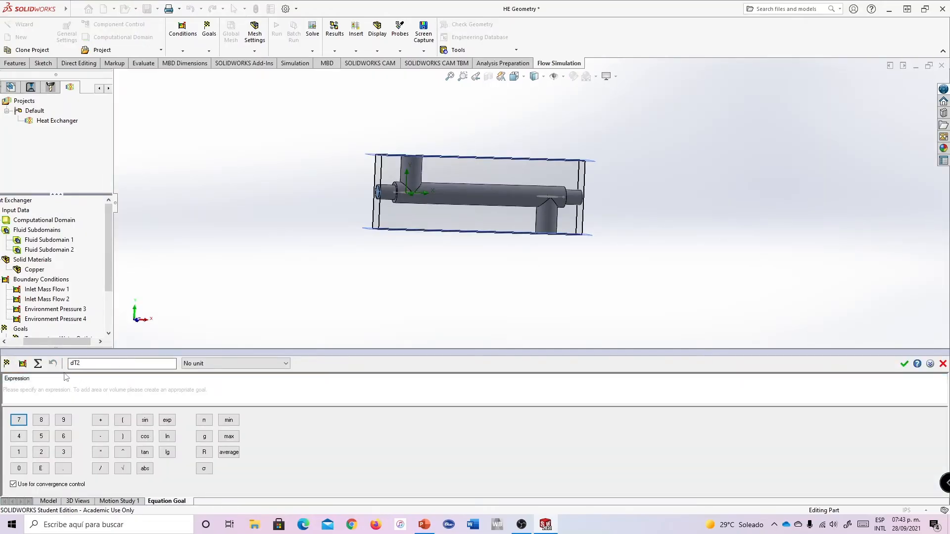
{"action": "left_click", "coordinate": [52, 391]}
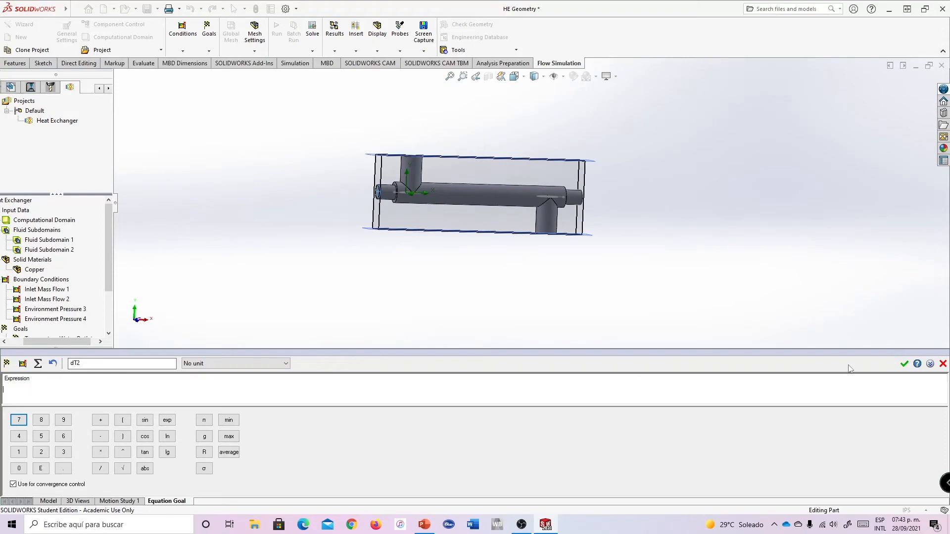
{"action": "left_click", "coordinate": [7, 366]}
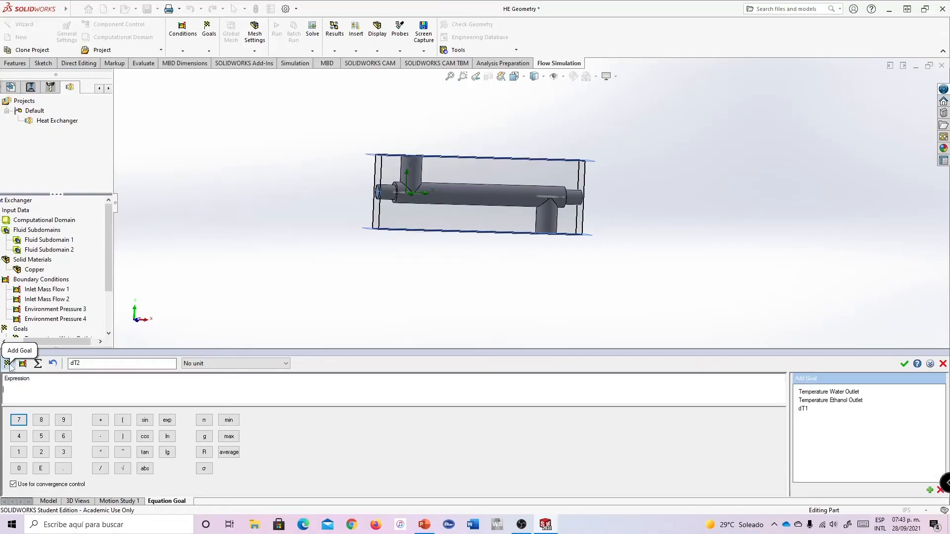
{"action": "double_click", "coordinate": [860, 400]}
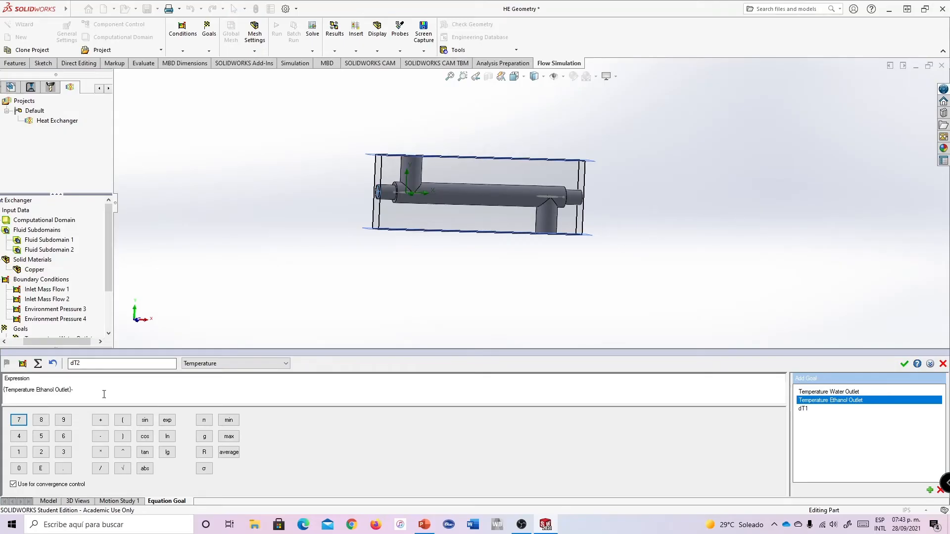
- Subtract the Inlet Mass Flow 2 temperature in the dT2 expression and accept the equation goal
{"action": "left_click", "coordinate": [23, 364]}
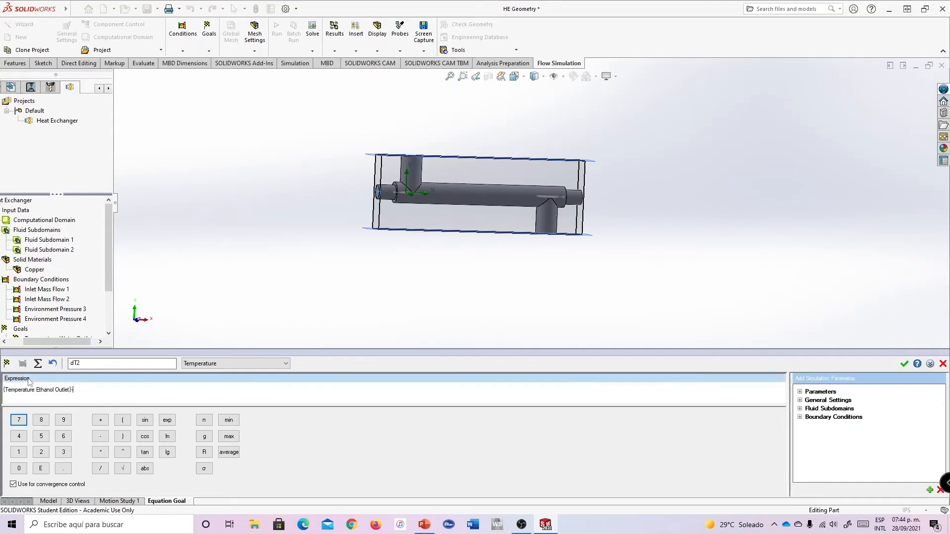
{"action": "left_click", "coordinate": [800, 417]}
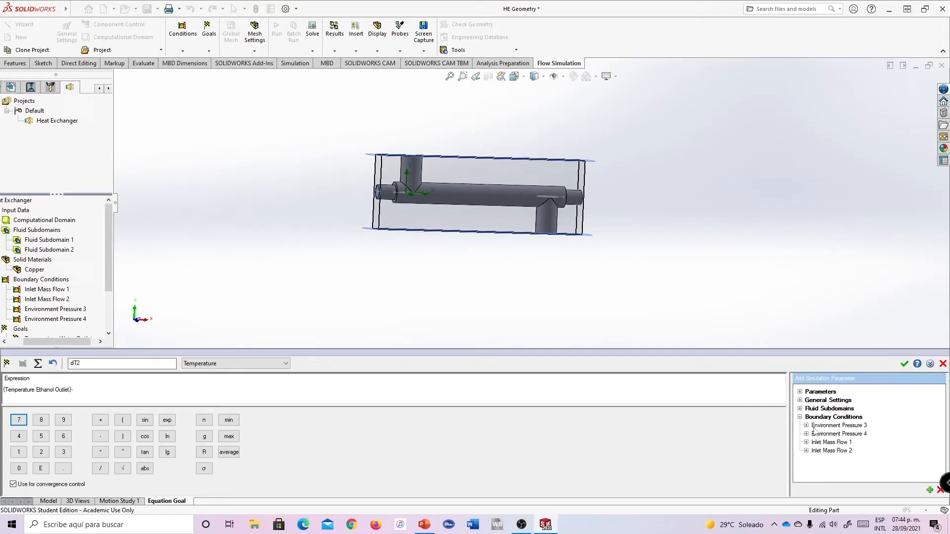
{"action": "left_click", "coordinate": [806, 451]}
{"action": "scroll", "coordinate": [835, 469], "scroll_direction": "down", "scroll_amount": 1}
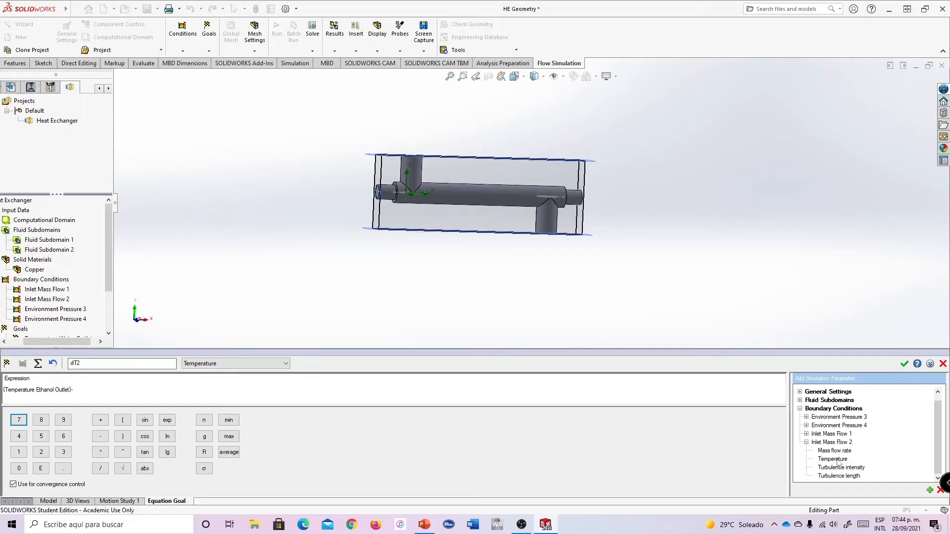
{"action": "double_click", "coordinate": [834, 460]}
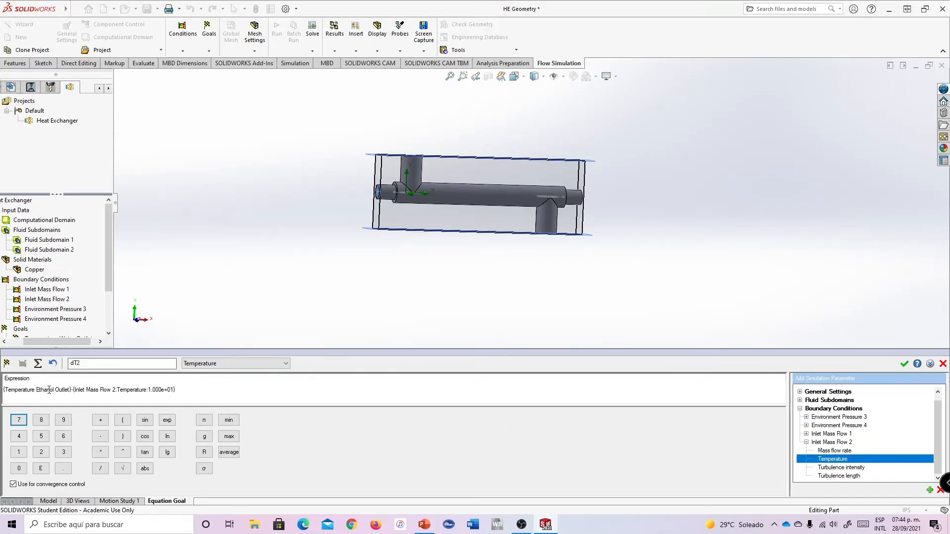
{"action": "left_click", "coordinate": [904, 364]}
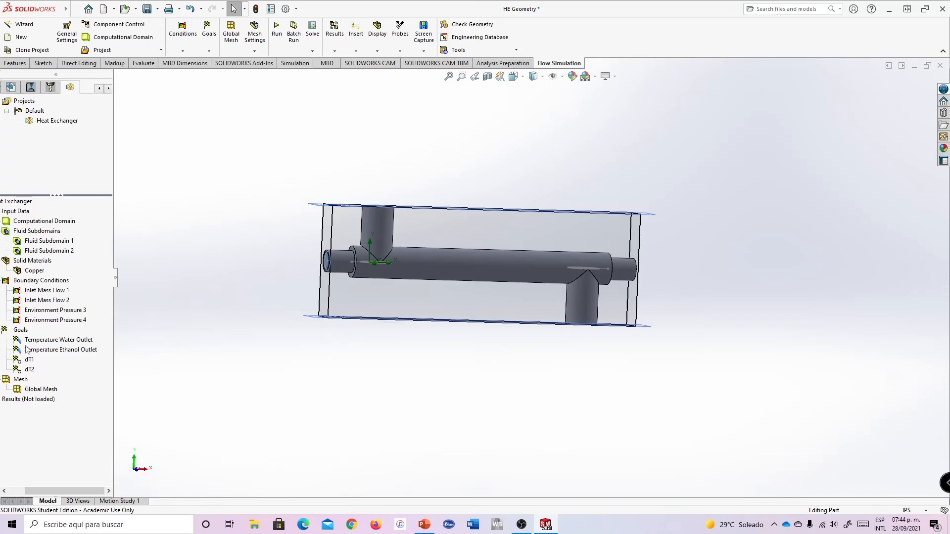
- Start an equation goal named dTLMTD and enter dT1 minus dT2 in parentheses as the numerator
{"action": "right_click", "coordinate": [20, 332]}
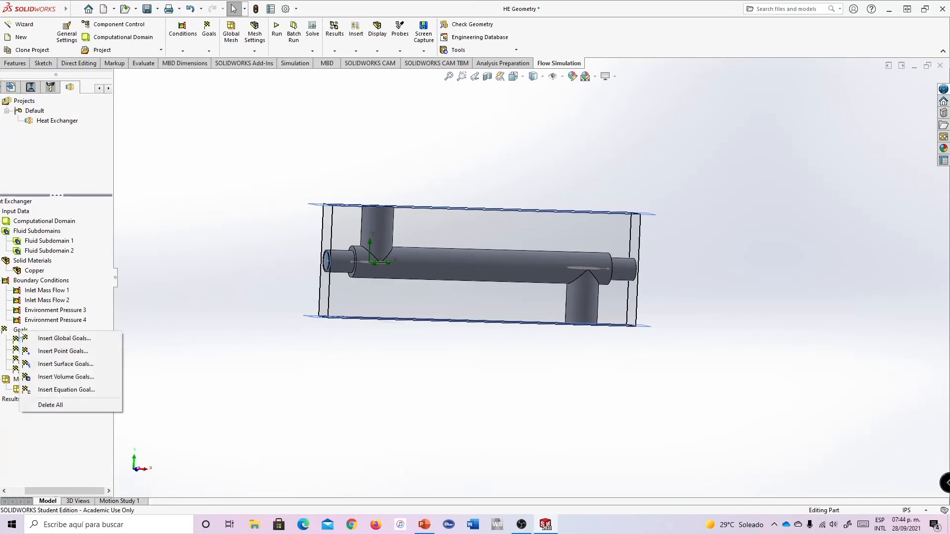
{"action": "left_click", "coordinate": [55, 390]}
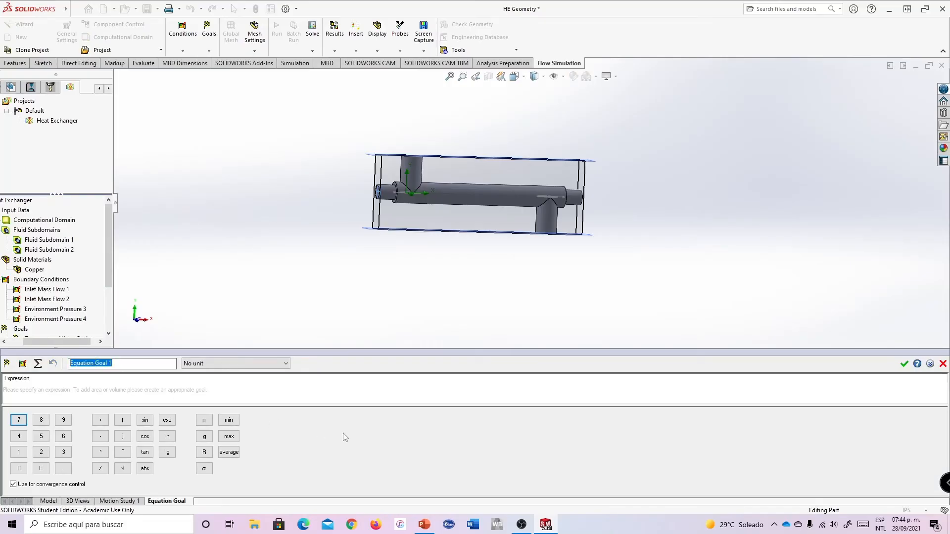
{"action": "type", "text": "DTLMTD"}
{"action": "left_click", "coordinate": [106, 388]}
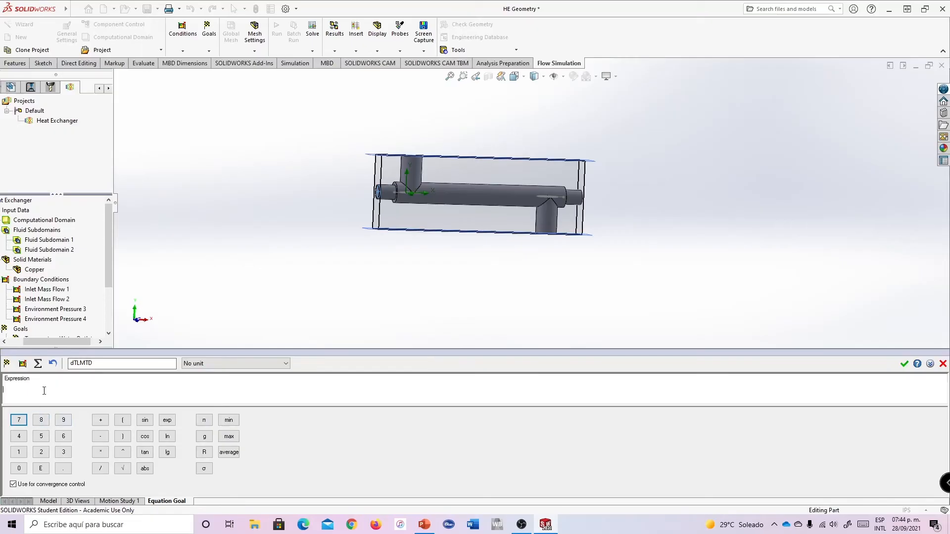
{"action": "left_click", "coordinate": [8, 366]}
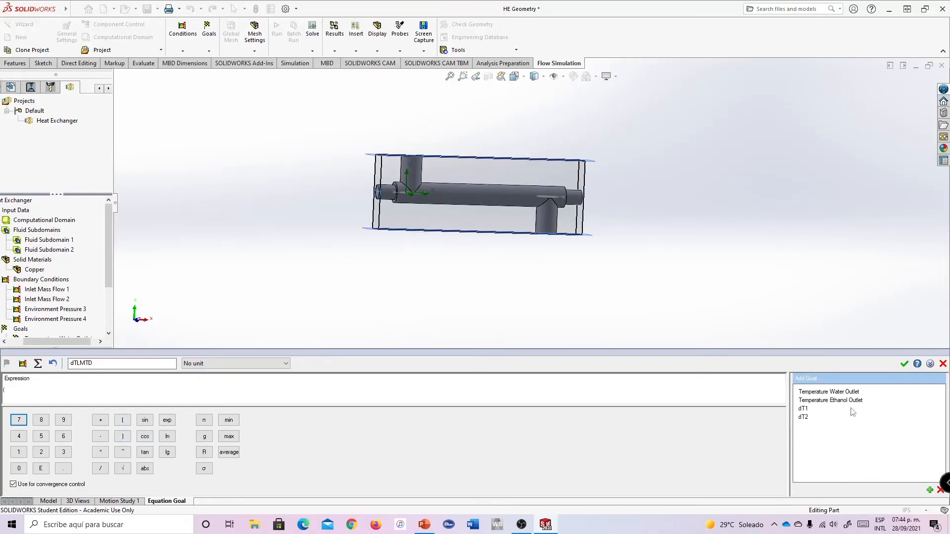
{"action": "double_click", "coordinate": [806, 410]}
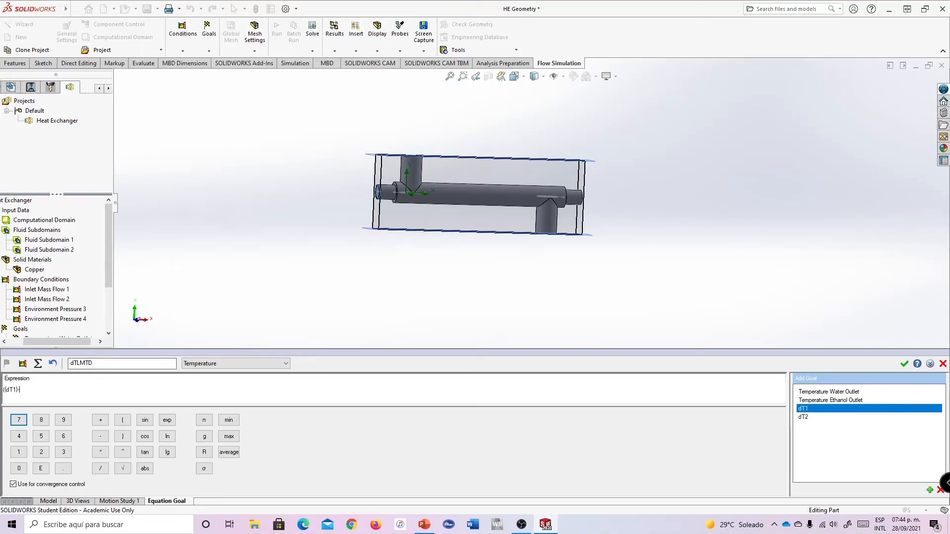
{"action": "double_click", "coordinate": [806, 417]}
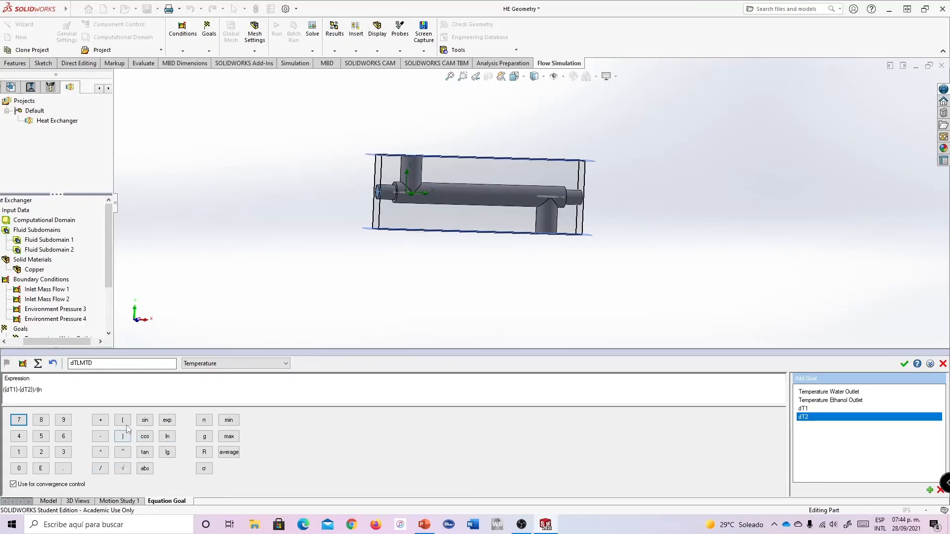
- Complete the dTLMTD denominator with the natural logarithm of dT1 over dT2 and try to accept the equation goal
{"action": "left_click", "coordinate": [815, 411]}
{"action": "type", "text": "/"}
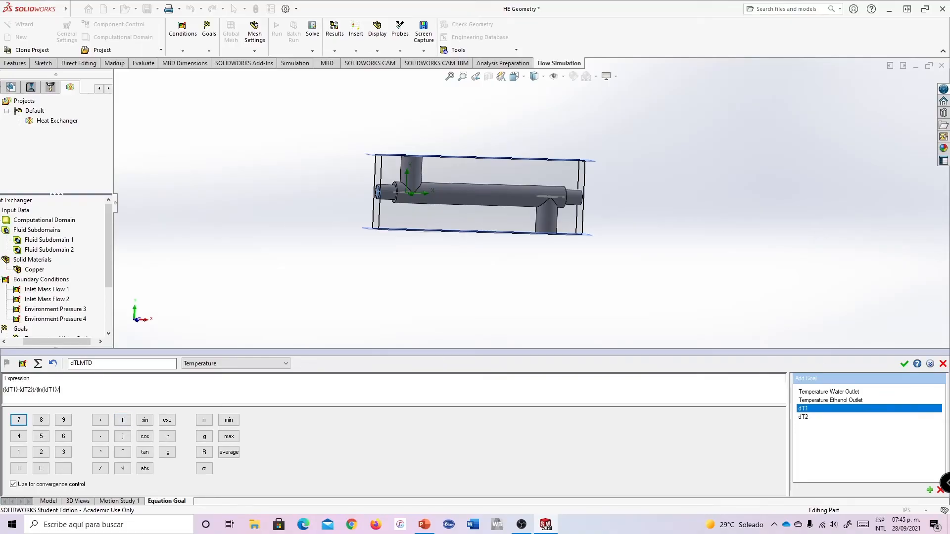
{"action": "left_click", "coordinate": [818, 418]}
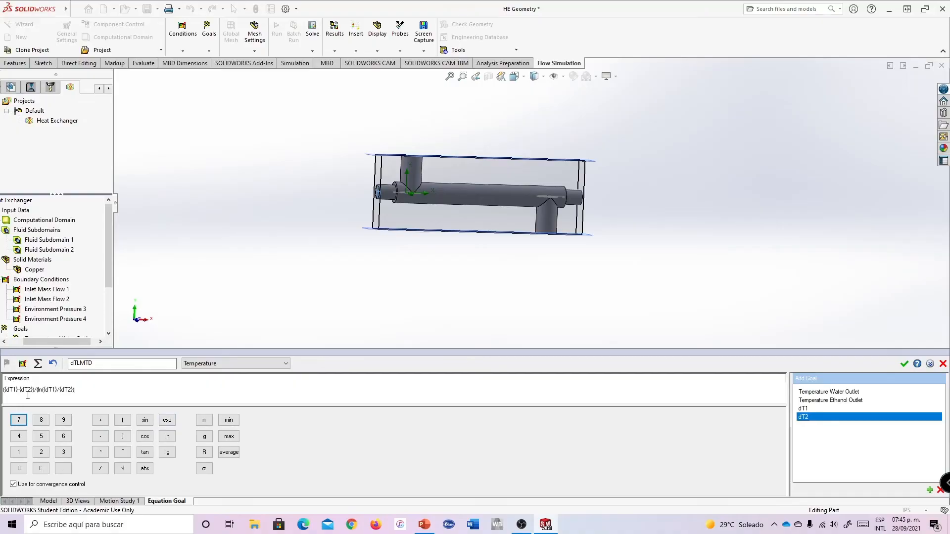
{"action": "left_click", "coordinate": [905, 364]}
{"action": "left_click", "coordinate": [524, 327]}
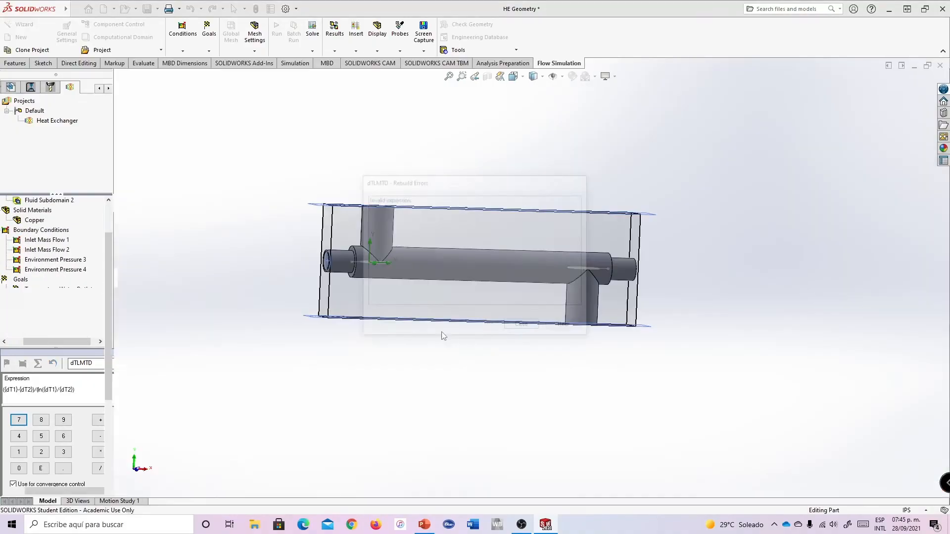
- Reopen the dTLMTD goal, add the missing closing parenthesis to its expression, recheck the expression and accept it
{"action": "left_click", "coordinate": [36, 380]}
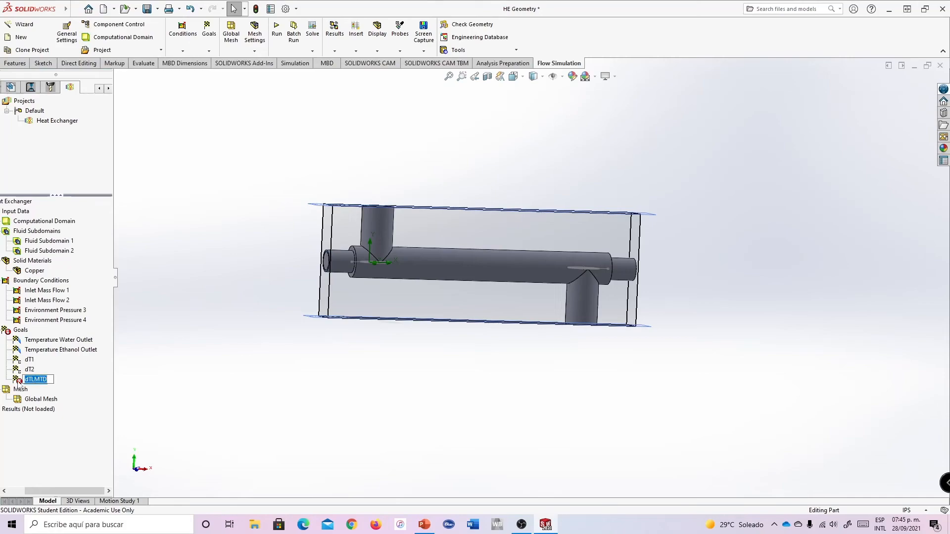
{"action": "double_click", "coordinate": [37, 380]}
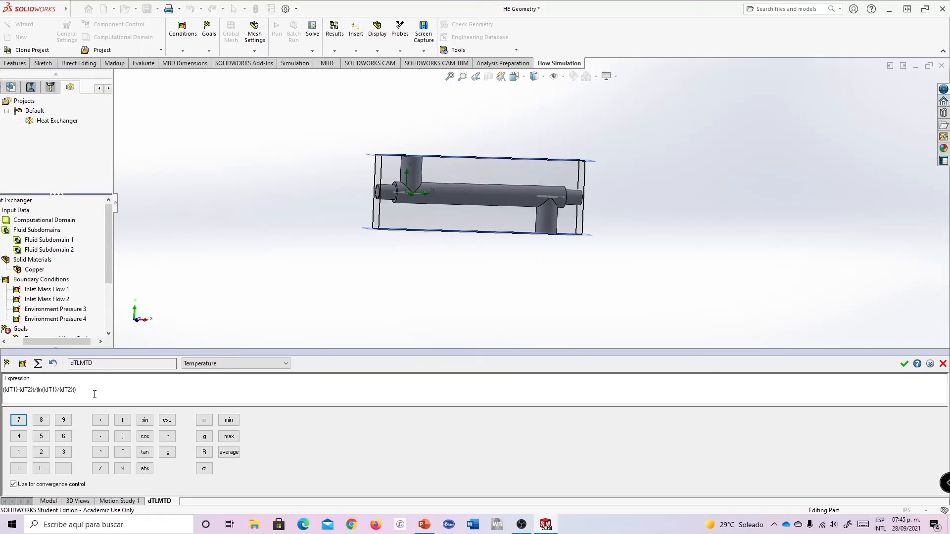
{"action": "left_click", "coordinate": [904, 364]}
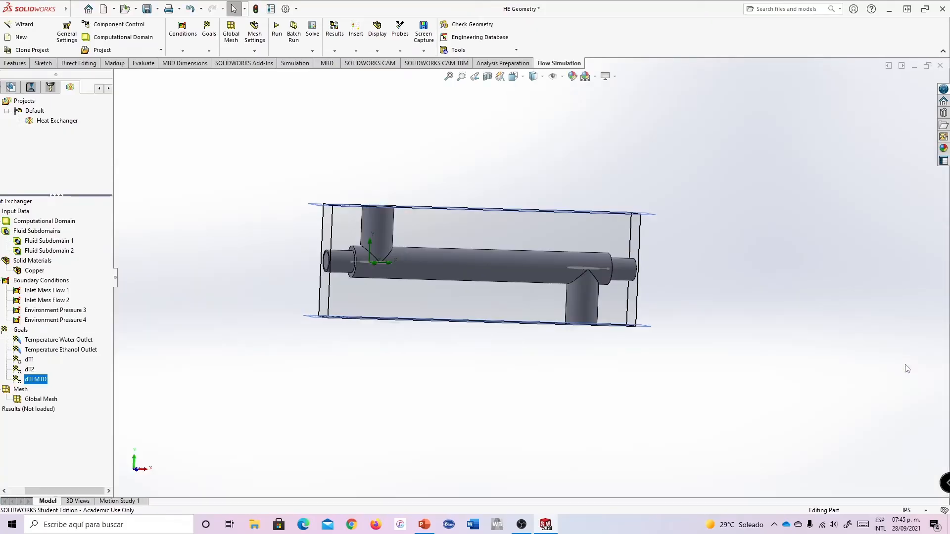
{"action": "double_click", "coordinate": [19, 379]}
{"action": "left_click", "coordinate": [75, 391]}
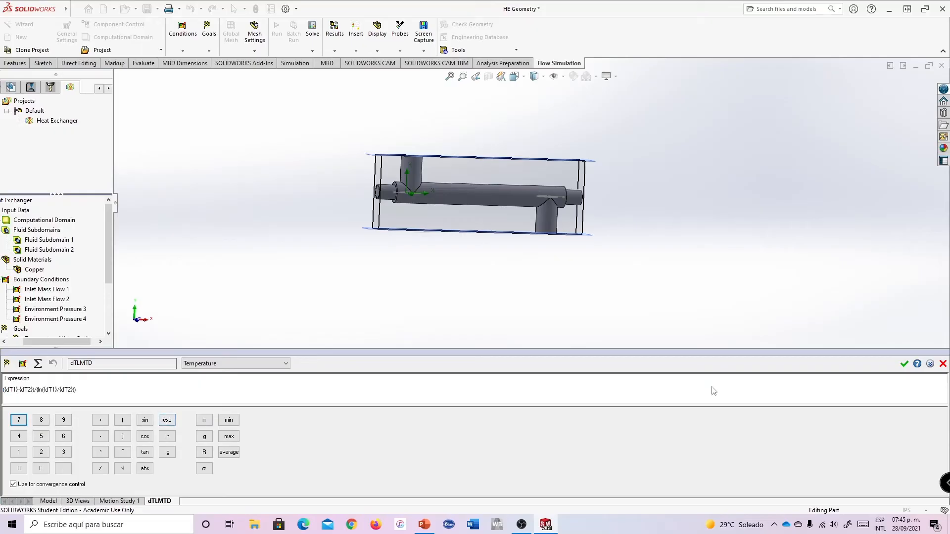
{"action": "left_click", "coordinate": [904, 364]}
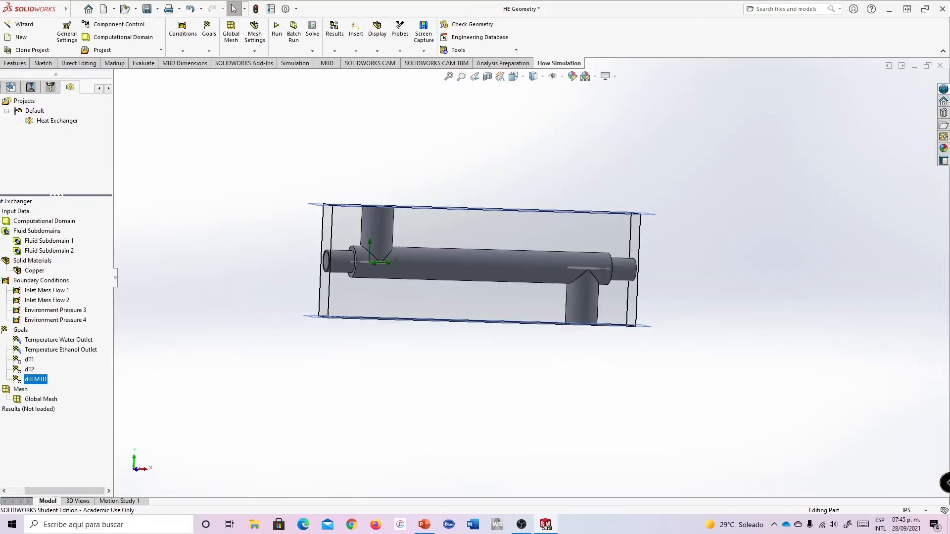
- Show the basic mesh in the Global Mesh settings, set the initial mesh level to 6 and accept
{"action": "double_click", "coordinate": [31, 400]}
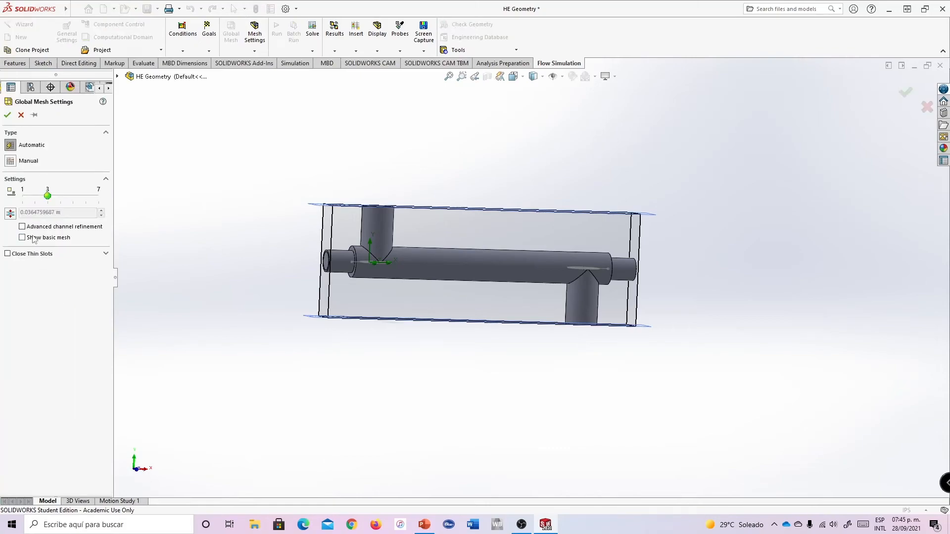
{"action": "left_click", "coordinate": [34, 238]}
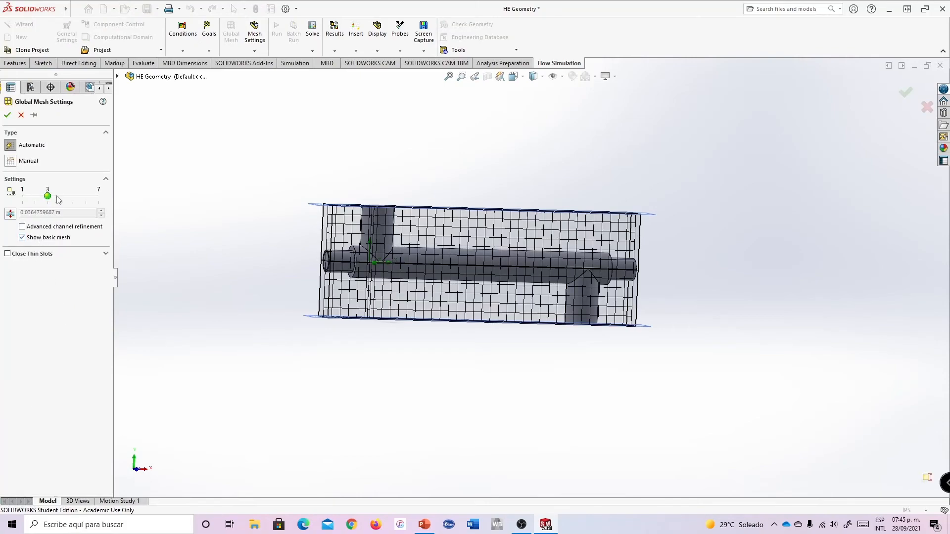
{"action": "left_click_drag", "start_coordinate": [48, 196], "coordinate": [86, 200]}
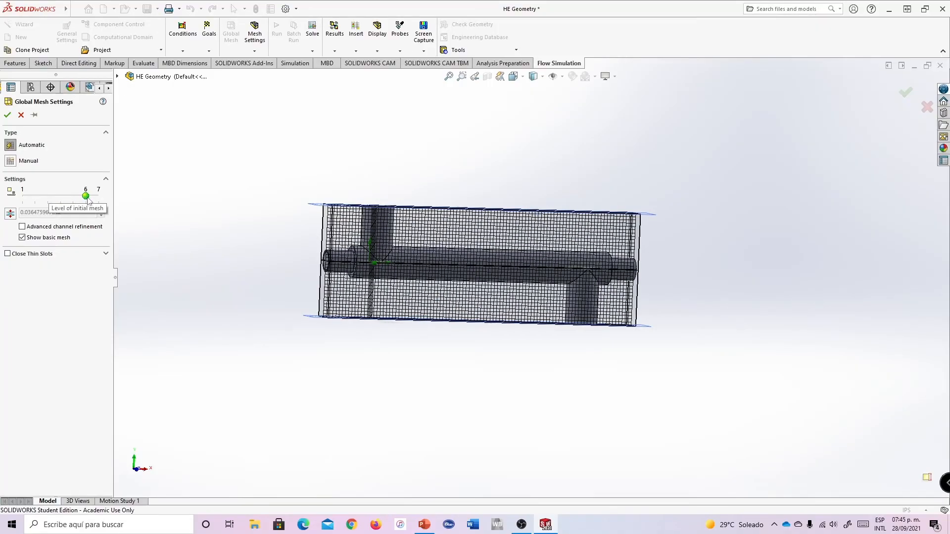
{"action": "middle_click_drag", "start_coordinate": [704, 251], "coordinate": [677, 274]}
{"action": "left_click", "coordinate": [7, 115]}
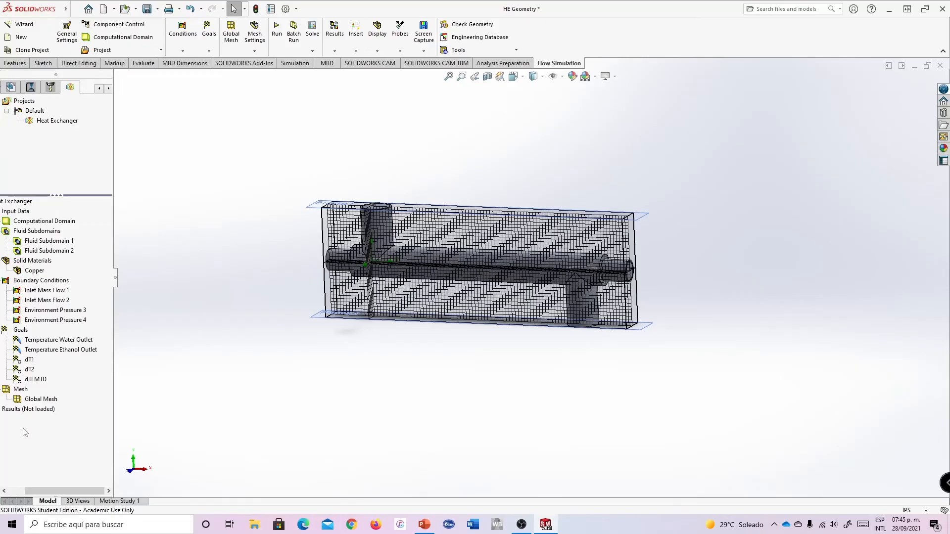
- Run a new calculation of the Heat Exchanger project with the default run settings and close the solver once finished
{"action": "left_click_drag", "start_coordinate": [60, 492], "coordinate": [44, 495]}
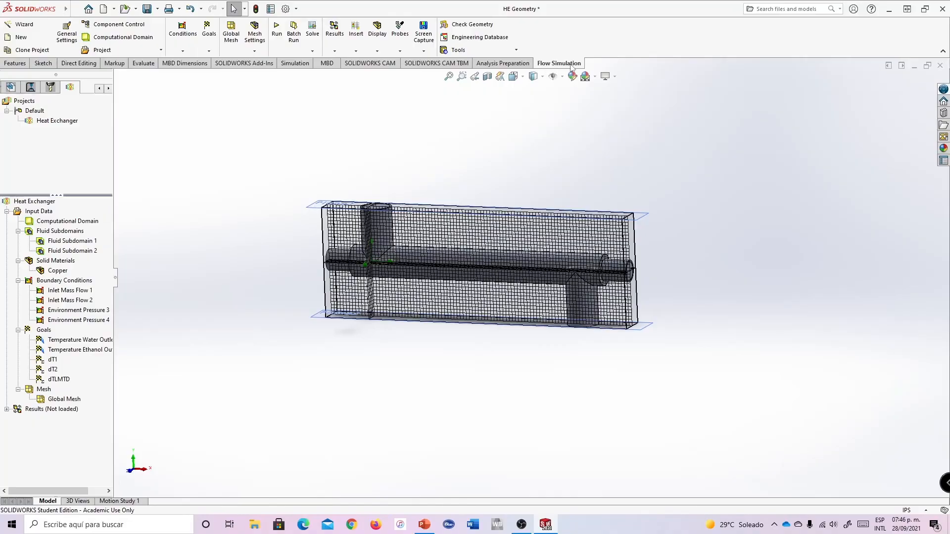
{"action": "left_click", "coordinate": [280, 37]}
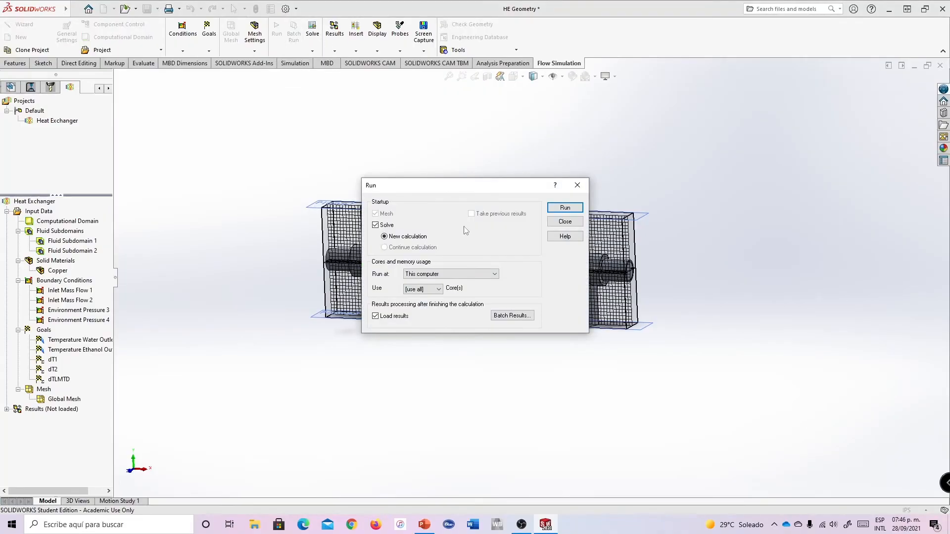
{"action": "left_click", "coordinate": [571, 208]}
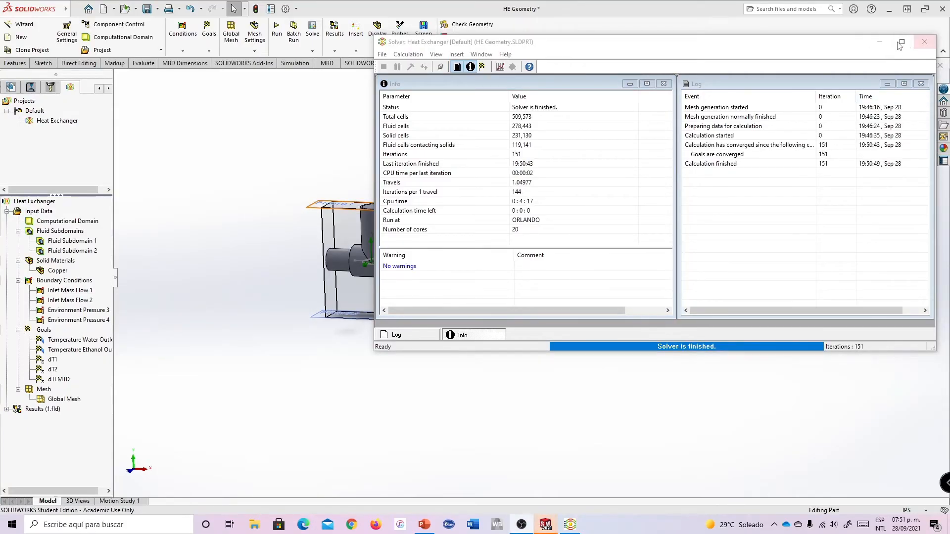
{"action": "left_click", "coordinate": [925, 42]}
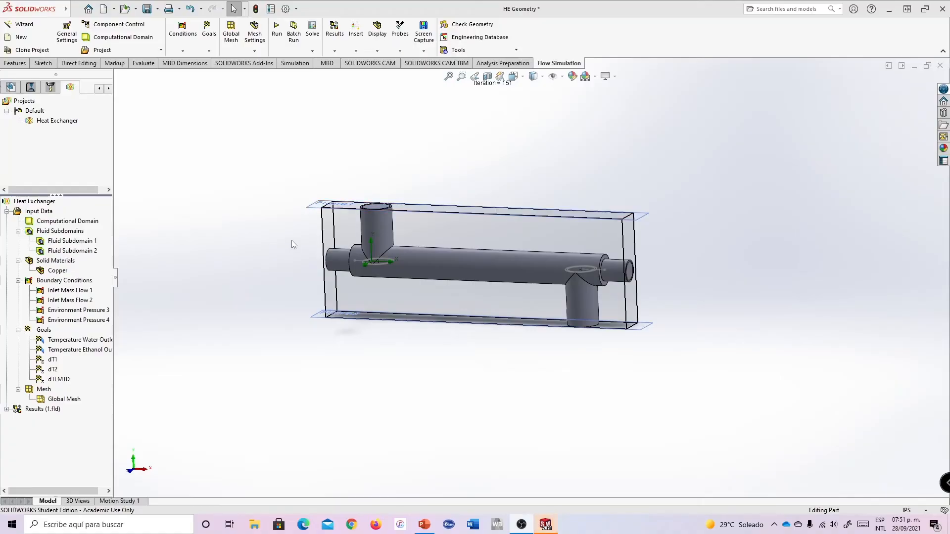
- Create a goal plot for the dTLMTD goal from the calculated results and show its summary table
{"action": "left_click", "coordinate": [7, 409]}
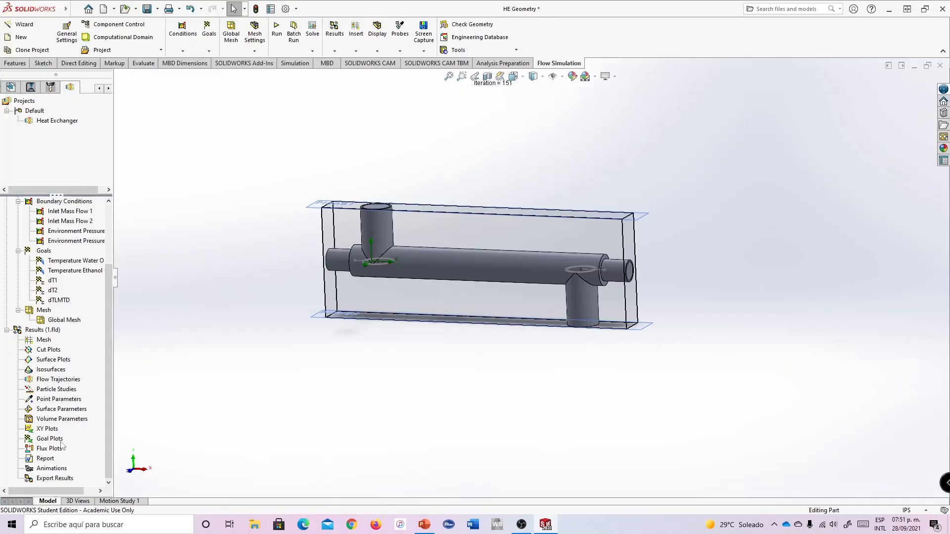
{"action": "right_click", "coordinate": [45, 463]}
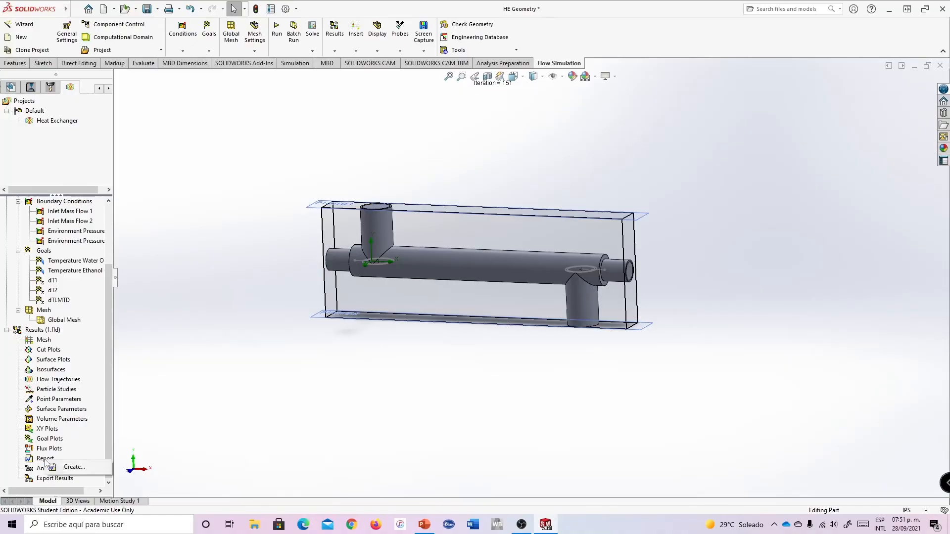
{"action": "left_click", "coordinate": [109, 440]}
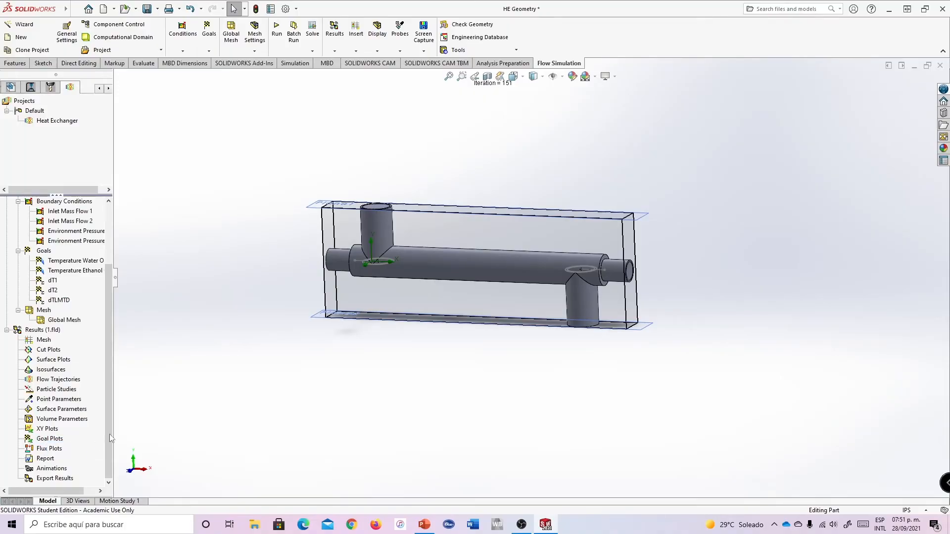
{"action": "double_click", "coordinate": [50, 439]}
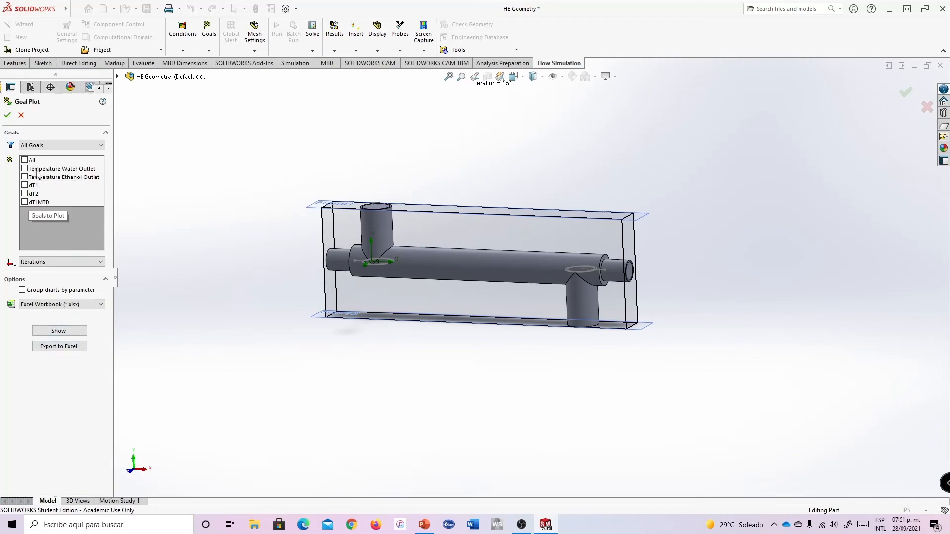
{"action": "left_click", "coordinate": [24, 203]}
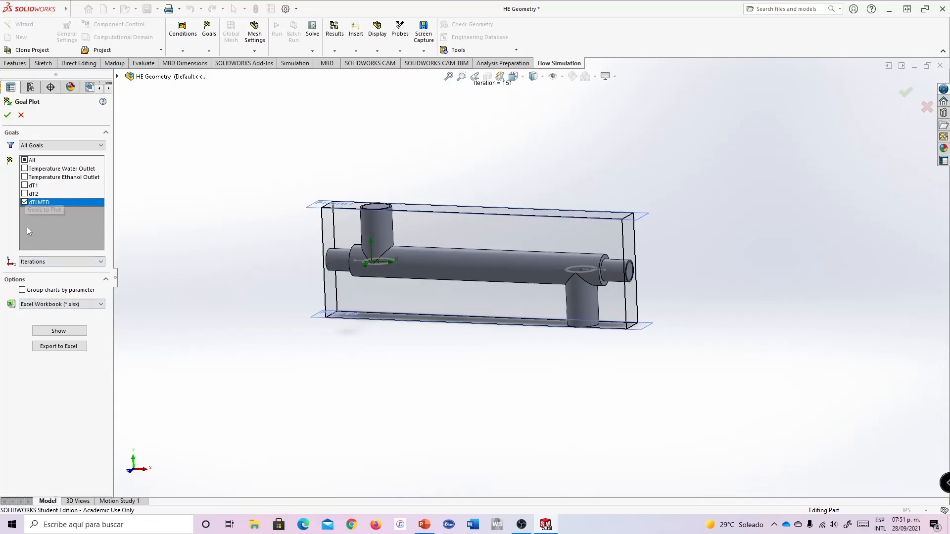
{"action": "left_click", "coordinate": [59, 331]}
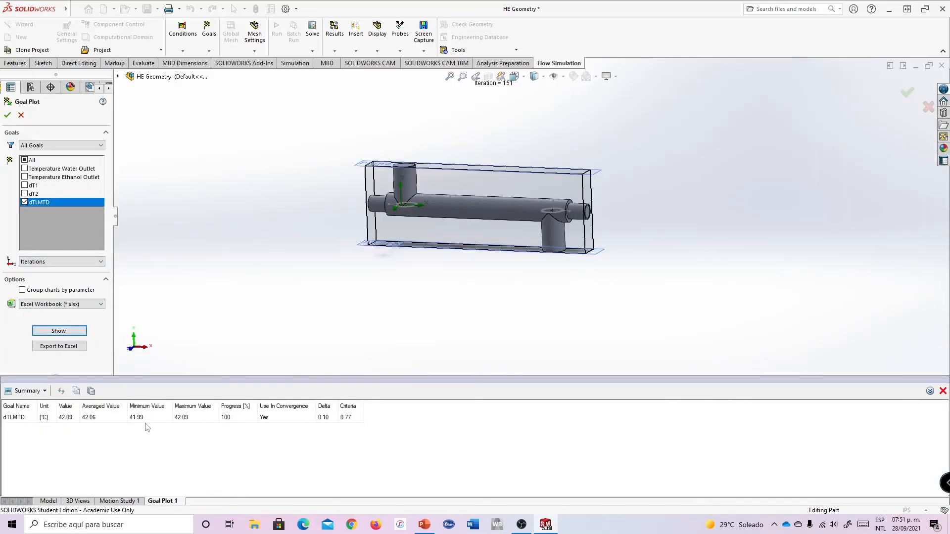
- Add the Temperature Water Outlet and Temperature Ethanol Outlet goals to the goal plot, show the updated summary and accept the plot
{"action": "left_click", "coordinate": [97, 420]}
{"action": "left_click", "coordinate": [24, 168]}
{"action": "left_click", "coordinate": [24, 178]}
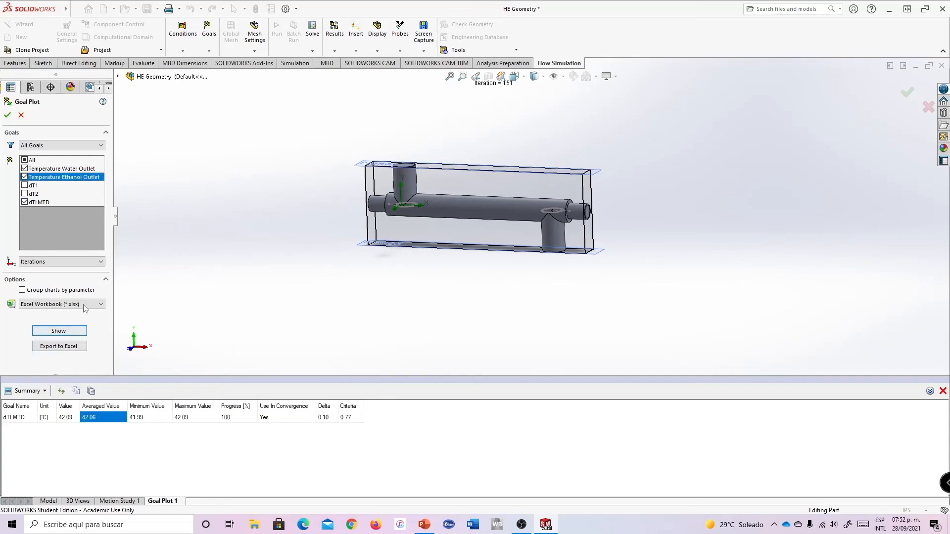
{"action": "left_click", "coordinate": [72, 334]}
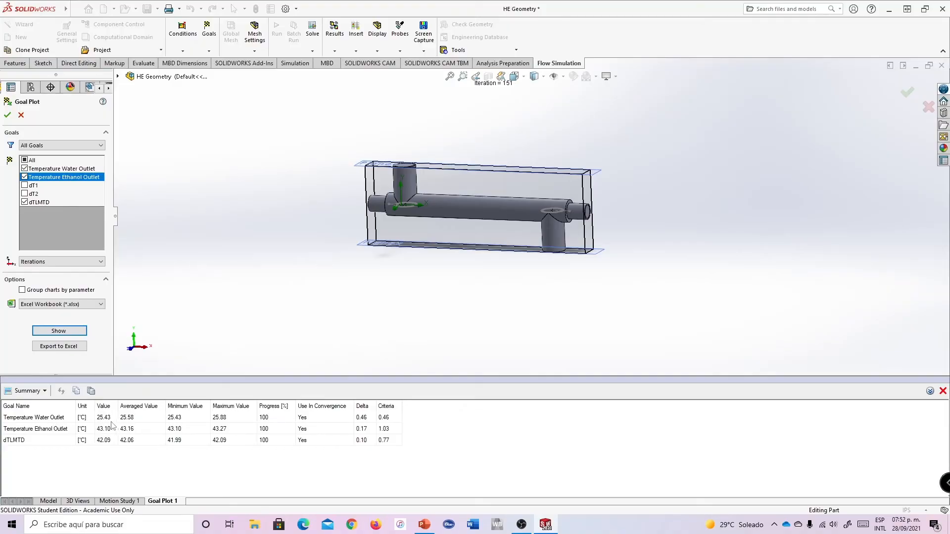
{"action": "left_click", "coordinate": [141, 420]}
{"action": "left_click", "coordinate": [134, 430]}
{"action": "left_click", "coordinate": [8, 116]}
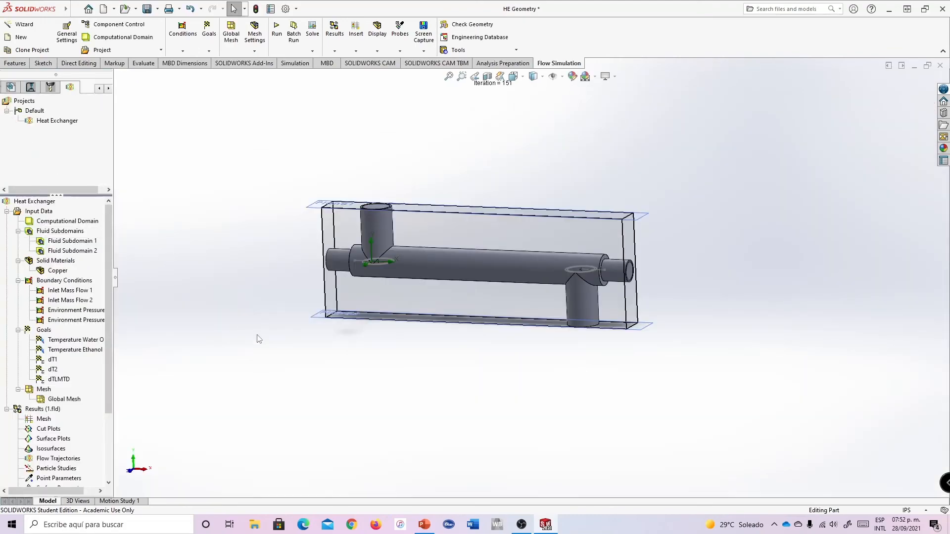
- Check the required results on the PowerPoint problem slide, return to SOLIDWORKS and start a Surface Parameters result
{"action": "mouse_move", "coordinate": [262, 284]}
{"action": "middle_mouse_down"}
{"action": "mouse_move", "coordinate": [266, 257]}
{"action": "mouse_move", "coordinate": [258, 283]}
{"action": "middle_mouse_up"}
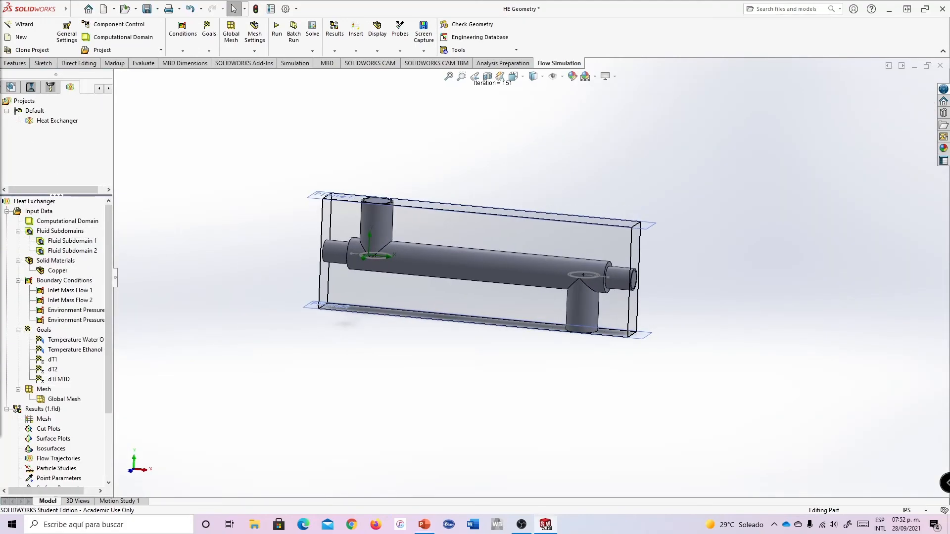
{"action": "key", "text": "alt+Tab"}
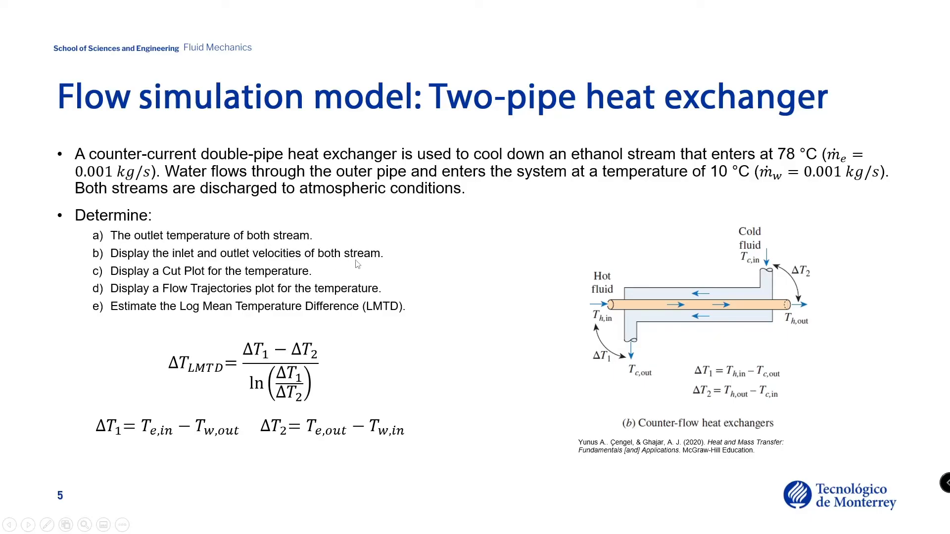
{"action": "key", "text": "alt+Tab"}
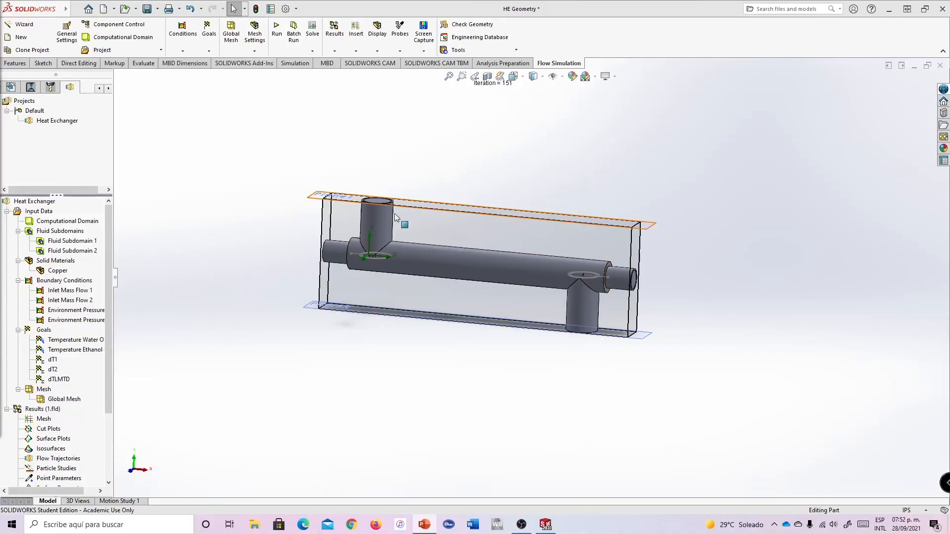
{"action": "scroll", "coordinate": [561, 210], "scroll_direction": "up", "scroll_amount": 1}
{"action": "scroll", "coordinate": [484, 220], "scroll_direction": "down", "scroll_amount": 2}
{"action": "scroll", "coordinate": [404, 242], "scroll_direction": "down", "scroll_amount": 2}
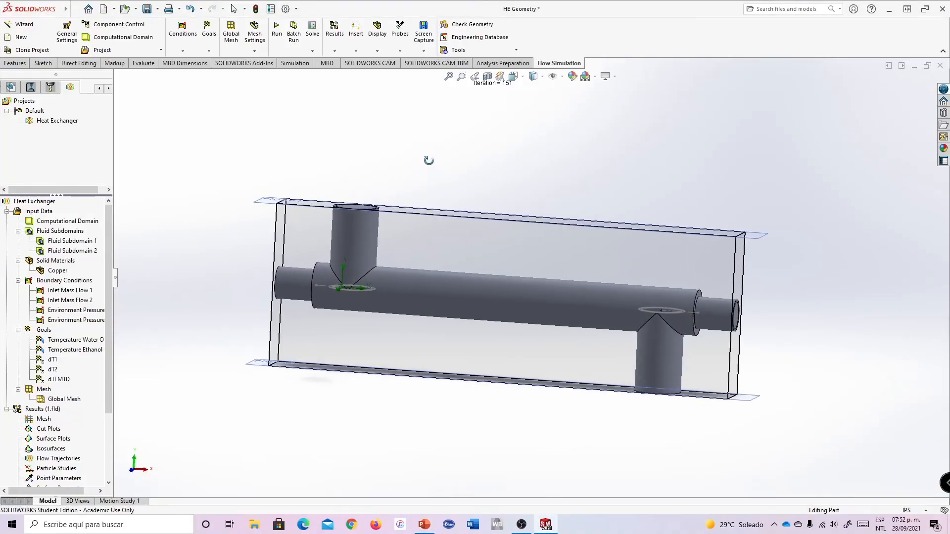
{"action": "scroll", "coordinate": [72, 420], "scroll_direction": "down", "scroll_amount": 3}
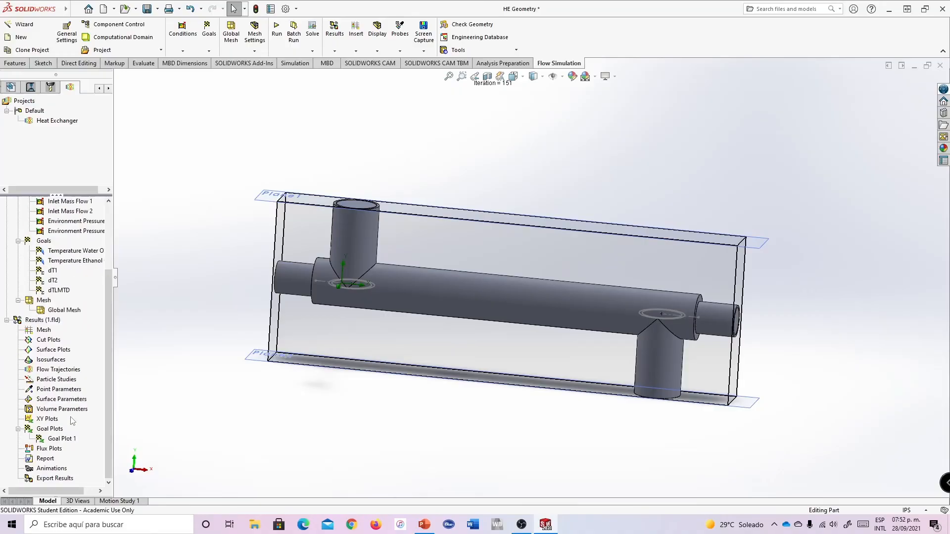
{"action": "right_click", "coordinate": [50, 400]}
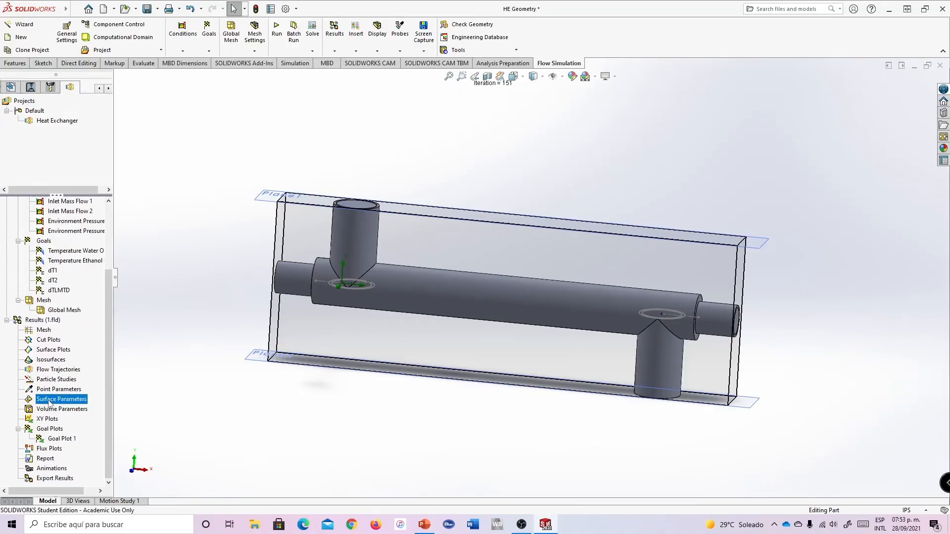
{"action": "left_click", "coordinate": [75, 407]}
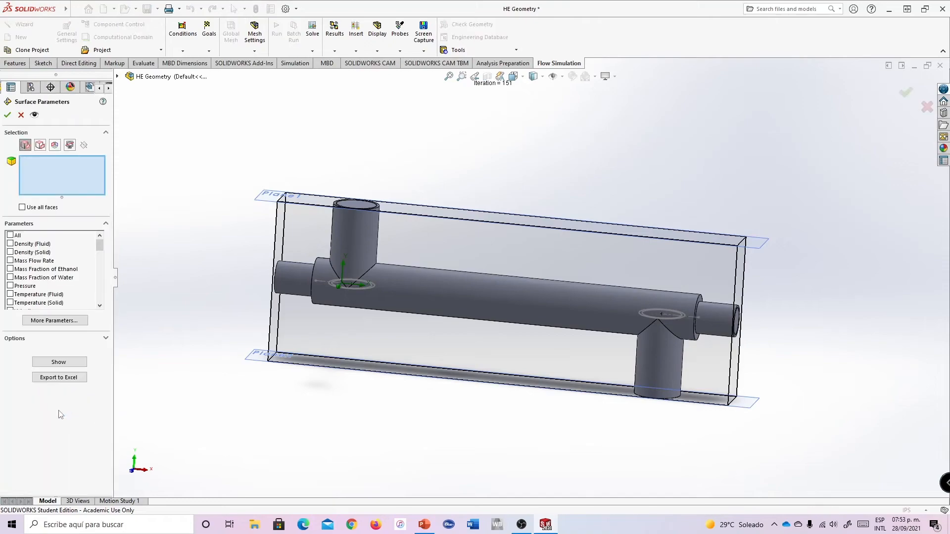
- Select the inner lid face of the lower vertical pipe, the water outlet, as the surface to evaluate
{"action": "scroll", "coordinate": [742, 308], "scroll_direction": "down", "scroll_amount": 5}
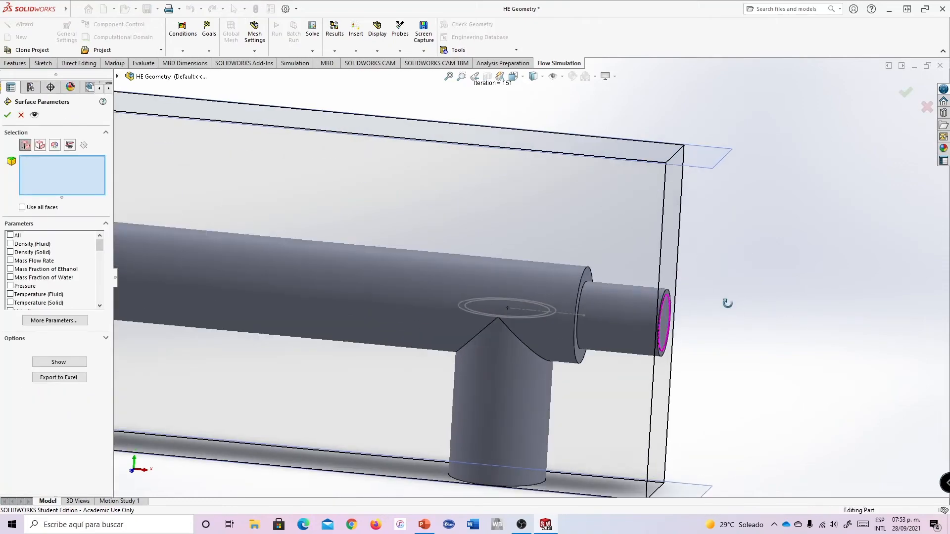
{"action": "scroll", "coordinate": [727, 324], "scroll_direction": "up", "scroll_amount": 5}
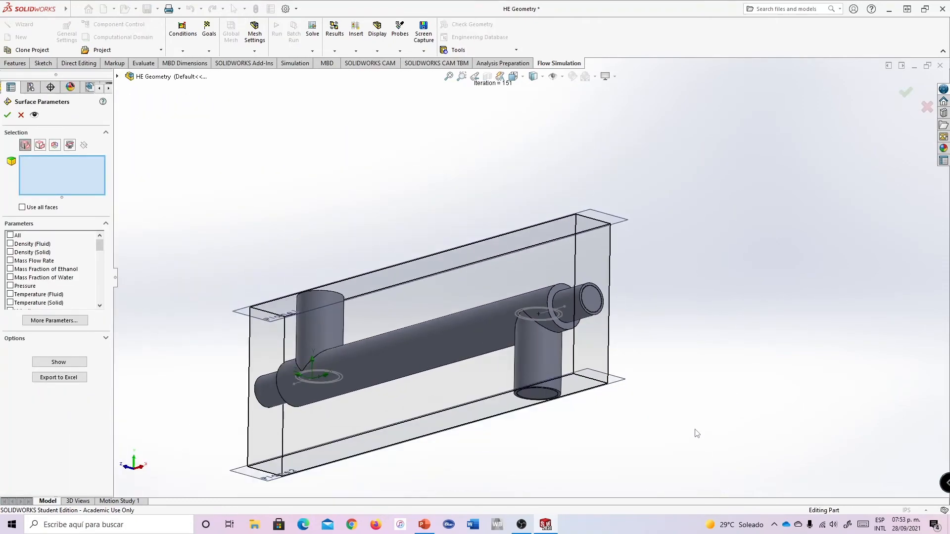
{"action": "scroll", "coordinate": [384, 310], "scroll_direction": "down", "scroll_amount": 5}
{"action": "right_click", "coordinate": [384, 311]}
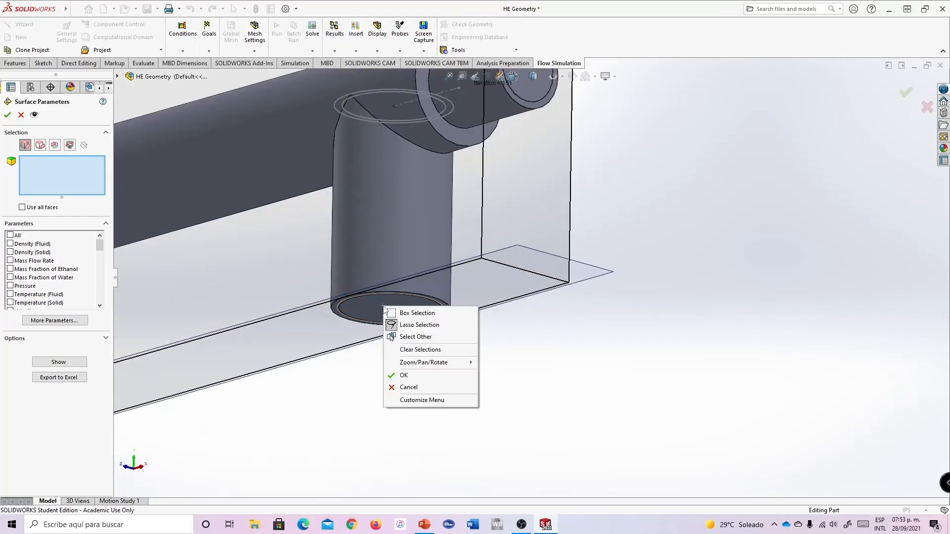
{"action": "left_click", "coordinate": [404, 334]}
{"action": "left_click", "coordinate": [441, 356]}
{"action": "scroll", "coordinate": [439, 366], "scroll_direction": "up", "scroll_amount": 5}
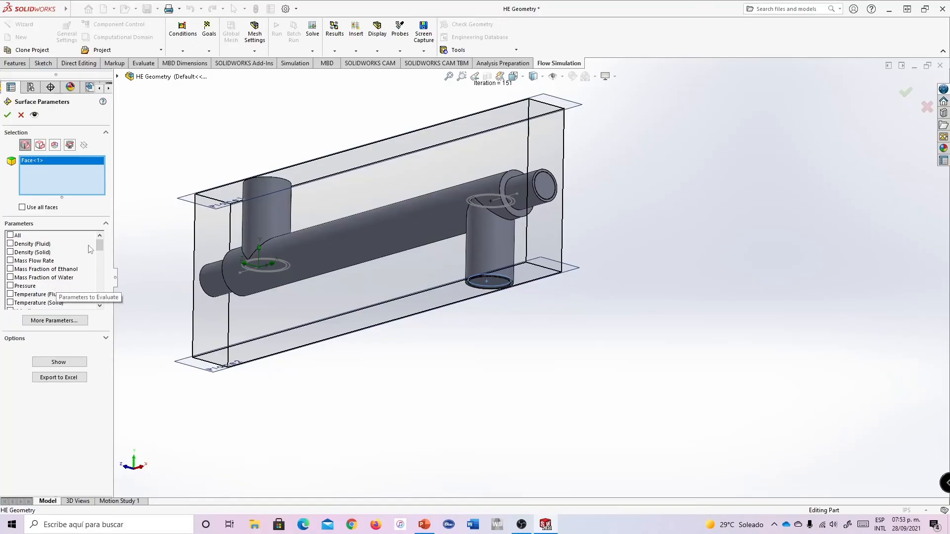
- Show Temperature (Fluid) and Velocity for the water outlet face, place the callout beside the lower vertical pipe and accept the result
{"action": "scroll", "coordinate": [54, 293], "scroll_direction": "down", "scroll_amount": 1}
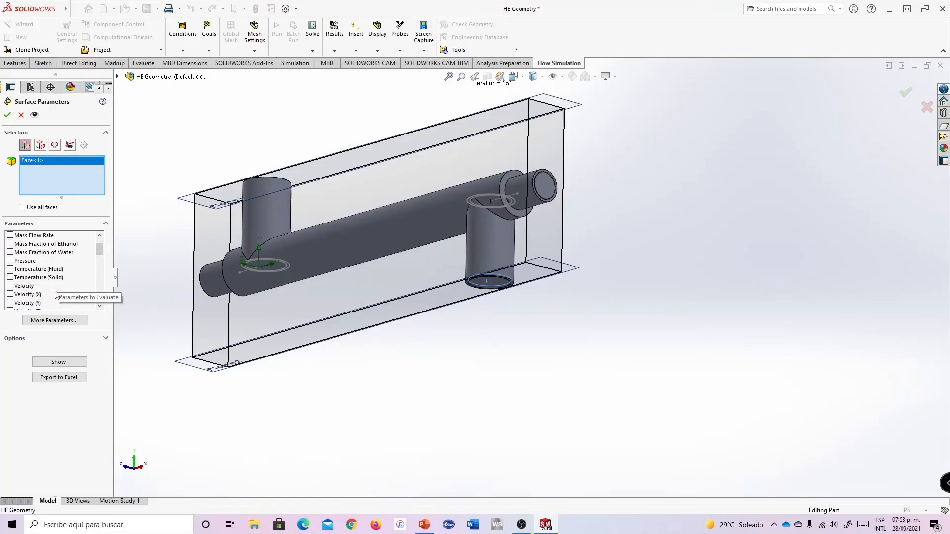
{"action": "left_click", "coordinate": [10, 270]}
{"action": "left_click", "coordinate": [10, 286]}
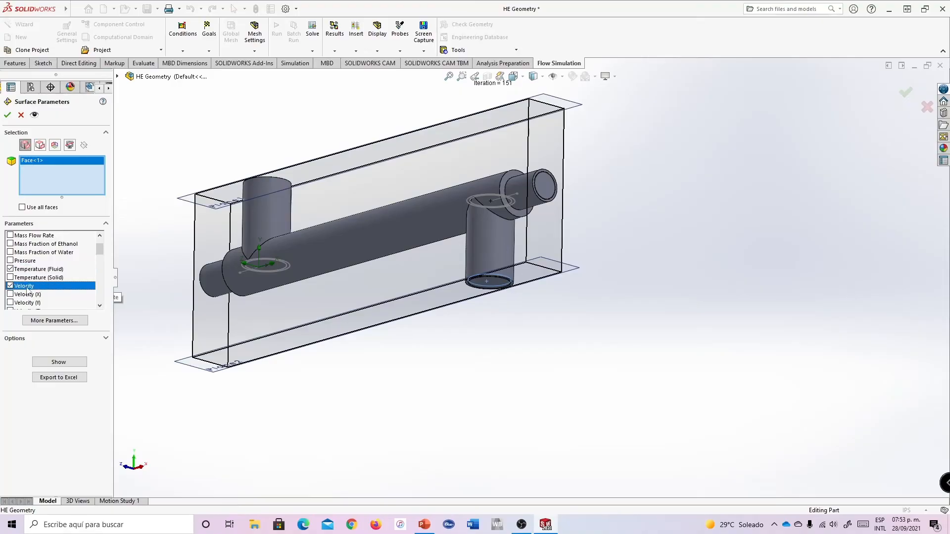
{"action": "left_click", "coordinate": [68, 363]}
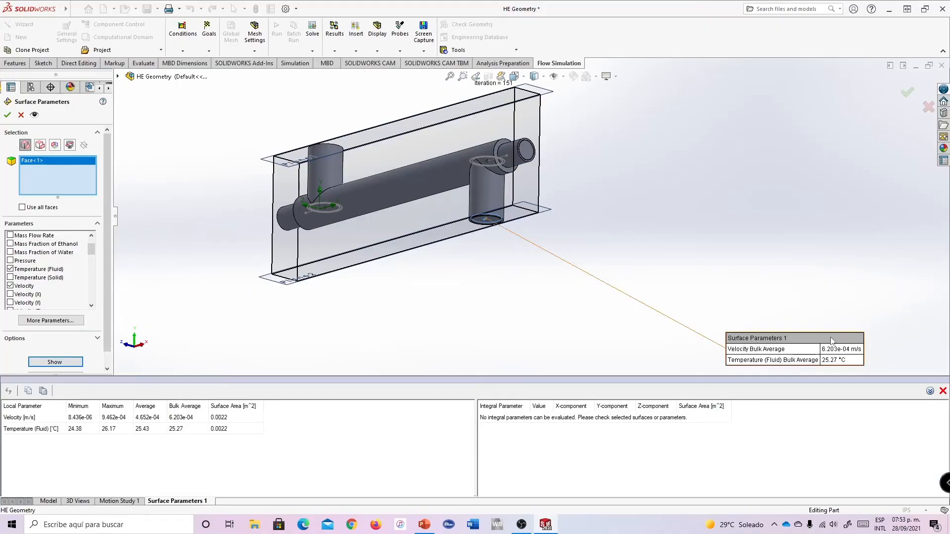
{"action": "left_click_drag", "start_coordinate": [826, 342], "coordinate": [686, 243]}
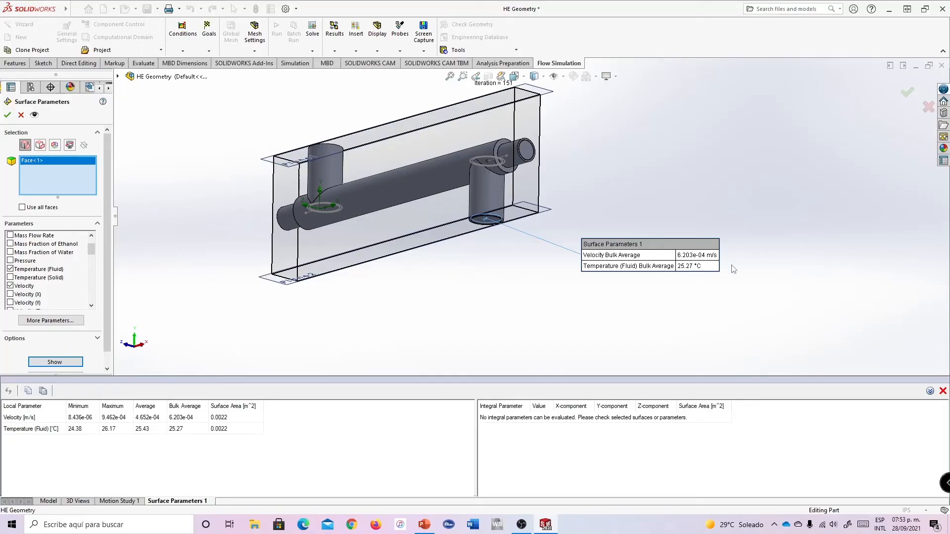
{"action": "middle_click_drag", "start_coordinate": [692, 268], "coordinate": [661, 224]}
{"action": "left_click", "coordinate": [7, 115]}
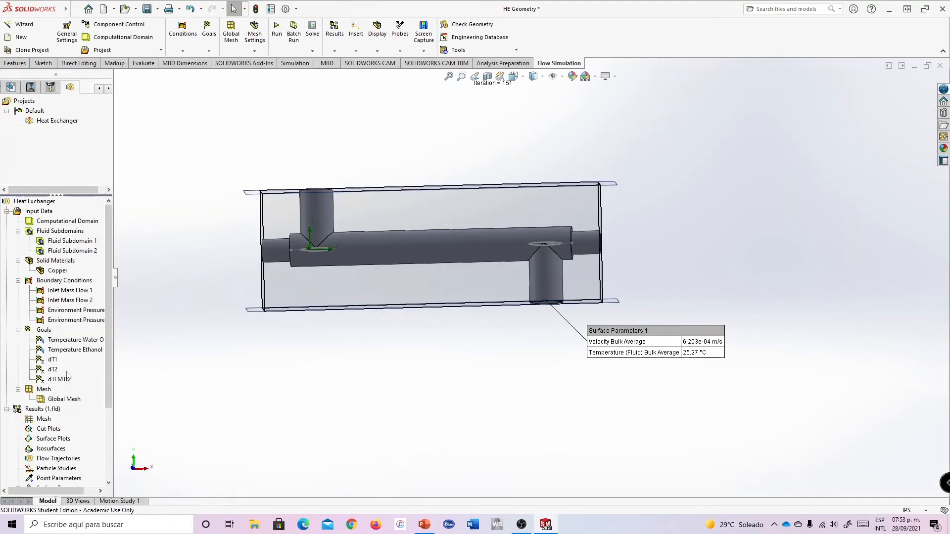
- Insert another Surface Parameters result and select the inner LID4 face at the inner pipe's ethanol outlet, near the upper vertical pipe
{"action": "scroll", "coordinate": [58, 417], "scroll_direction": "down", "scroll_amount": 3}
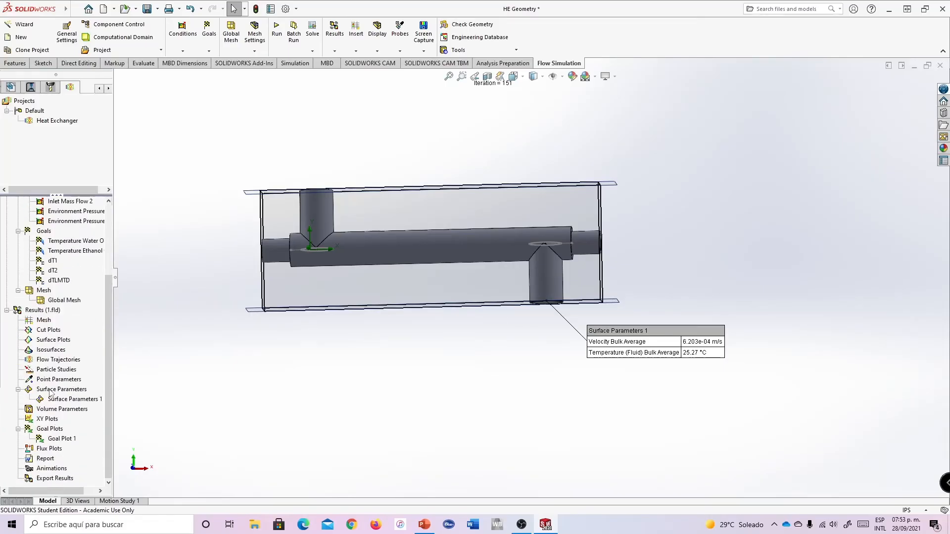
{"action": "right_click", "coordinate": [50, 390]}
{"action": "left_click", "coordinate": [72, 395]}
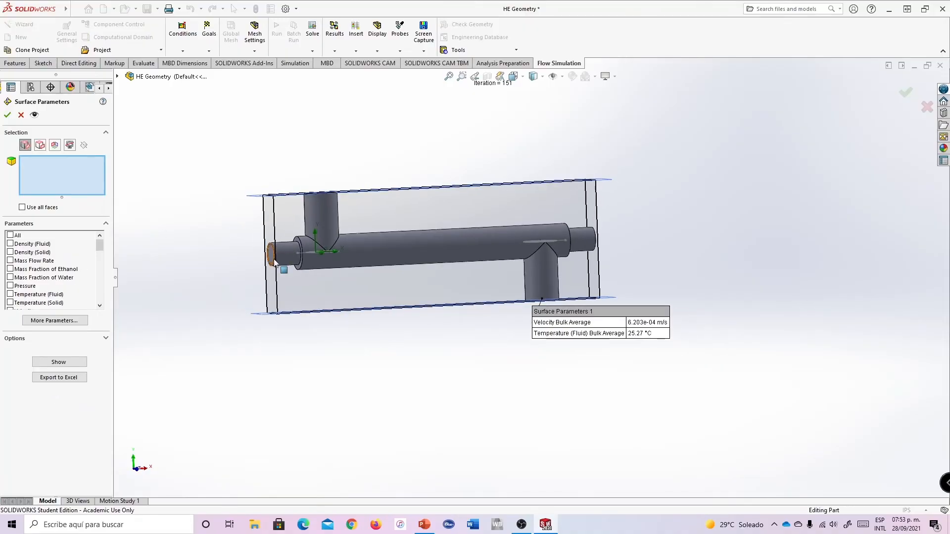
{"action": "scroll", "coordinate": [272, 265], "scroll_direction": "down", "scroll_amount": 5}
{"action": "right_click", "coordinate": [365, 254]}
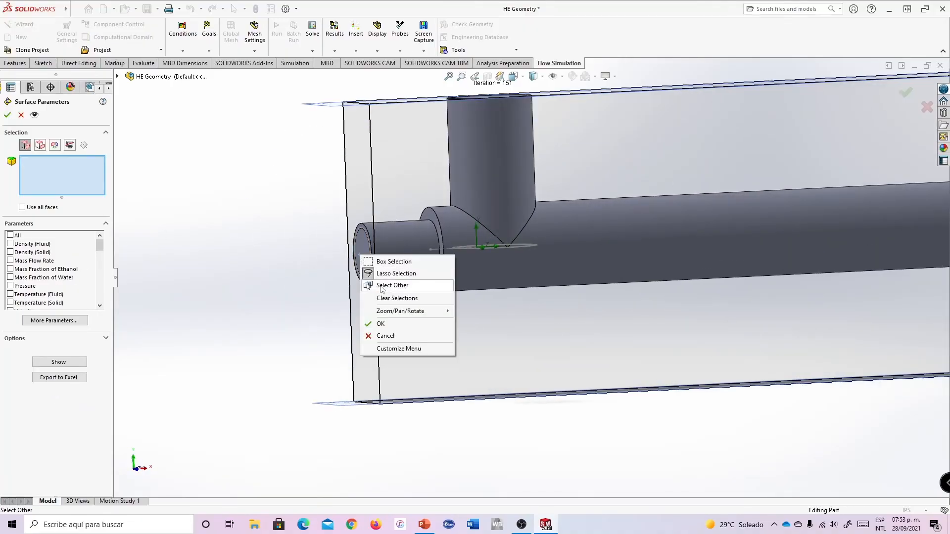
{"action": "left_click", "coordinate": [403, 284]}
{"action": "left_click", "coordinate": [410, 303]}
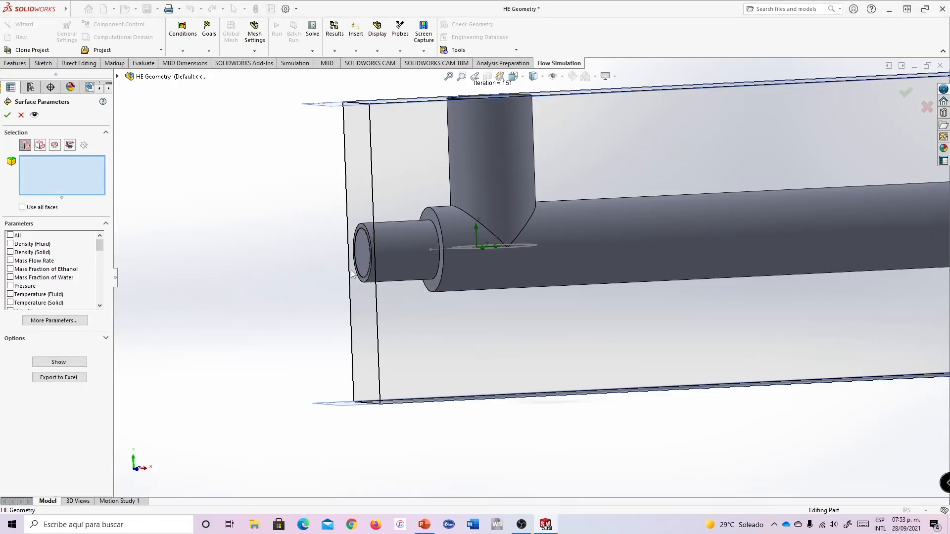
{"action": "right_click", "coordinate": [367, 254]}
{"action": "left_click", "coordinate": [397, 286]}
{"action": "left_click", "coordinate": [429, 308]}
{"action": "right_click", "coordinate": [363, 255]}
{"action": "left_click", "coordinate": [395, 287]}
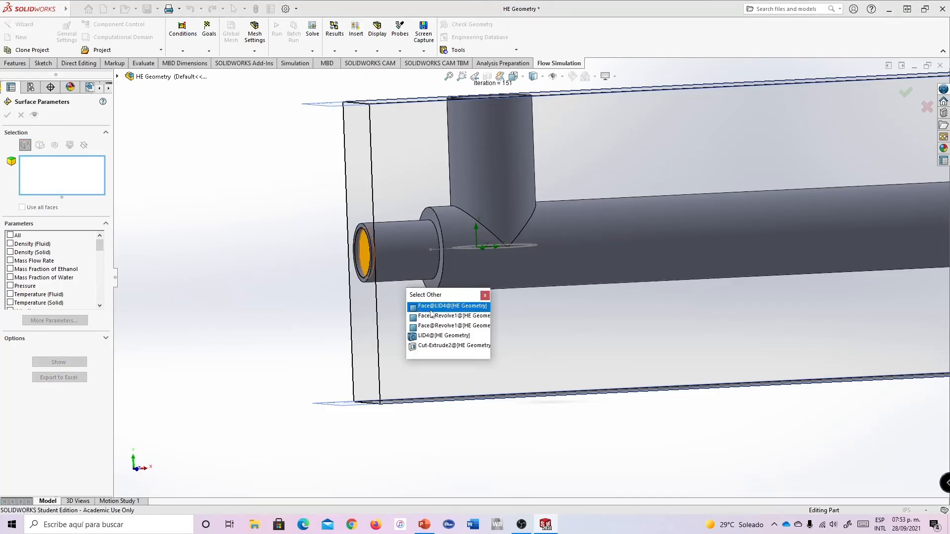
{"action": "left_click", "coordinate": [431, 309]}
- Show Temperature (Fluid) and Velocity for the ethanol outlet face, place the callout beside the pipe end and accept the result
{"action": "scroll", "coordinate": [307, 242], "scroll_direction": "down", "scroll_amount": 3}
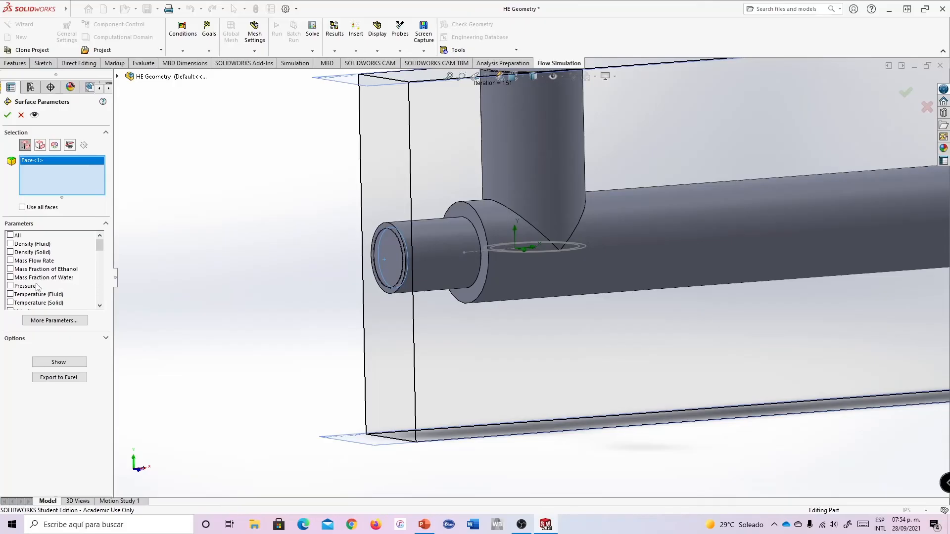
{"action": "scroll", "coordinate": [37, 282], "scroll_direction": "down", "scroll_amount": 1}
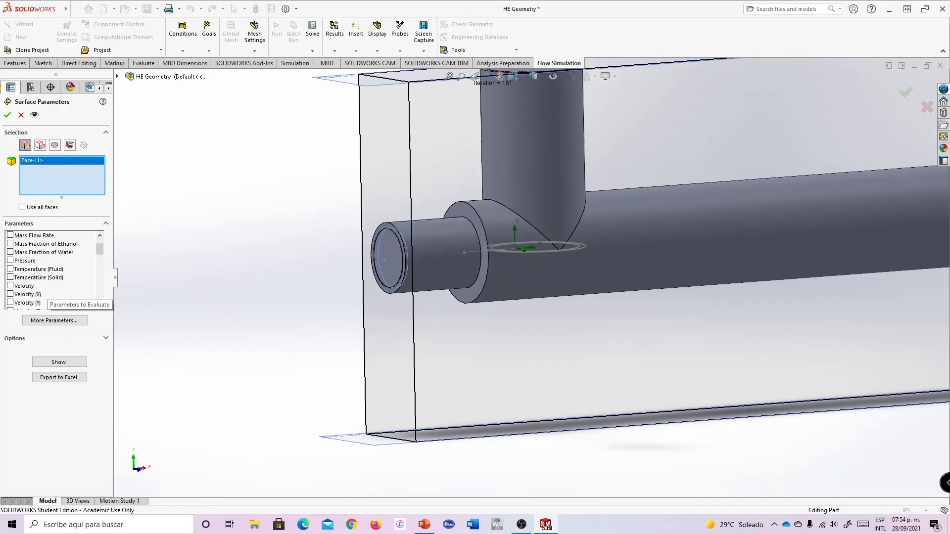
{"action": "left_click", "coordinate": [10, 269]}
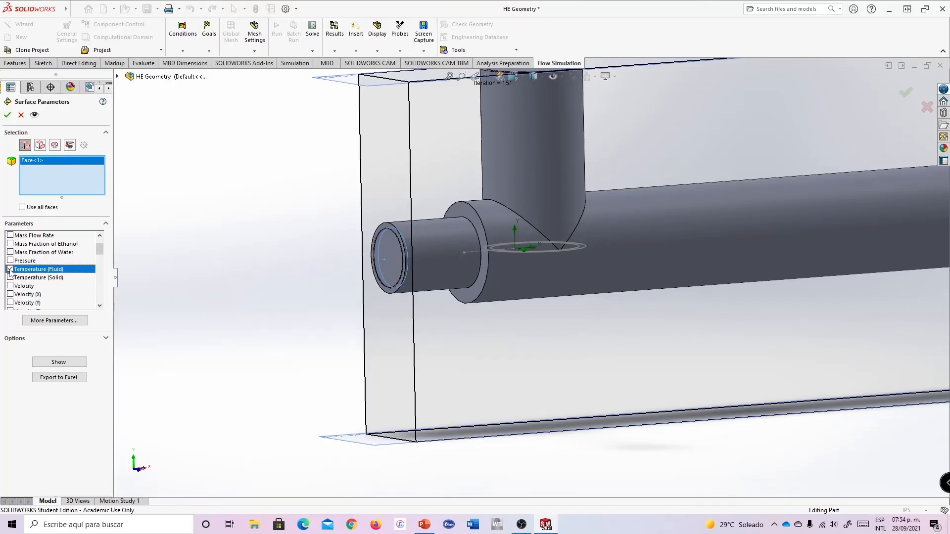
{"action": "left_click", "coordinate": [10, 286]}
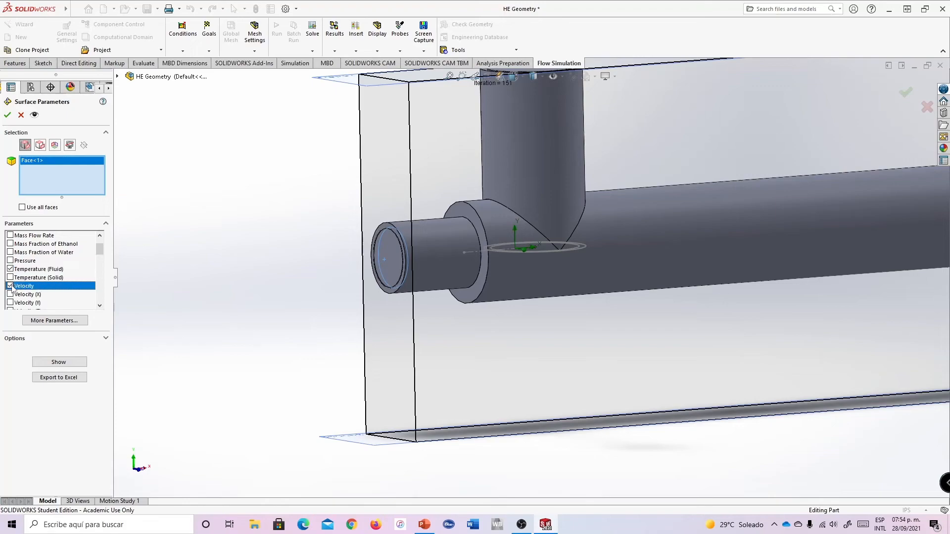
{"action": "left_click", "coordinate": [57, 362]}
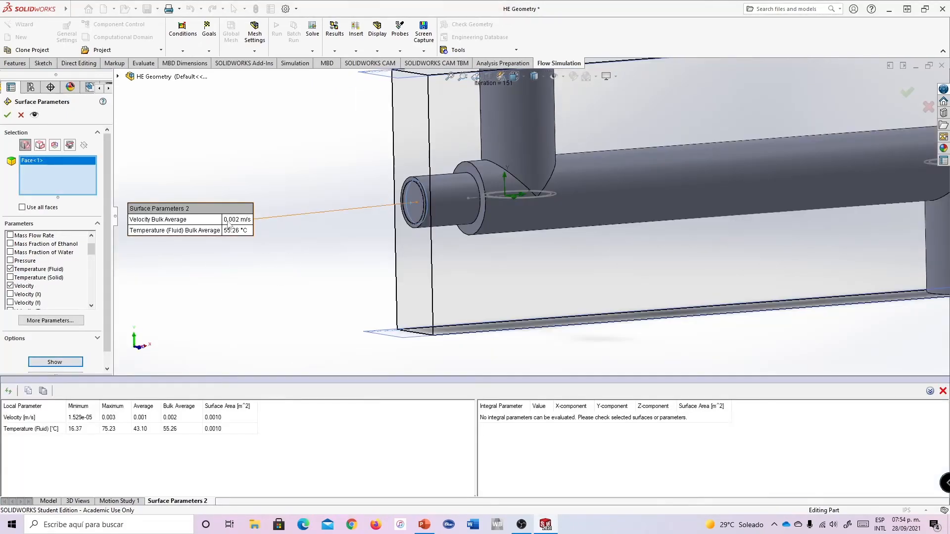
{"action": "left_click_drag", "start_coordinate": [208, 210], "coordinate": [325, 170]}
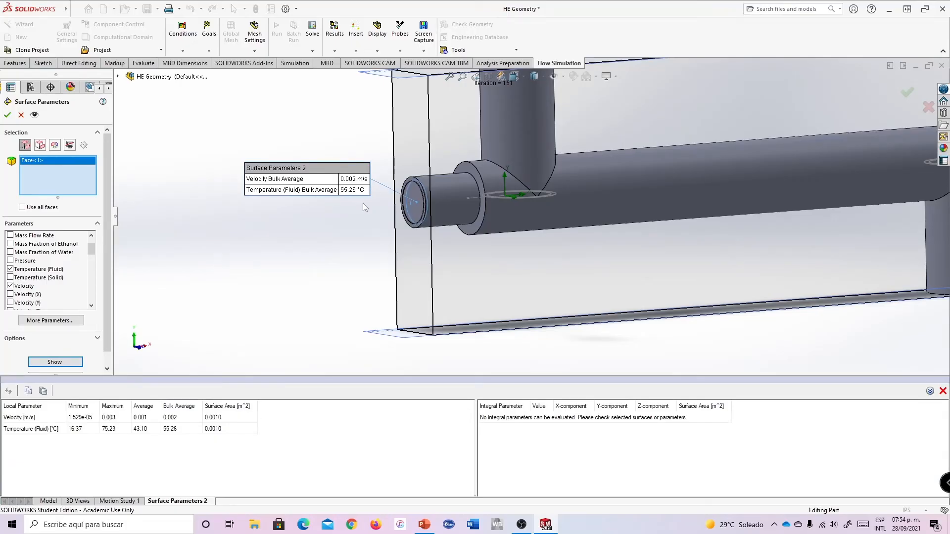
{"action": "key", "text": "f"}
{"action": "scroll", "coordinate": [378, 201], "scroll_direction": "down", "scroll_amount": 5}
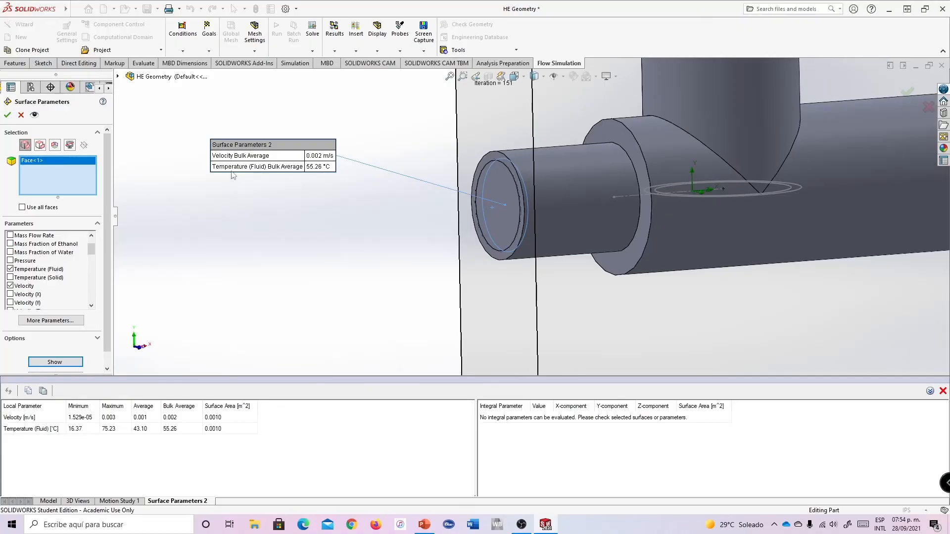
{"action": "scroll", "coordinate": [551, 212], "scroll_direction": "up", "scroll_amount": 5}
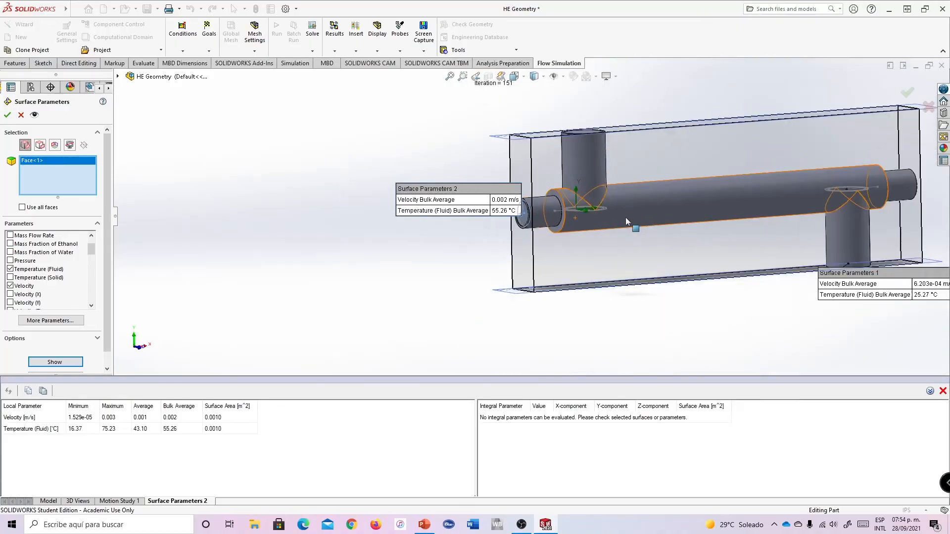
{"action": "middle_click_drag", "start_coordinate": [749, 208], "coordinate": [727, 197]}
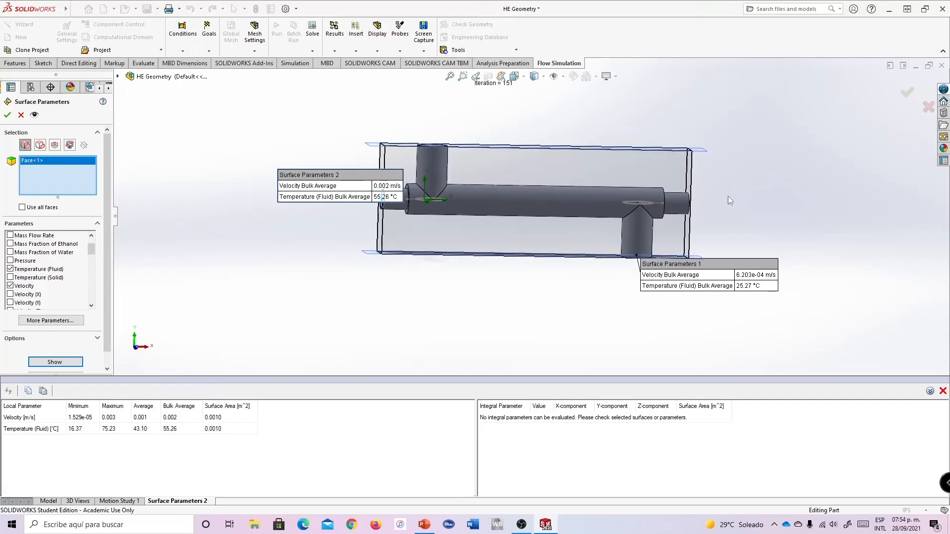
{"action": "scroll", "coordinate": [492, 221], "scroll_direction": "down", "scroll_amount": 1}
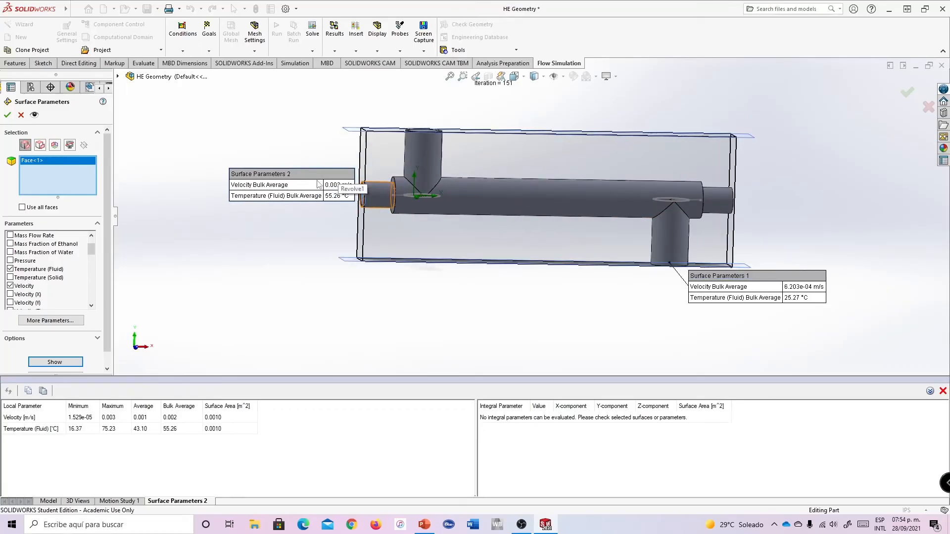
{"action": "left_click", "coordinate": [7, 115]}
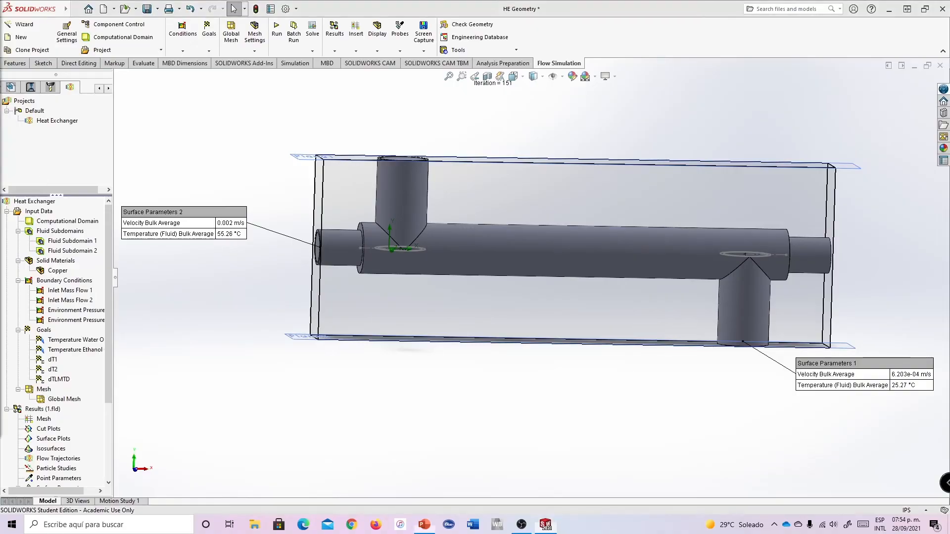
- Review the problem's required results on the PowerPoint slide, return to SOLIDWORKS and insert a further Surface Parameters result
{"action": "key", "text": "alt+Tab"}
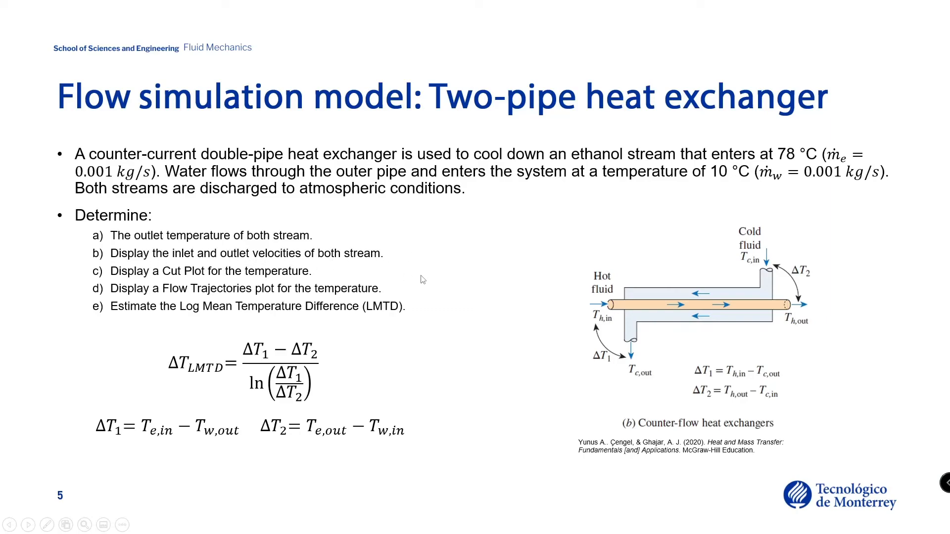
{"action": "key", "text": "alt+Tab"}
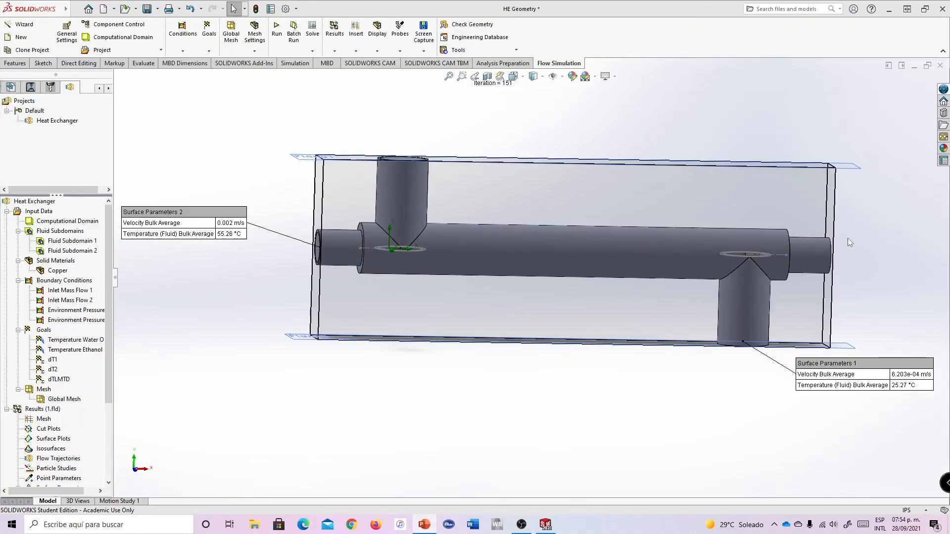
{"action": "middle_click_drag", "start_coordinate": [847, 239], "coordinate": [143, 296]}
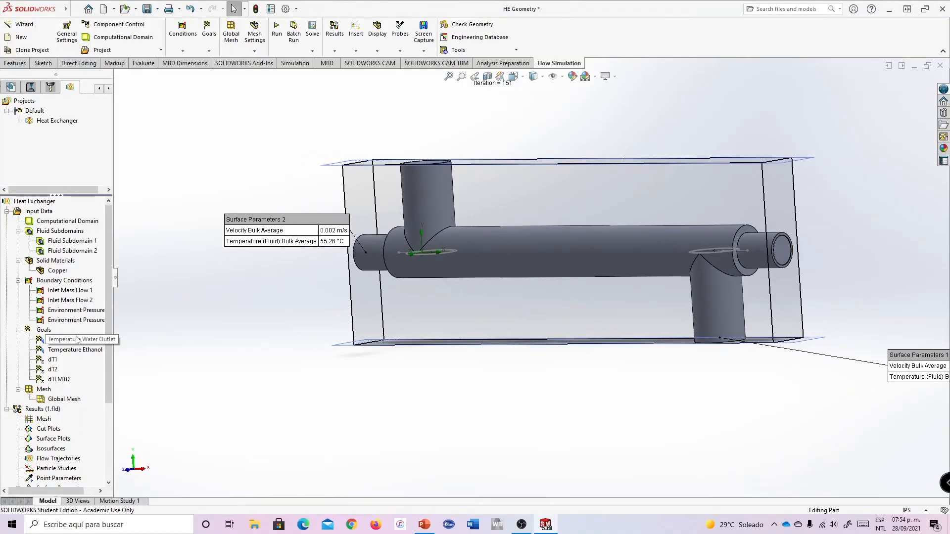
{"action": "scroll", "coordinate": [77, 435], "scroll_direction": "down", "scroll_amount": 2}
{"action": "right_click", "coordinate": [46, 430]}
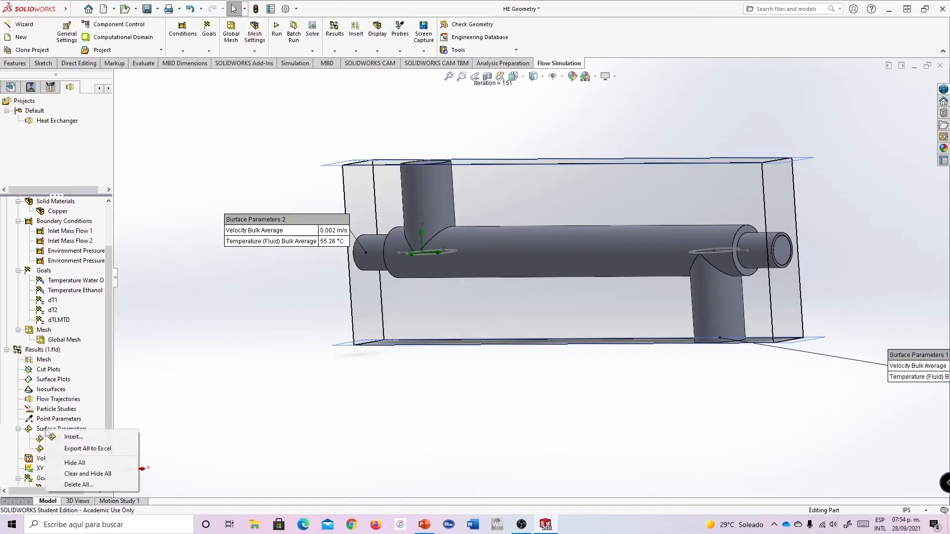
{"action": "left_click", "coordinate": [62, 438]}
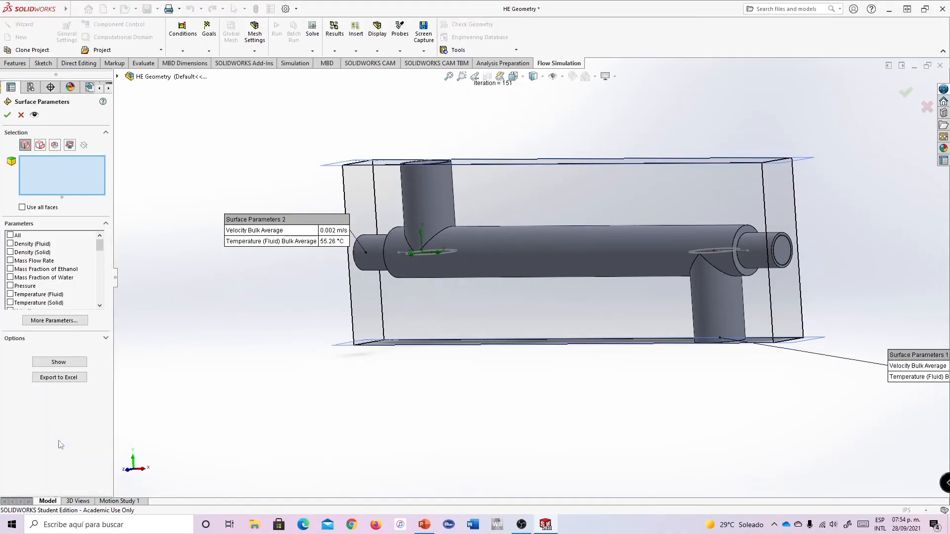
- Select the inner lid face at the inner pipe's ethanol inlet, near the lower vertical pipe, as the surface to evaluate
{"action": "right_click", "coordinate": [783, 249]}
{"action": "left_click", "coordinate": [813, 282]}
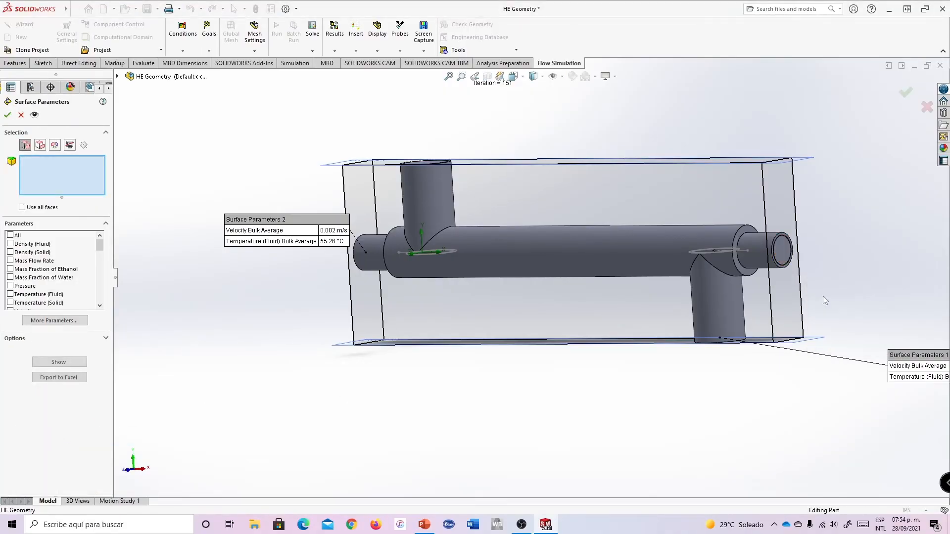
{"action": "right_click", "coordinate": [786, 253]}
{"action": "left_click", "coordinate": [817, 285]}
{"action": "right_click", "coordinate": [787, 252]}
{"action": "left_click", "coordinate": [819, 280]}
{"action": "left_click", "coordinate": [847, 302]}
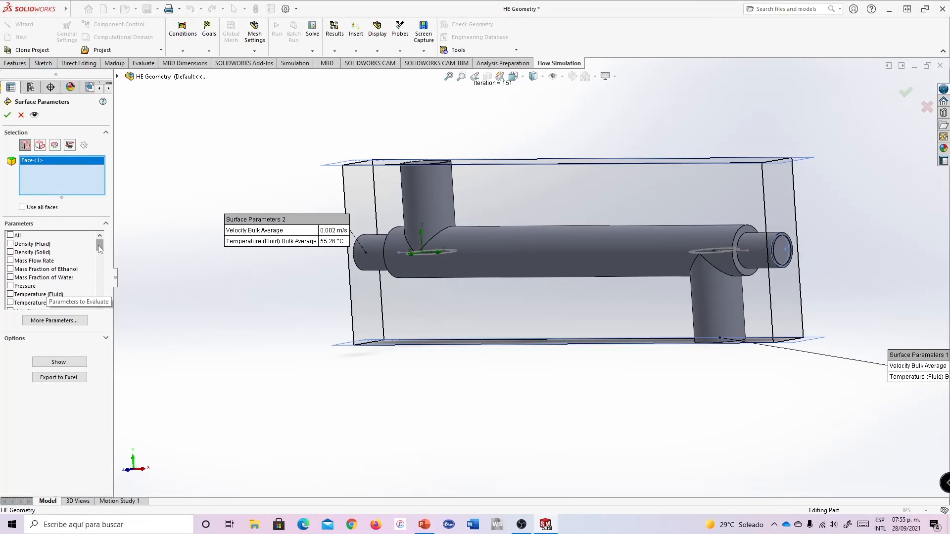
- Show Velocity for the ethanol inlet face, place the callout above the pipe end and accept the result
{"action": "scroll", "coordinate": [98, 245], "scroll_direction": "down", "scroll_amount": 2}
{"action": "left_click", "coordinate": [11, 277]}
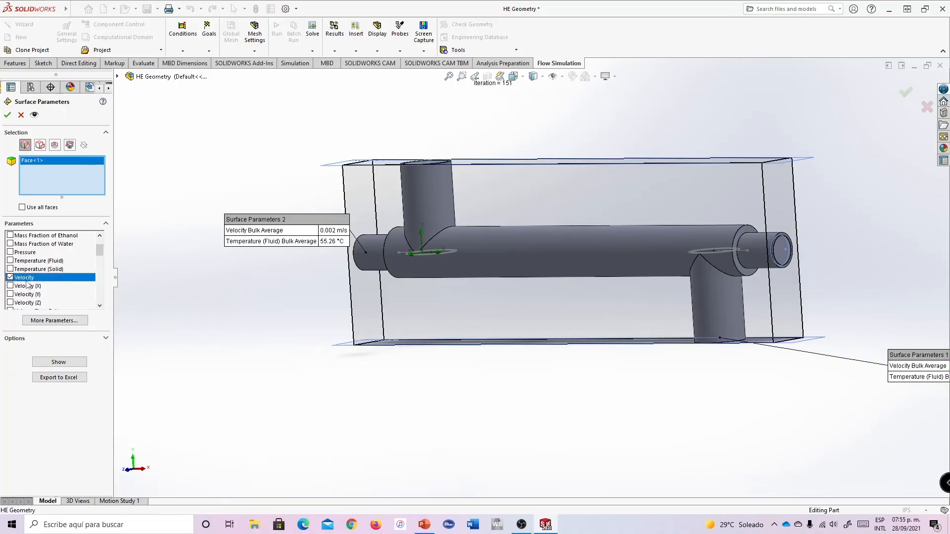
{"action": "left_click", "coordinate": [66, 361]}
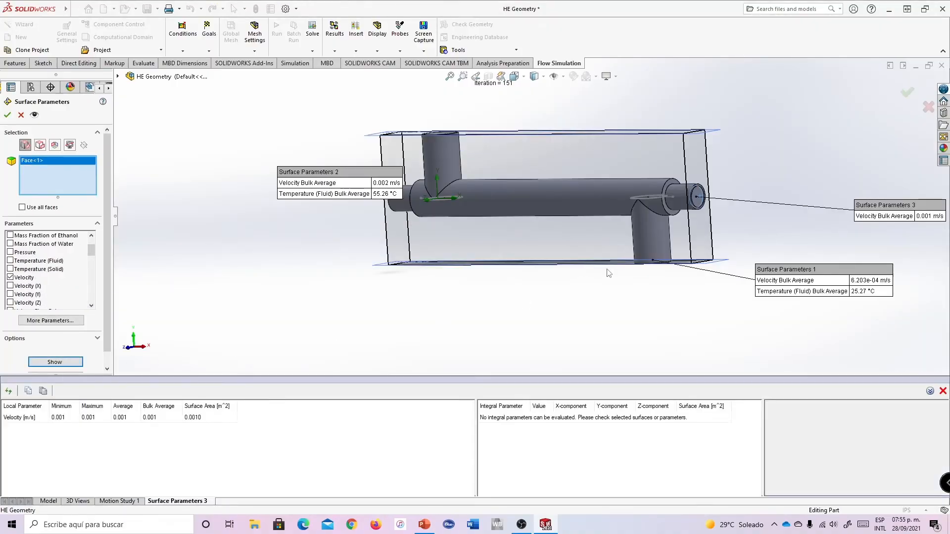
{"action": "left_click_drag", "start_coordinate": [891, 209], "coordinate": [783, 168]}
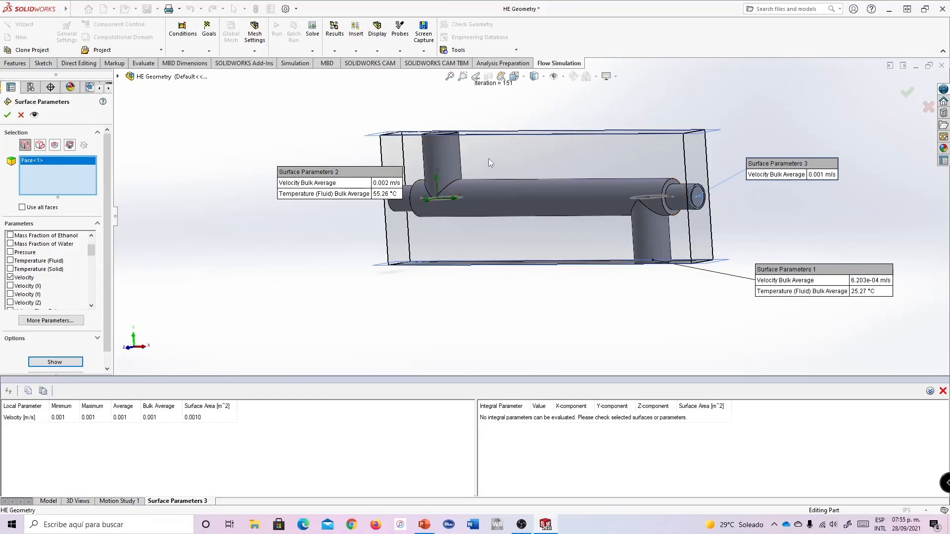
{"action": "left_click", "coordinate": [8, 115]}
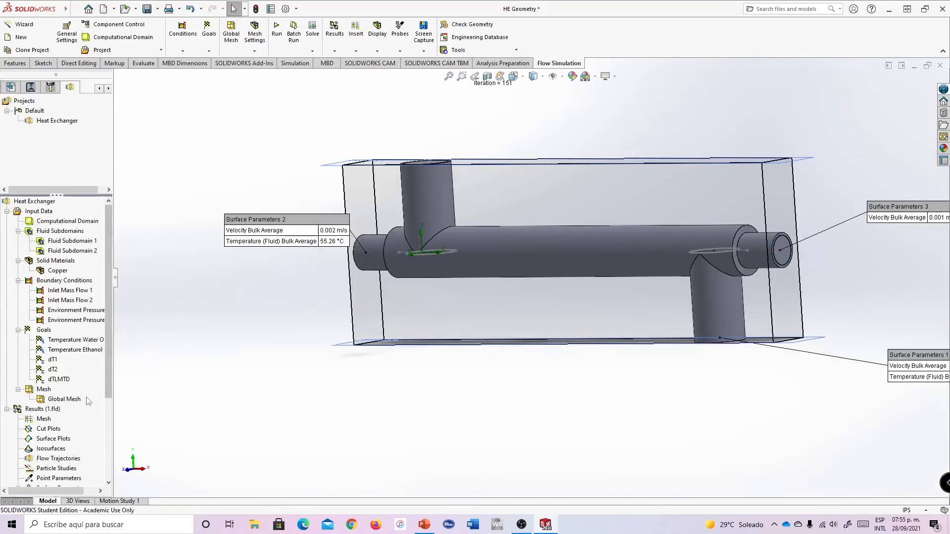
- Insert another Surface Parameters result and select the inner lid face at the open end of the upper vertical pipe
{"action": "scroll", "coordinate": [88, 401], "scroll_direction": "down", "scroll_amount": 4}
{"action": "right_click", "coordinate": [50, 370]}
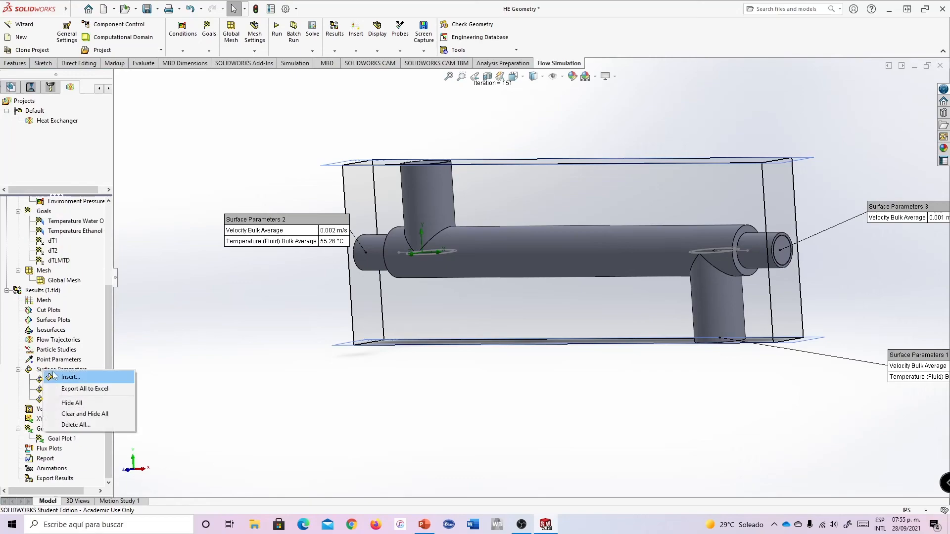
{"action": "left_click", "coordinate": [54, 376]}
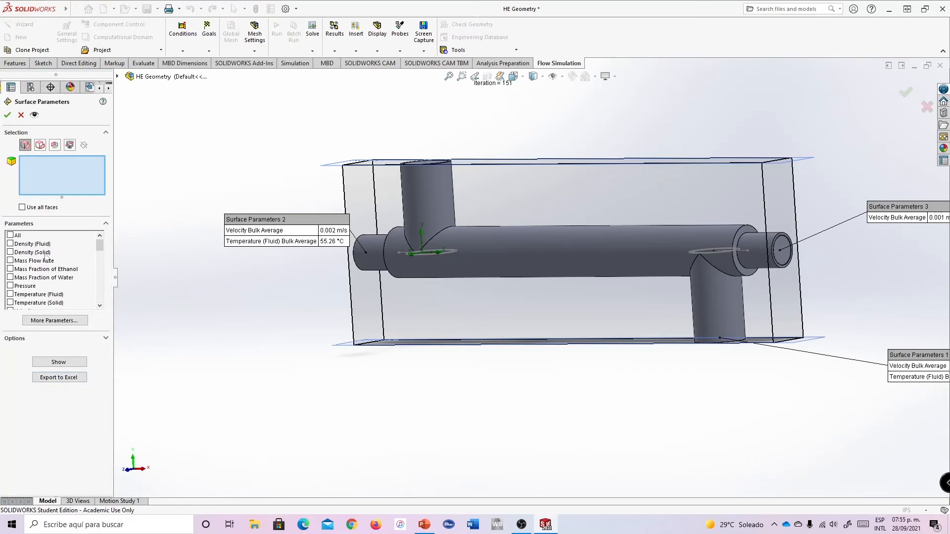
{"action": "middle_click_drag", "start_coordinate": [318, 157], "coordinate": [402, 167]}
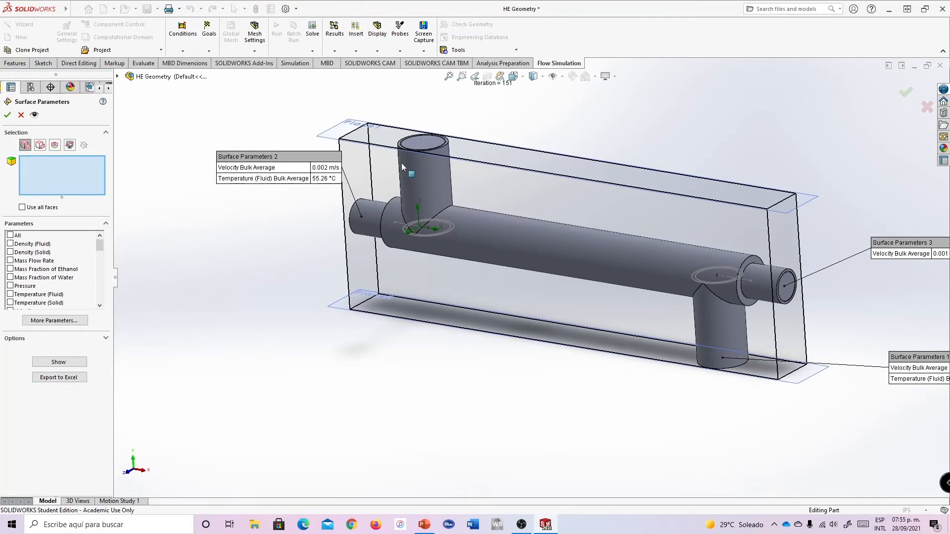
{"action": "right_click", "coordinate": [421, 144]}
{"action": "left_click", "coordinate": [445, 177]}
{"action": "left_click", "coordinate": [476, 203]}
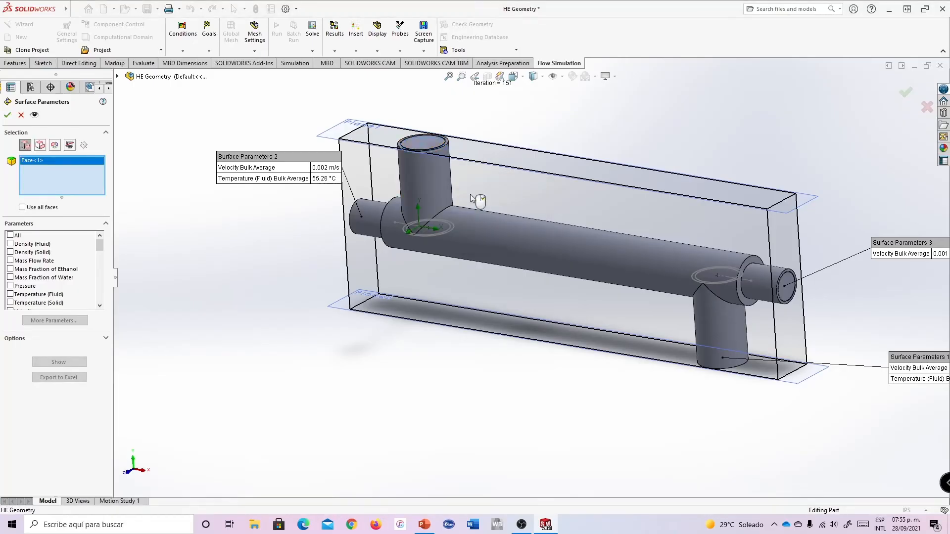
- Show Velocity for the upper vertical pipe's inlet face, place the callout clear of the model and accept the result
{"action": "scroll", "coordinate": [39, 303], "scroll_direction": "down", "scroll_amount": 1}
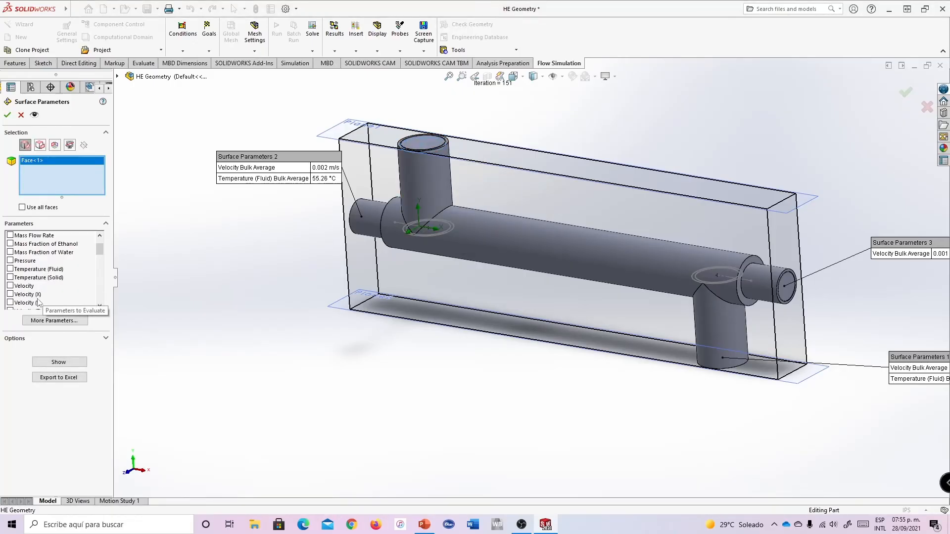
{"action": "left_click", "coordinate": [10, 286]}
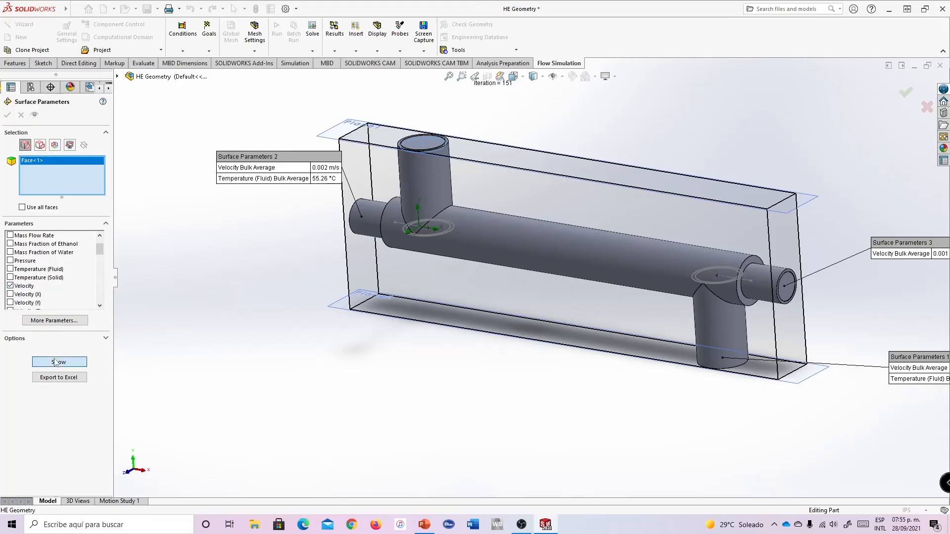
{"action": "left_click", "coordinate": [59, 363]}
{"action": "scroll", "coordinate": [423, 190], "scroll_direction": "up", "scroll_amount": 3}
{"action": "scroll", "coordinate": [425, 197], "scroll_direction": "down", "scroll_amount": 1}
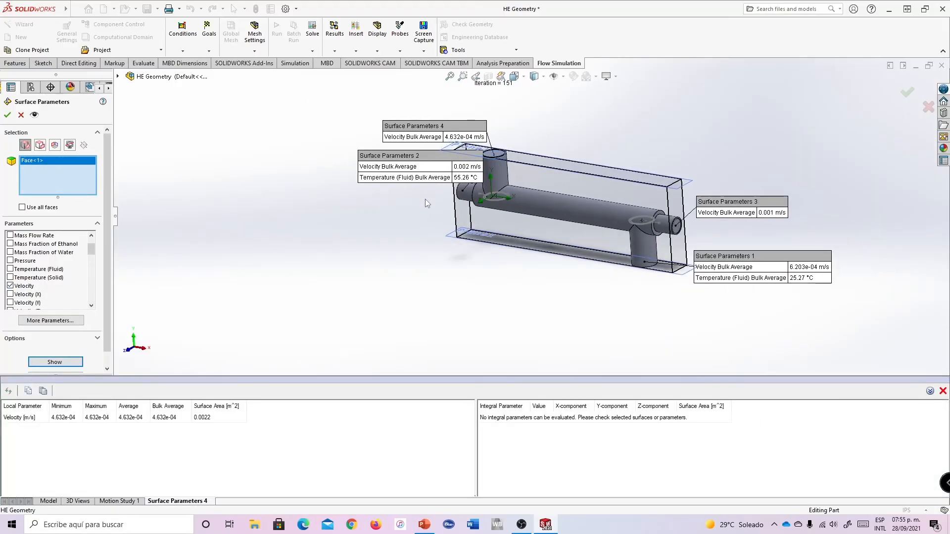
{"action": "left_click_drag", "start_coordinate": [461, 128], "coordinate": [439, 109]}
{"action": "scroll", "coordinate": [539, 144], "scroll_direction": "down", "scroll_amount": 4}
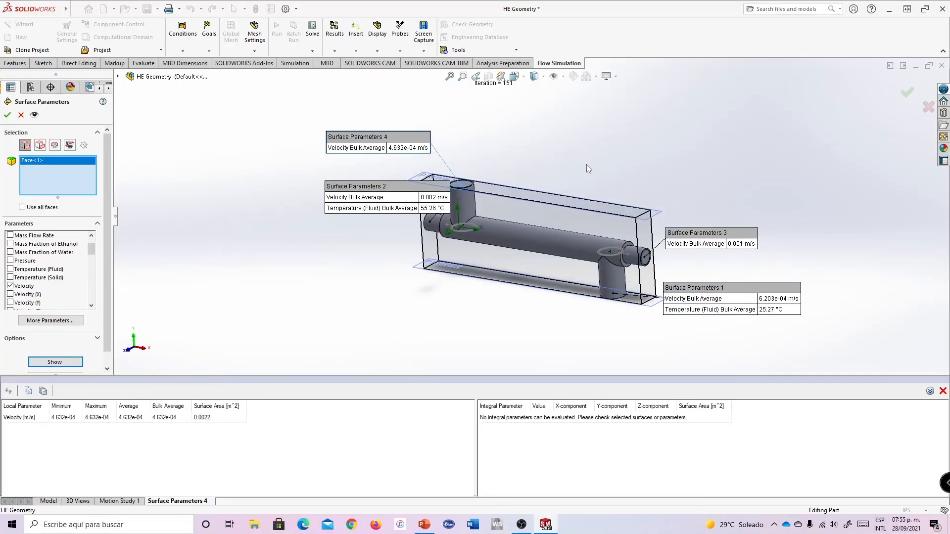
{"action": "middle_click_drag", "start_coordinate": [572, 188], "coordinate": [667, 173]}
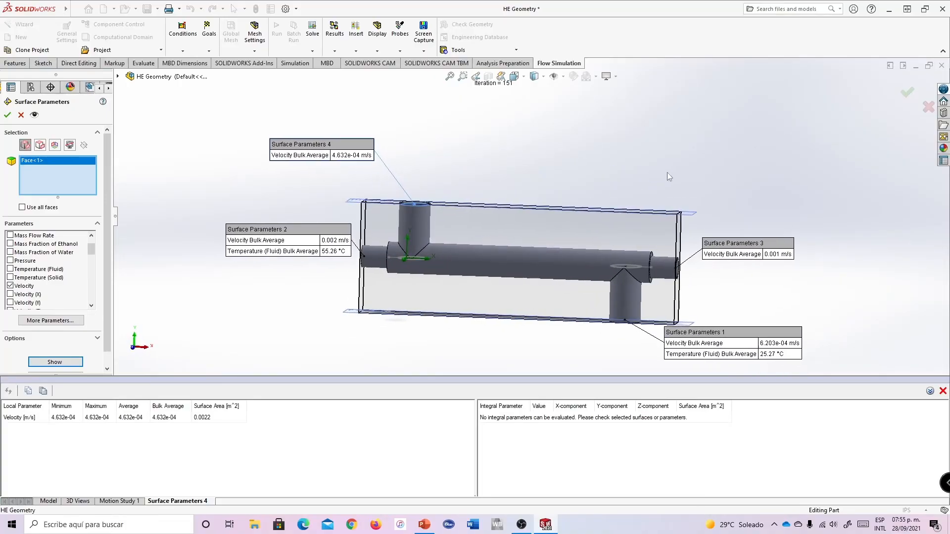
{"action": "left_click", "coordinate": [7, 115]}
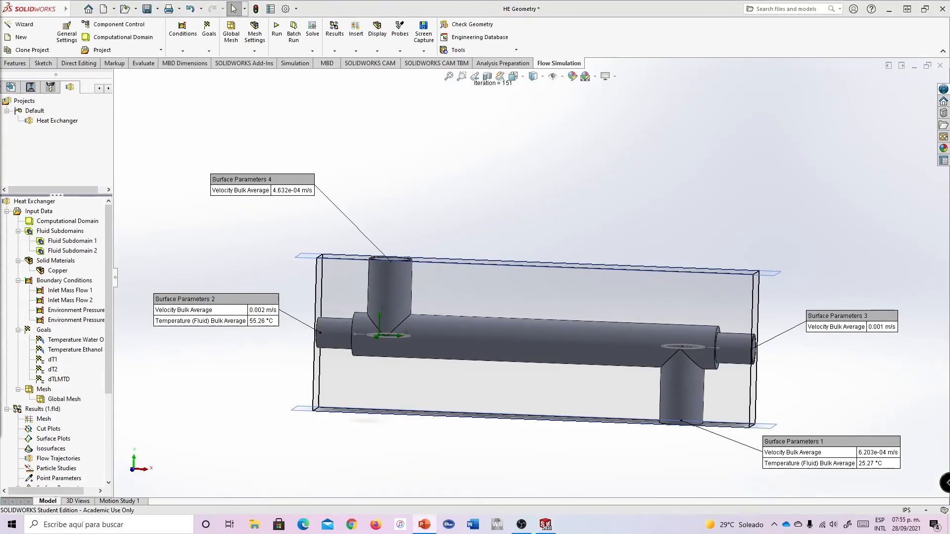
- Insert a cut plot of the results on the Front Plane
{"action": "key", "text": "alt+Tab"}
{"action": "scroll", "coordinate": [75, 389], "scroll_direction": "down", "scroll_amount": 3}
{"action": "scroll", "coordinate": [76, 390], "scroll_direction": "down", "scroll_amount": 1}
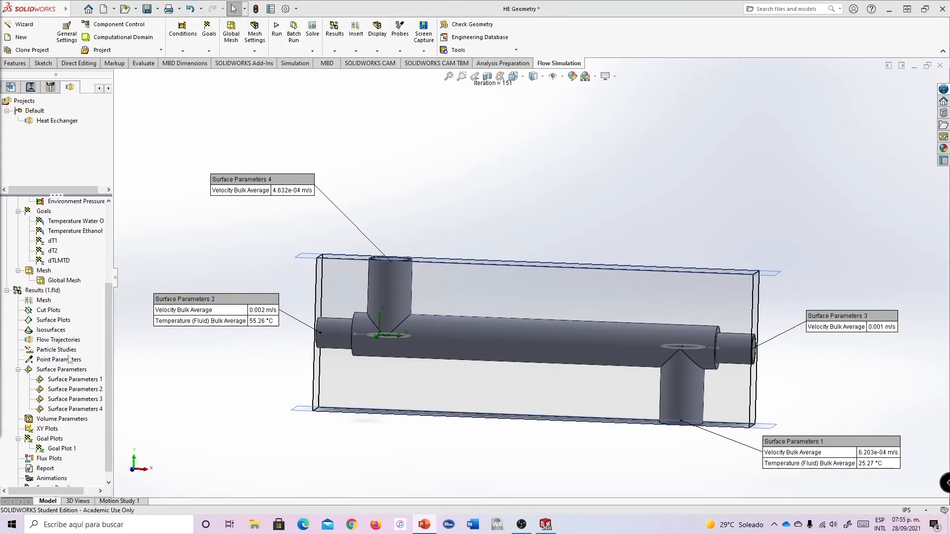
{"action": "right_click", "coordinate": [44, 311]}
{"action": "left_click", "coordinate": [52, 315]}
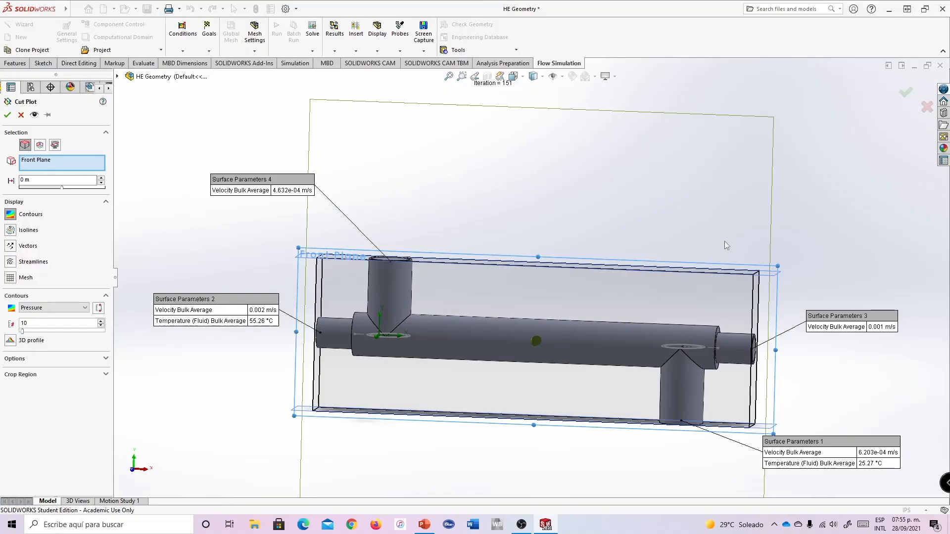
- Set the Front Plane cut plot's Pressure contours to 25 levels and accept the plot
{"action": "middle_click_drag", "start_coordinate": [725, 242], "coordinate": [788, 241]}
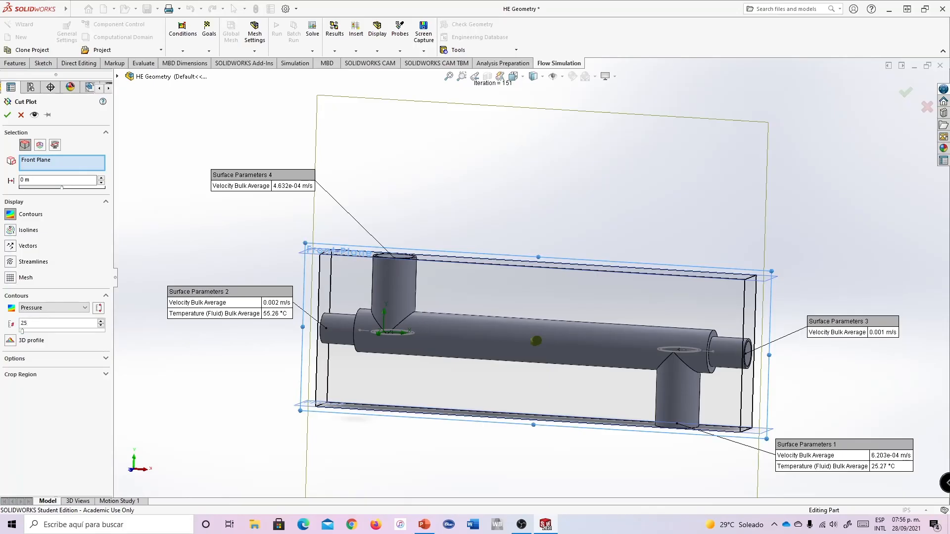
{"action": "key", "text": "Return"}
{"action": "left_click", "coordinate": [54, 415]}
{"action": "left_click", "coordinate": [25, 359]}
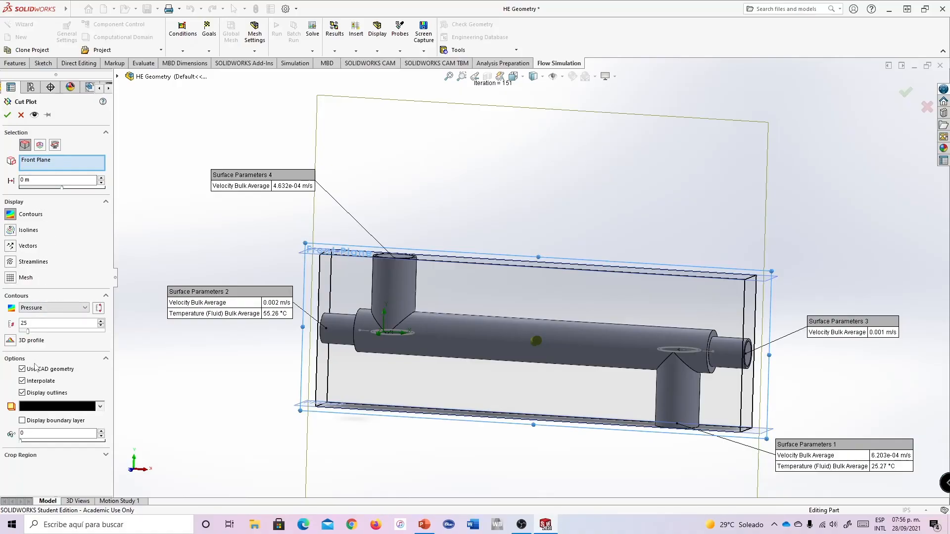
{"action": "left_click", "coordinate": [23, 360]}
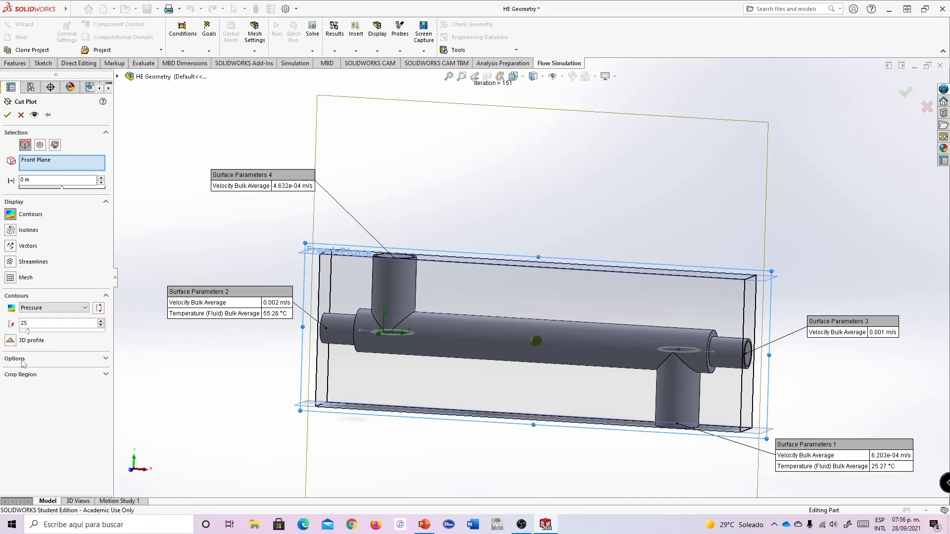
{"action": "left_click", "coordinate": [7, 115]}
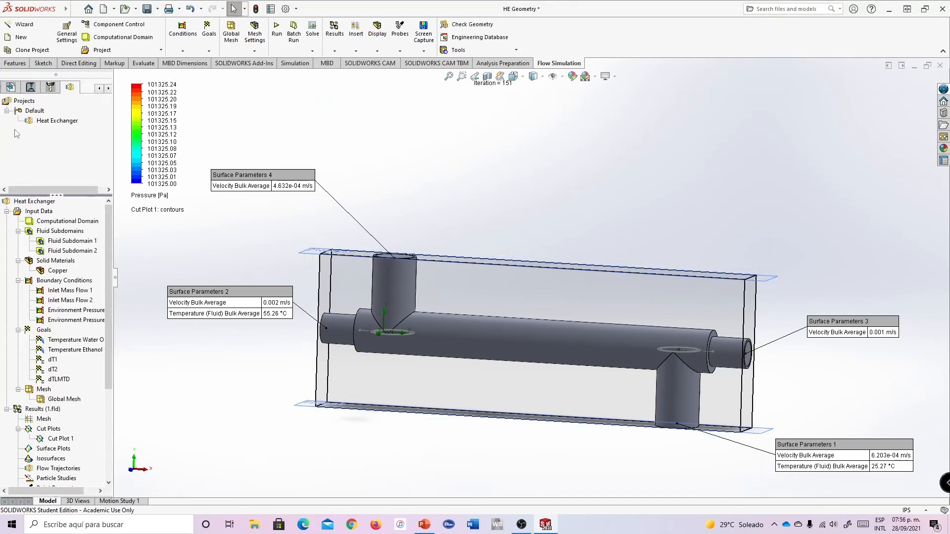
- Set the model transparency to 0.50 so the cut plot inside the pipes can be seen
{"action": "middle_click_drag", "start_coordinate": [485, 224], "coordinate": [379, 215]}
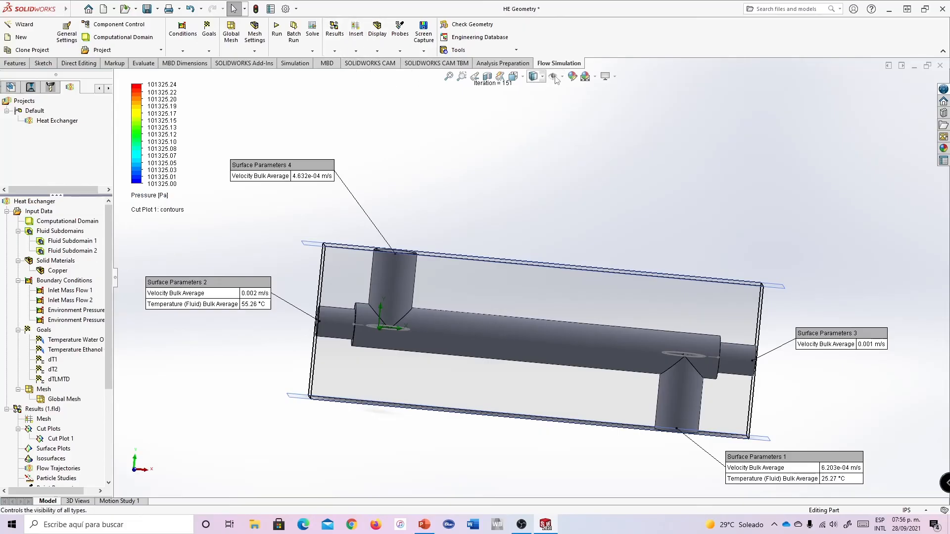
{"action": "left_click", "coordinate": [377, 52]}
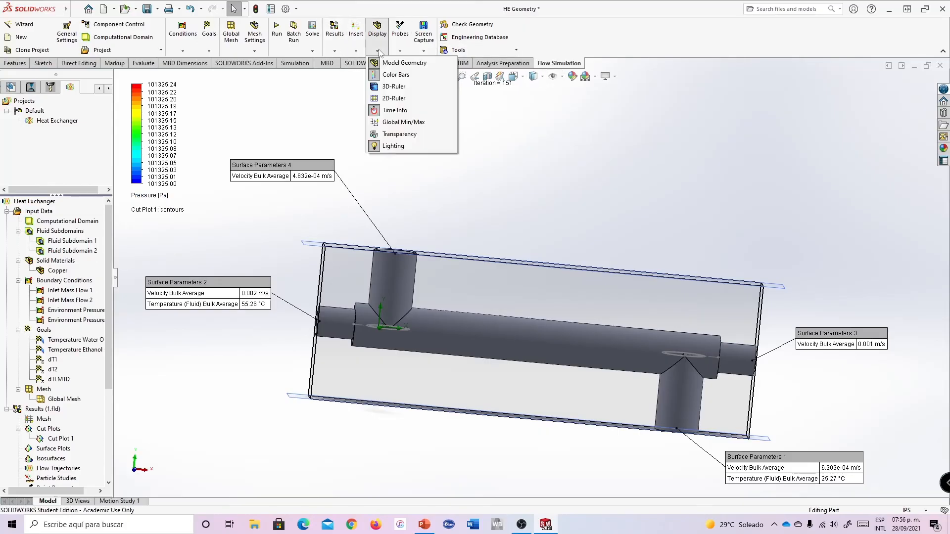
{"action": "left_click", "coordinate": [400, 134]}
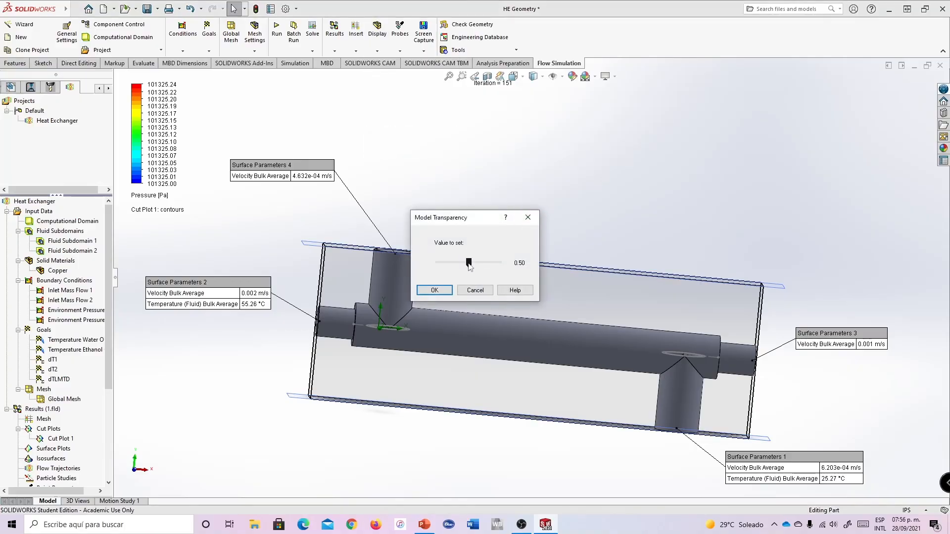
{"action": "left_click", "coordinate": [441, 291]}
- Change the cut plot's displayed parameter from Pressure to Temperature (Fluid)
{"action": "middle_click_drag", "start_coordinate": [461, 215], "coordinate": [435, 216]}
{"action": "left_click", "coordinate": [149, 196]}
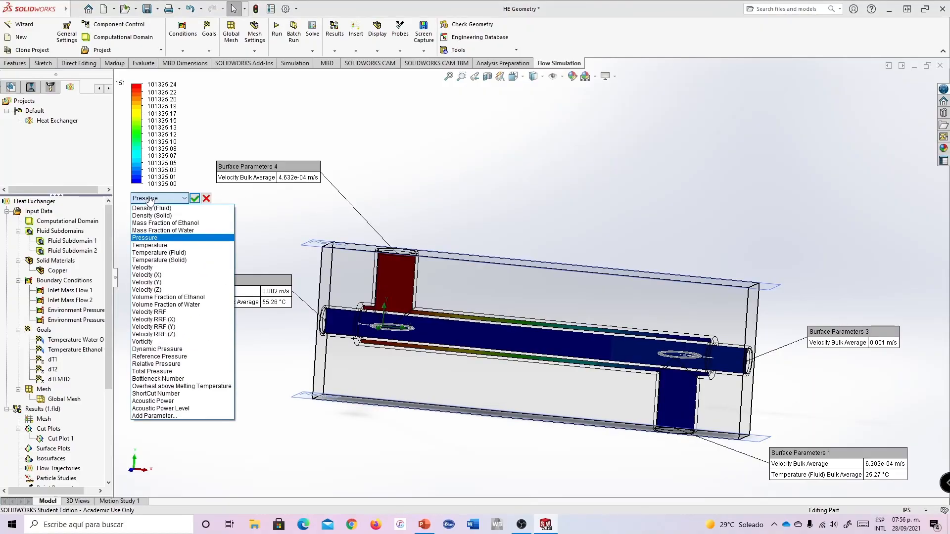
{"action": "left_click", "coordinate": [155, 253]}
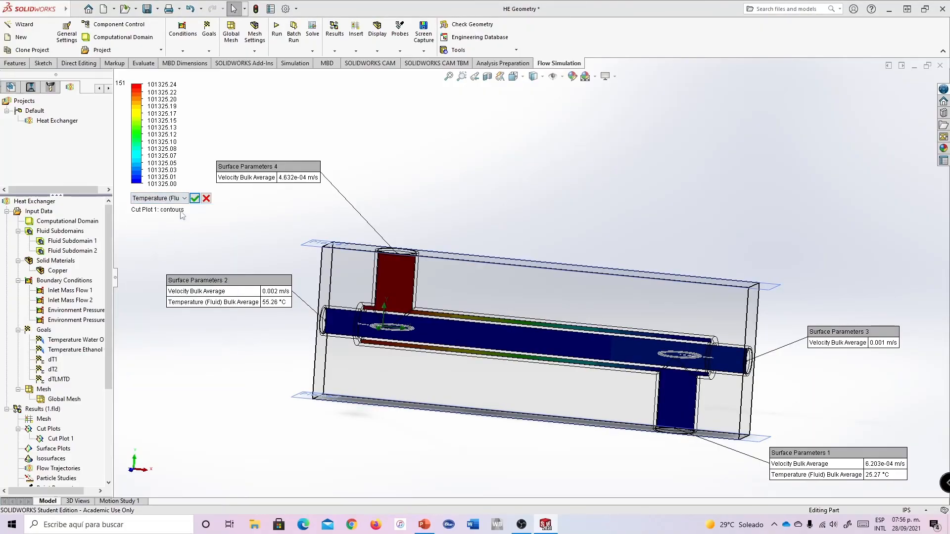
{"action": "left_click", "coordinate": [194, 199]}
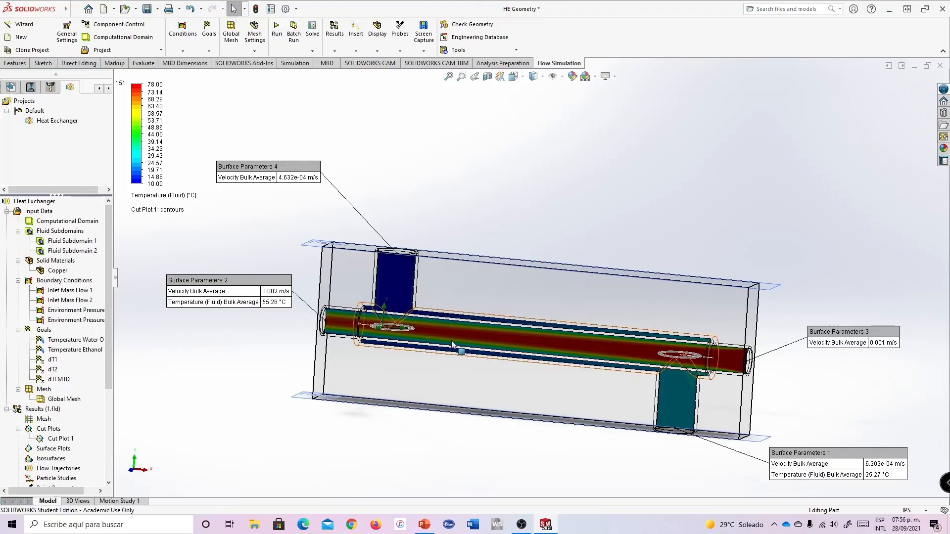
- Turn off Lighting for the results display and examine the temperature contours along the exchanger
{"action": "left_click", "coordinate": [376, 50]}
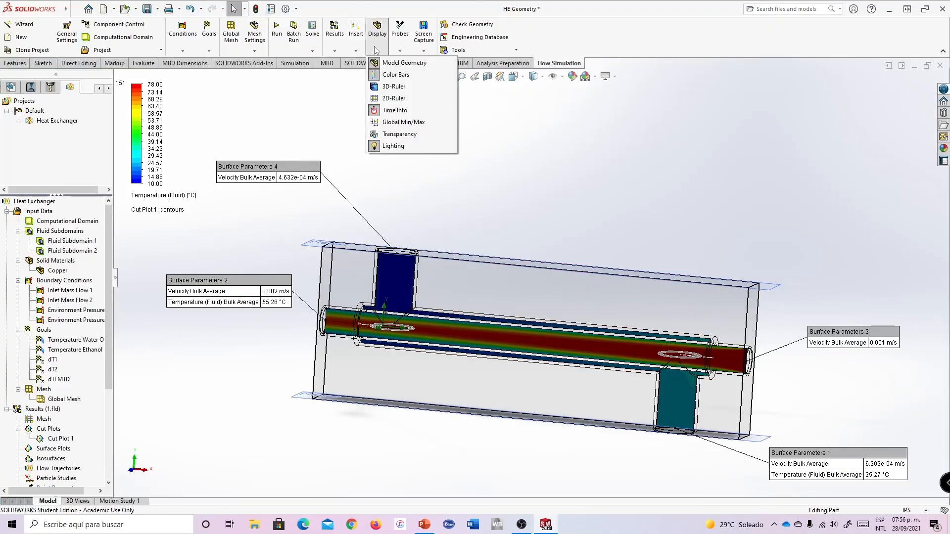
{"action": "left_click", "coordinate": [392, 147]}
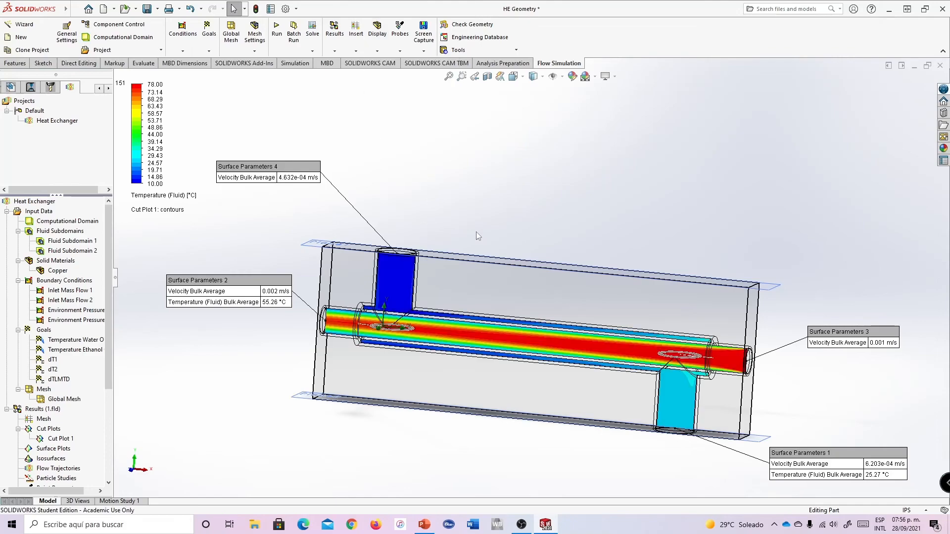
{"action": "scroll", "coordinate": [549, 236], "scroll_direction": "down", "scroll_amount": 2}
{"action": "scroll", "coordinate": [542, 274], "scroll_direction": "up", "scroll_amount": 4}
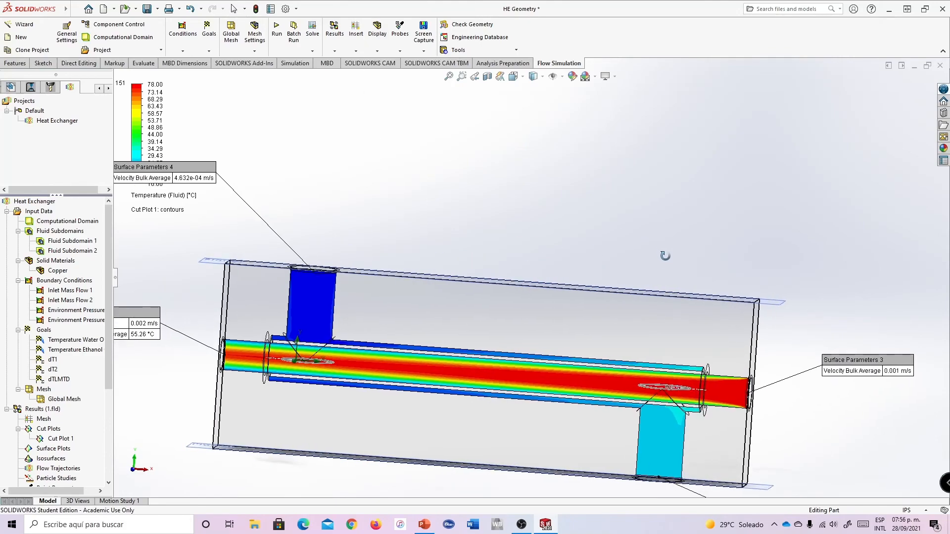
{"action": "middle_click_drag", "start_coordinate": [470, 236], "coordinate": [422, 253]}
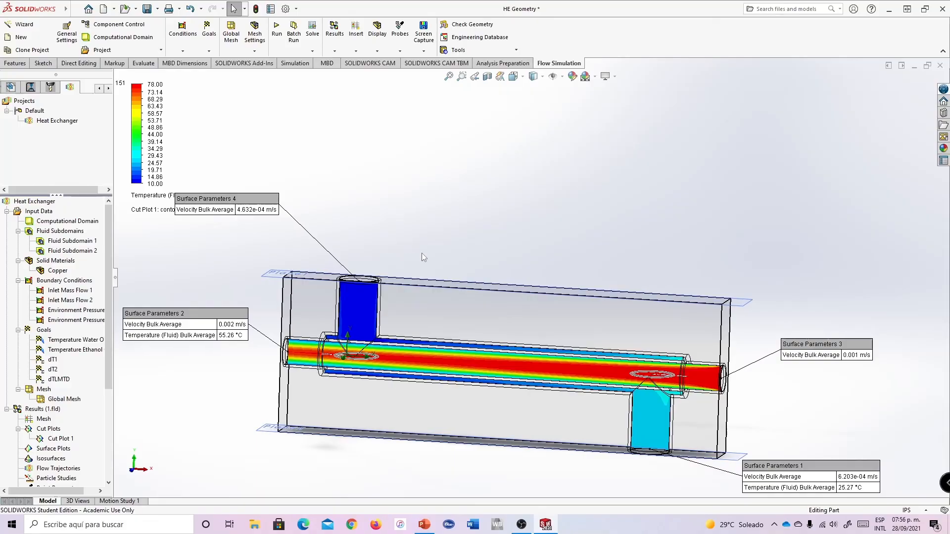
- Edit the number of contour levels of the Front Plane temperature cut plot and accept the change
{"action": "scroll", "coordinate": [65, 453], "scroll_direction": "down", "scroll_amount": 1}
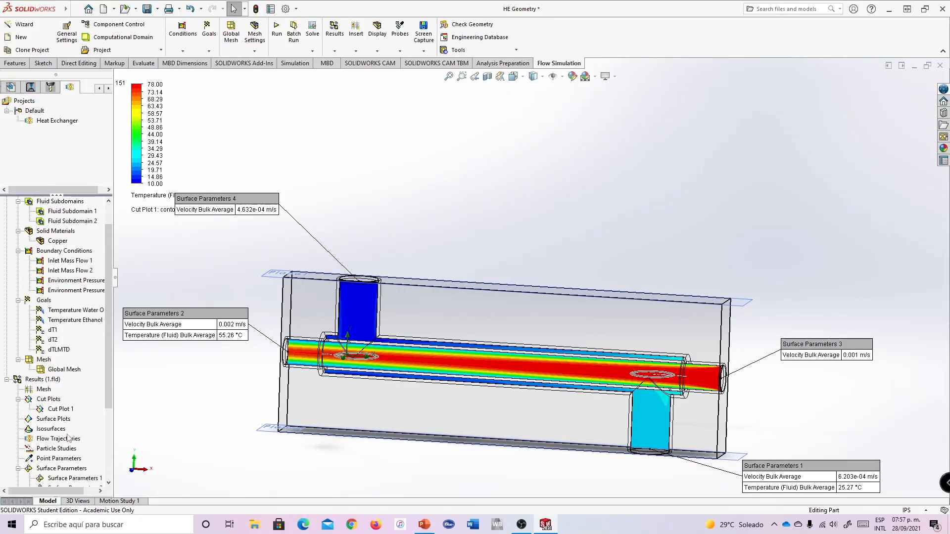
{"action": "left_click", "coordinate": [59, 409]}
{"action": "double_click", "coordinate": [59, 410]}
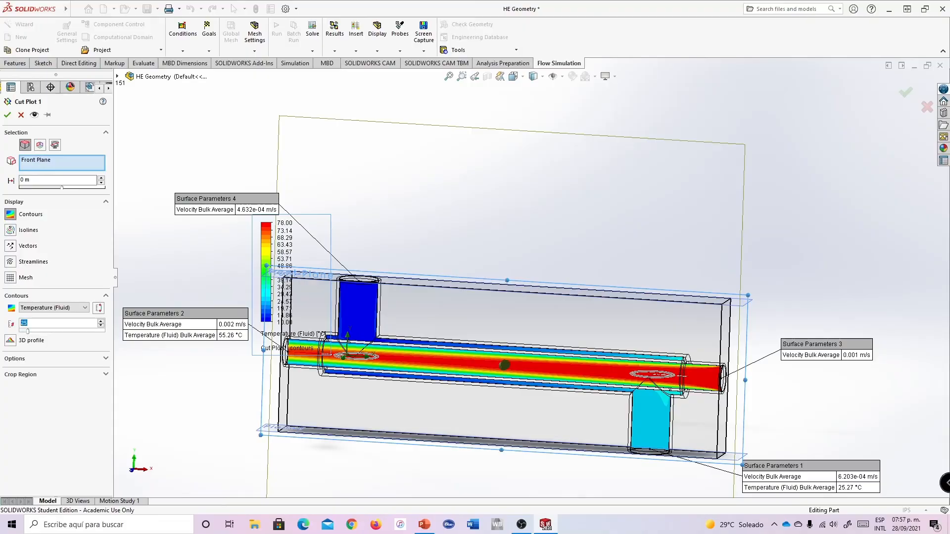
{"action": "left_click", "coordinate": [8, 114]}
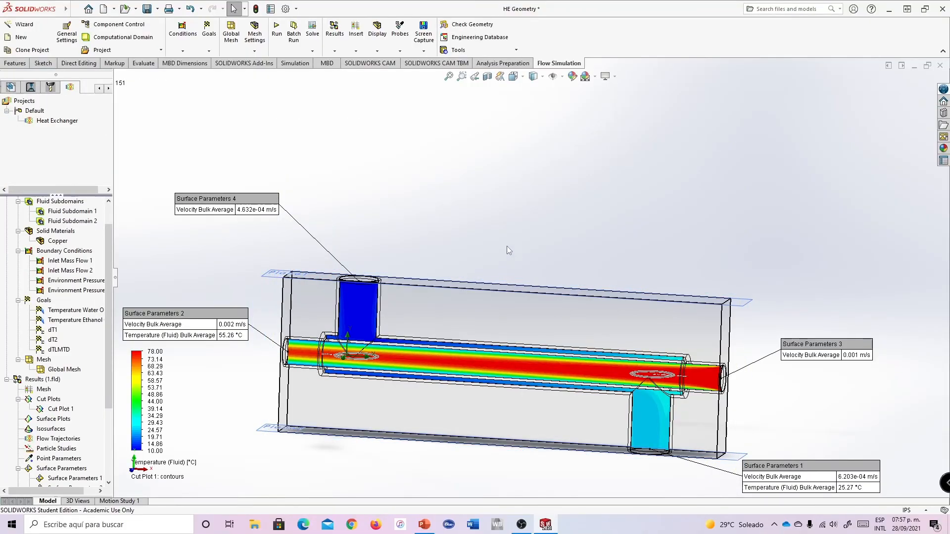
{"action": "scroll", "coordinate": [517, 223], "scroll_direction": "down", "scroll_amount": 3}
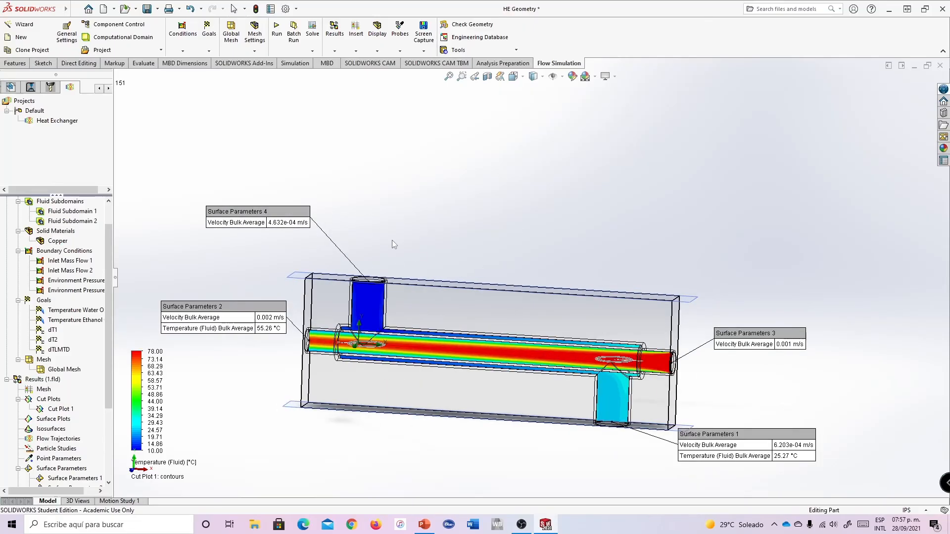
{"action": "middle_click_drag", "start_coordinate": [392, 240], "coordinate": [384, 236]}
{"action": "scroll", "coordinate": [477, 244], "scroll_direction": "down", "scroll_amount": 4}
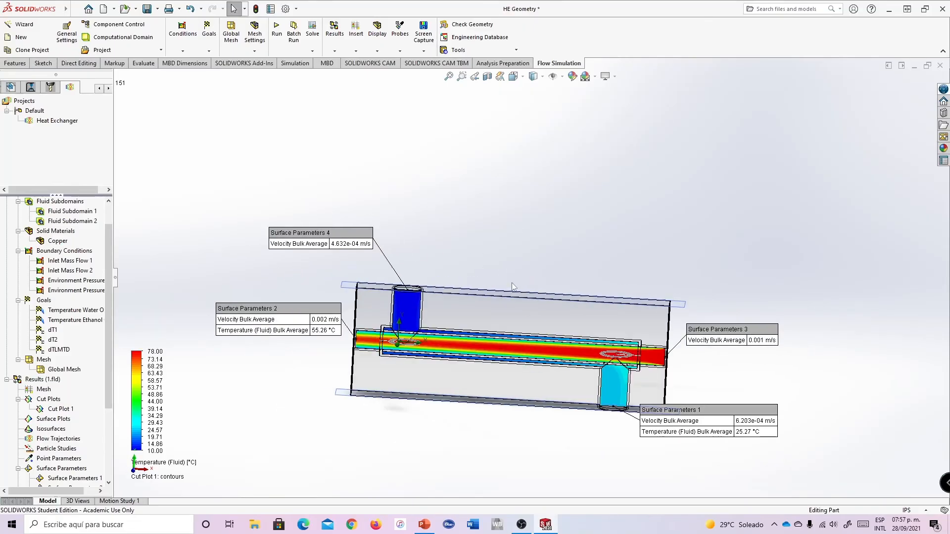
- View the temperature cut plot isometrically and check the list of required results on the assignment slide
{"action": "scroll", "coordinate": [499, 292], "scroll_direction": "up", "scroll_amount": 2}
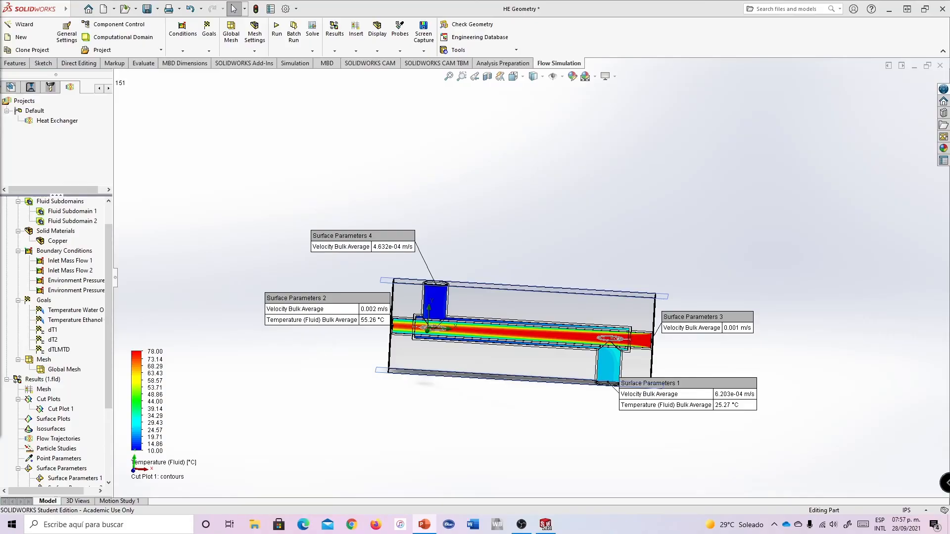
{"action": "left_click", "coordinate": [513, 76]}
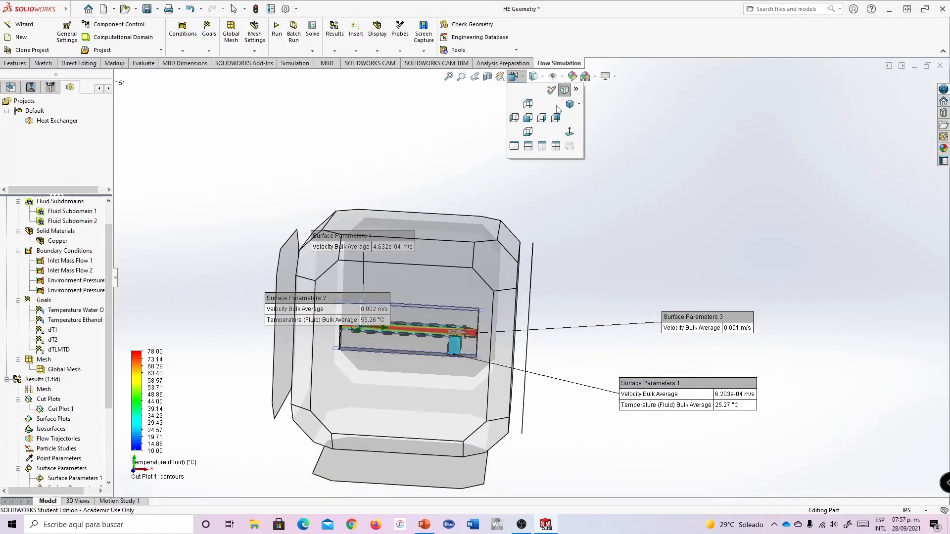
{"action": "left_click", "coordinate": [569, 103]}
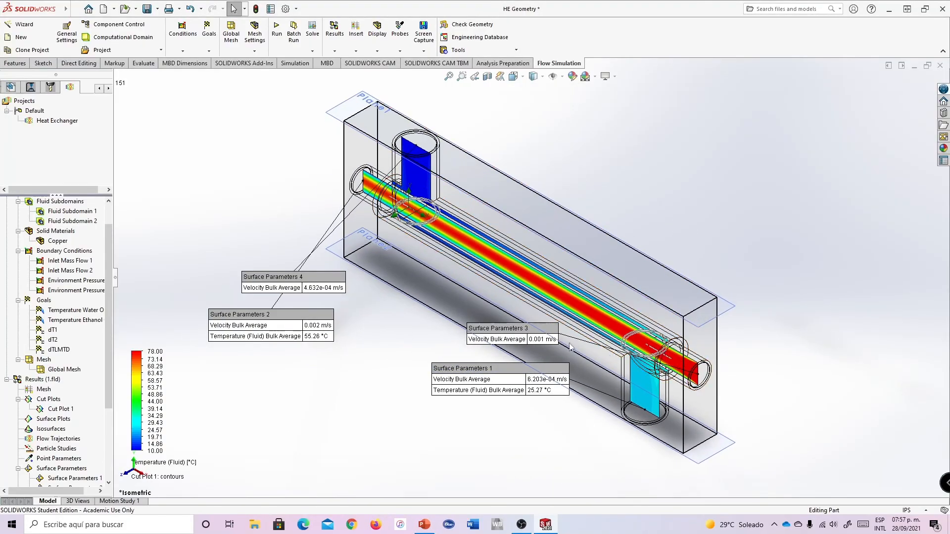
{"action": "key", "text": "alt+Tab"}
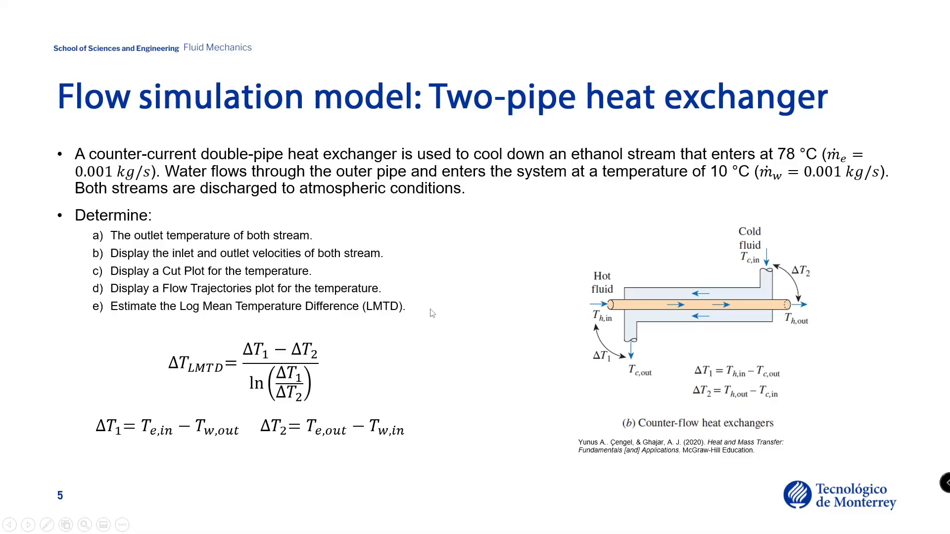
{"action": "key", "text": "alt+Tab"}
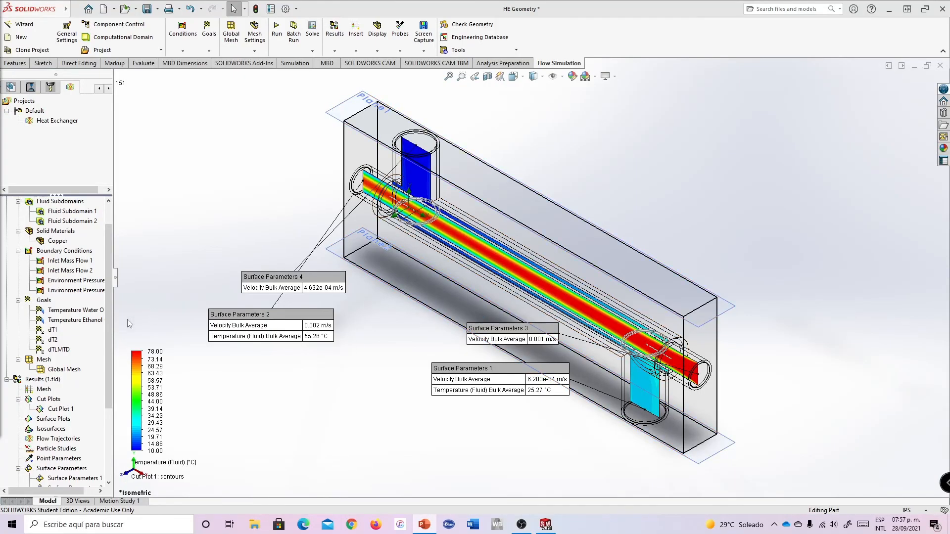
- Hide the temperature cut plot and start a new Flow Trajectories plot
{"action": "right_click", "coordinate": [56, 300]}
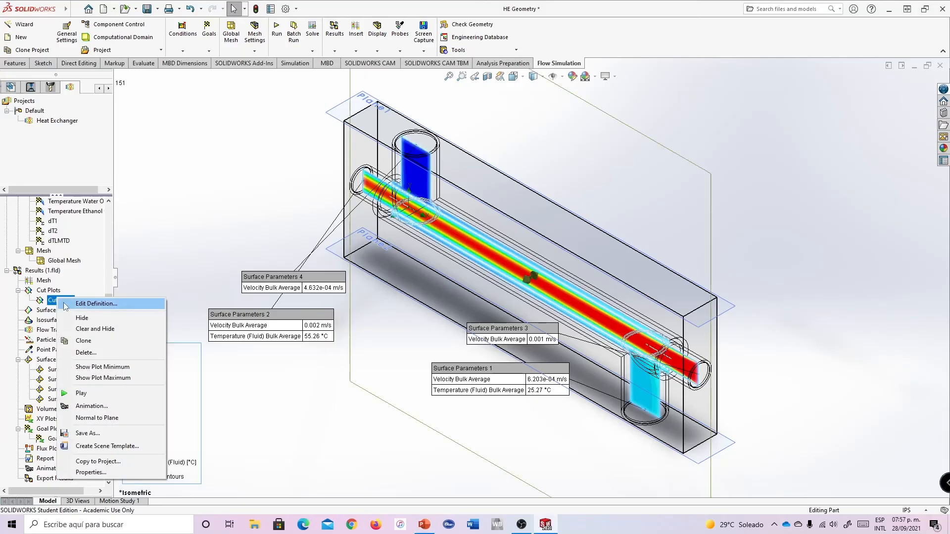
{"action": "left_click", "coordinate": [73, 319]}
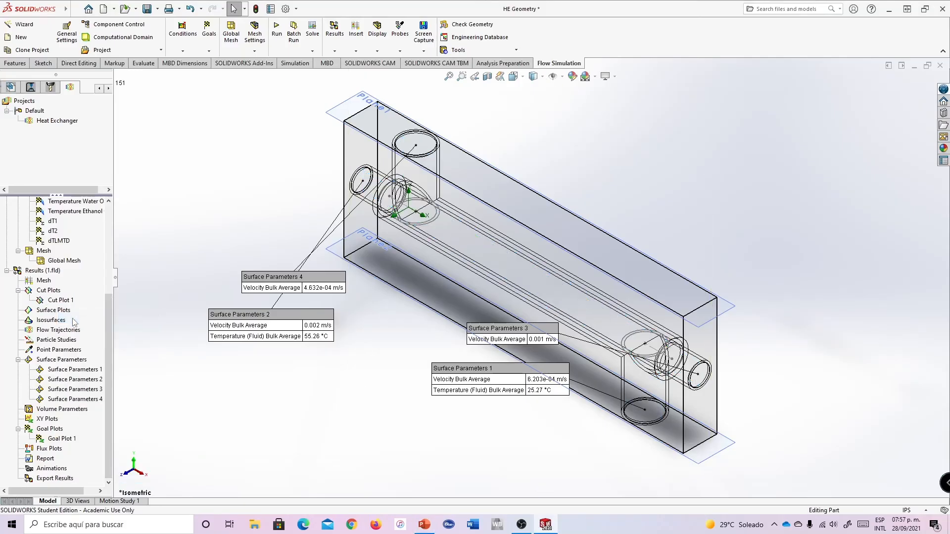
{"action": "right_click", "coordinate": [46, 331]}
{"action": "left_click", "coordinate": [62, 337]}
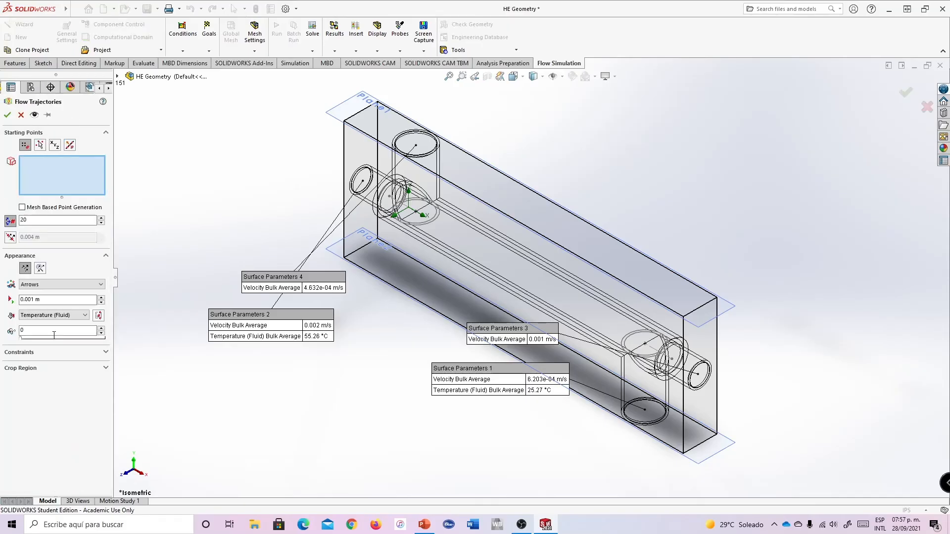
- Add the inner face of LID1 at the ethanol inlet as a starting face for the flow trajectories
{"action": "scroll", "coordinate": [730, 374], "scroll_direction": "down", "scroll_amount": 4}
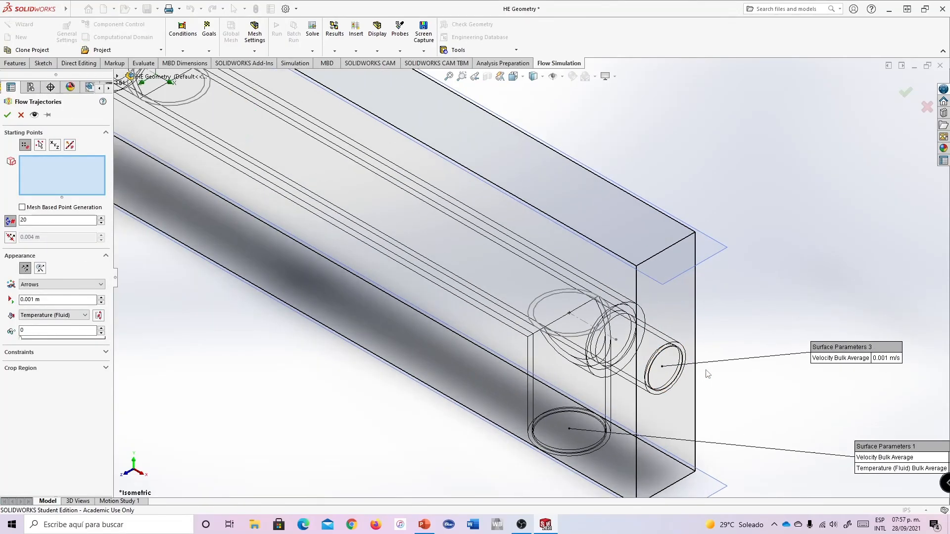
{"action": "scroll", "coordinate": [727, 375], "scroll_direction": "down", "scroll_amount": 3}
{"action": "right_click", "coordinate": [593, 328]}
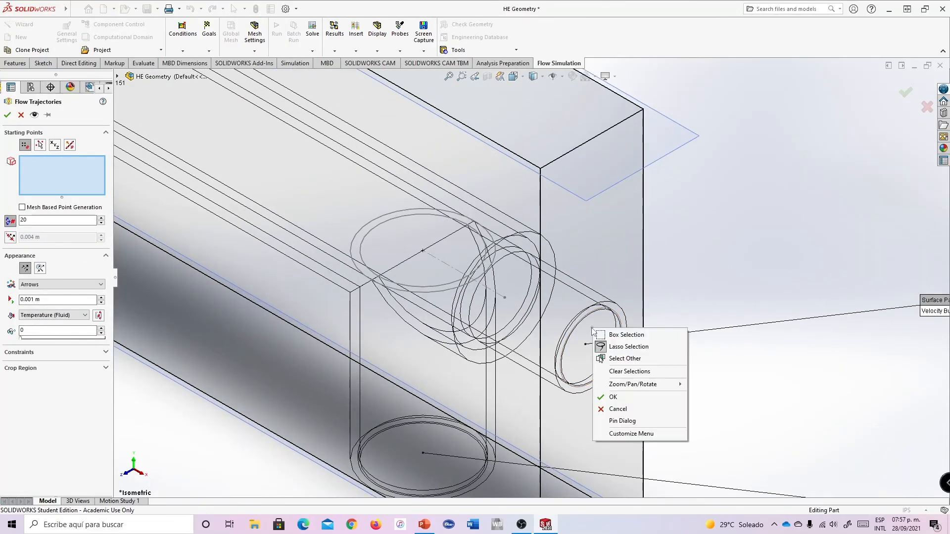
{"action": "left_click", "coordinate": [624, 359]}
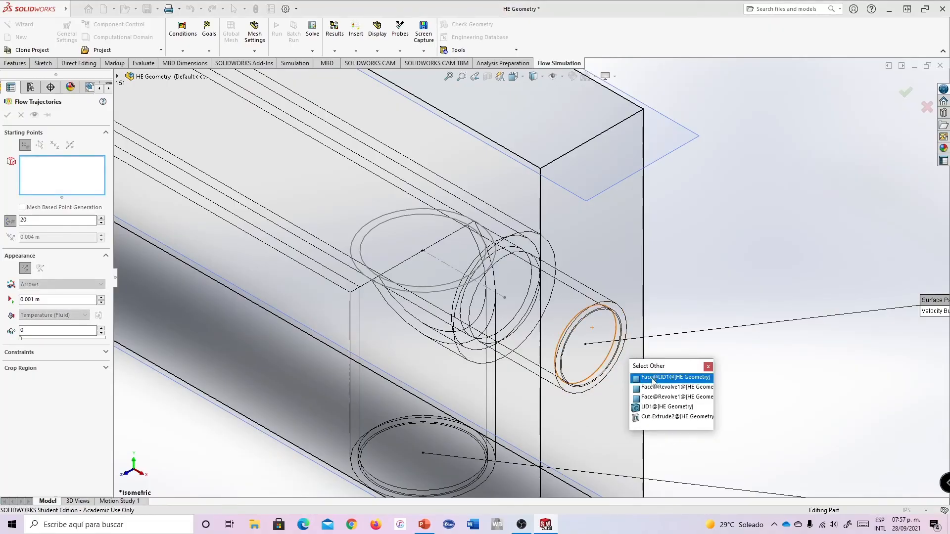
{"action": "left_click", "coordinate": [656, 379]}
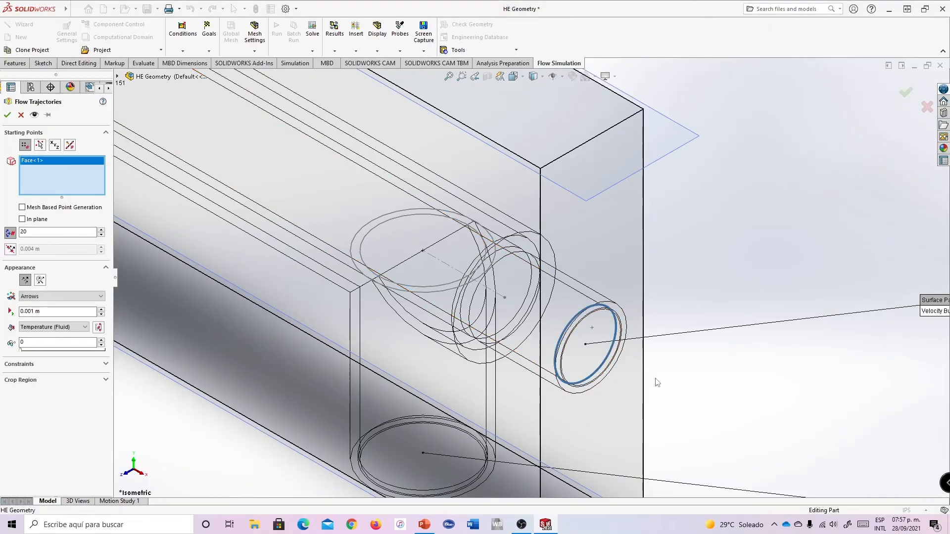
- Add the inner face of LID3 at the water inlet as the second starting face
{"action": "scroll", "coordinate": [534, 264], "scroll_direction": "up", "scroll_amount": 5}
{"action": "scroll", "coordinate": [341, 164], "scroll_direction": "down", "scroll_amount": 8}
{"action": "scroll", "coordinate": [343, 164], "scroll_direction": "down", "scroll_amount": 3}
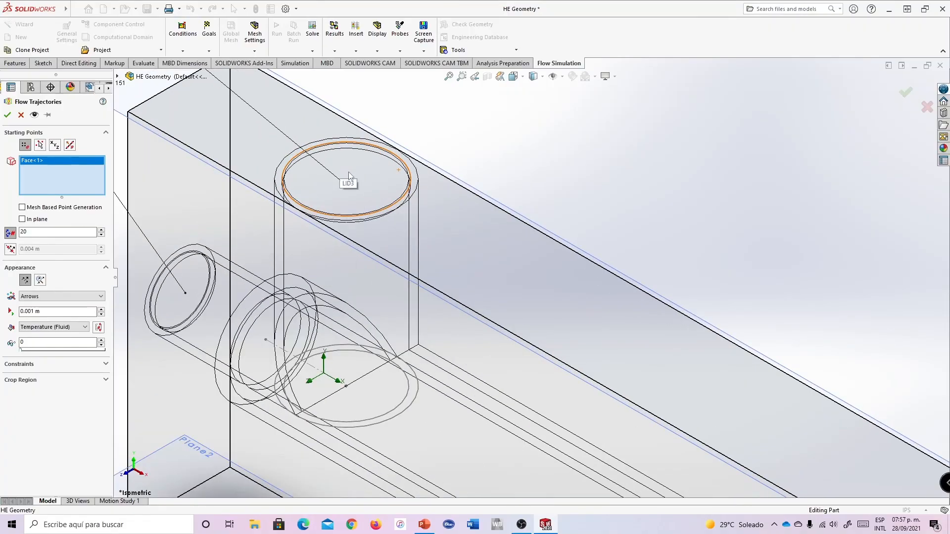
{"action": "right_click", "coordinate": [349, 171]}
{"action": "left_click", "coordinate": [384, 199]}
{"action": "left_click", "coordinate": [405, 221]}
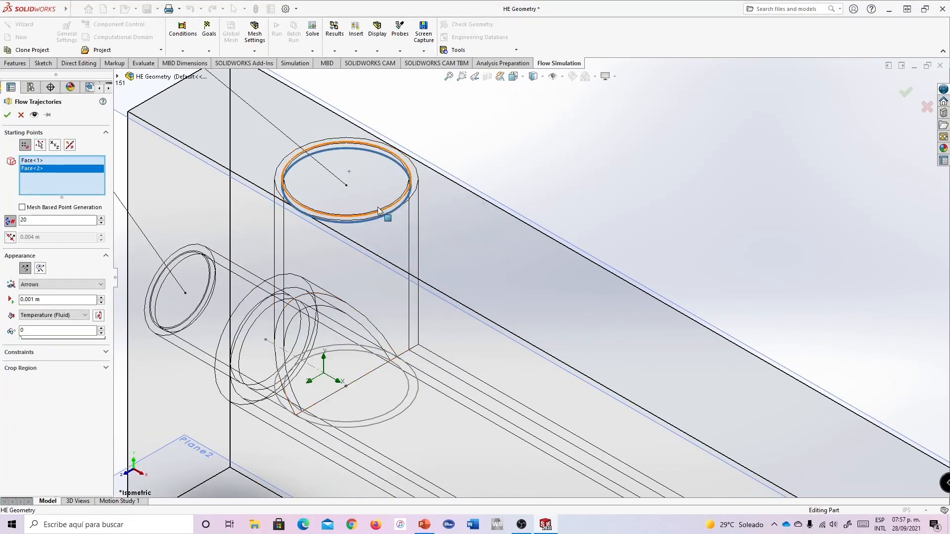
- Set the number of trajectory starting points to 100 and preview the flow trajectories
{"action": "scroll", "coordinate": [399, 213], "scroll_direction": "up", "scroll_amount": 5}
{"action": "scroll", "coordinate": [610, 356], "scroll_direction": "down", "scroll_amount": 1}
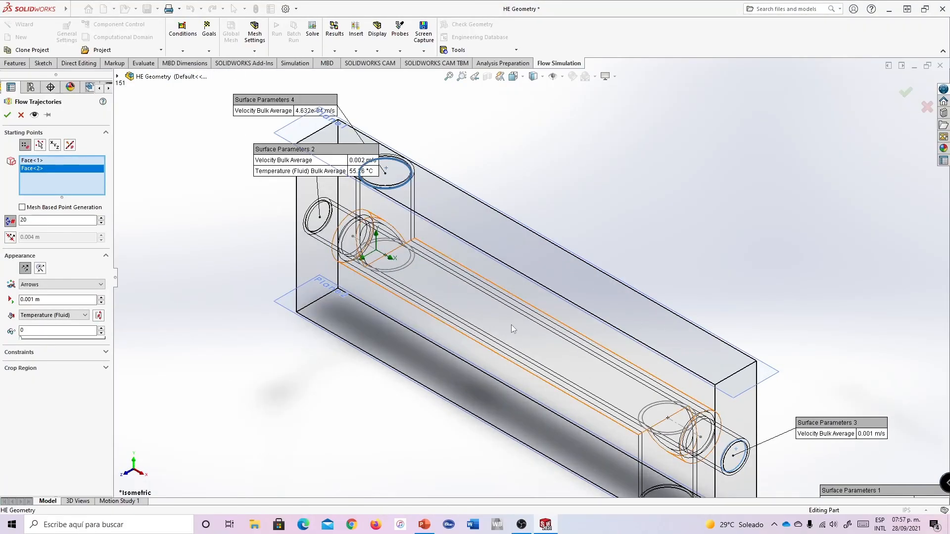
{"action": "double_click", "coordinate": [57, 220]}
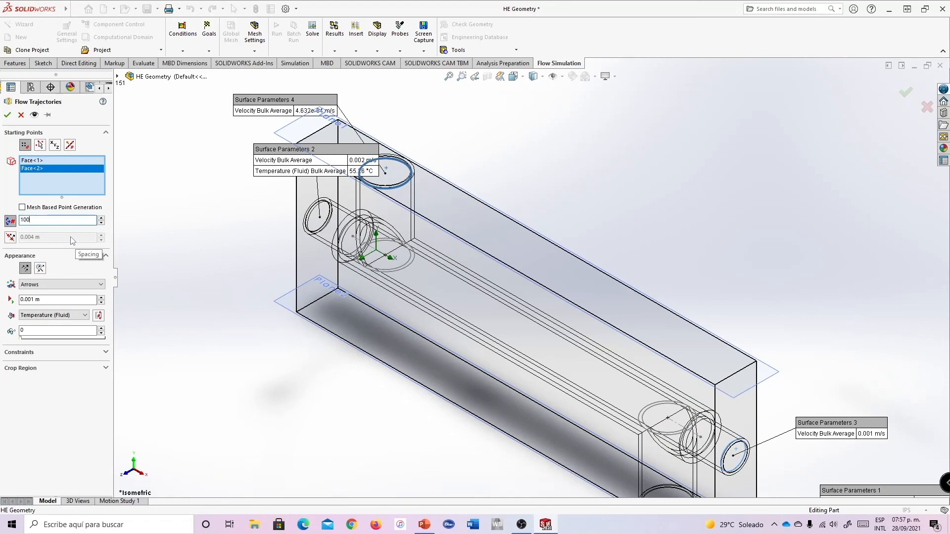
{"action": "left_click", "coordinate": [62, 420]}
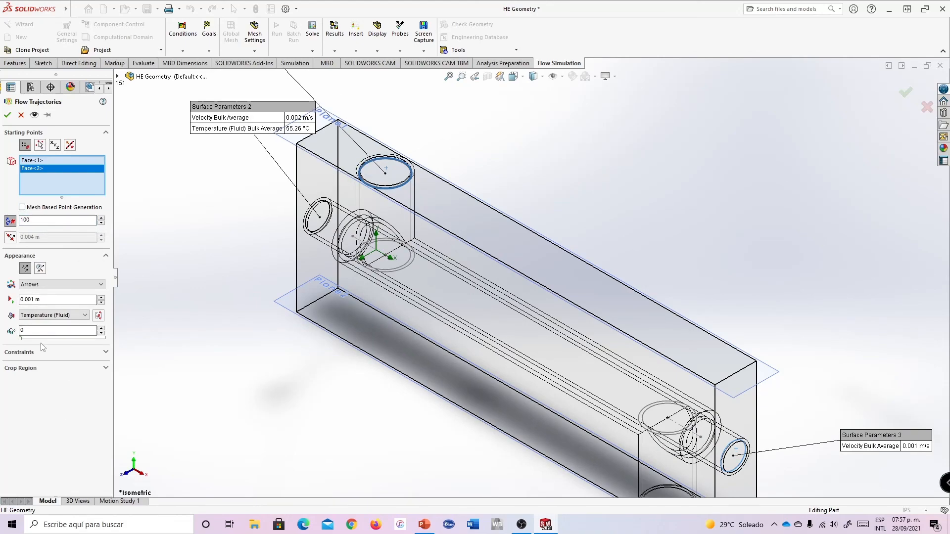
{"action": "left_click", "coordinate": [35, 117]}
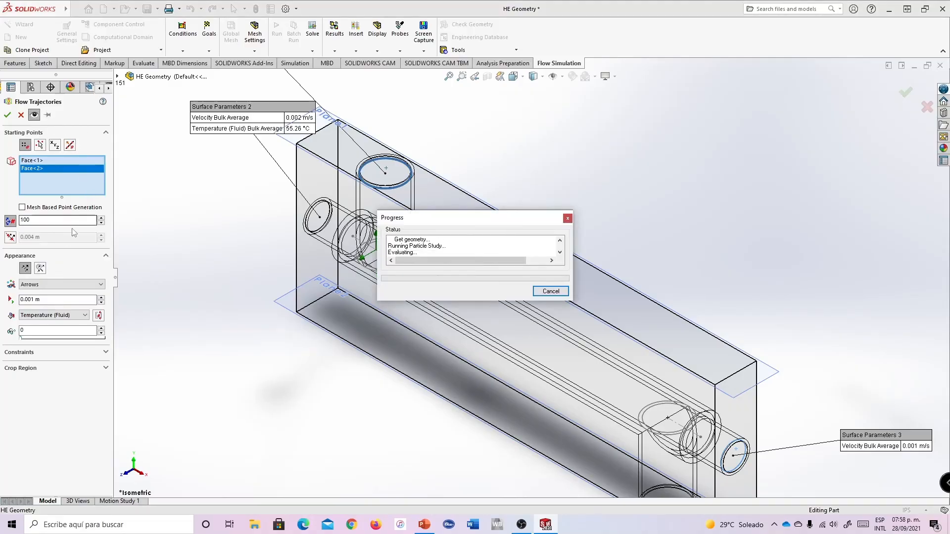
{"action": "middle_click_drag", "start_coordinate": [664, 312], "coordinate": [579, 342]}
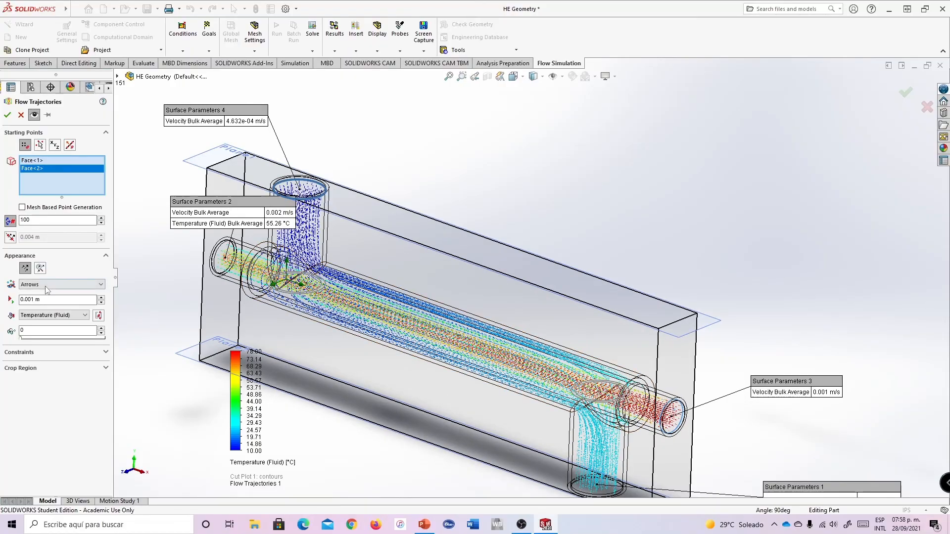
- Set the trajectory arrow size to 0.002 m and accept the flow trajectories plot
{"action": "left_click", "coordinate": [32, 299]}
{"action": "key", "text": "BackSpace"}
{"action": "type", "text": "2"}
{"action": "key", "text": "Return"}
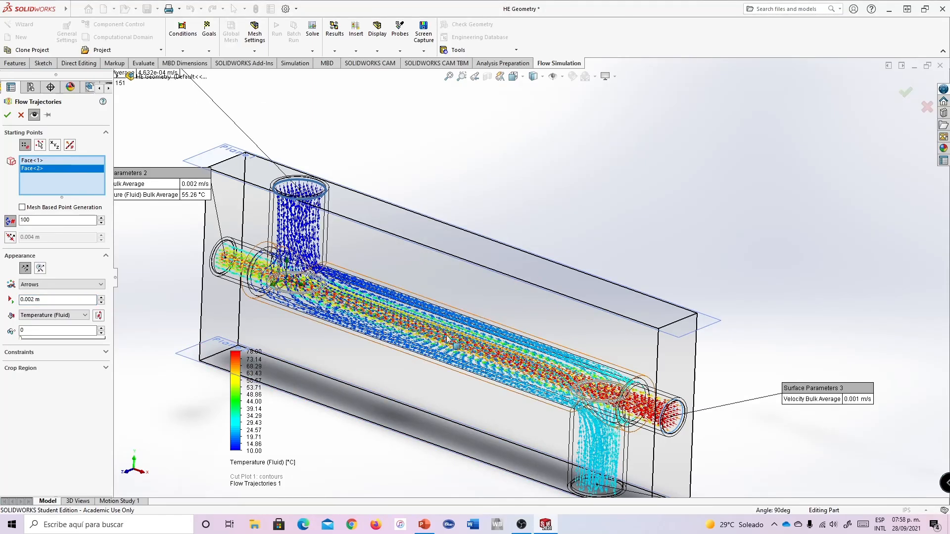
{"action": "left_click", "coordinate": [7, 115]}
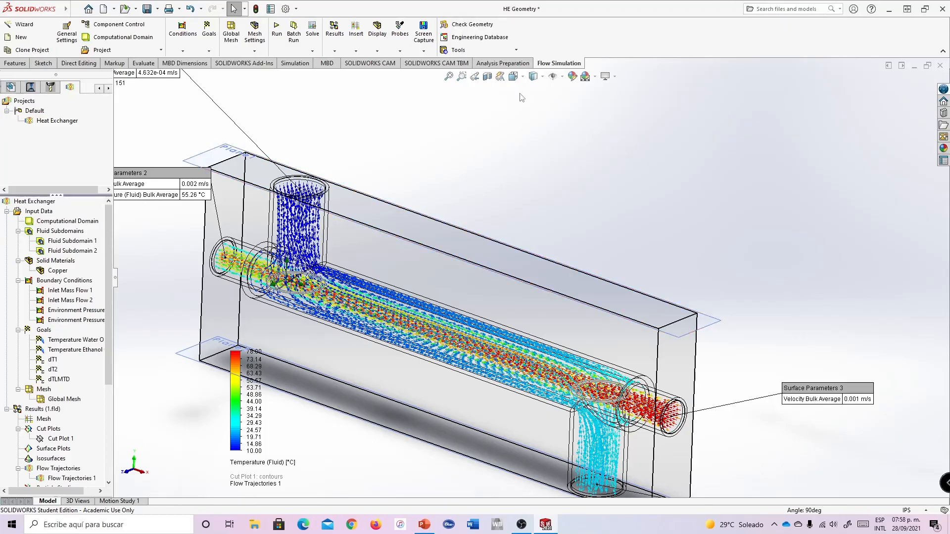
- Show the exchanger in isometric view and play the animation of the flow trajectories
{"action": "left_click", "coordinate": [513, 76]}
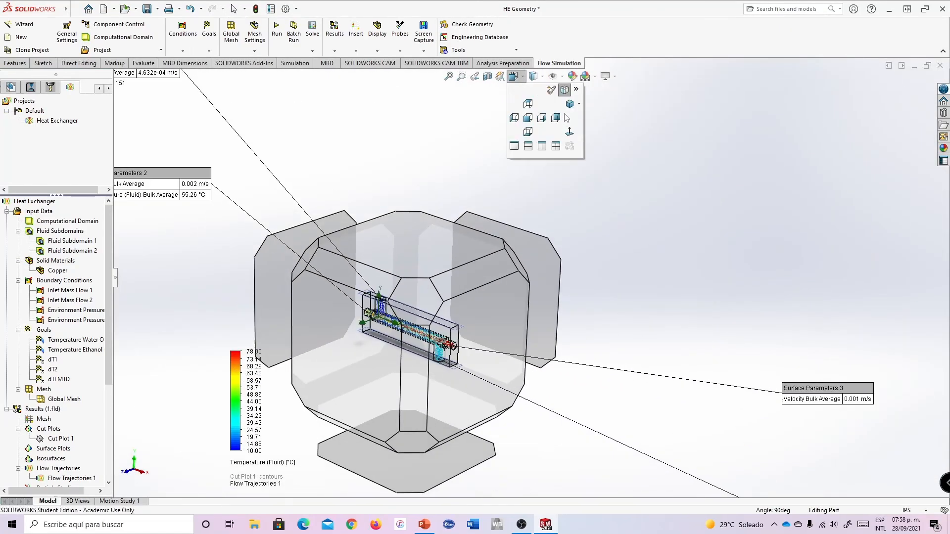
{"action": "left_click", "coordinate": [570, 103]}
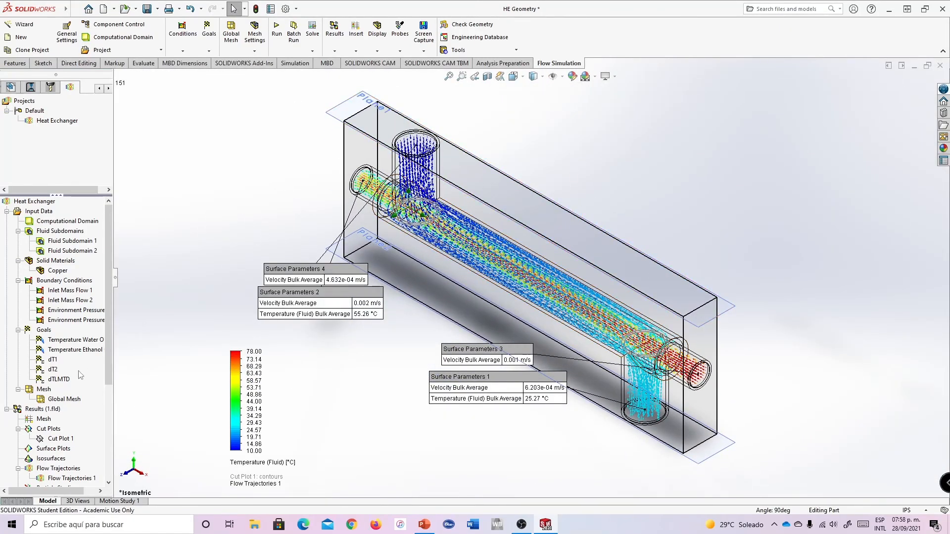
{"action": "scroll", "coordinate": [70, 409], "scroll_direction": "down", "scroll_amount": 2}
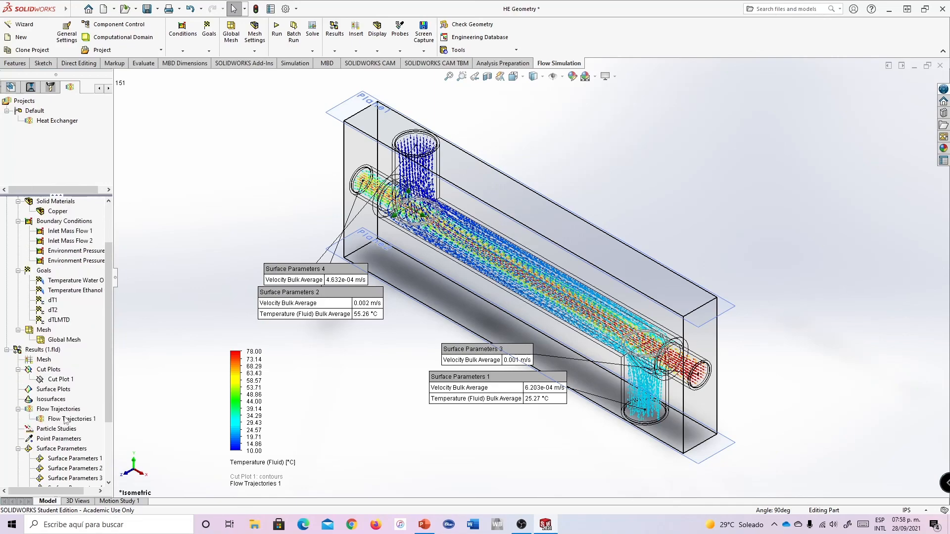
{"action": "right_click", "coordinate": [58, 419]}
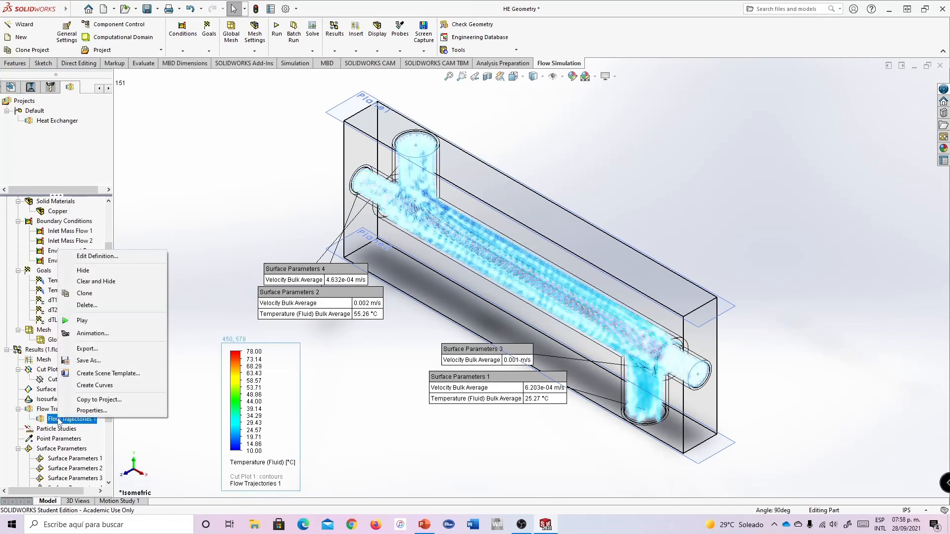
{"action": "left_click", "coordinate": [85, 320]}
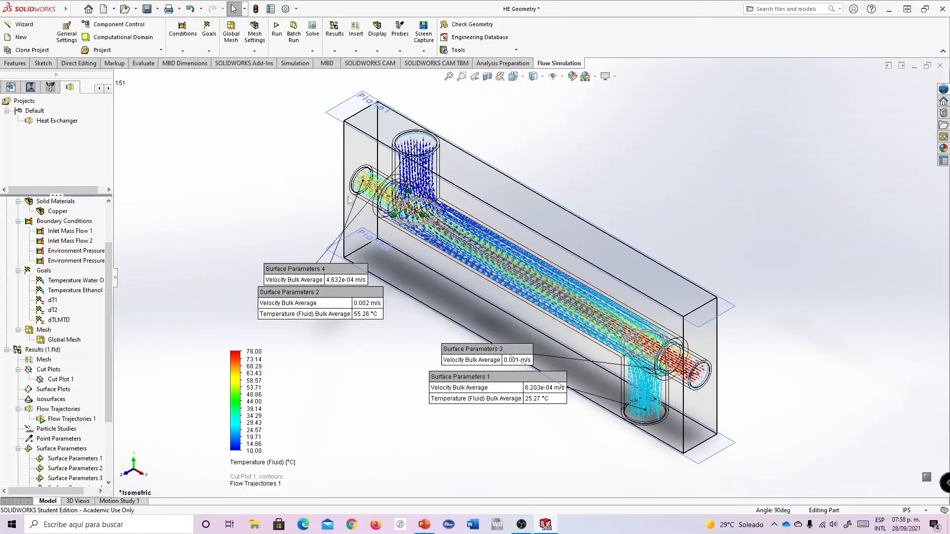
- Examine the animated temperature trajectories along both pipes and close up at the water outlet
{"action": "middle_click_drag", "start_coordinate": [766, 263], "coordinate": [791, 200]}
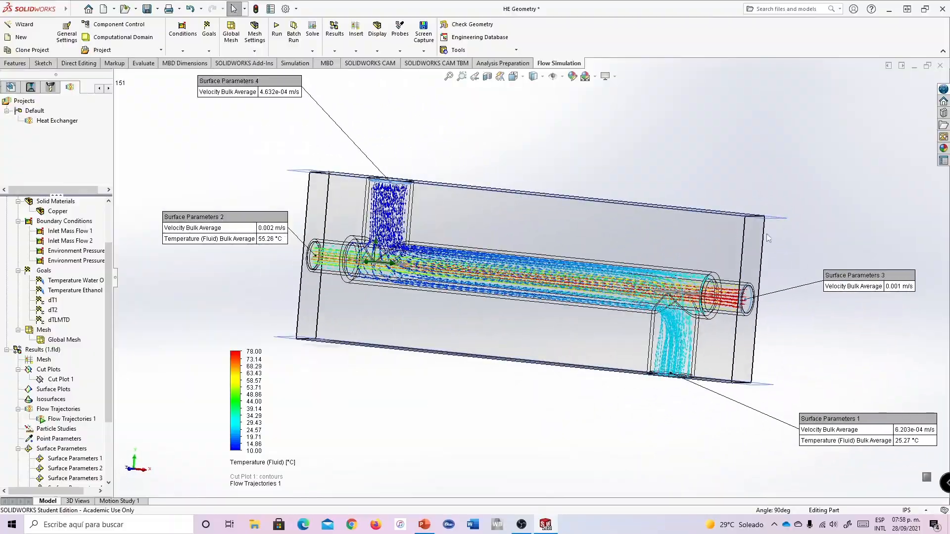
{"action": "middle_click_drag", "start_coordinate": [735, 190], "coordinate": [750, 220]}
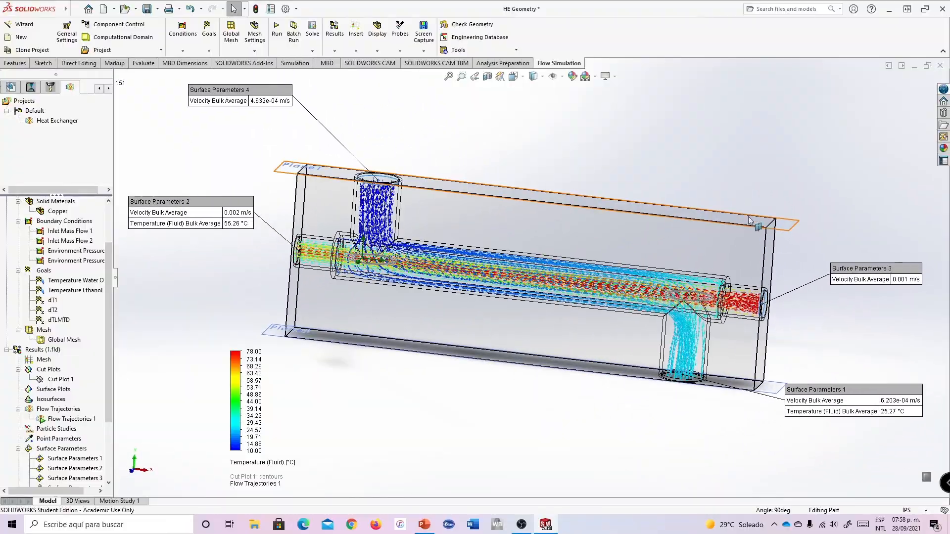
{"action": "middle_click_drag", "start_coordinate": [752, 183], "coordinate": [746, 195]}
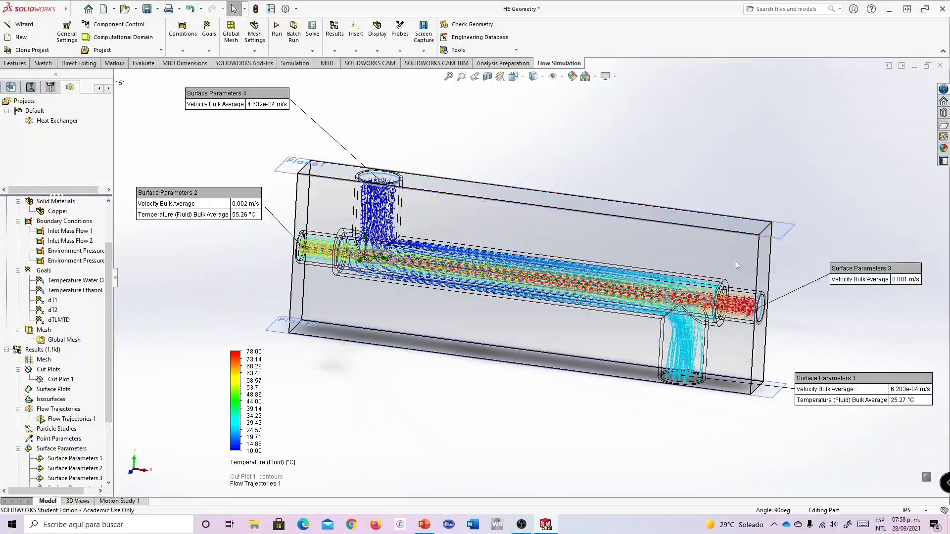
{"action": "scroll", "coordinate": [713, 341], "scroll_direction": "down", "scroll_amount": 5}
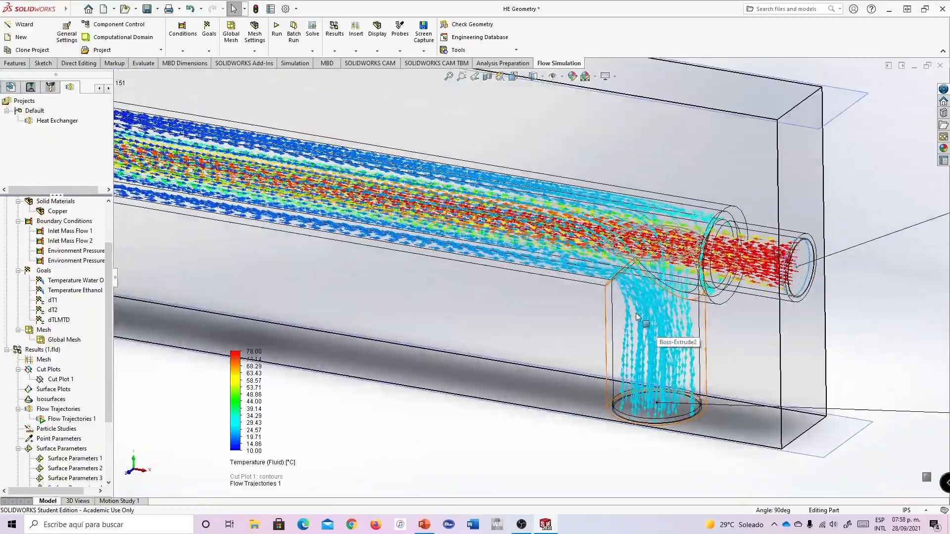
{"action": "scroll", "coordinate": [636, 316], "scroll_direction": "down", "scroll_amount": 5}
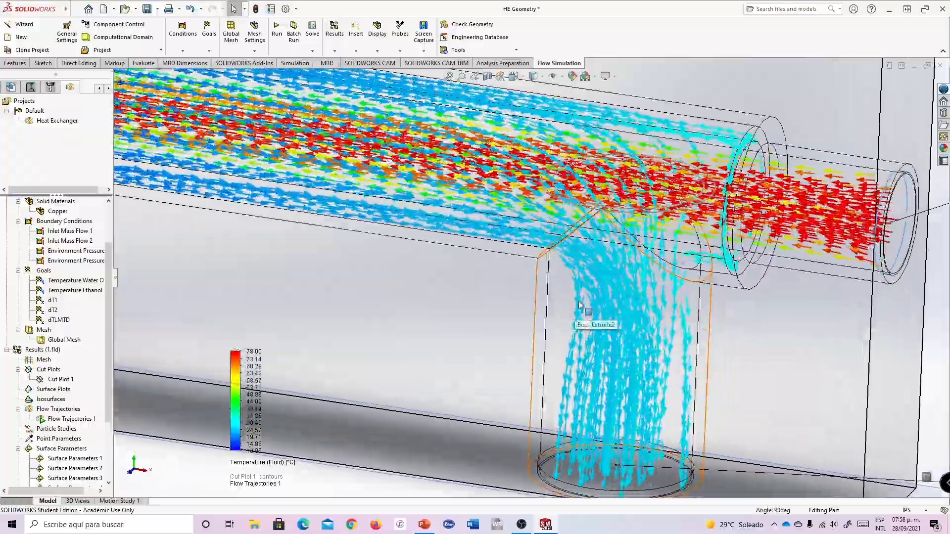
{"action": "scroll", "coordinate": [581, 305], "scroll_direction": "up", "scroll_amount": 2}
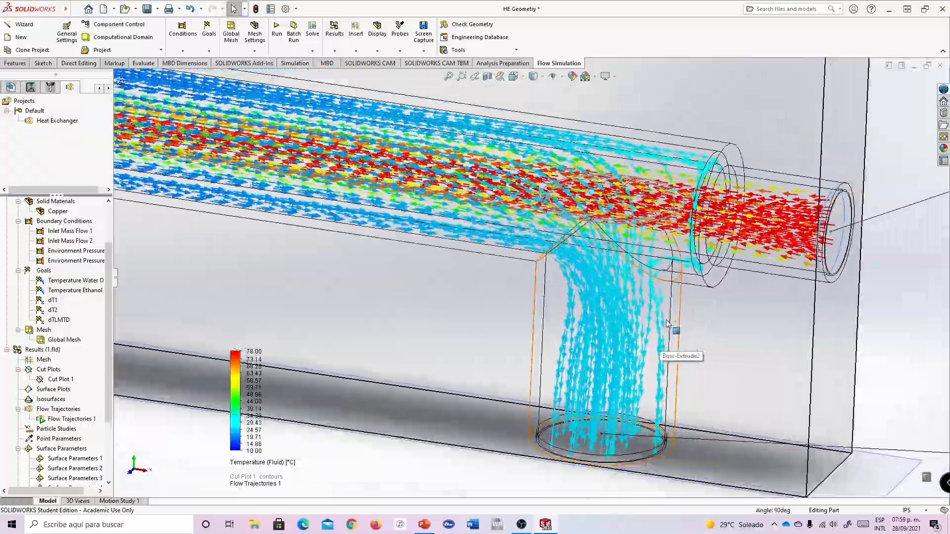
{"action": "scroll", "coordinate": [668, 324], "scroll_direction": "up", "scroll_amount": 8}
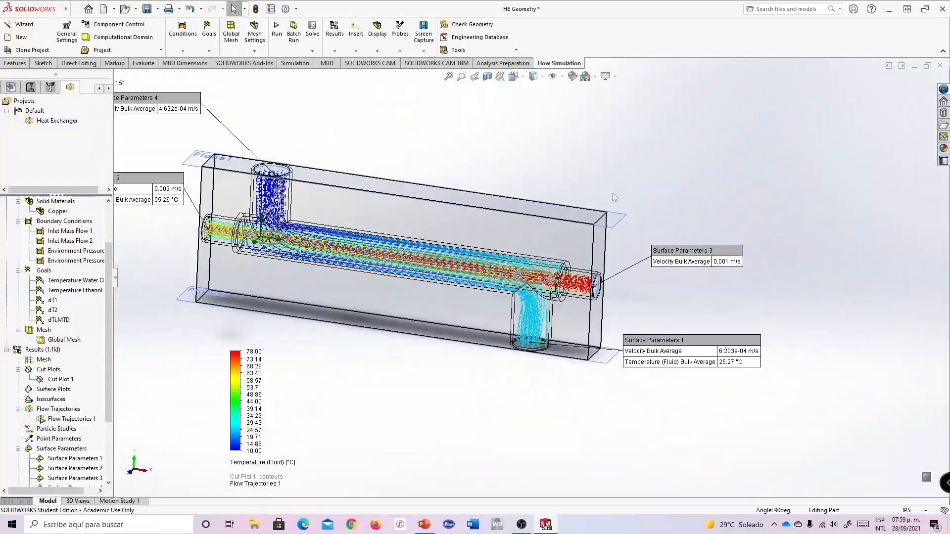
{"action": "scroll", "coordinate": [495, 247], "scroll_direction": "up", "scroll_amount": 4}
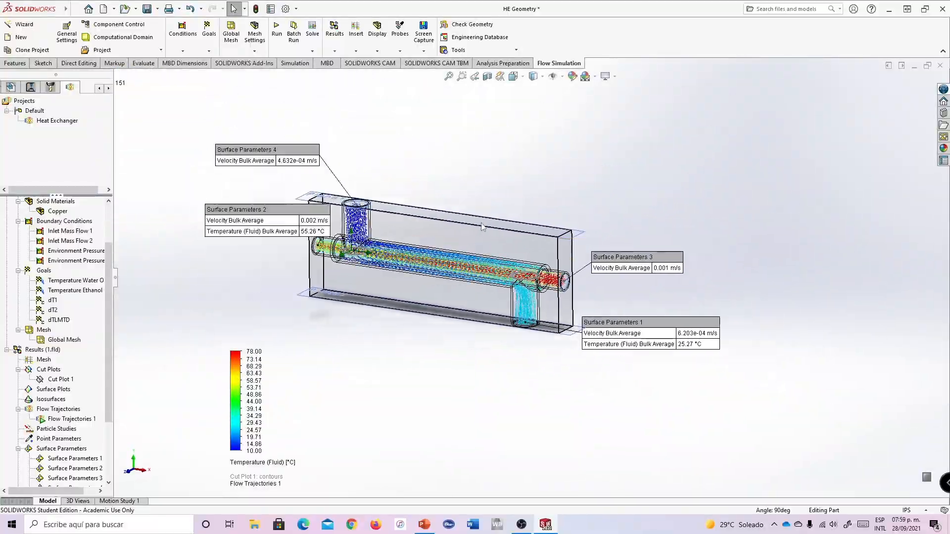
{"action": "scroll", "coordinate": [482, 226], "scroll_direction": "down", "scroll_amount": 6}
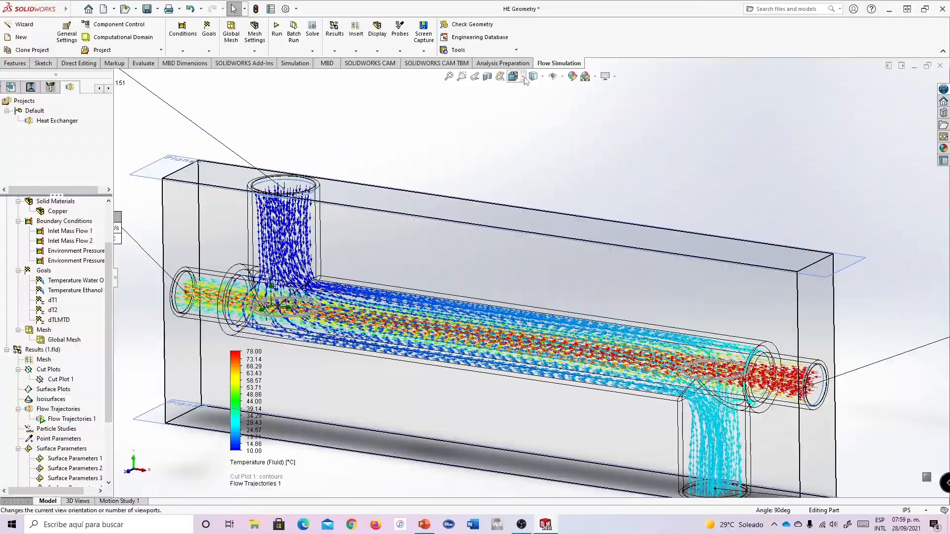
- Show the exchanger in isometric view and switch to the PowerPoint problem slide to review the list of requested results
{"action": "left_click", "coordinate": [523, 77]}
{"action": "left_click", "coordinate": [568, 104]}
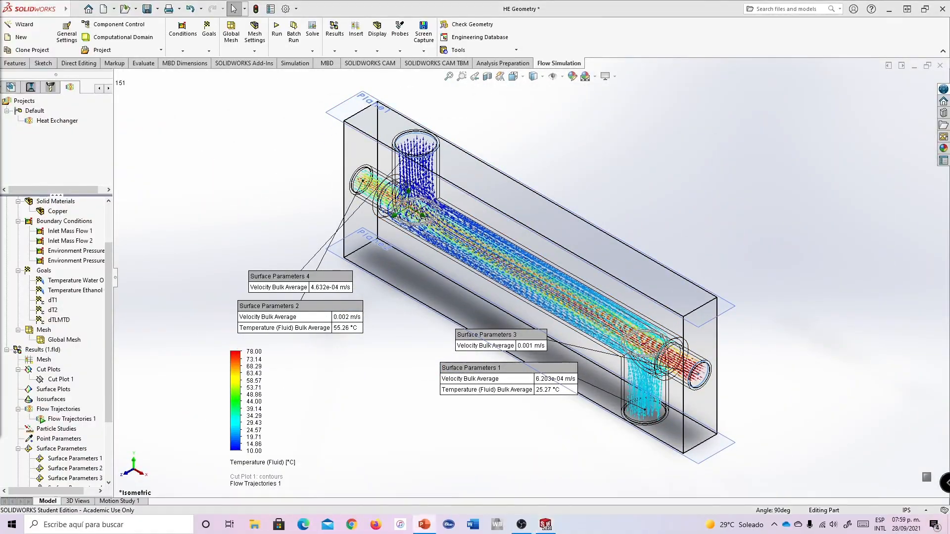
{"action": "key", "text": "alt+Tab"}
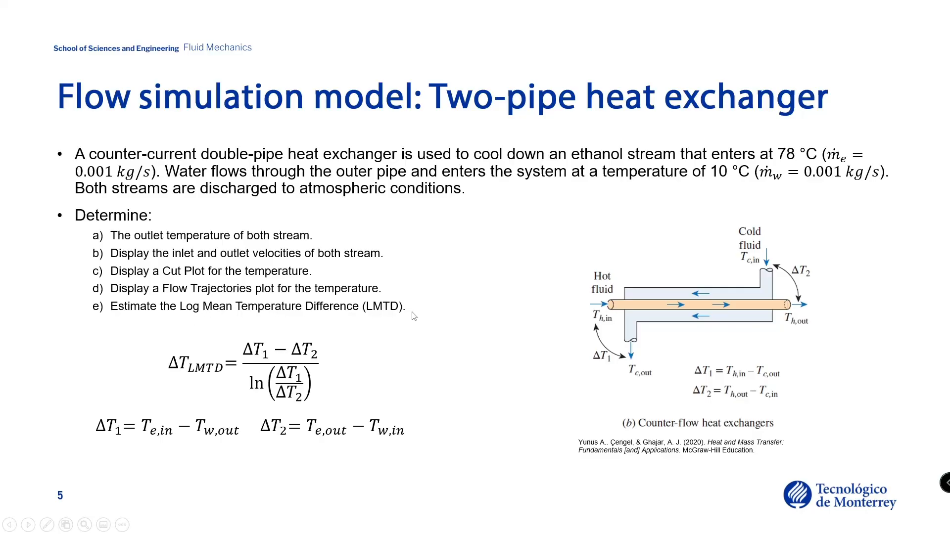
- Switch back to SOLIDWORKS, show the Goal Plot 1 summary to read the averaged dTLMTD value, and close the goal plot
{"action": "key", "text": "alt+Tab"}
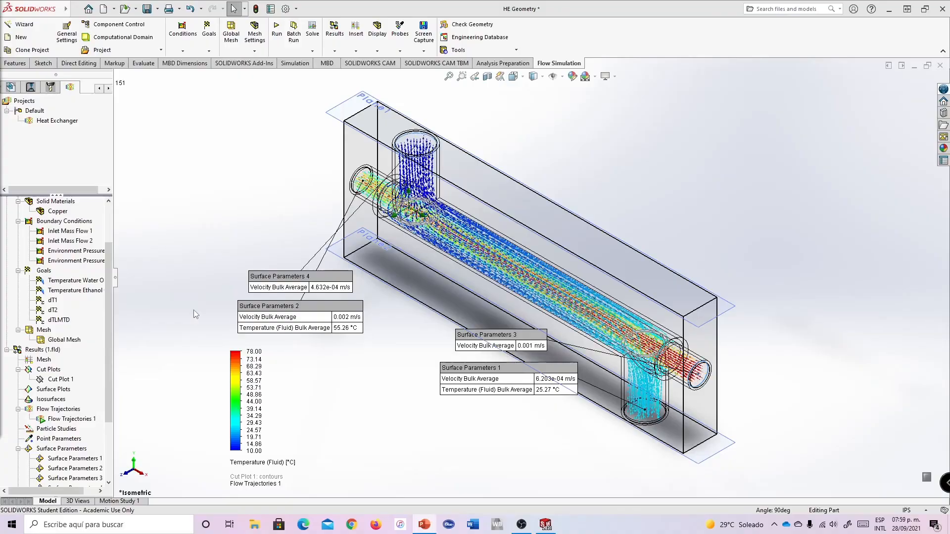
{"action": "left_click_drag", "start_coordinate": [107, 385], "coordinate": [107, 466]}
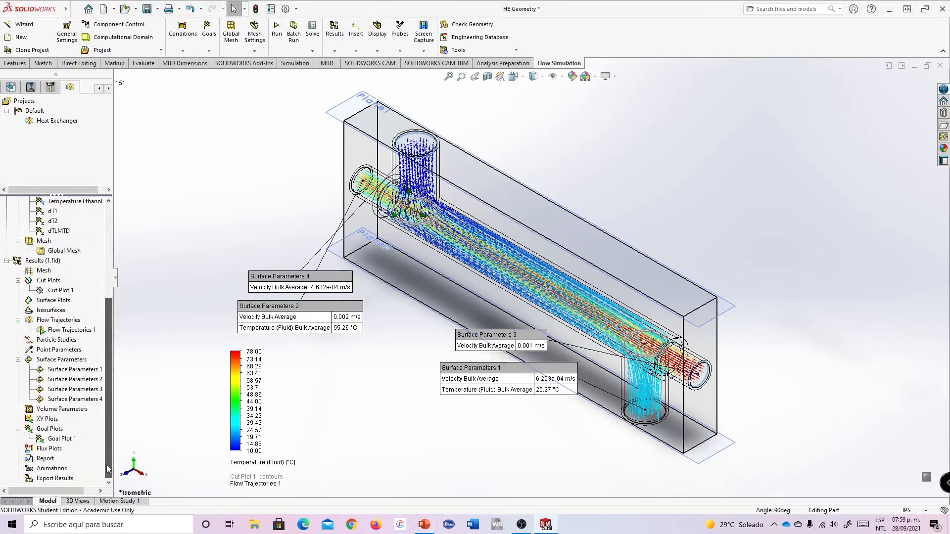
{"action": "left_click", "coordinate": [56, 439]}
{"action": "double_click", "coordinate": [54, 440]}
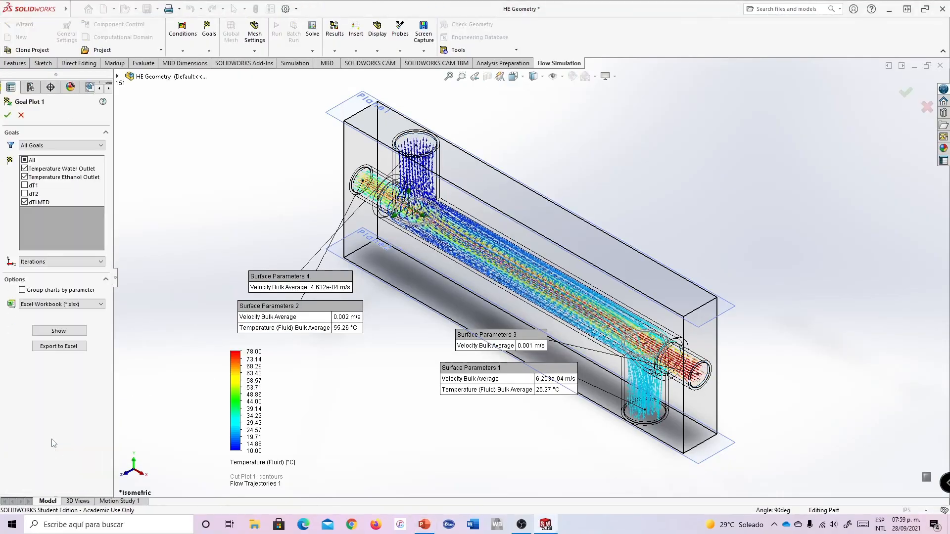
{"action": "left_click", "coordinate": [71, 333]}
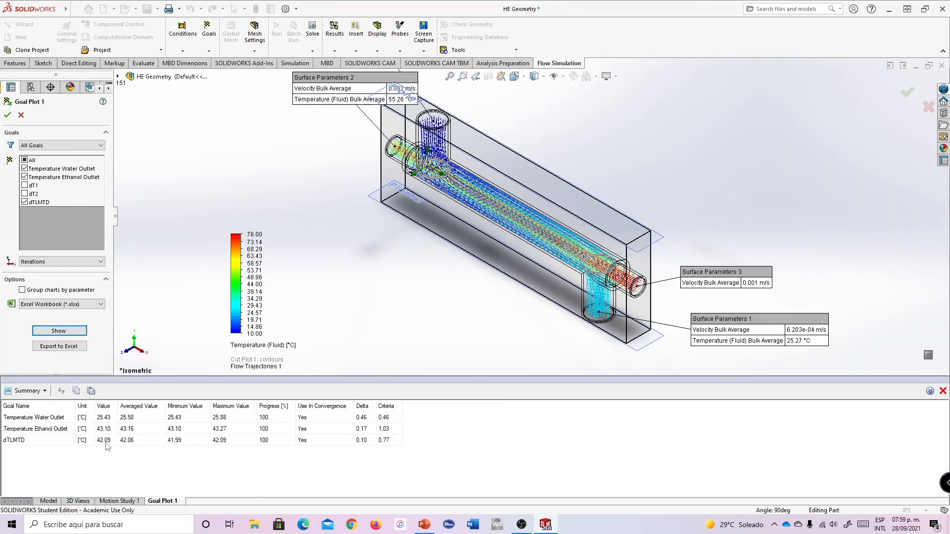
{"action": "left_click", "coordinate": [133, 440]}
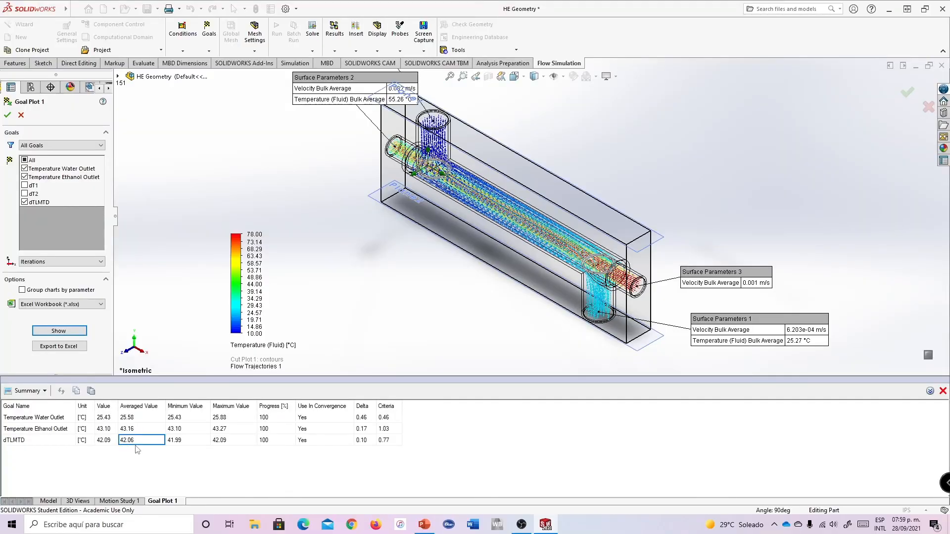
{"action": "left_click", "coordinate": [7, 115]}
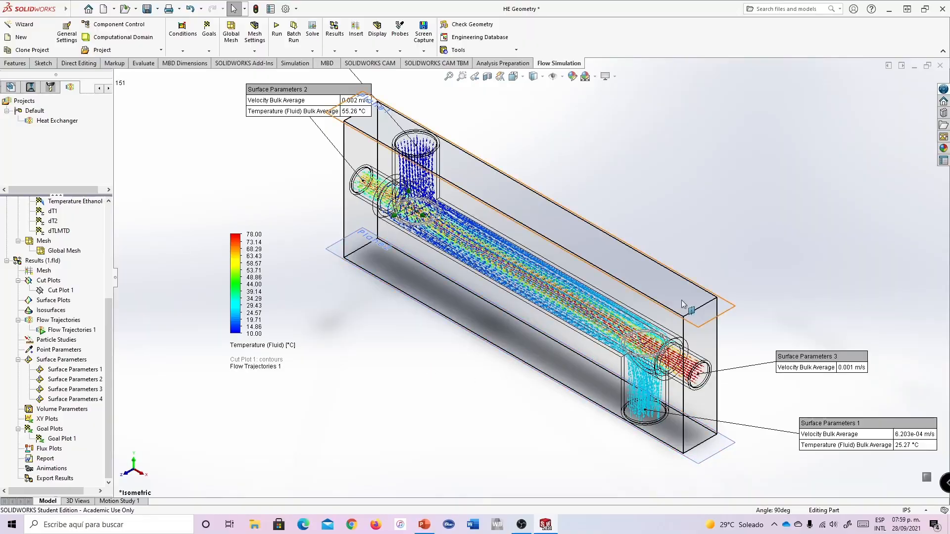
- Restore the isometric view and spread the four surface parameter callouts around the exchanger, each beside its own pipe opening
{"action": "key", "text": "f"}
{"action": "scroll", "coordinate": [658, 260], "scroll_direction": "down", "scroll_amount": 2}
{"action": "scroll", "coordinate": [556, 259], "scroll_direction": "up", "scroll_amount": 2}
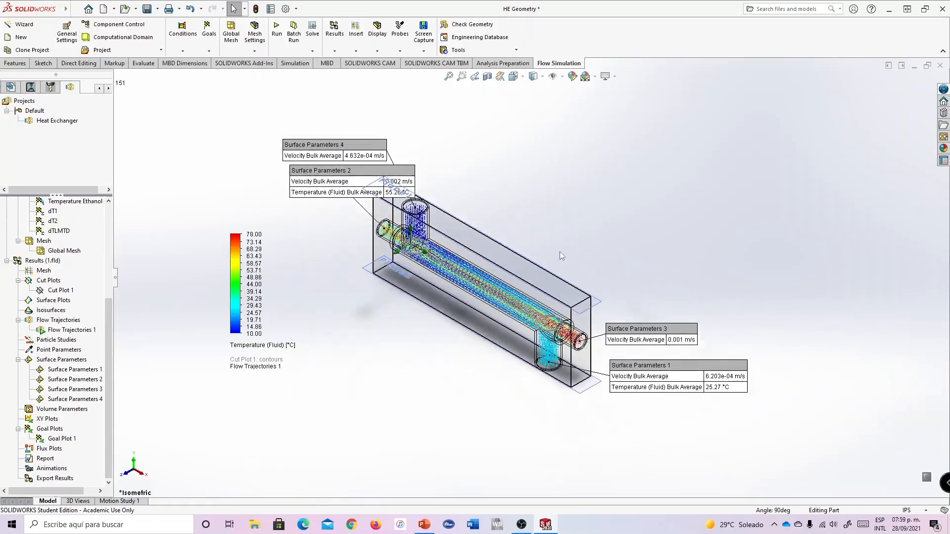
{"action": "scroll", "coordinate": [559, 251], "scroll_direction": "down", "scroll_amount": 2}
{"action": "left_click", "coordinate": [520, 76]}
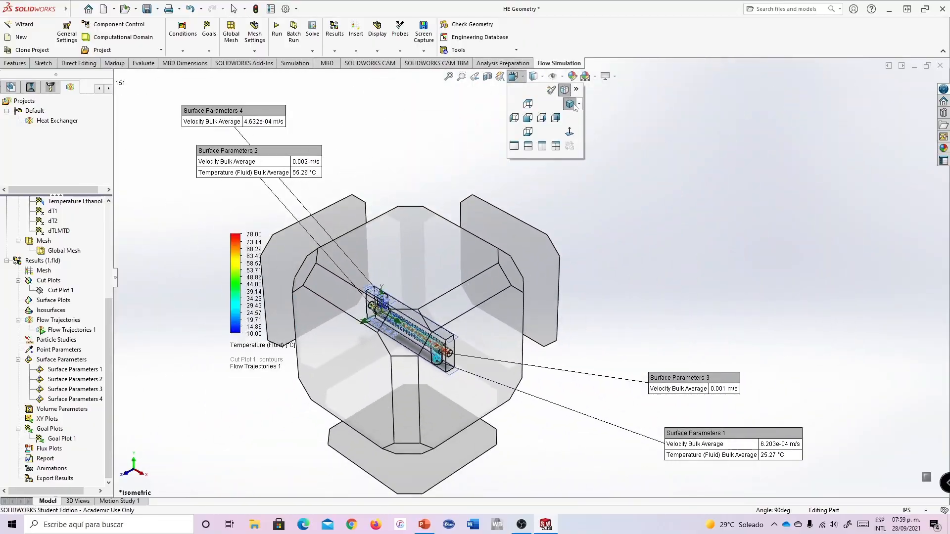
{"action": "left_click", "coordinate": [573, 106]}
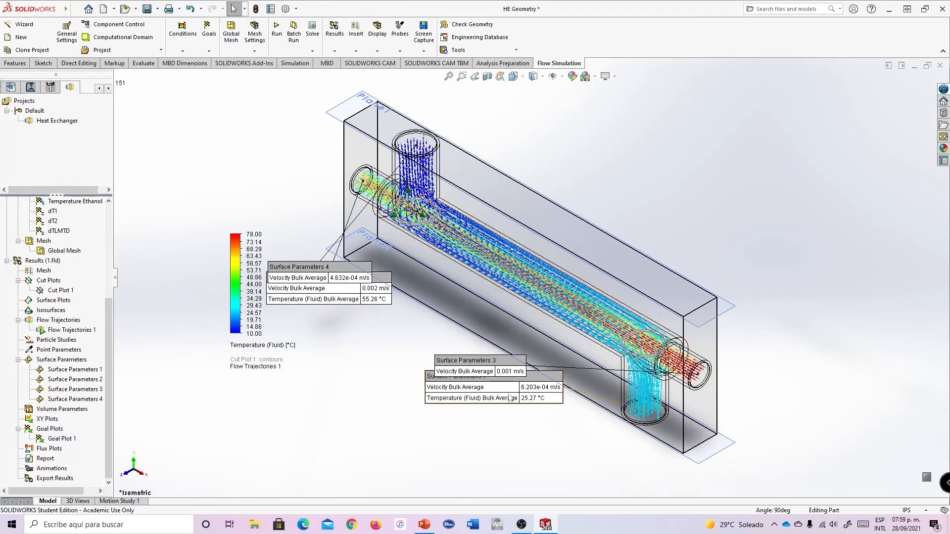
{"action": "left_click_drag", "start_coordinate": [537, 380], "coordinate": [861, 437]}
{"action": "left_click_drag", "start_coordinate": [507, 379], "coordinate": [843, 376]}
{"action": "left_click_drag", "start_coordinate": [339, 267], "coordinate": [552, 115]}
{"action": "left_click_drag", "start_coordinate": [349, 288], "coordinate": [268, 173]}
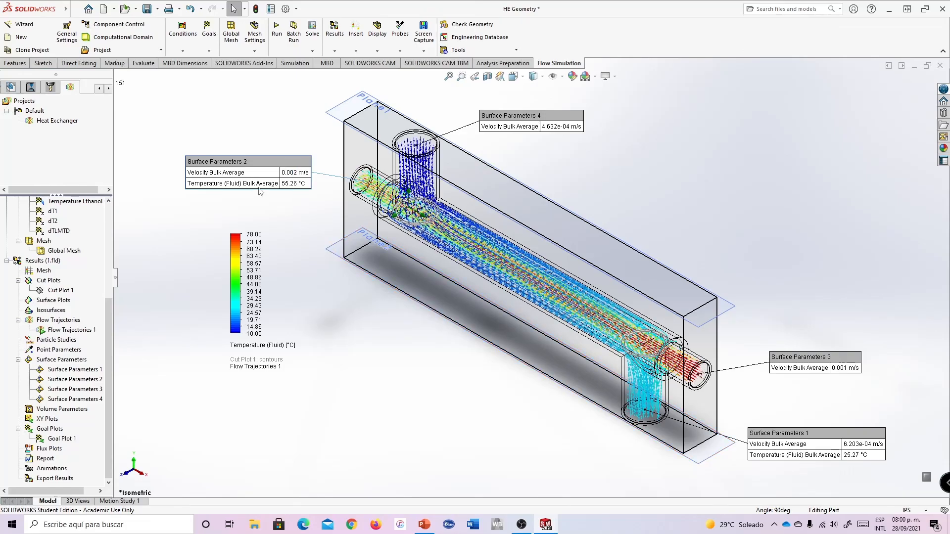
- Fine-tune the callout positions, bringing Surface Parameters 2 and 4 closer to their openings and raising Surface Parameters 3 and 1
{"action": "left_click_drag", "start_coordinate": [290, 162], "coordinate": [289, 147]}
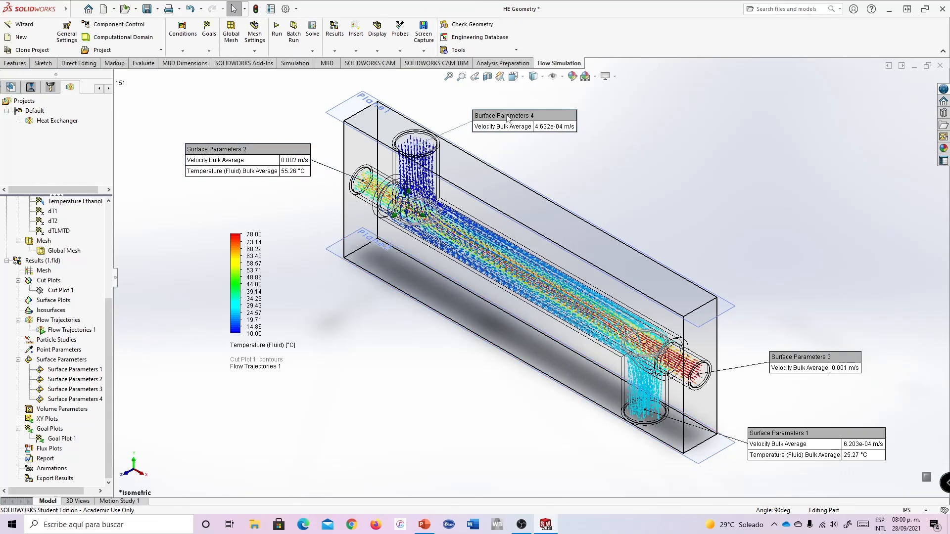
{"action": "left_click_drag", "start_coordinate": [270, 150], "coordinate": [286, 150]}
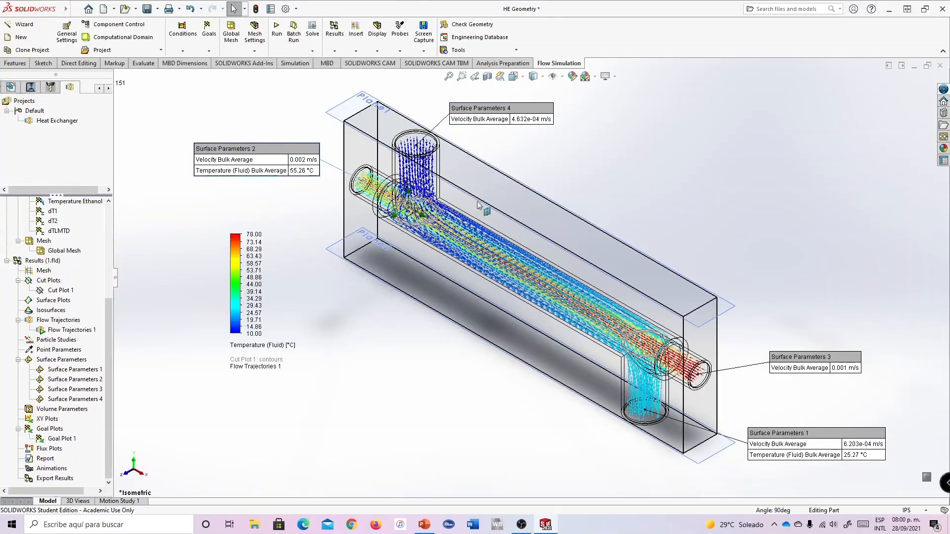
{"action": "left_click_drag", "start_coordinate": [816, 363], "coordinate": [806, 329]}
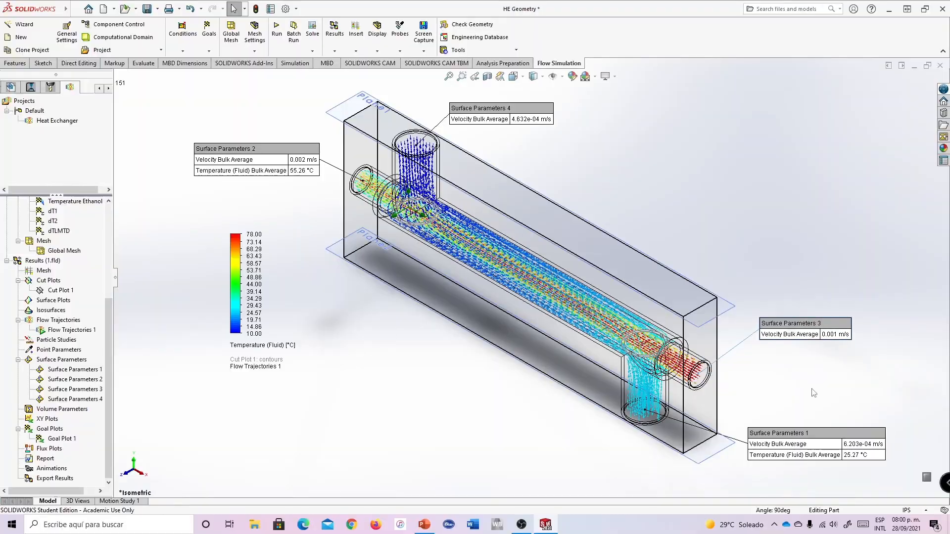
{"action": "left_click_drag", "start_coordinate": [802, 439], "coordinate": [802, 405]}
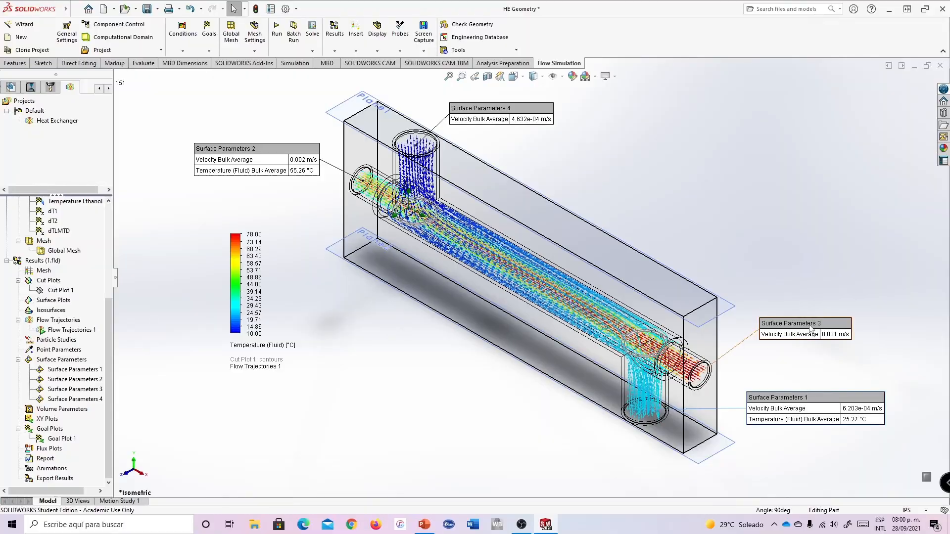
{"action": "left_click_drag", "start_coordinate": [806, 403], "coordinate": [809, 385]}
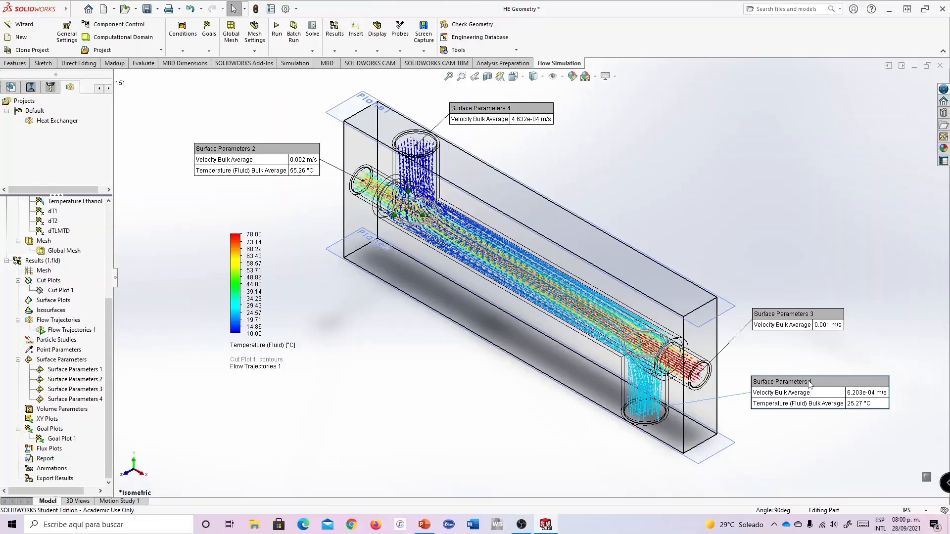
{"action": "left_click_drag", "start_coordinate": [810, 384], "coordinate": [806, 379]}
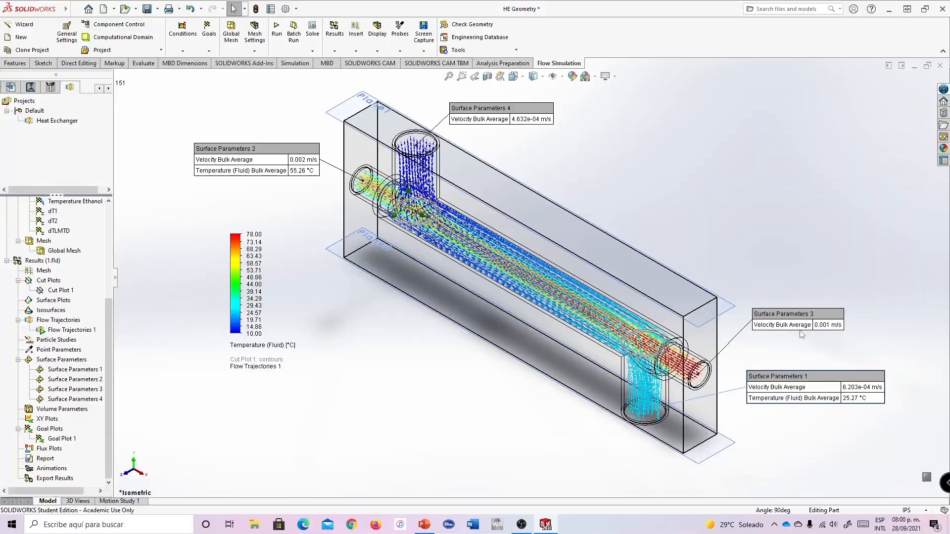